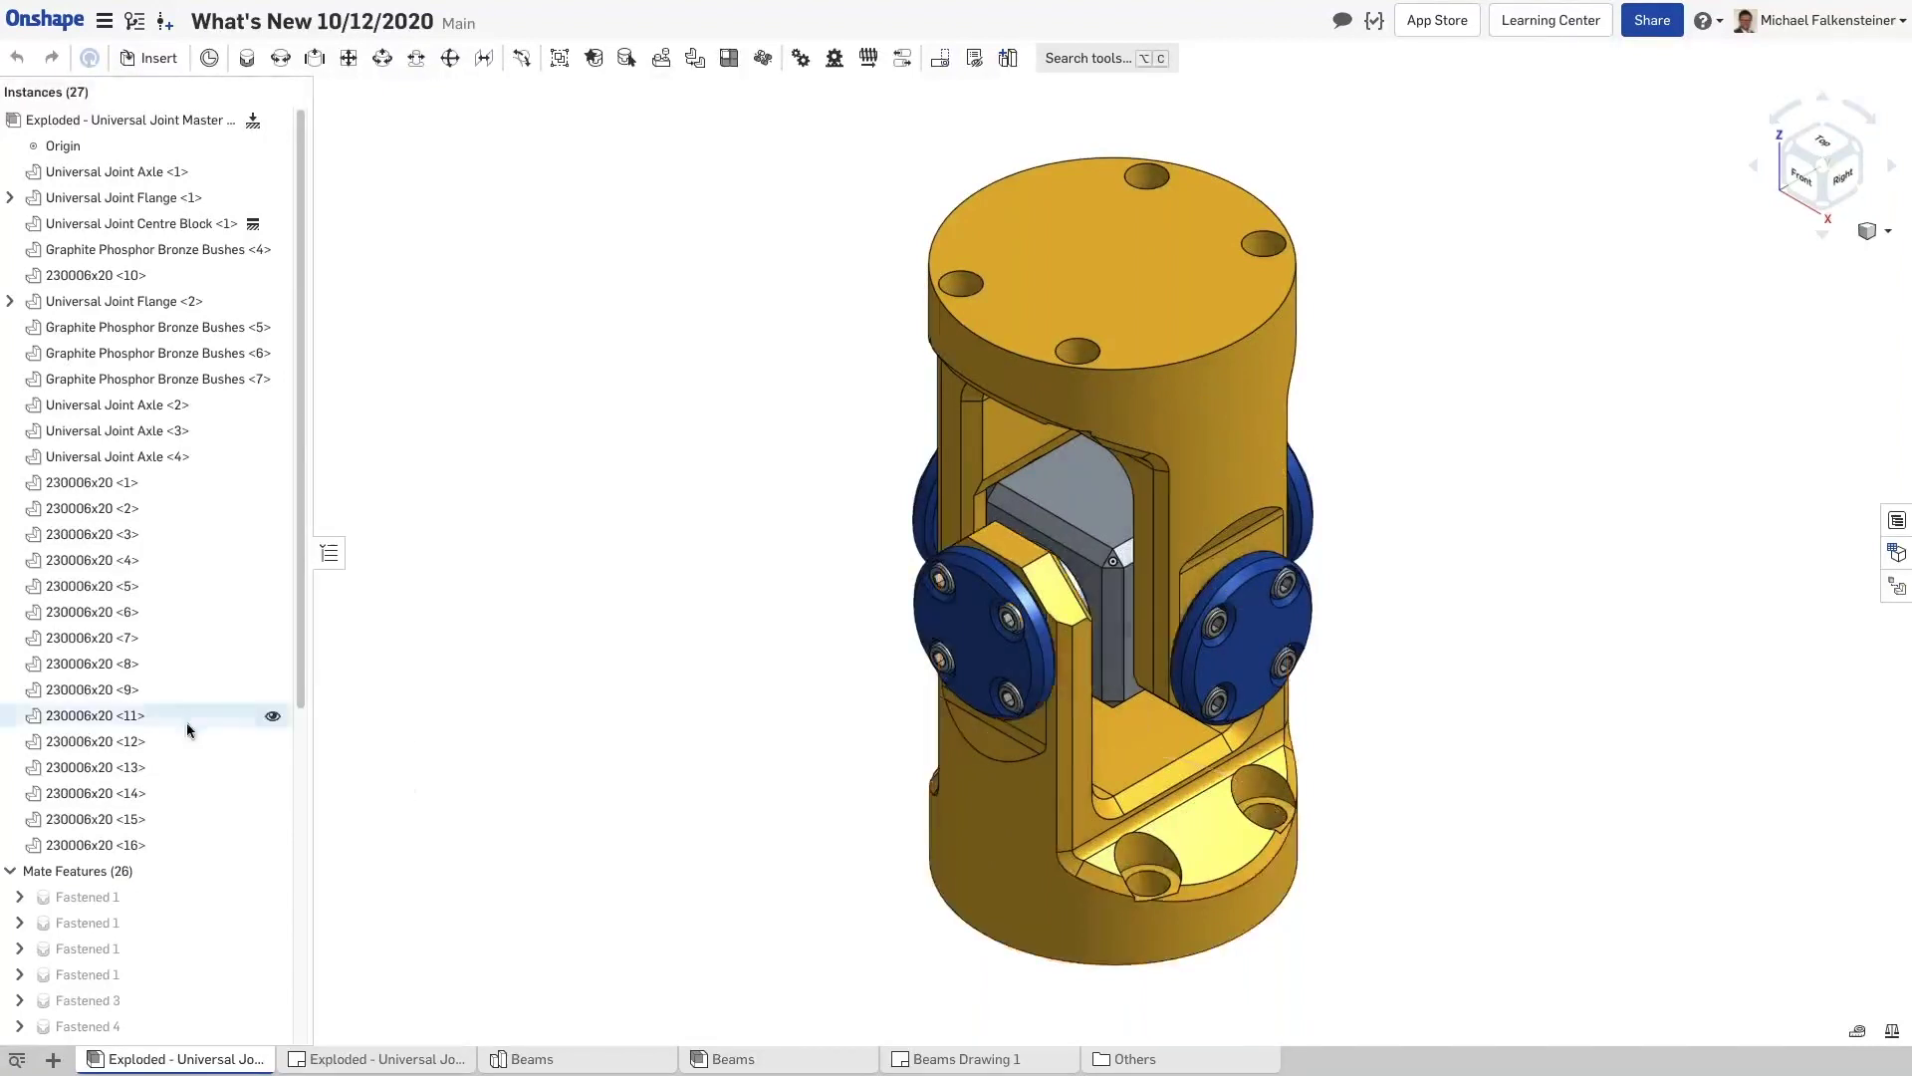
Edit the MyMate fastened mate at the end of the mate features and enable its offset
scroll(176, 824, "down", 5)
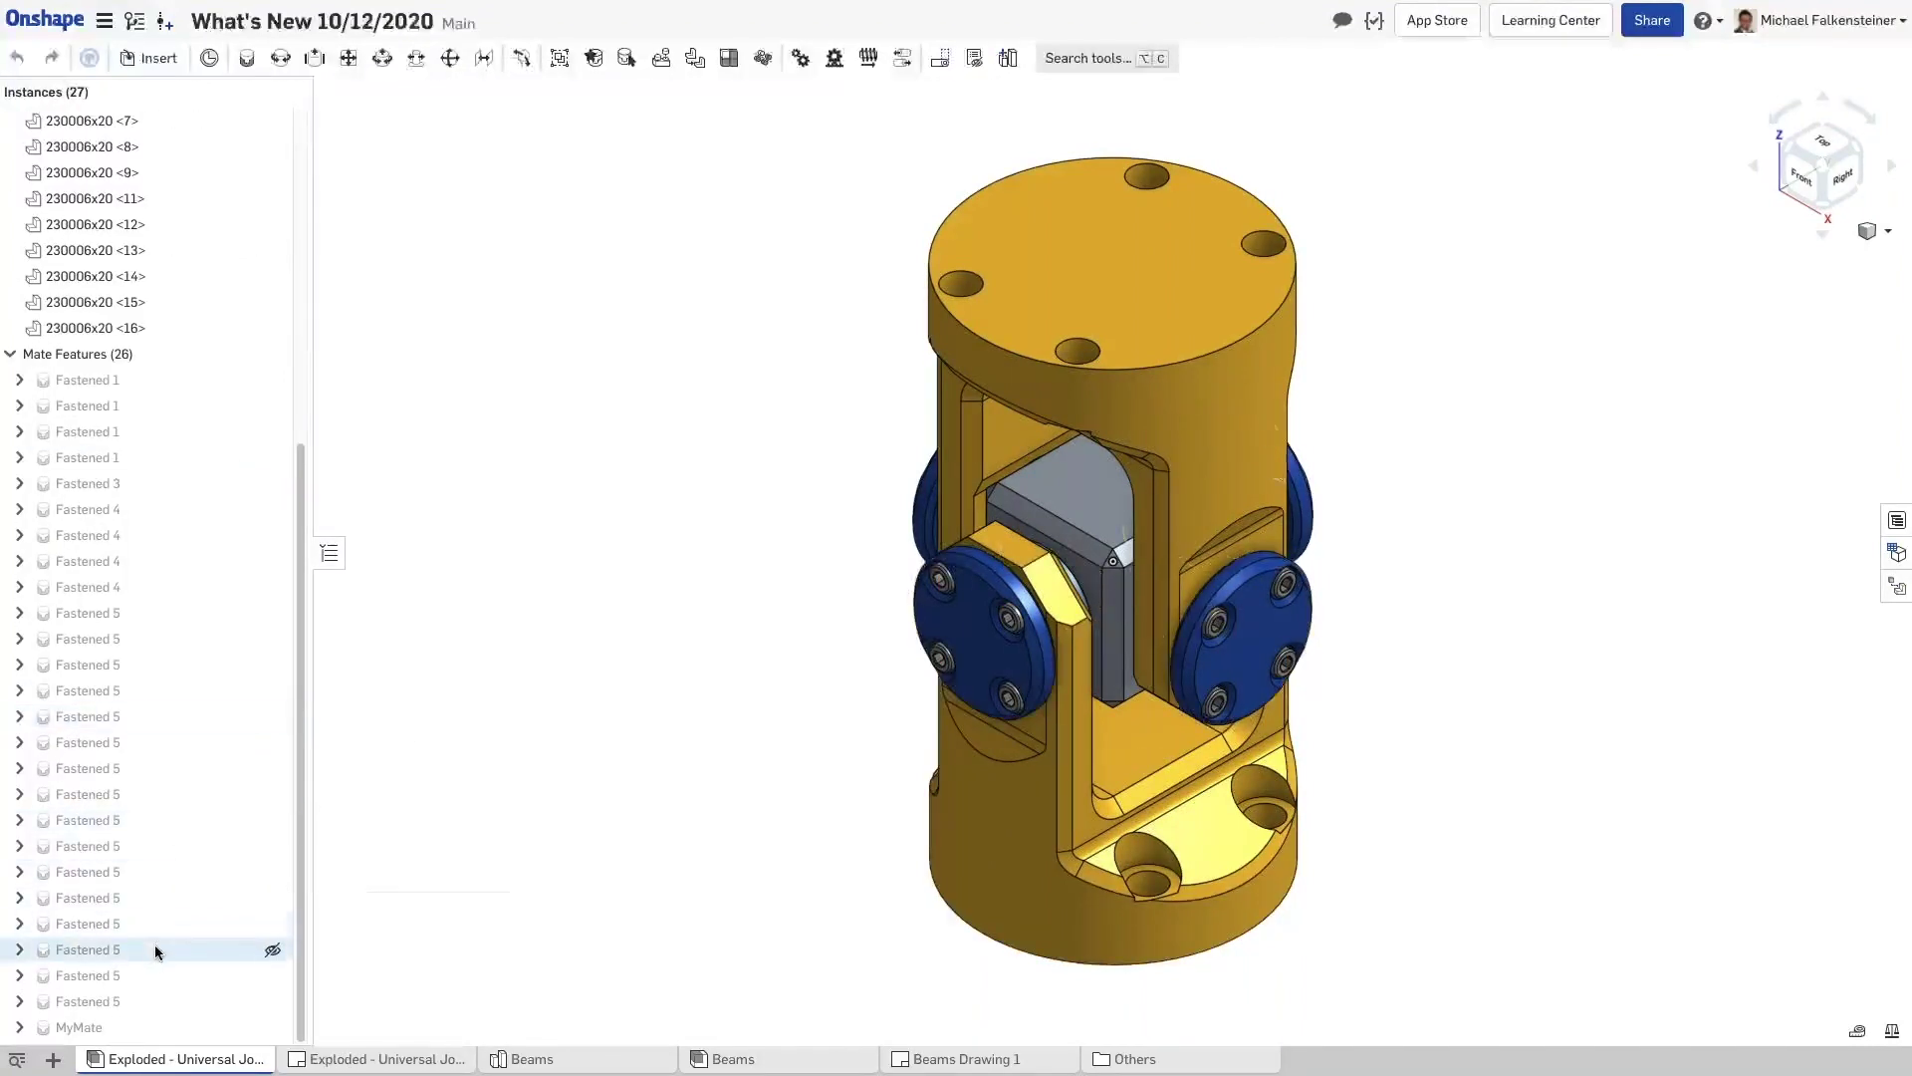
right_click(100, 1028)
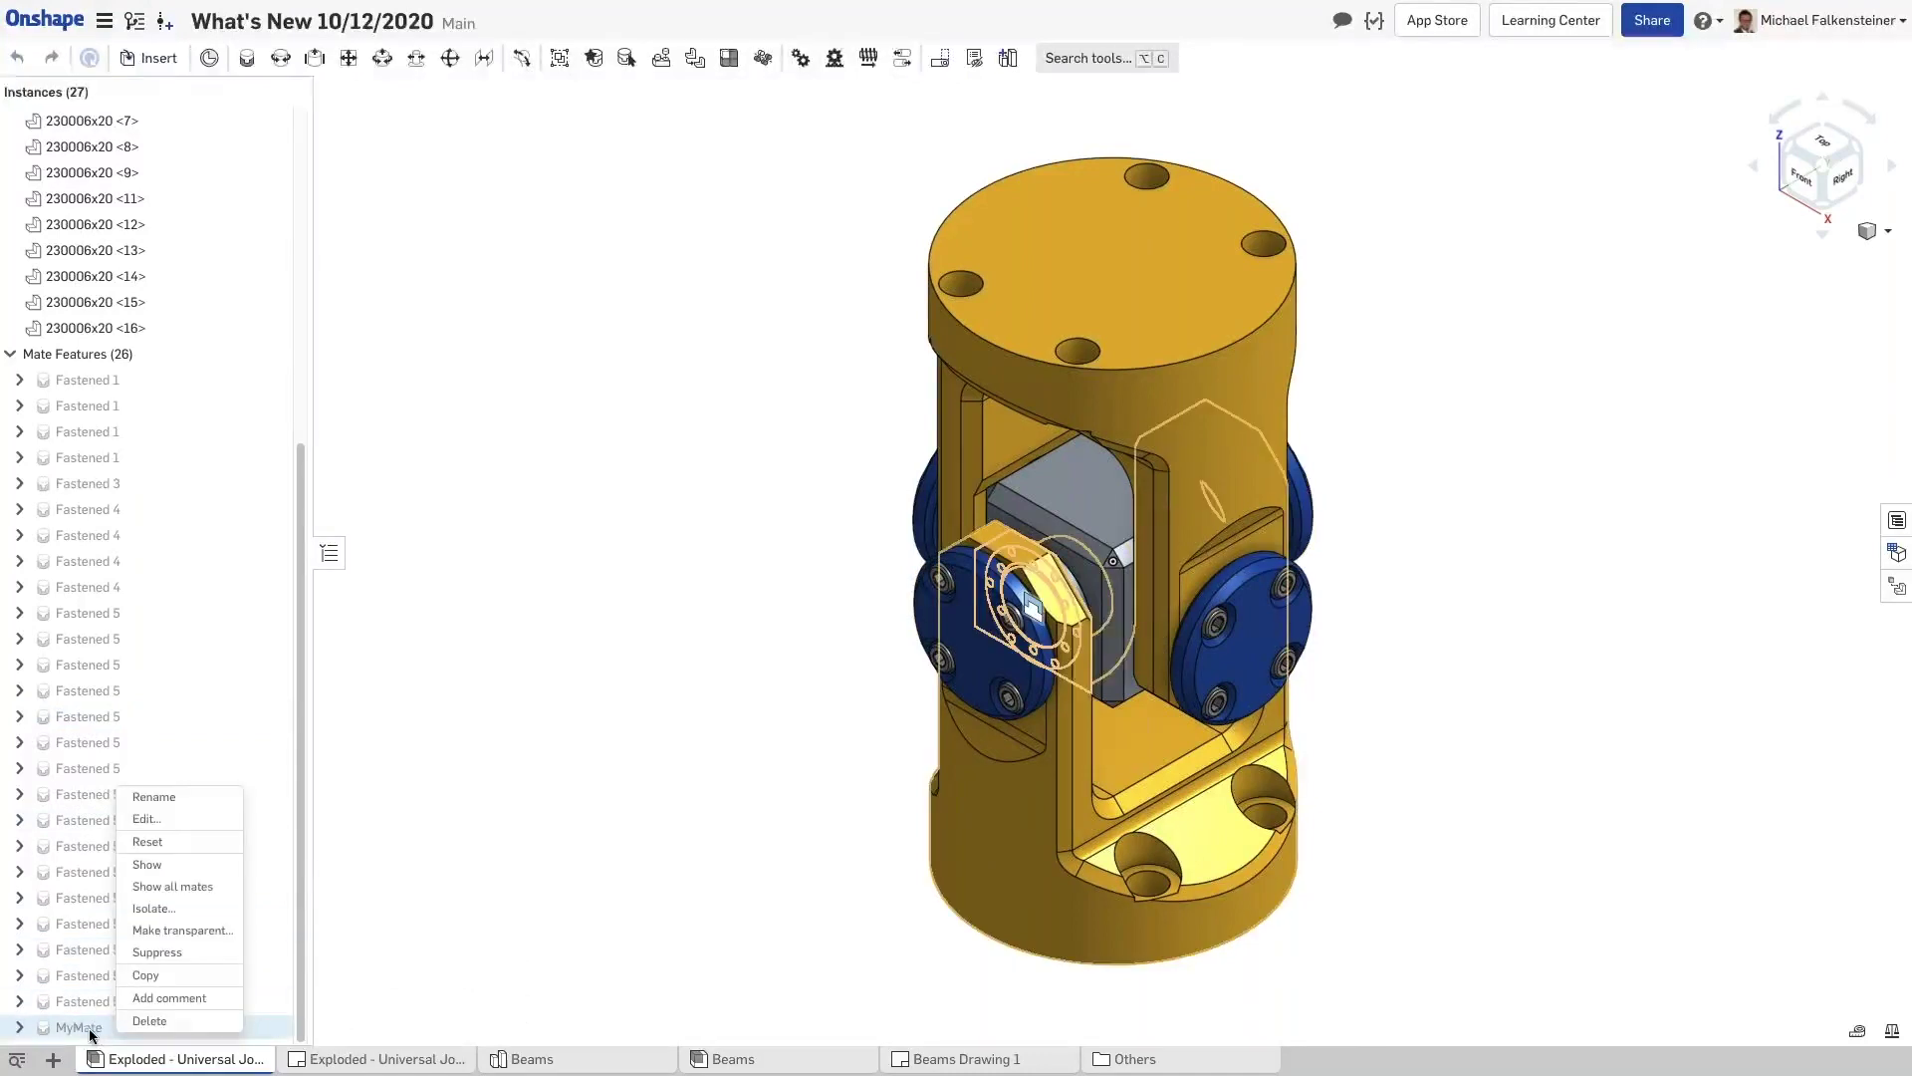
left_click(160, 825)
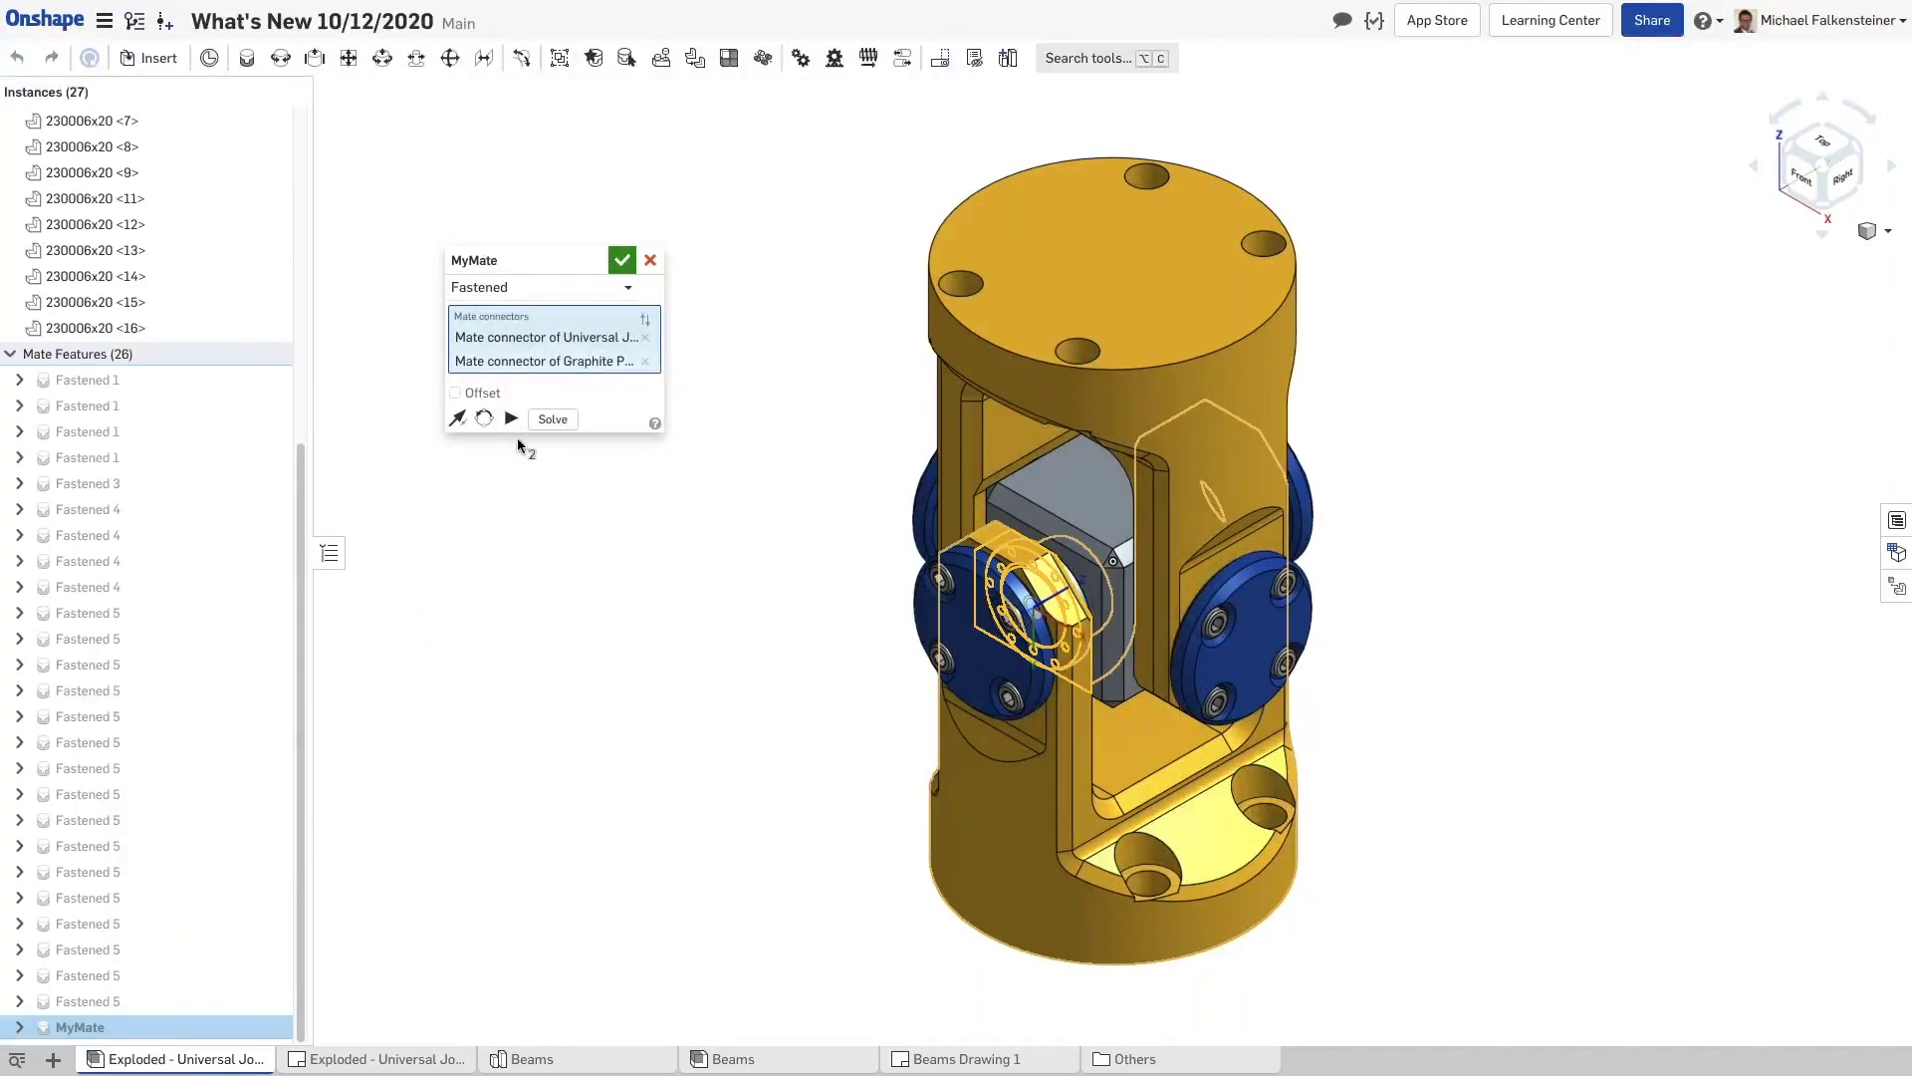
left_click(457, 394)
left_click(538, 496)
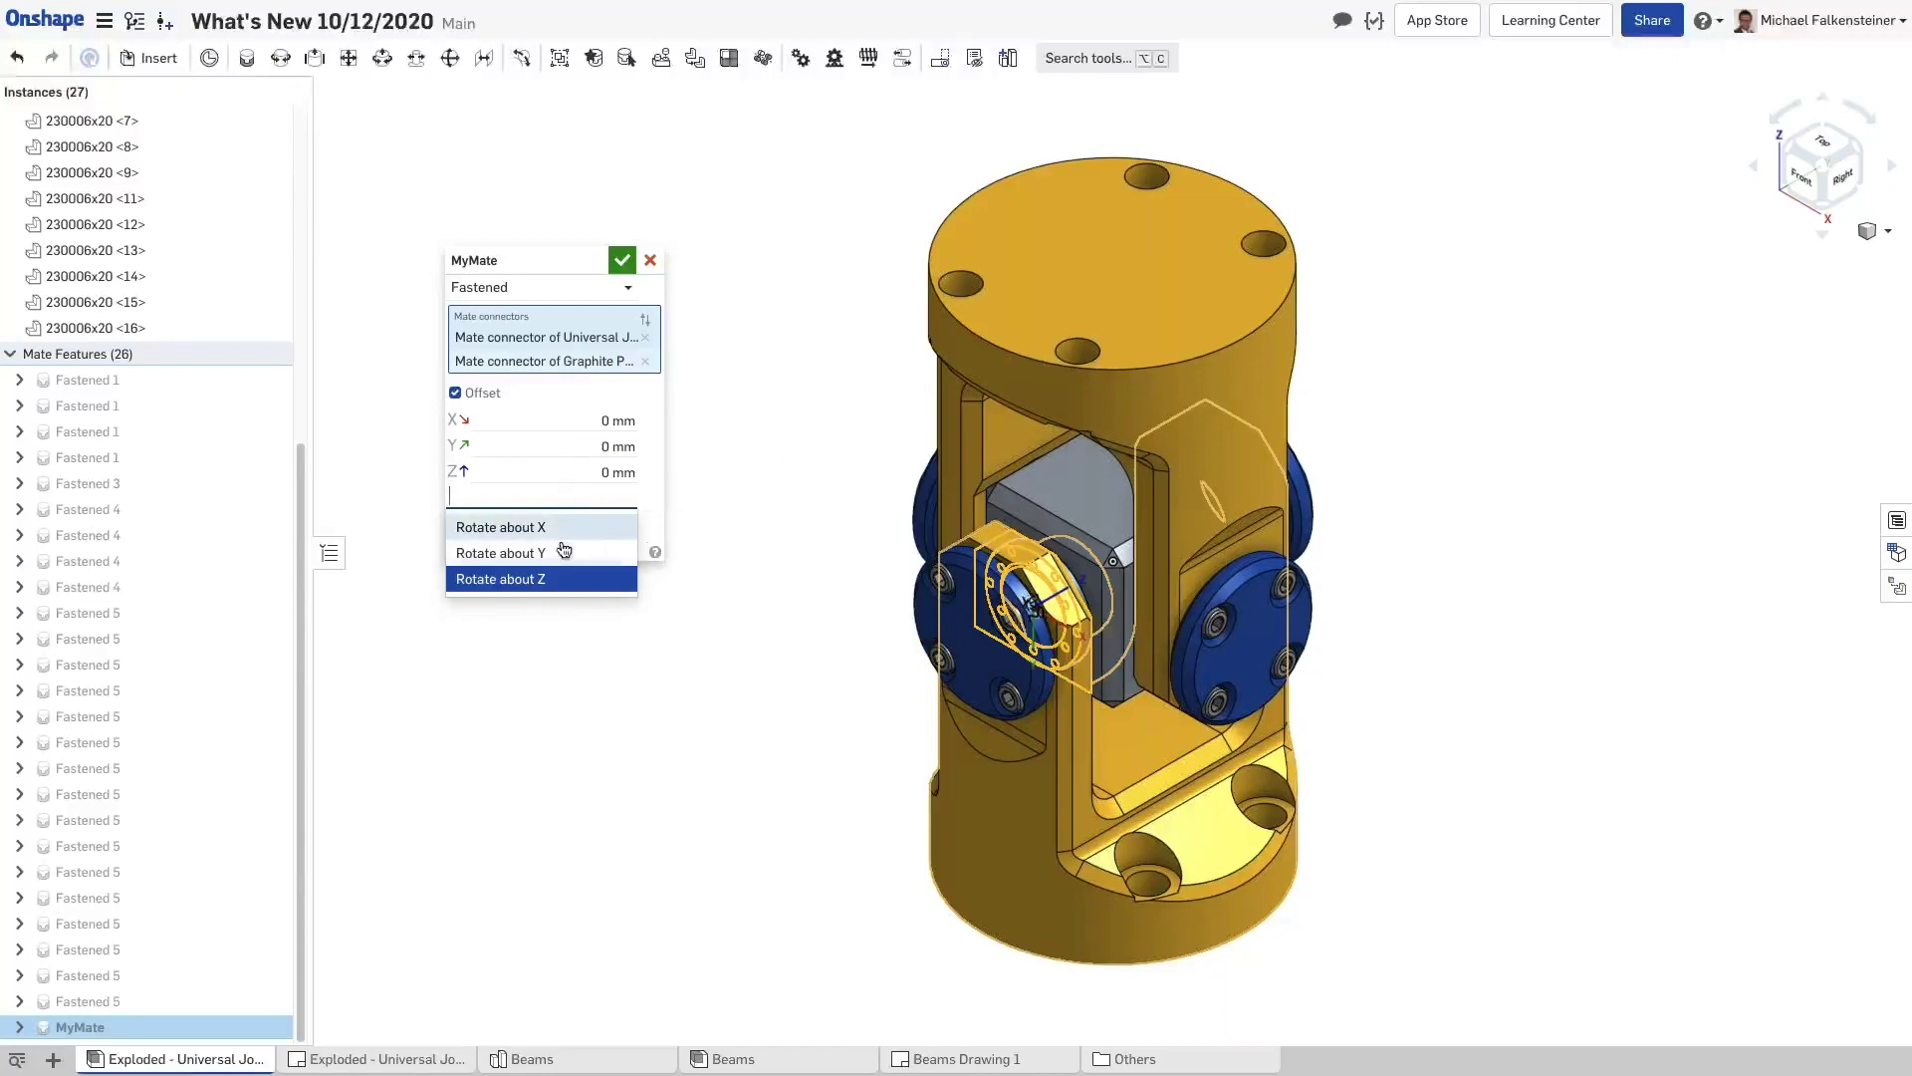
left_click(621, 678)
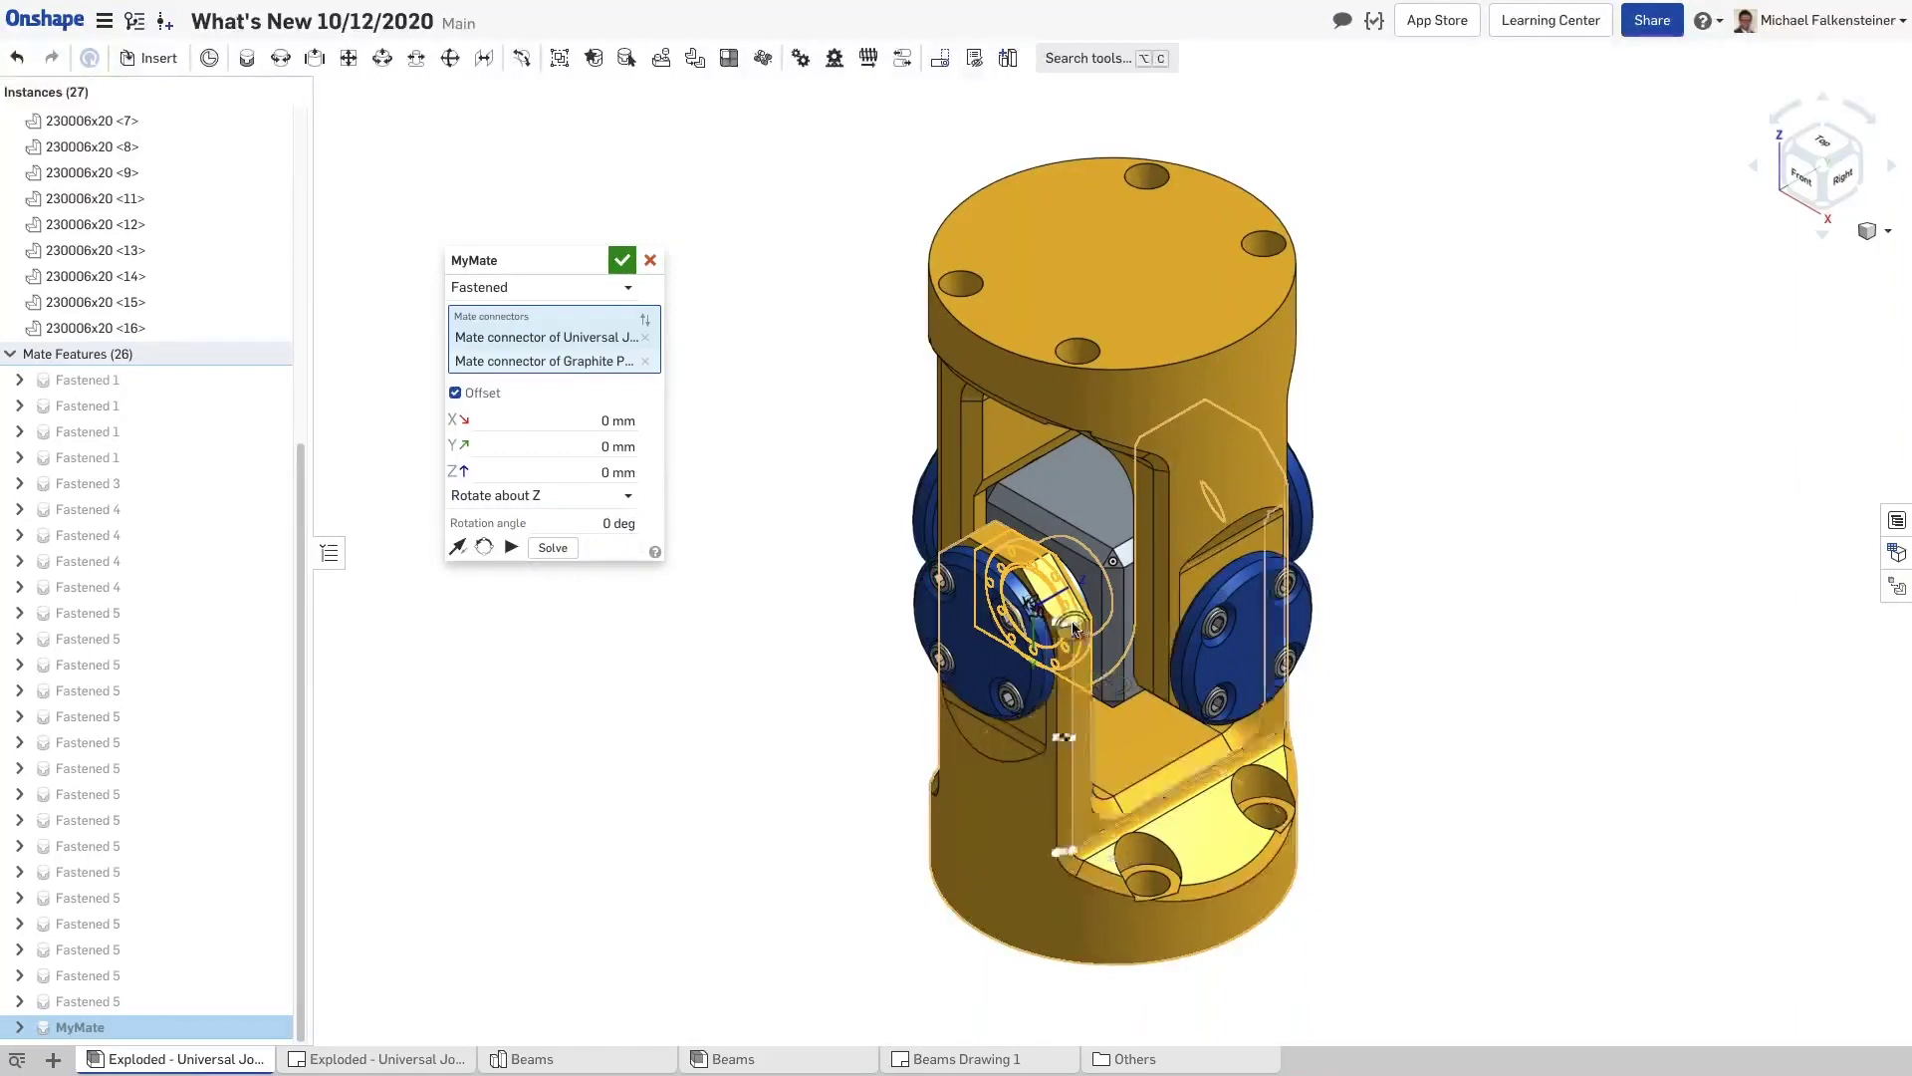
Set the mate's offset to rotate about Z by 20 deg and accept the edited mate
scroll(996, 608, "up", 5)
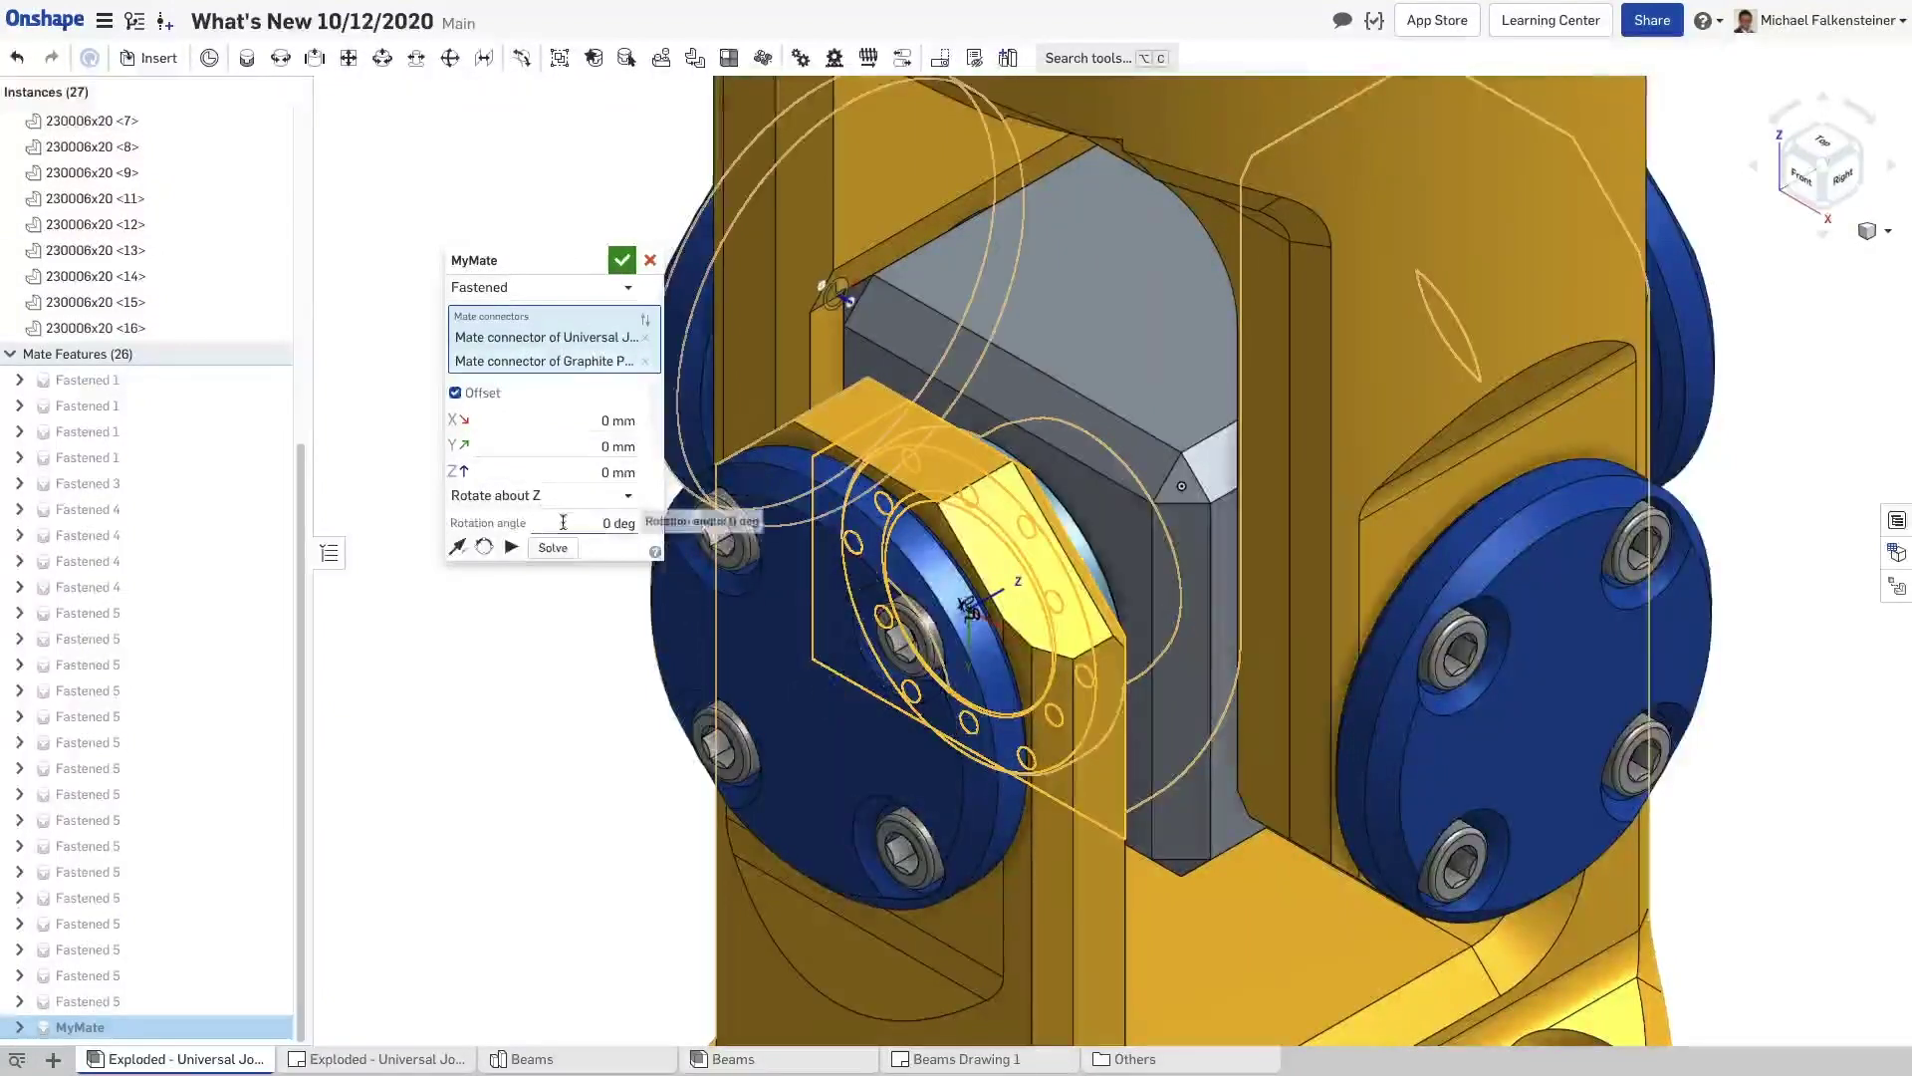
left_click(543, 496)
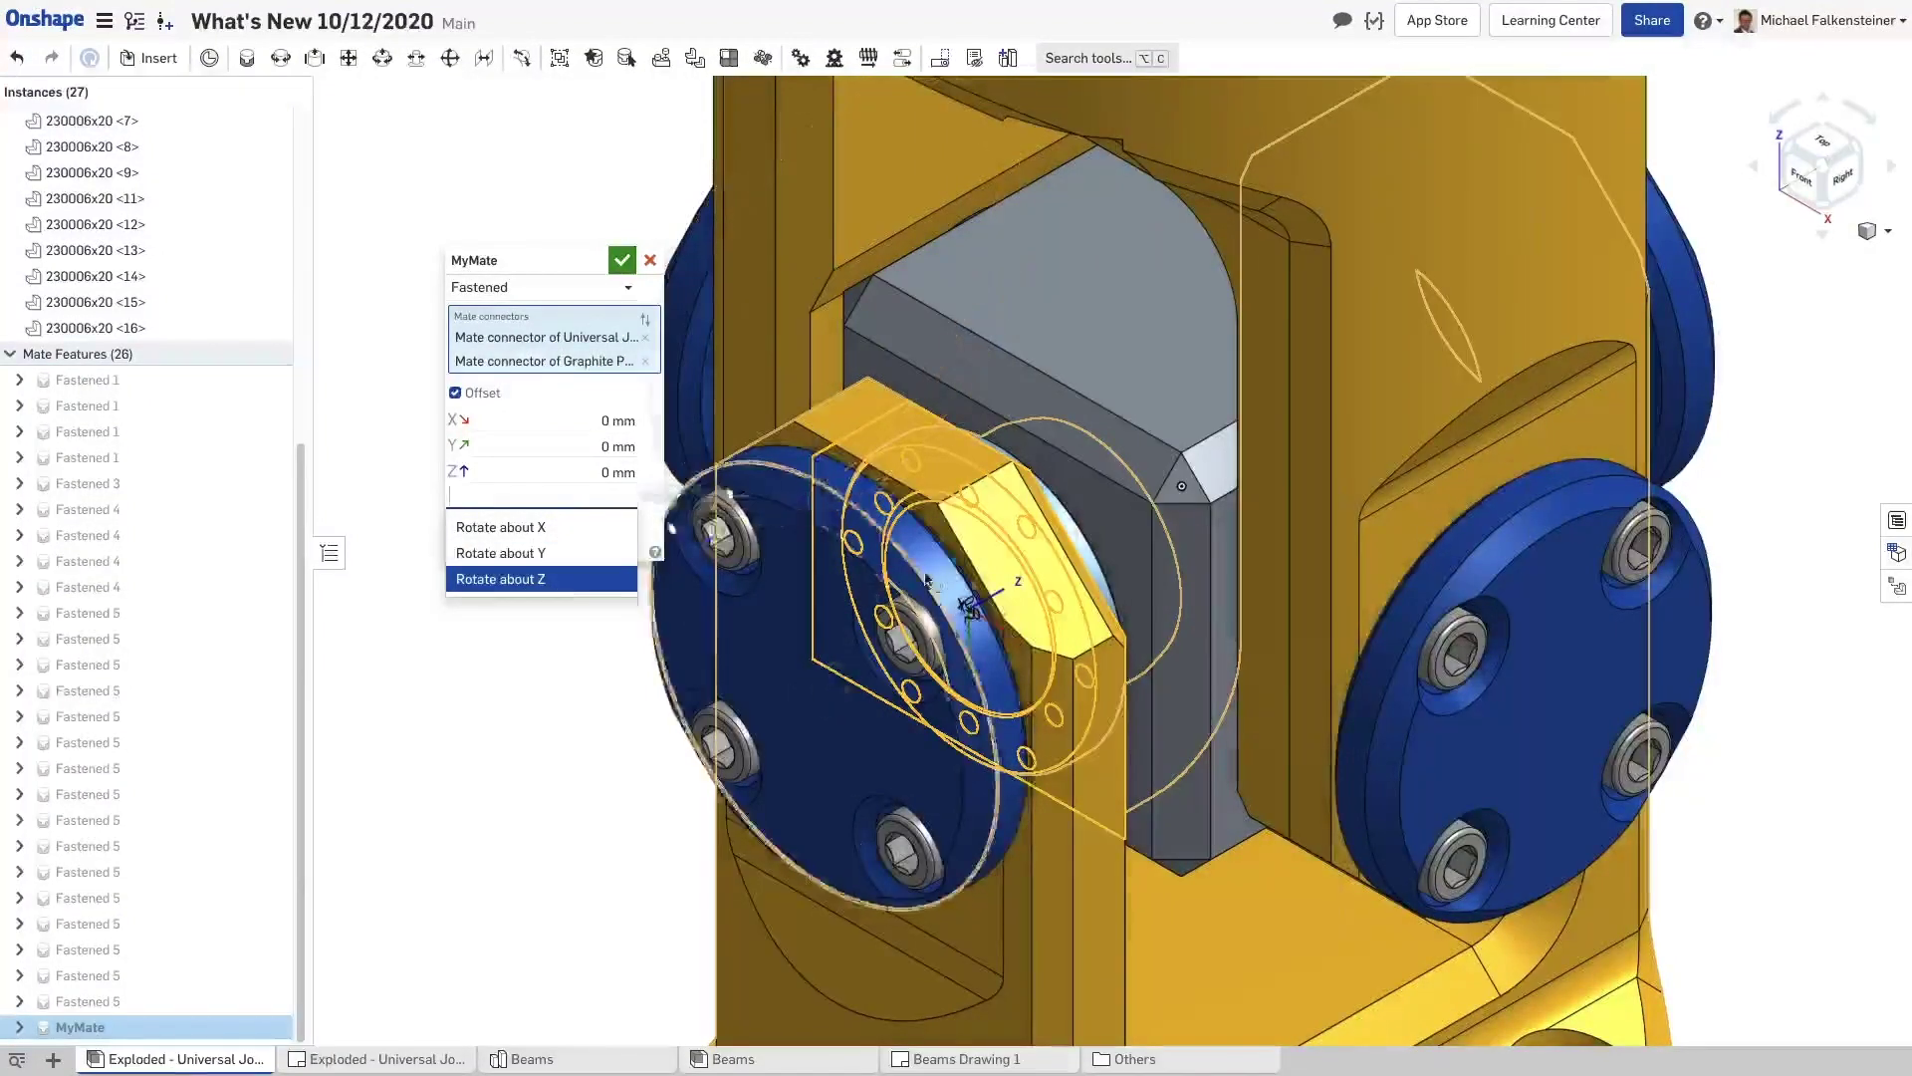
left_click(538, 578)
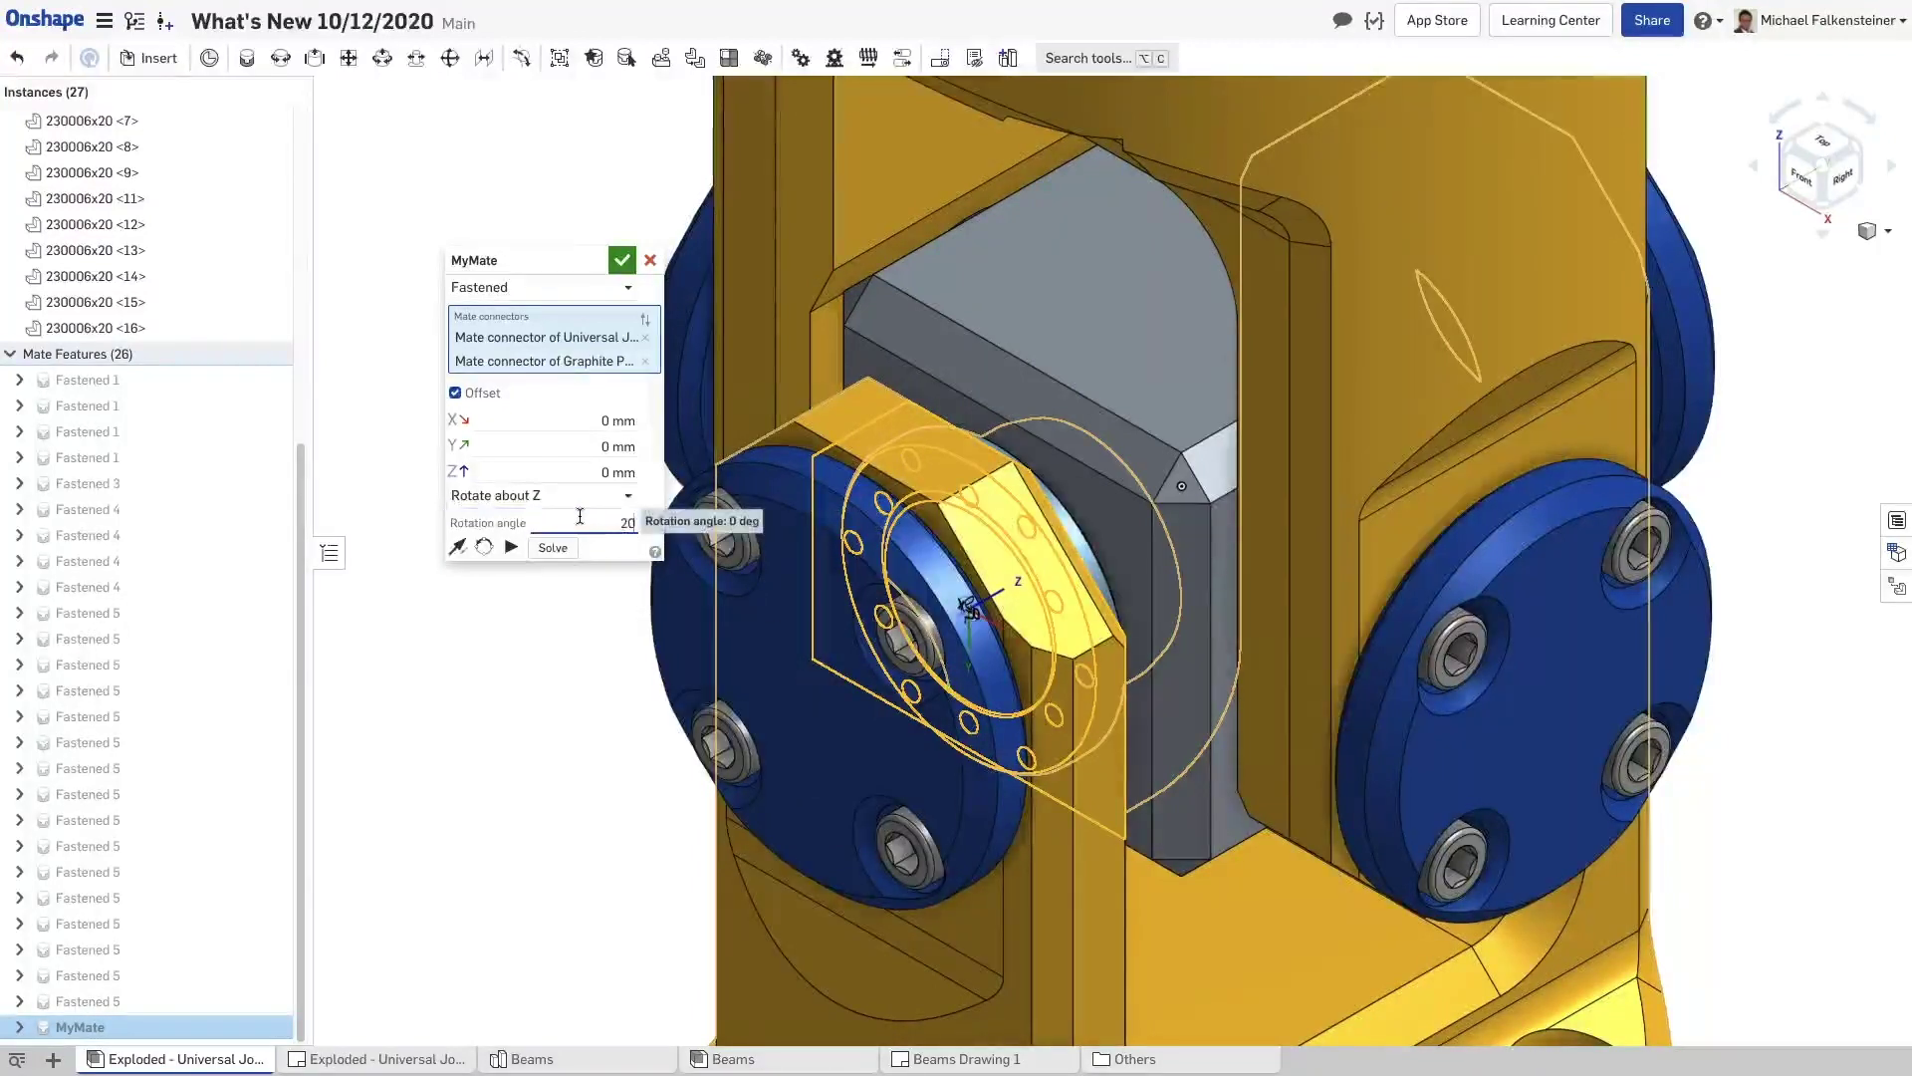
scroll(697, 468, "down", 5)
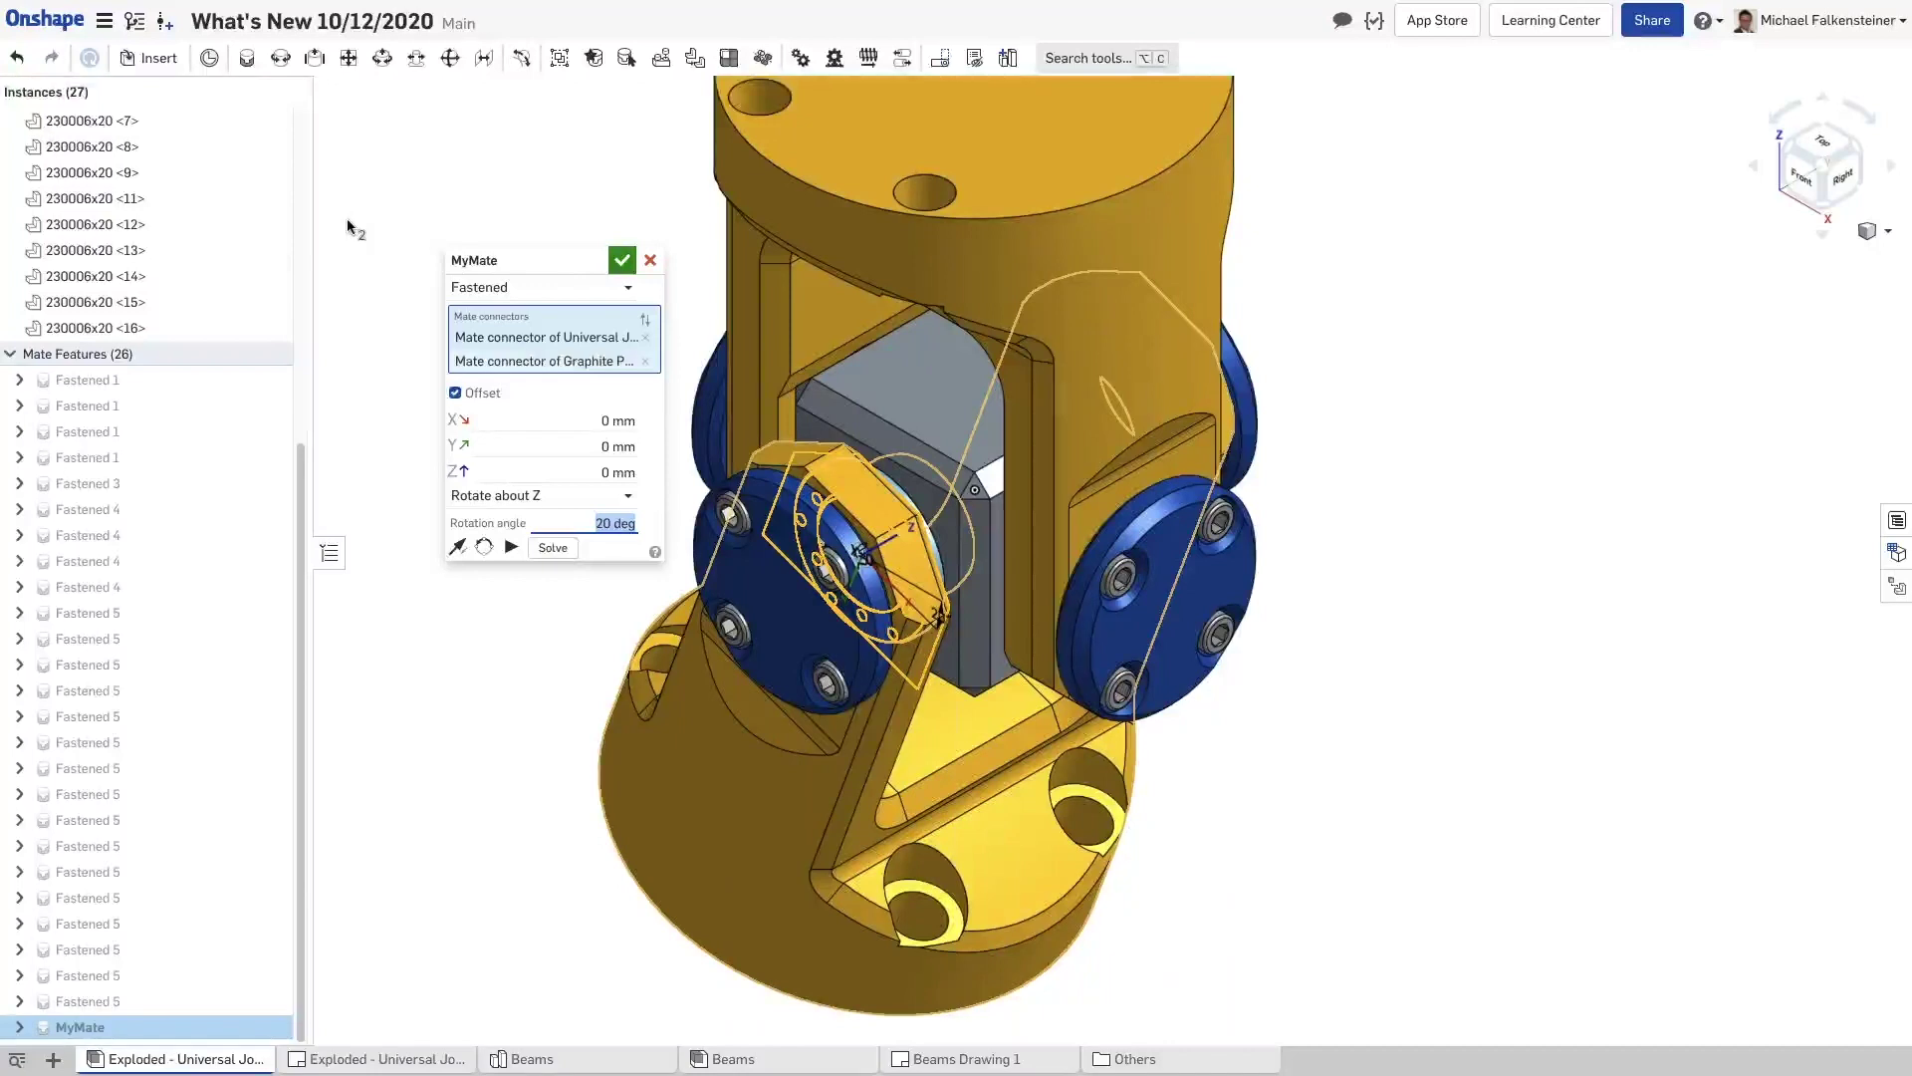
mouse_move(593, 254)
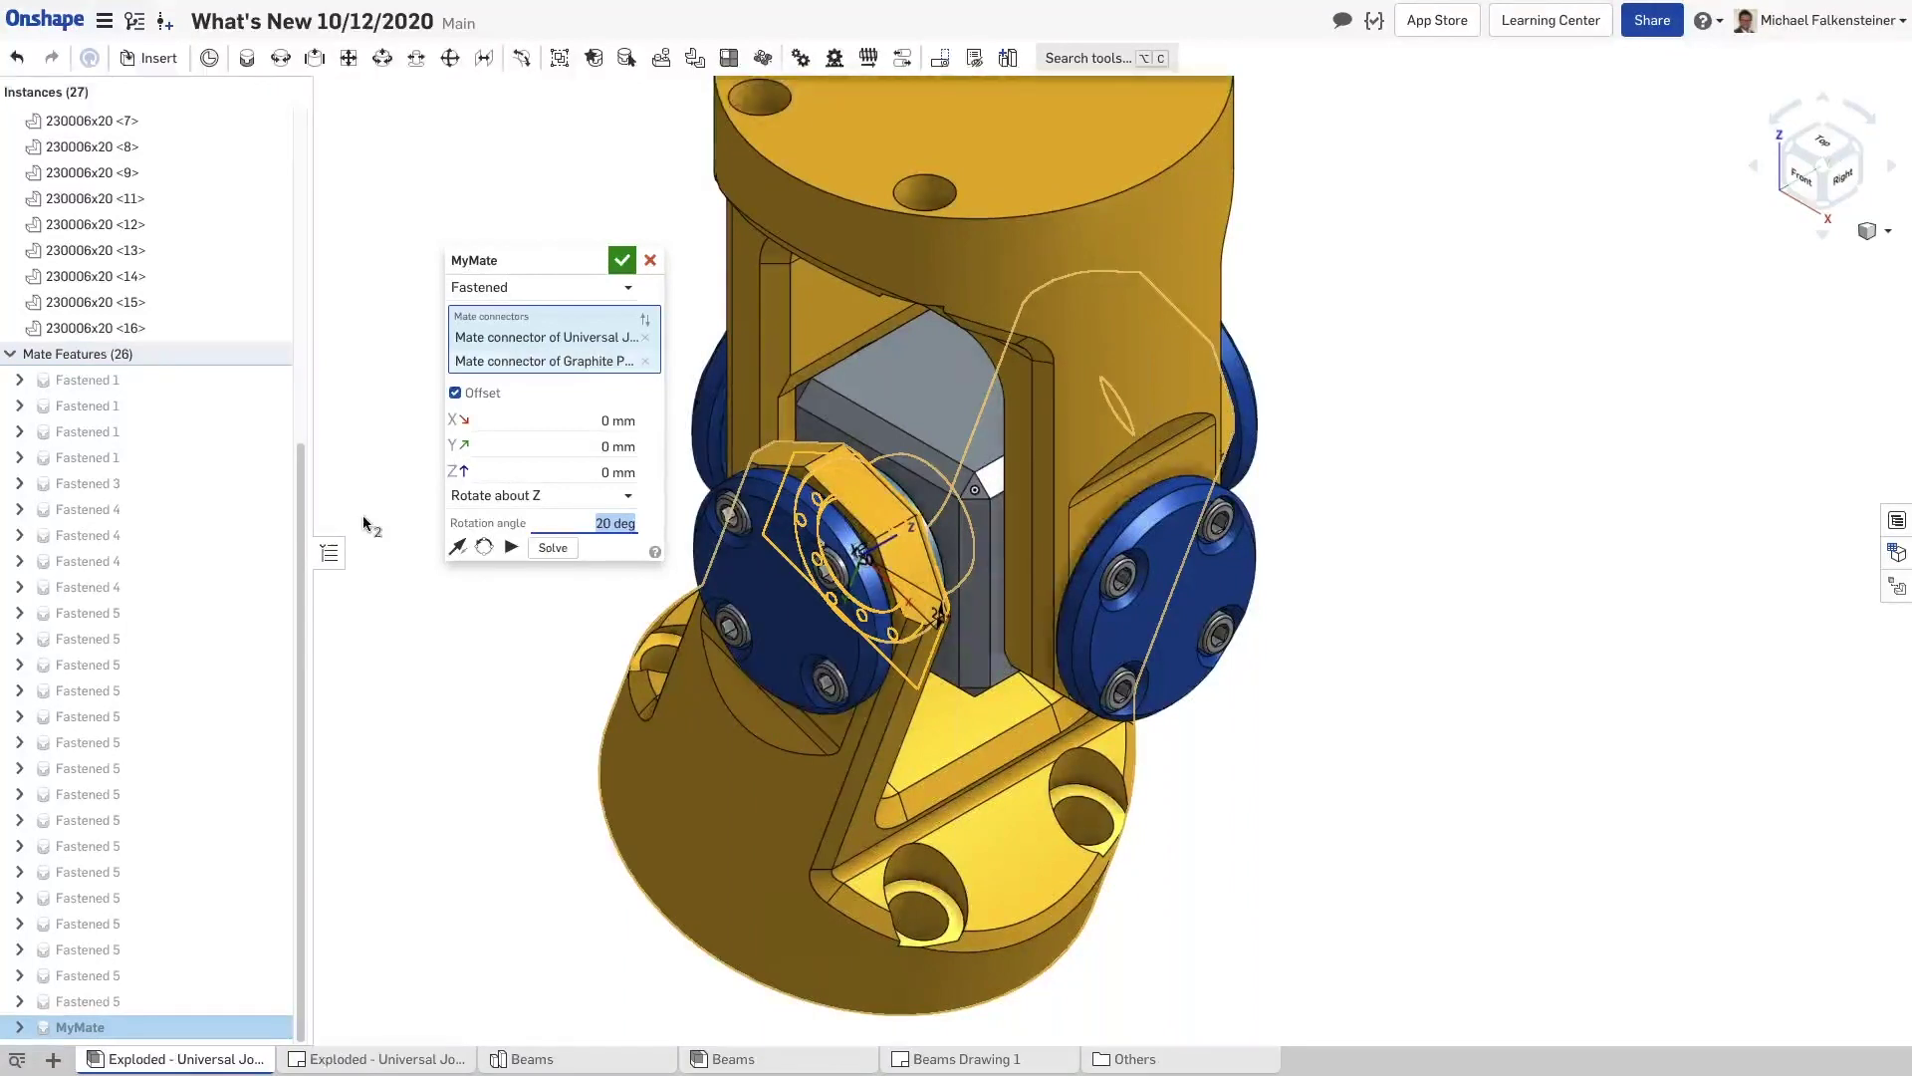
left_click(621, 262)
scroll(558, 655, "down", 5)
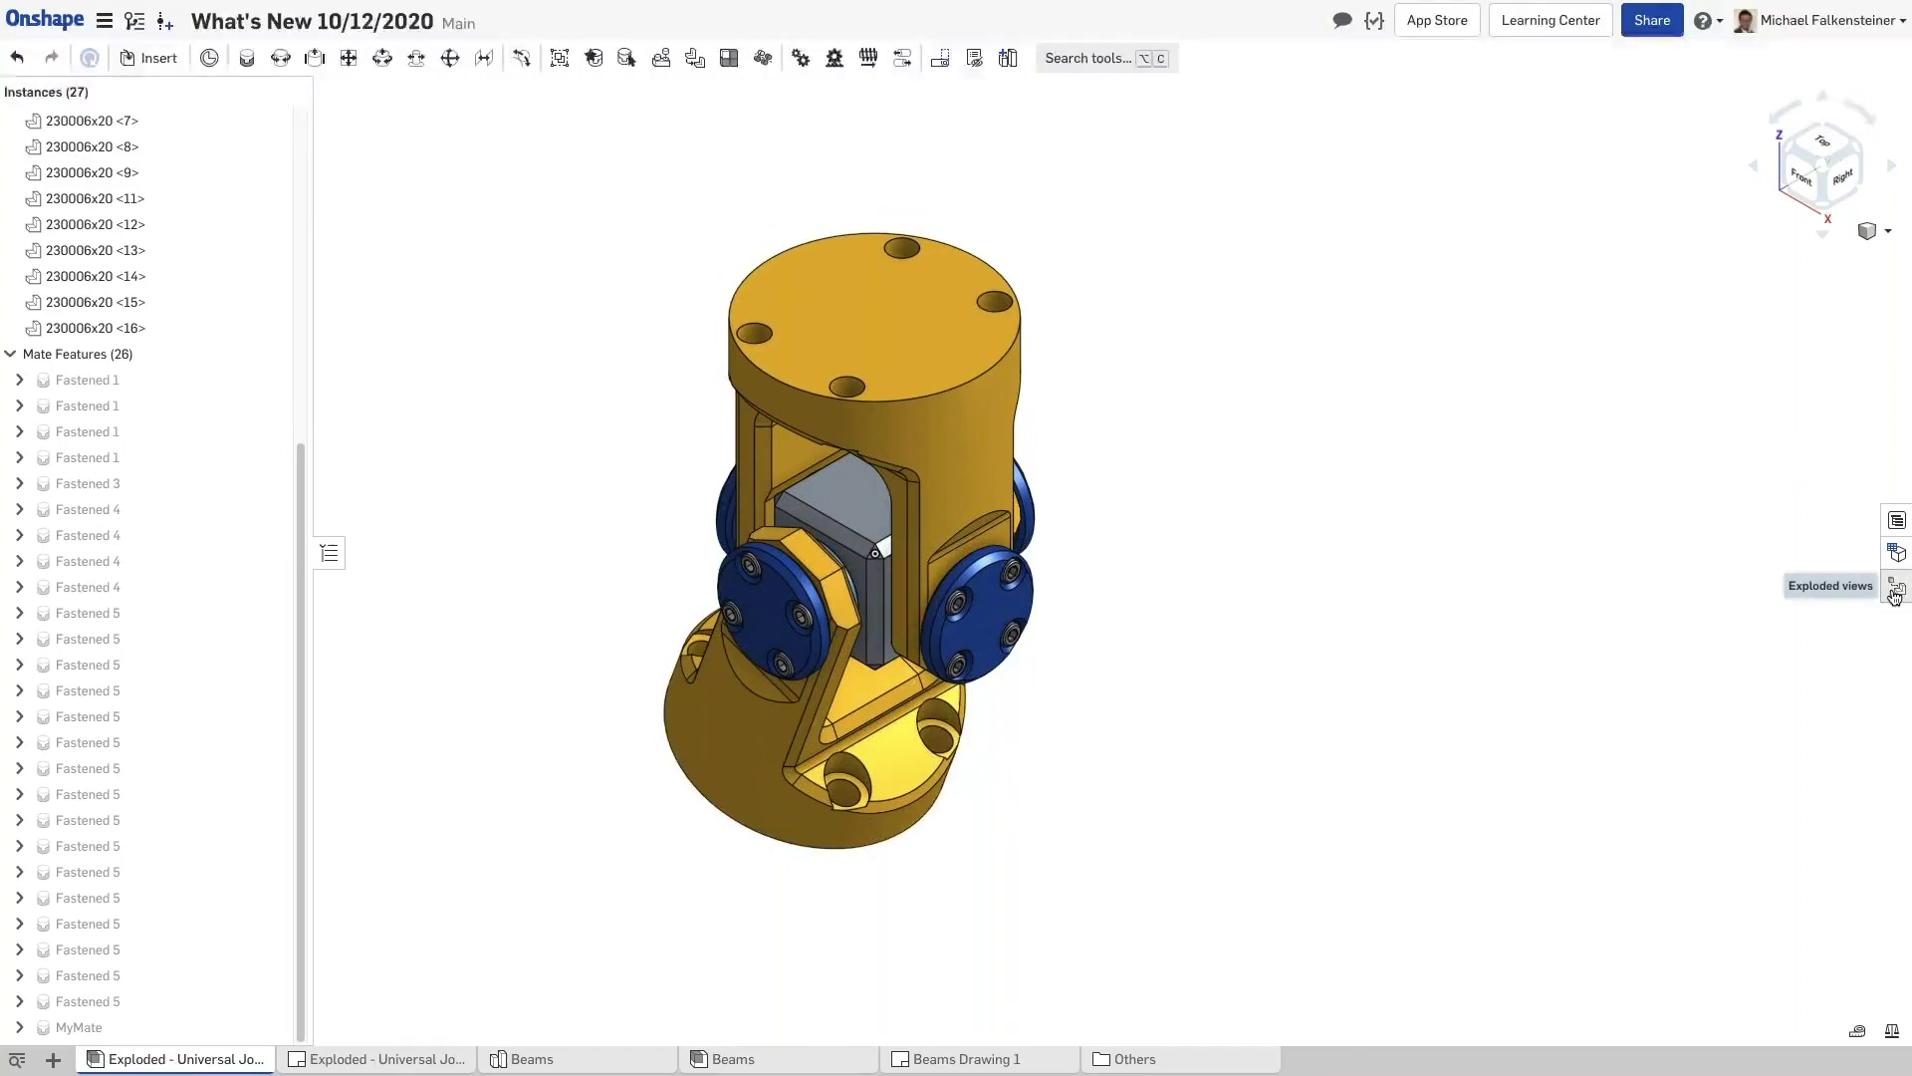
Add an exploded view and translate the upper Universal Joint Flange <1> upward by about 217 mm
left_click(1895, 589)
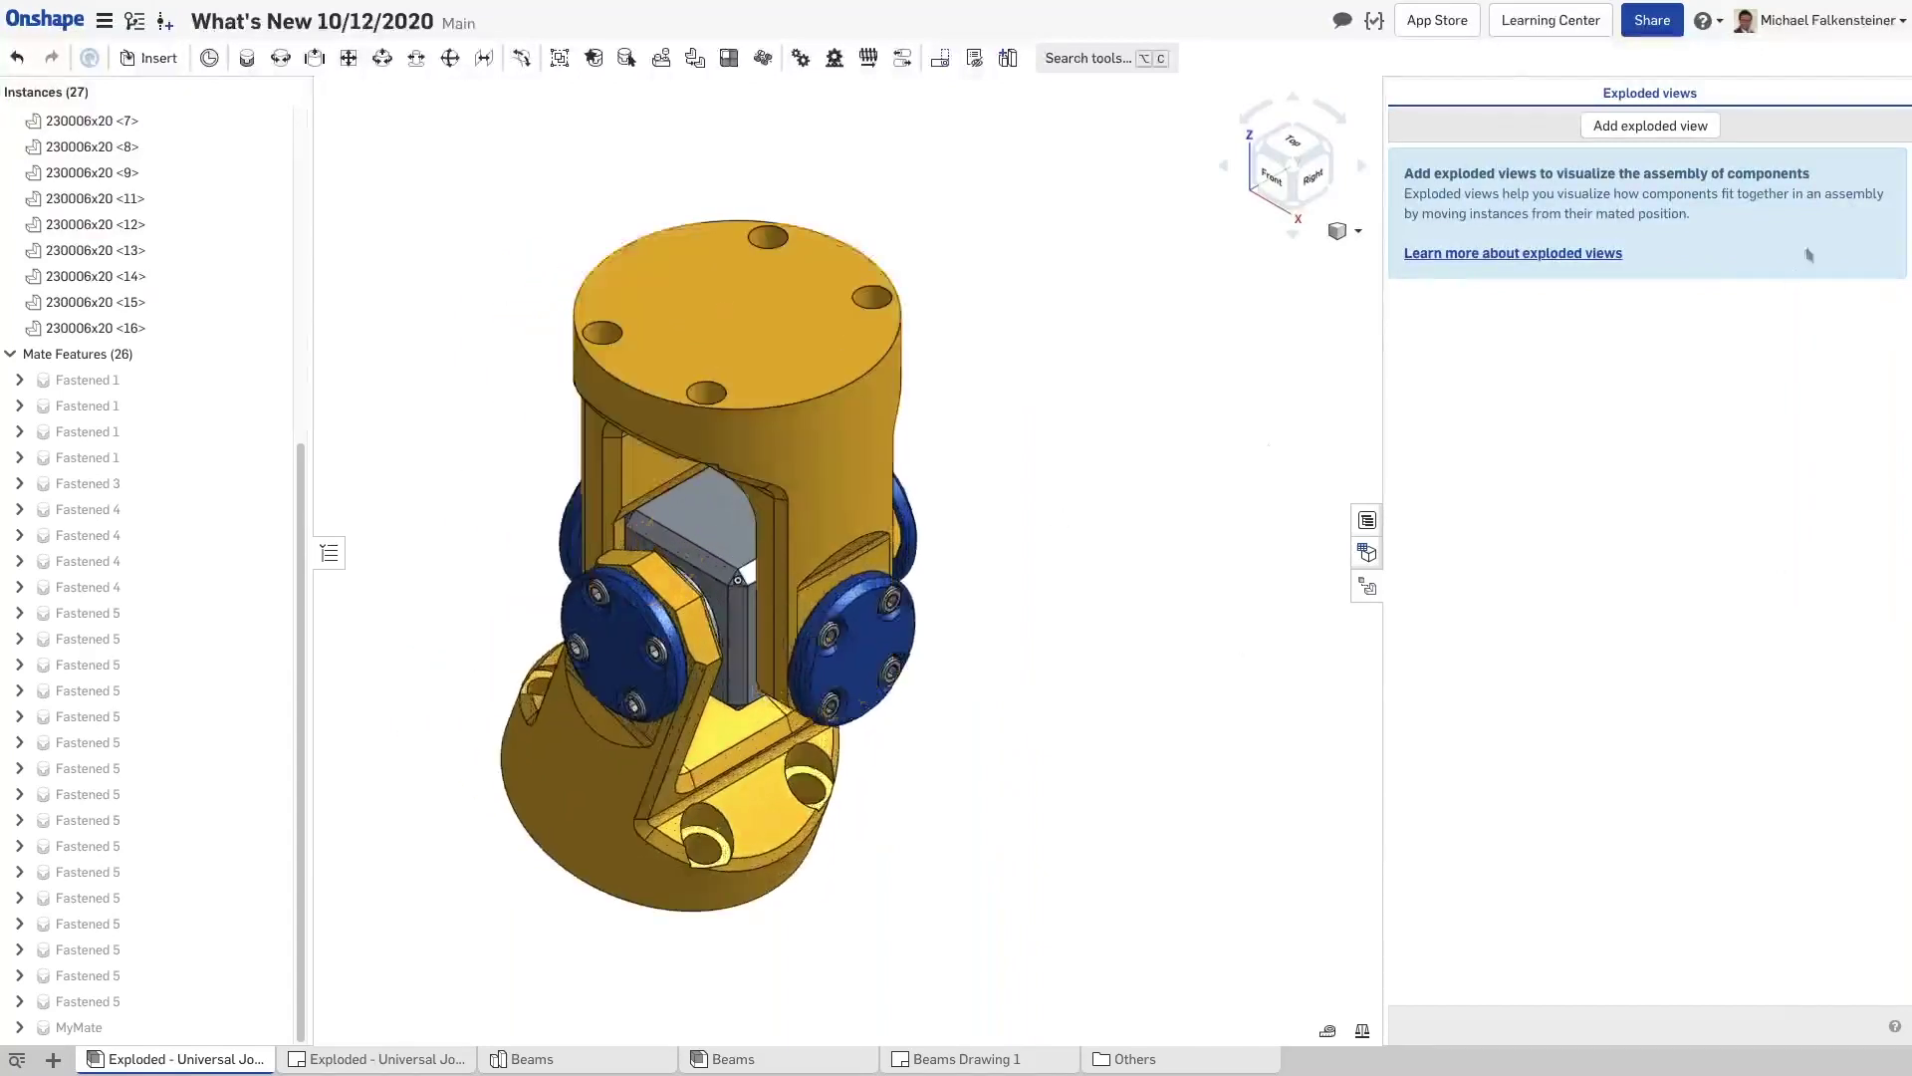
left_click(1669, 139)
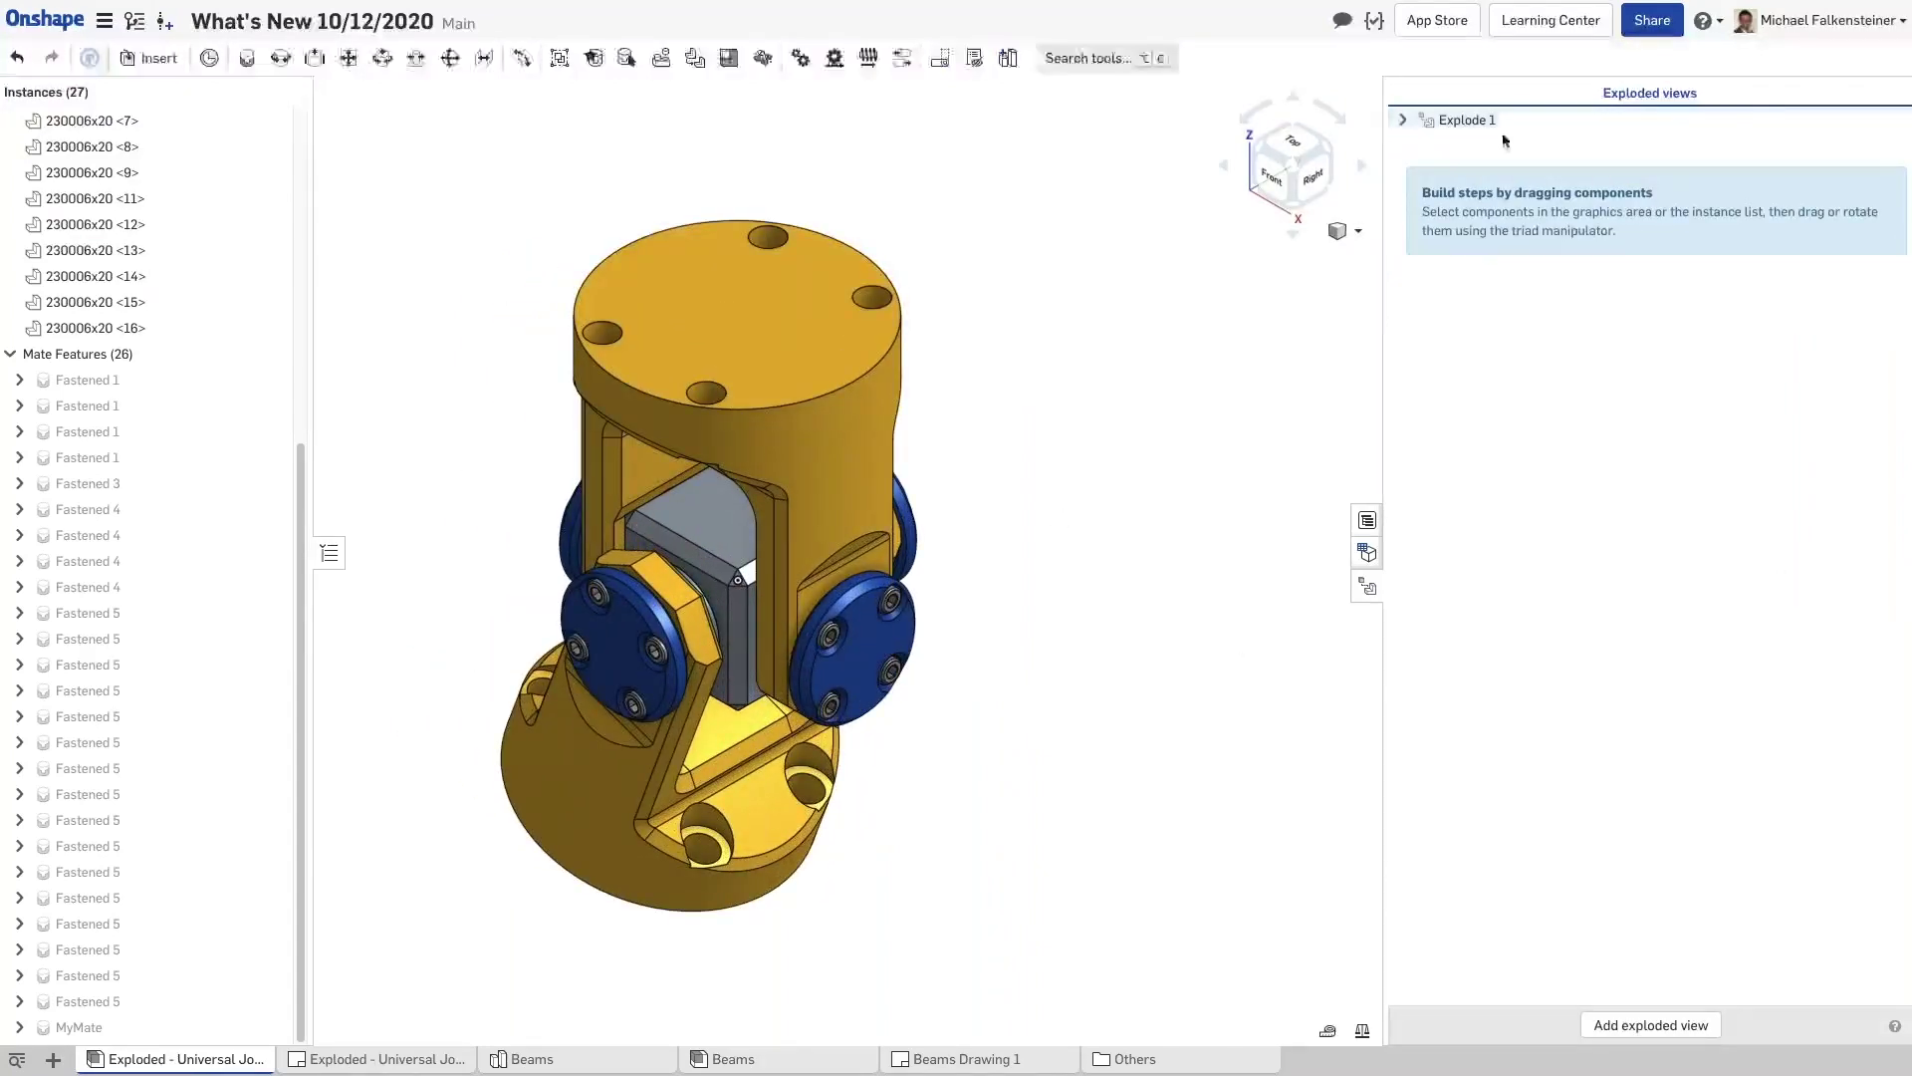
scroll(765, 566, "down", 4)
left_click(801, 543)
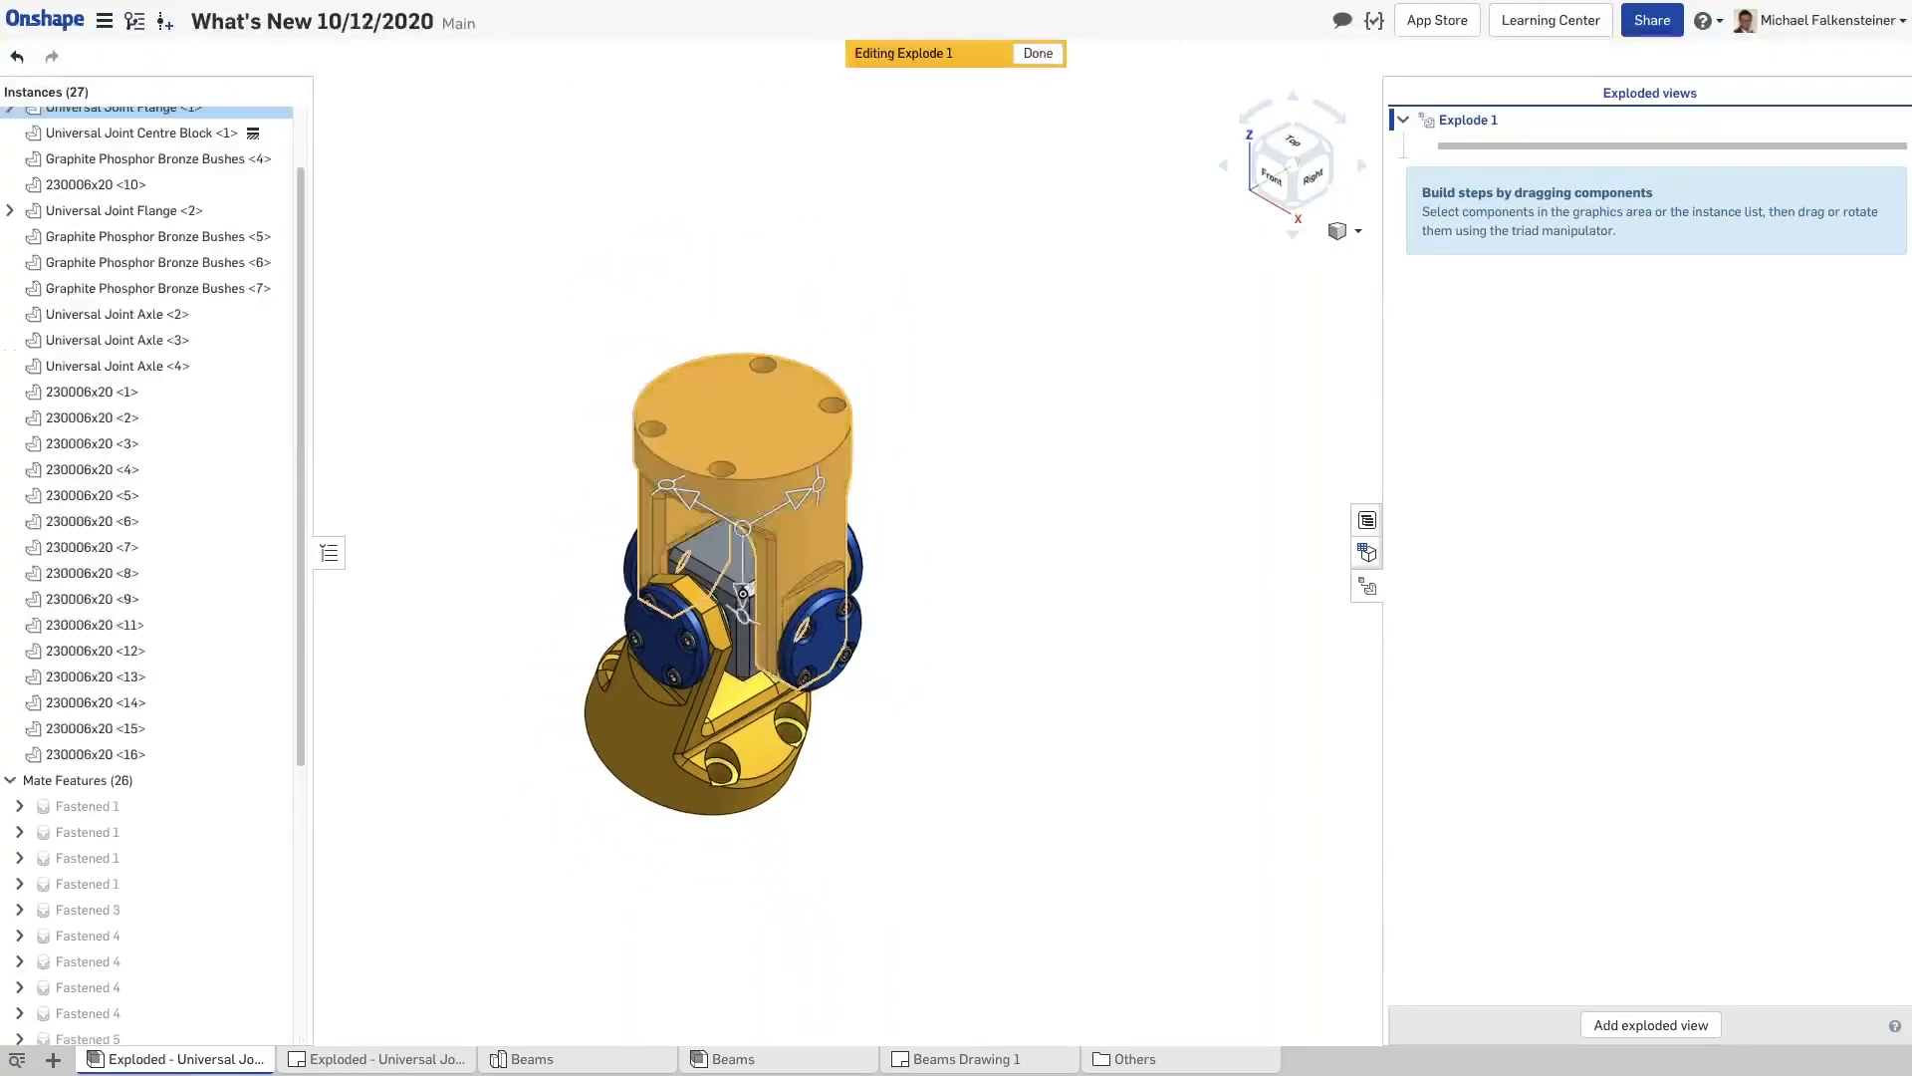
left_click_drag(745, 603, 756, 273)
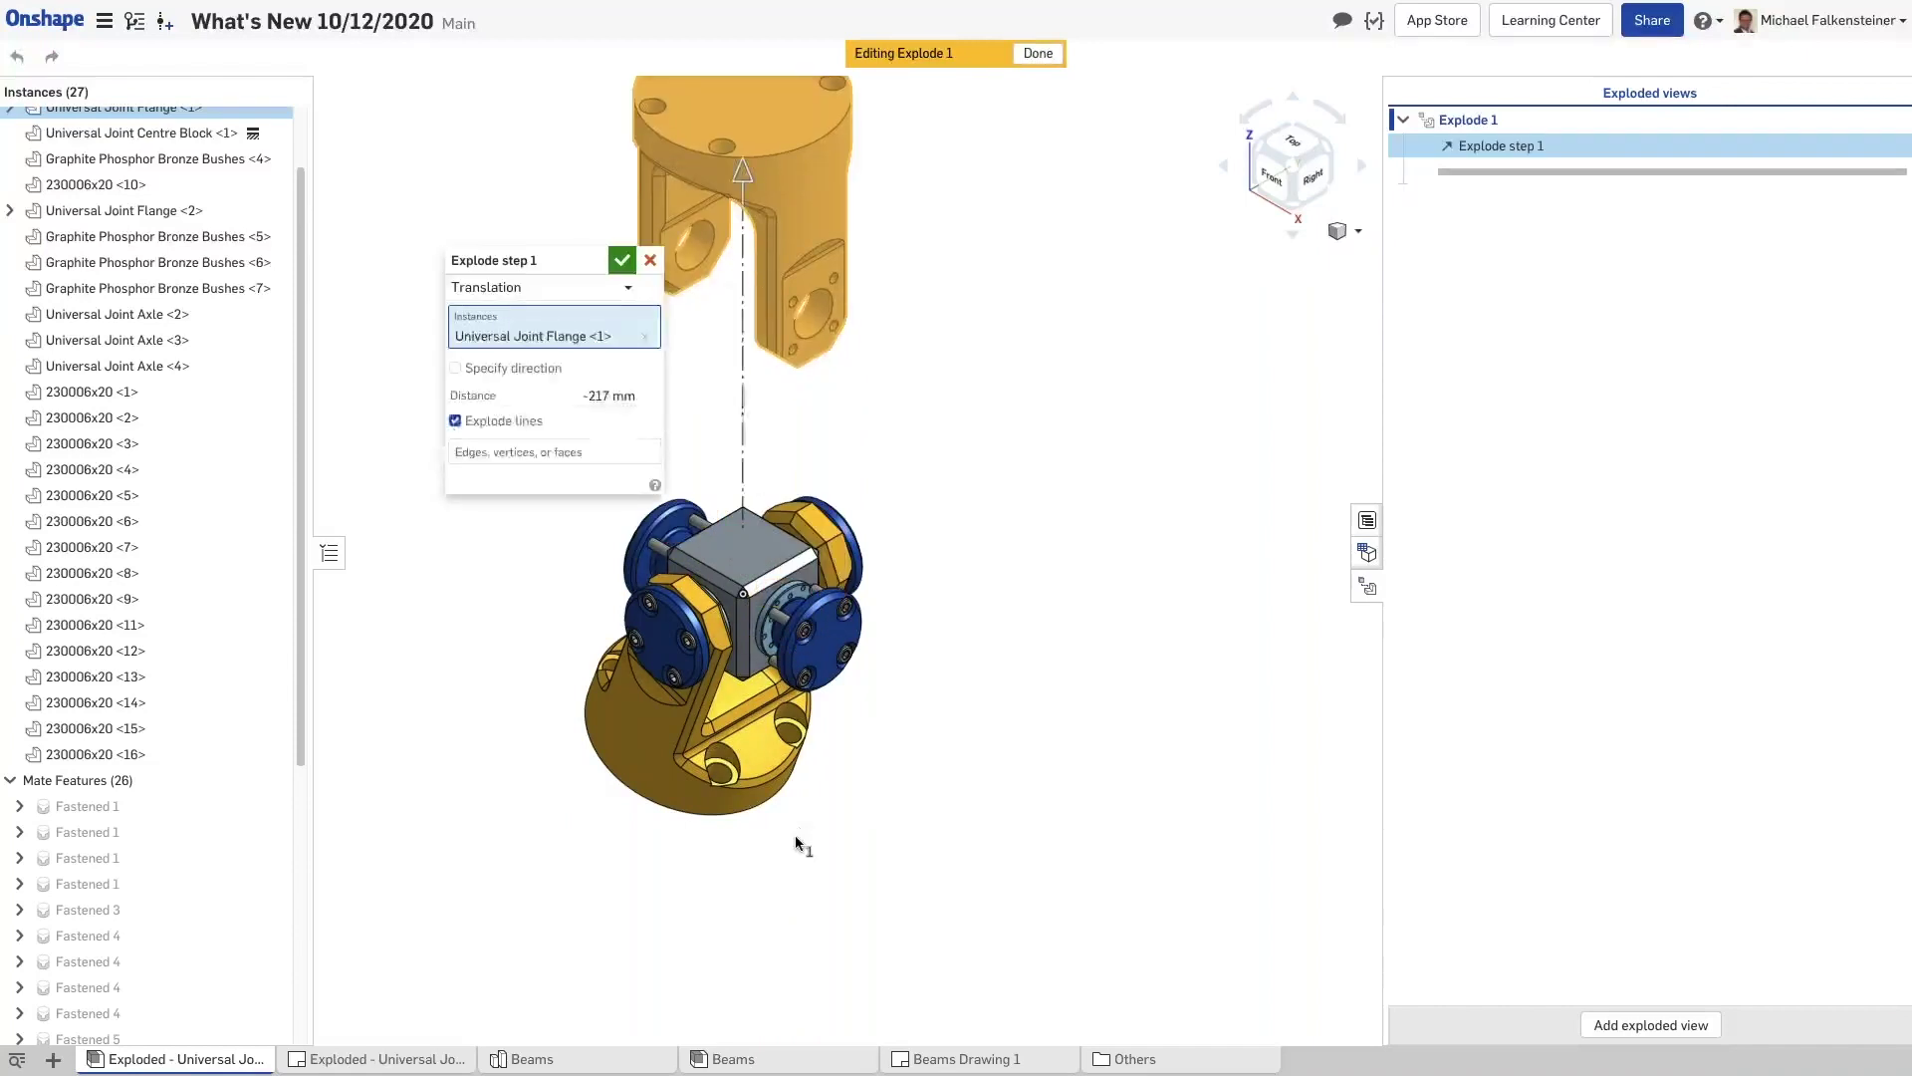
scroll(794, 834, "down", 2)
scroll(752, 468, "up", 2)
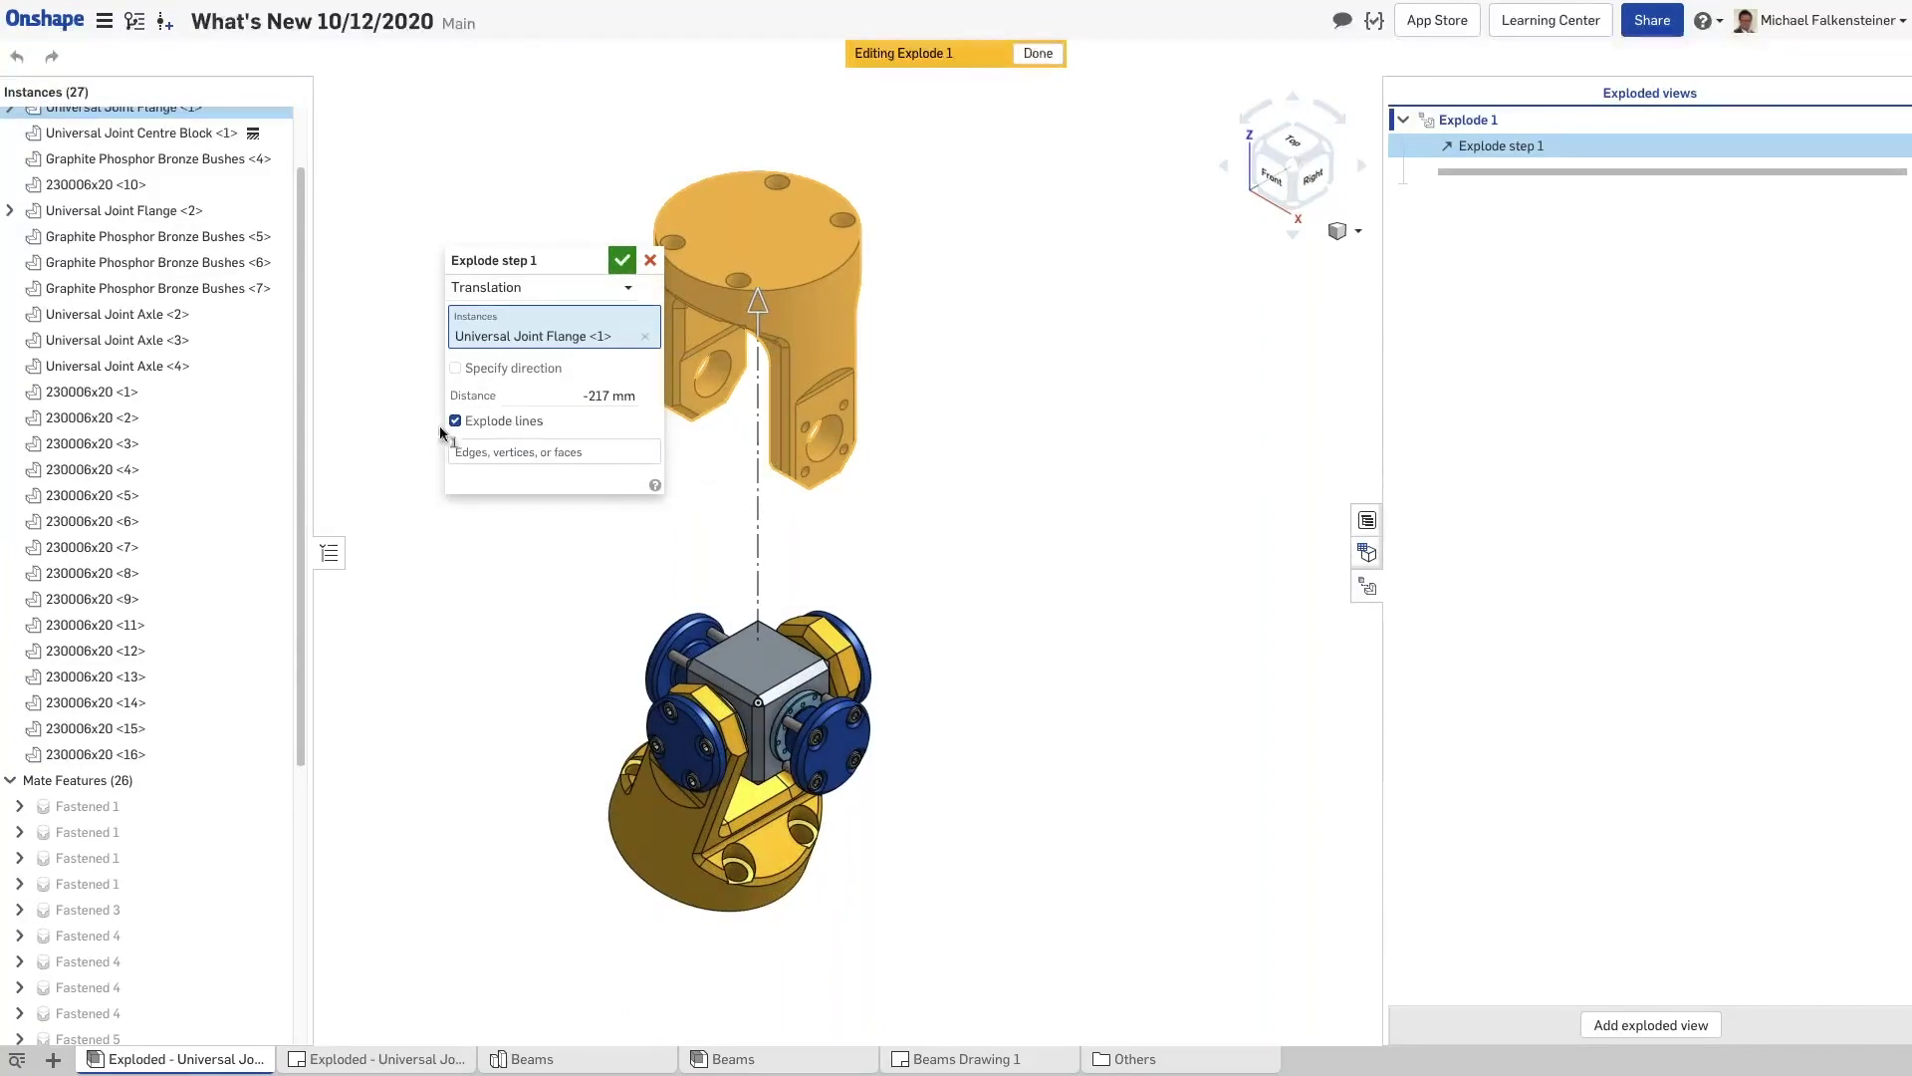
Switch the explode lines off and back on in the flange's explode step, then accept the step
left_click(510, 420)
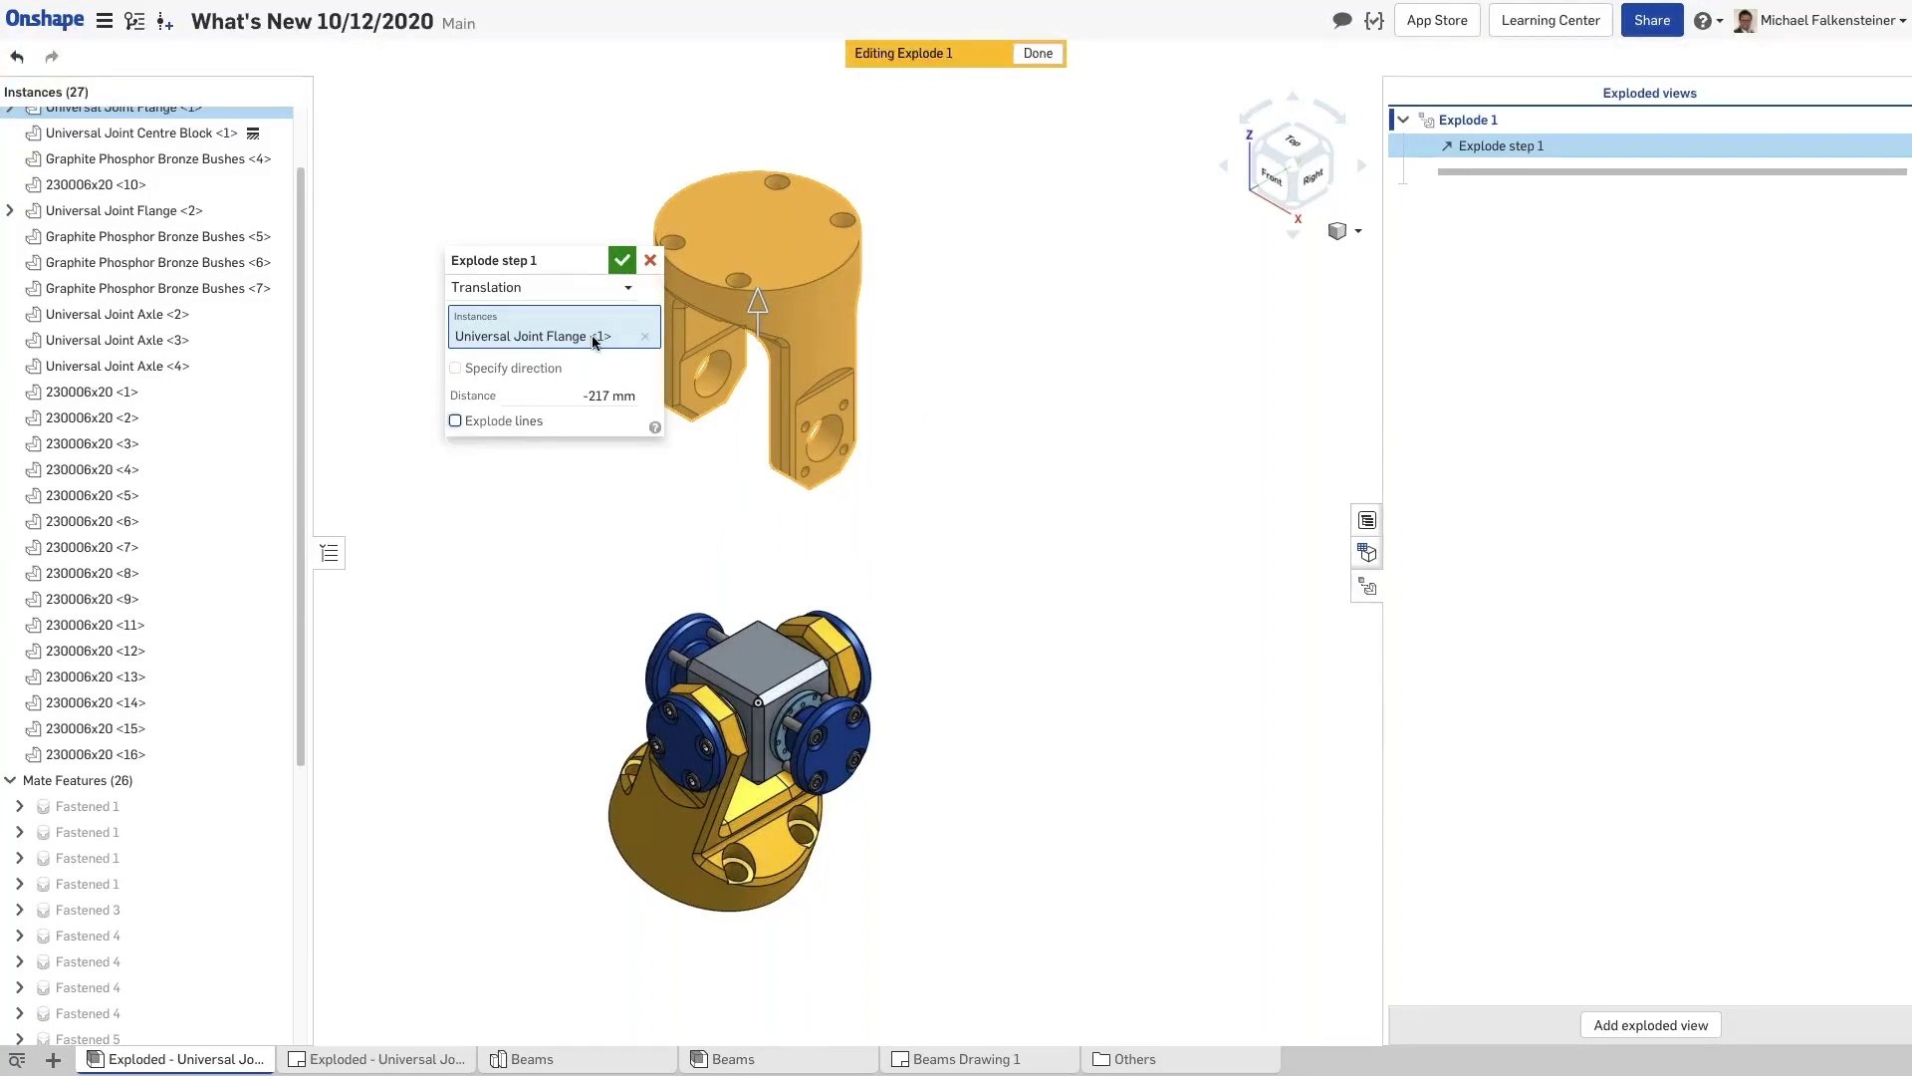
left_click(491, 427)
left_click(622, 260)
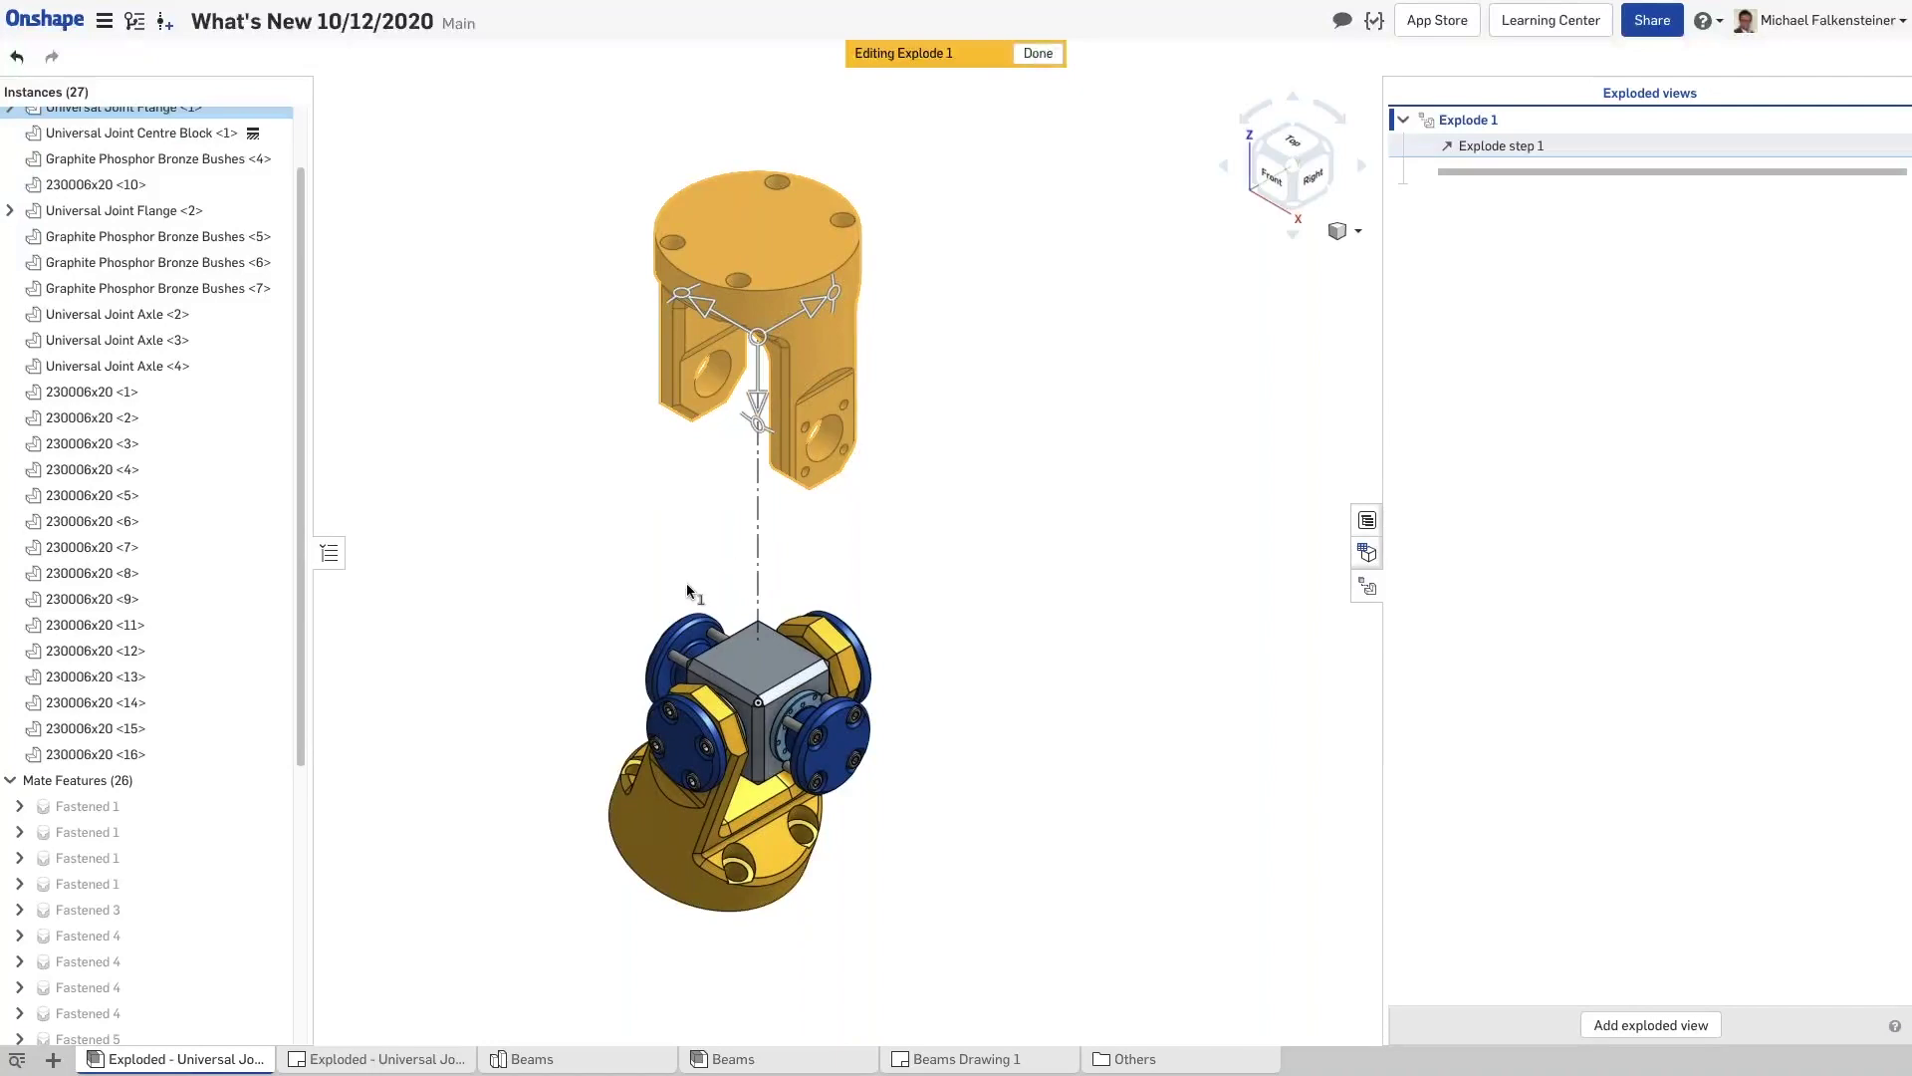
left_click(1162, 570)
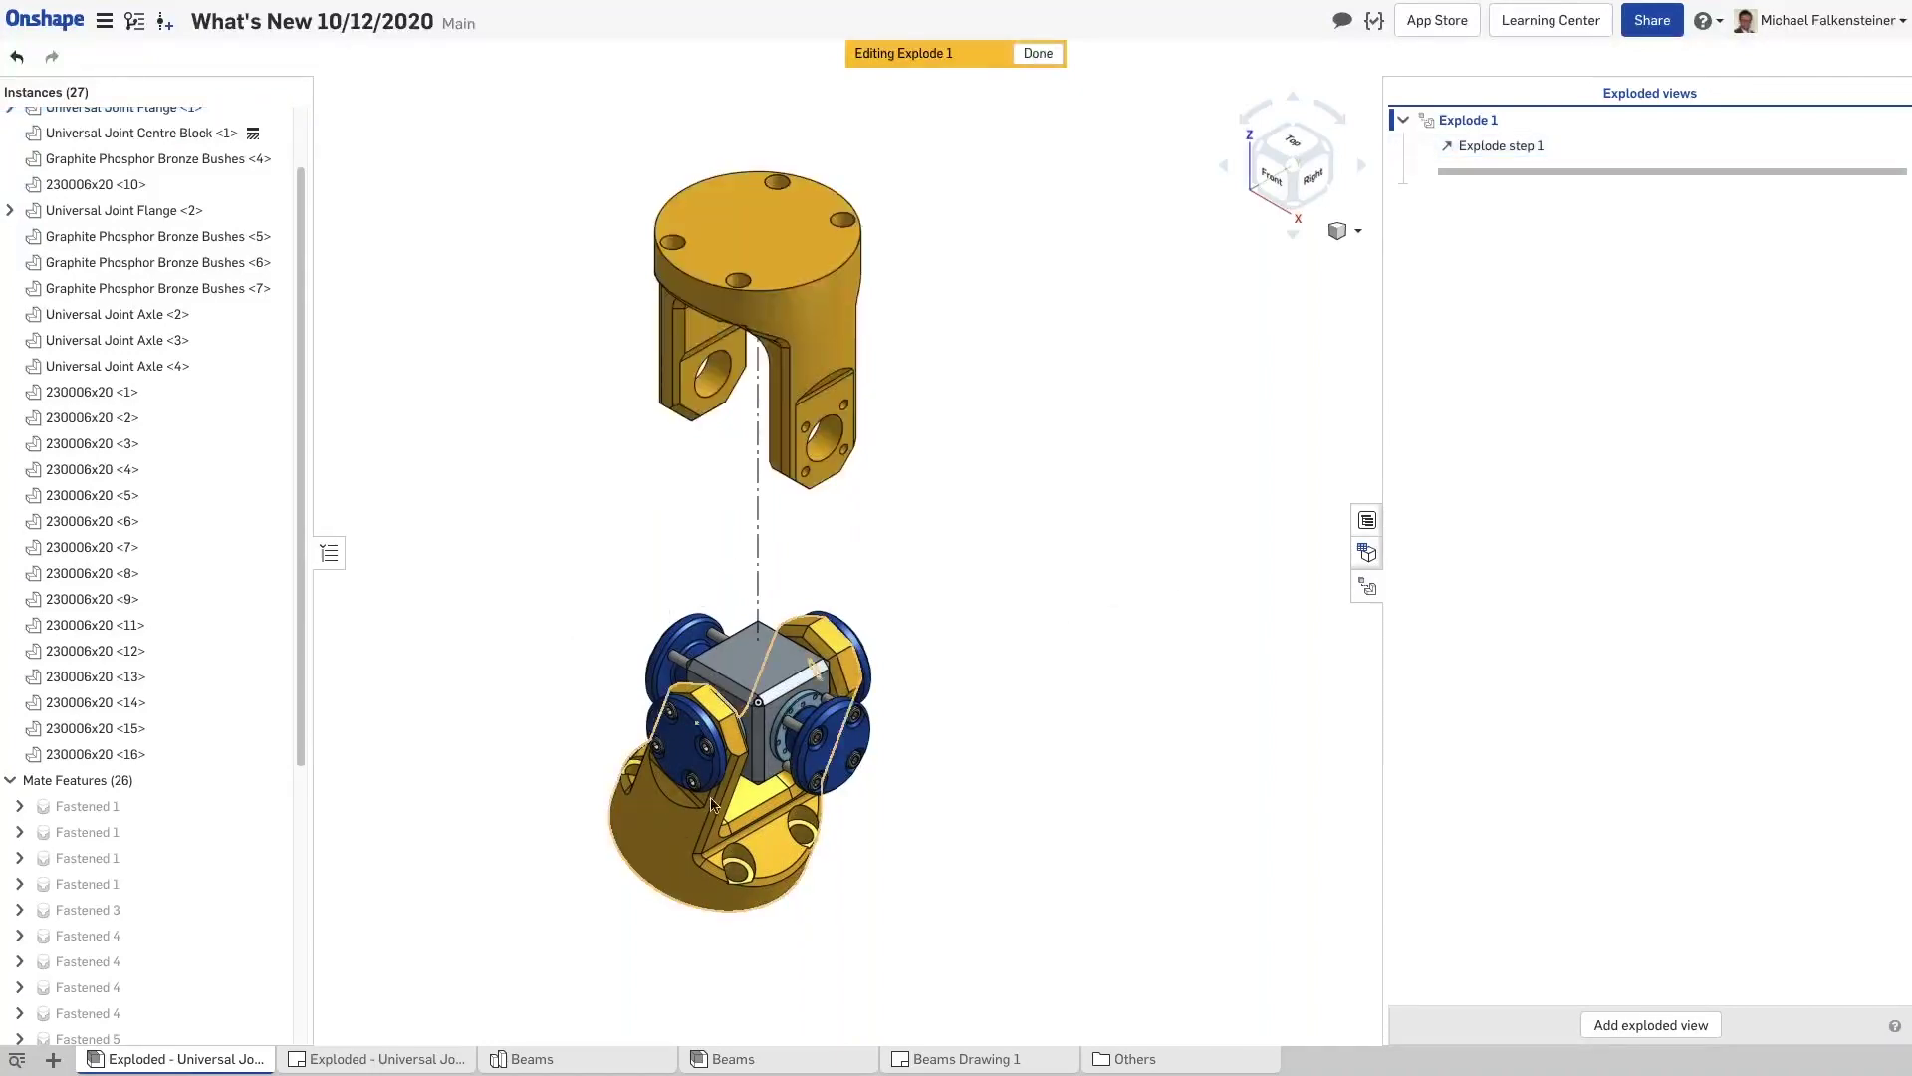
Add an explode step pulling Universal Joint Axle <4> straight out of the centre block along its own axis
left_click(847, 759)
left_click_drag(768, 717, 1006, 827)
left_click(621, 262)
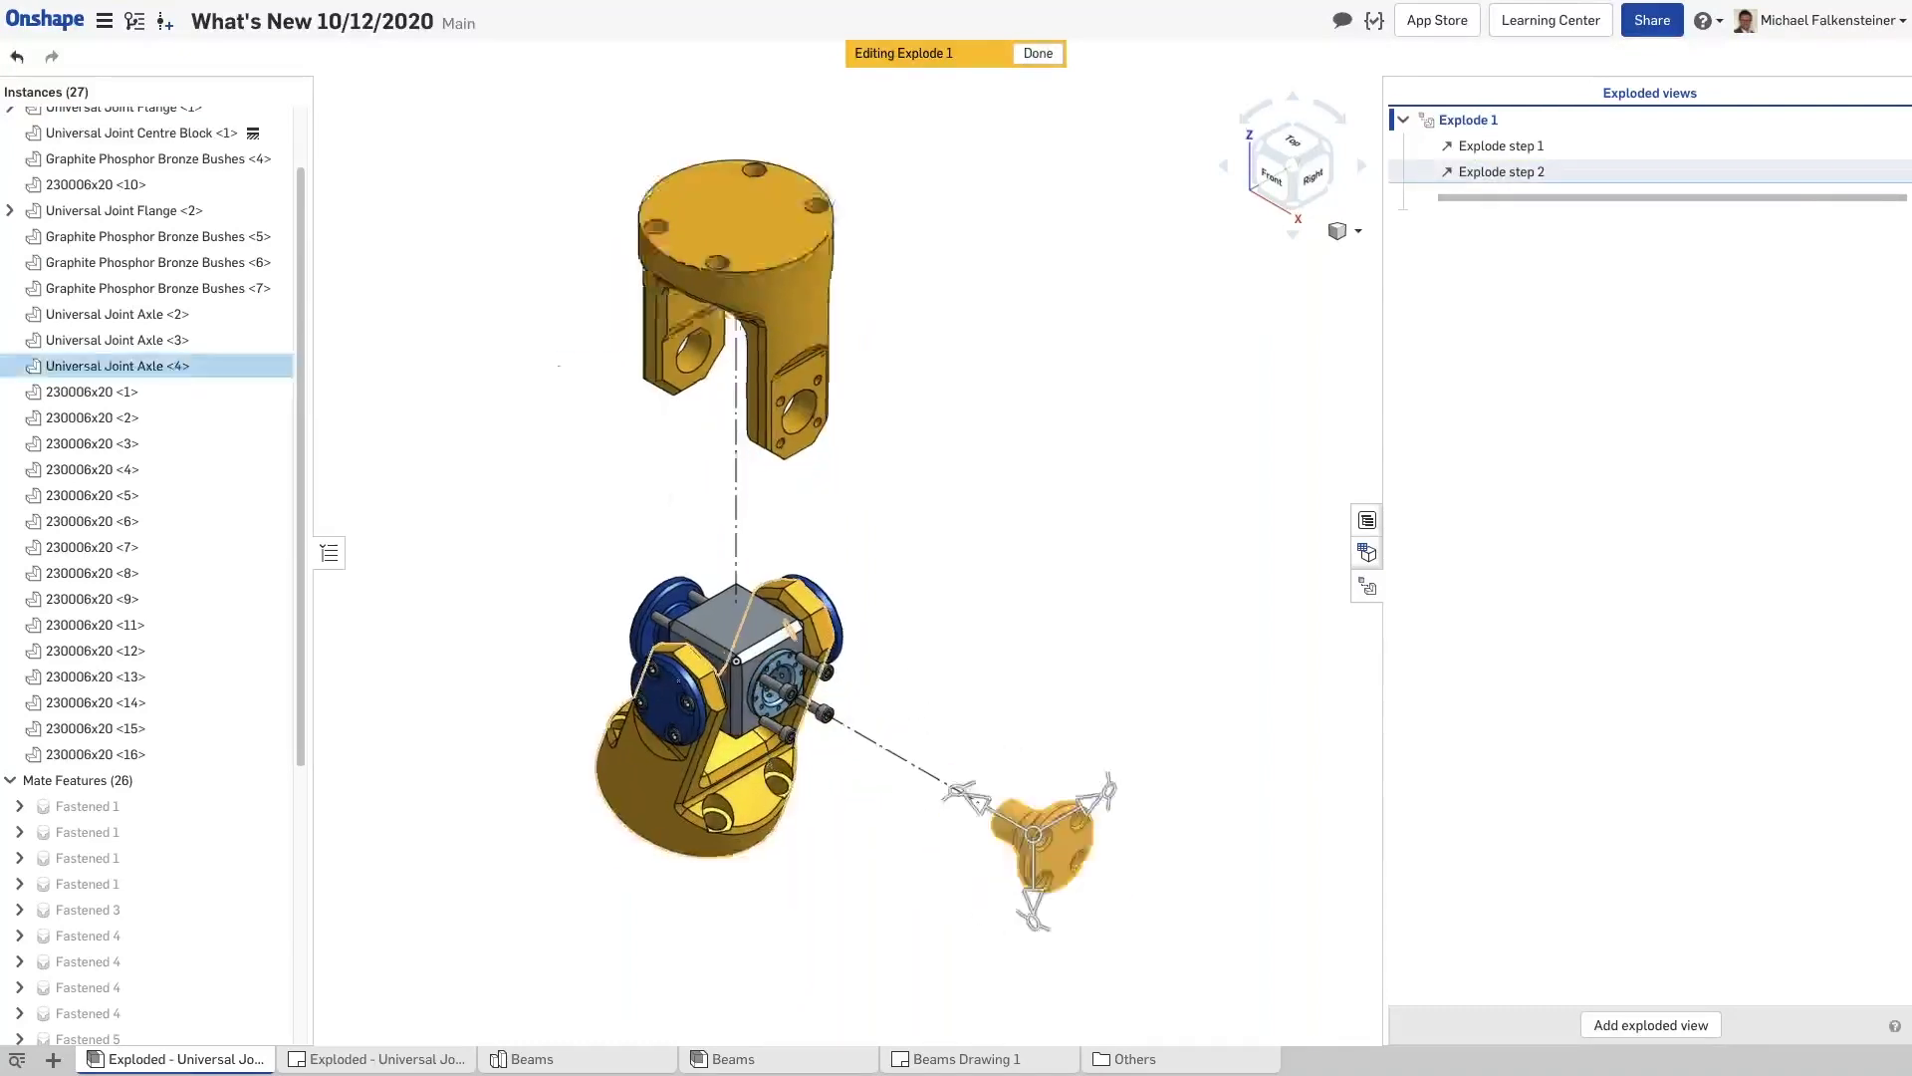
Explode the four 230006x20 screws <8>, <9>, <11> and <12> along the axle direction, past the exploded axle
scroll(769, 755, "up", 5)
left_click(902, 669)
left_click(901, 576)
left_click(819, 623)
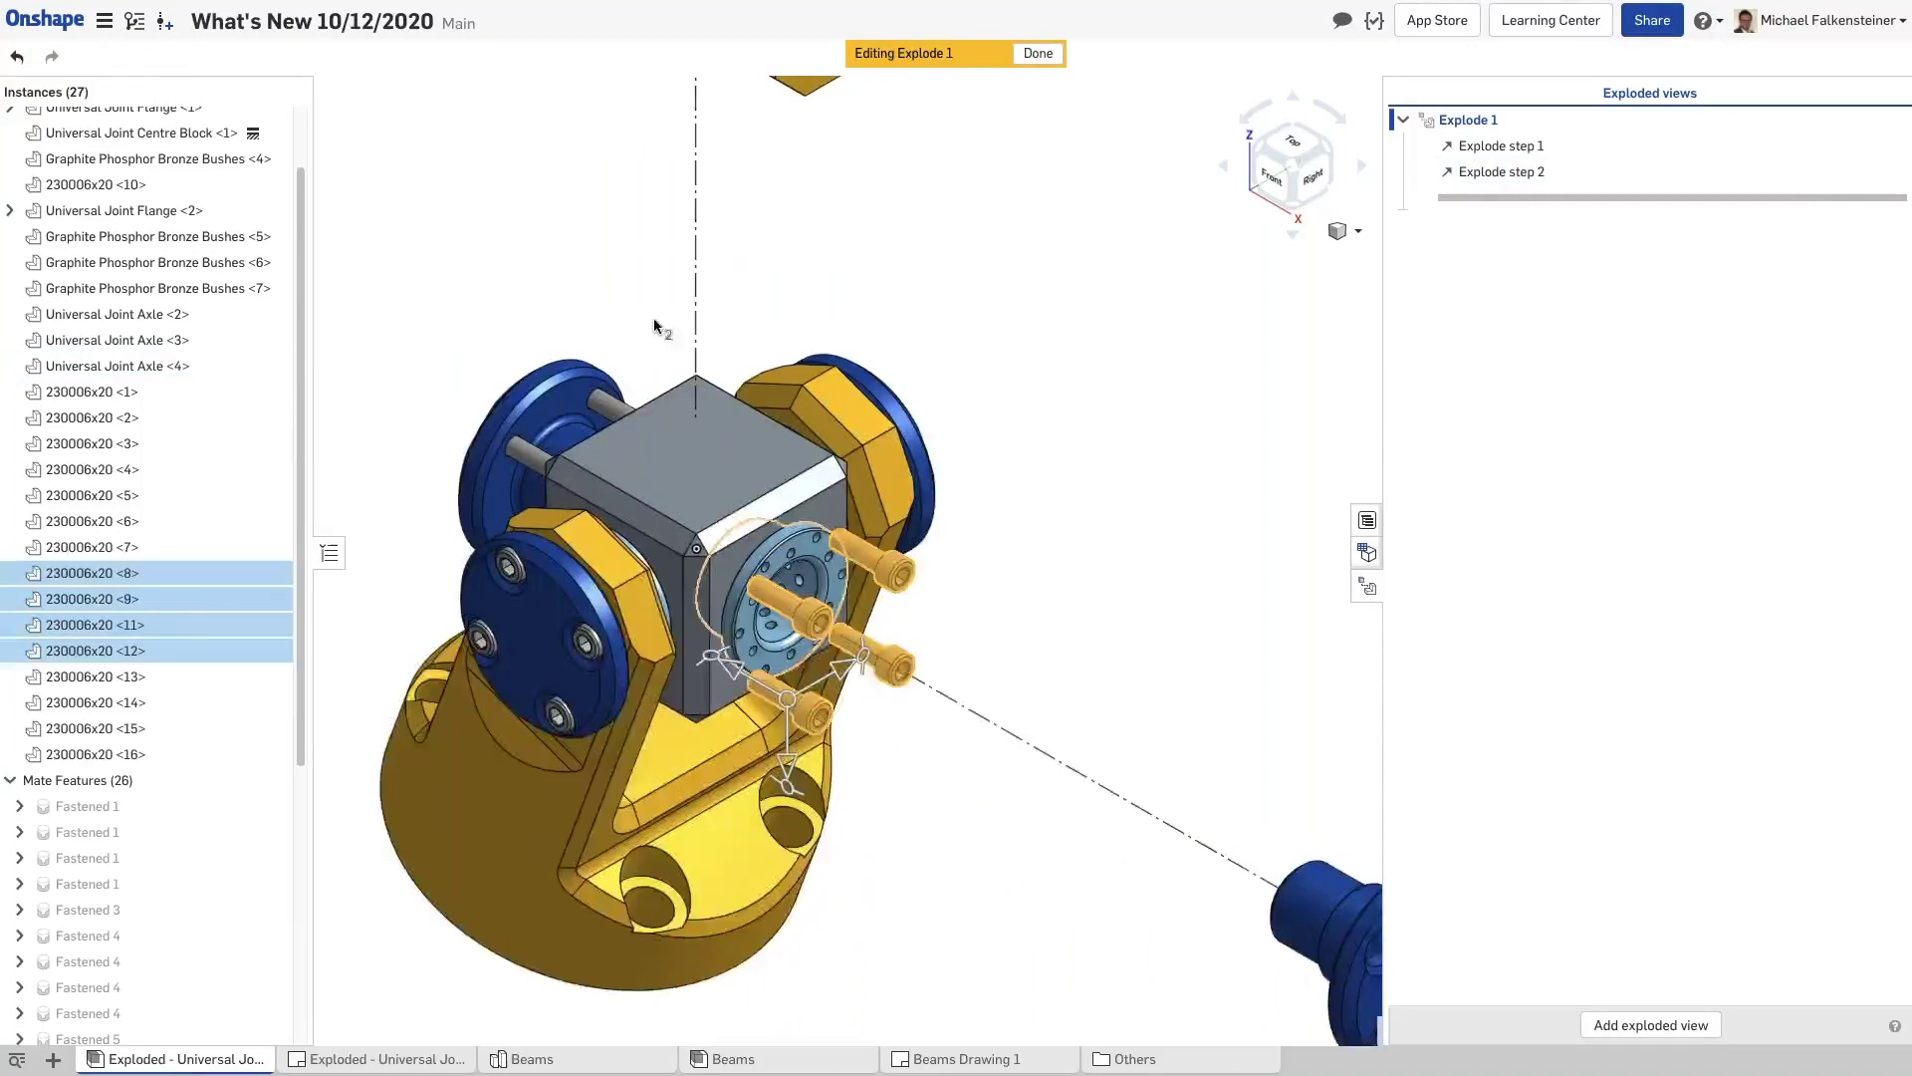
scroll(650, 317, "down", 5)
left_click_drag(787, 448, 823, 734)
left_click(620, 261)
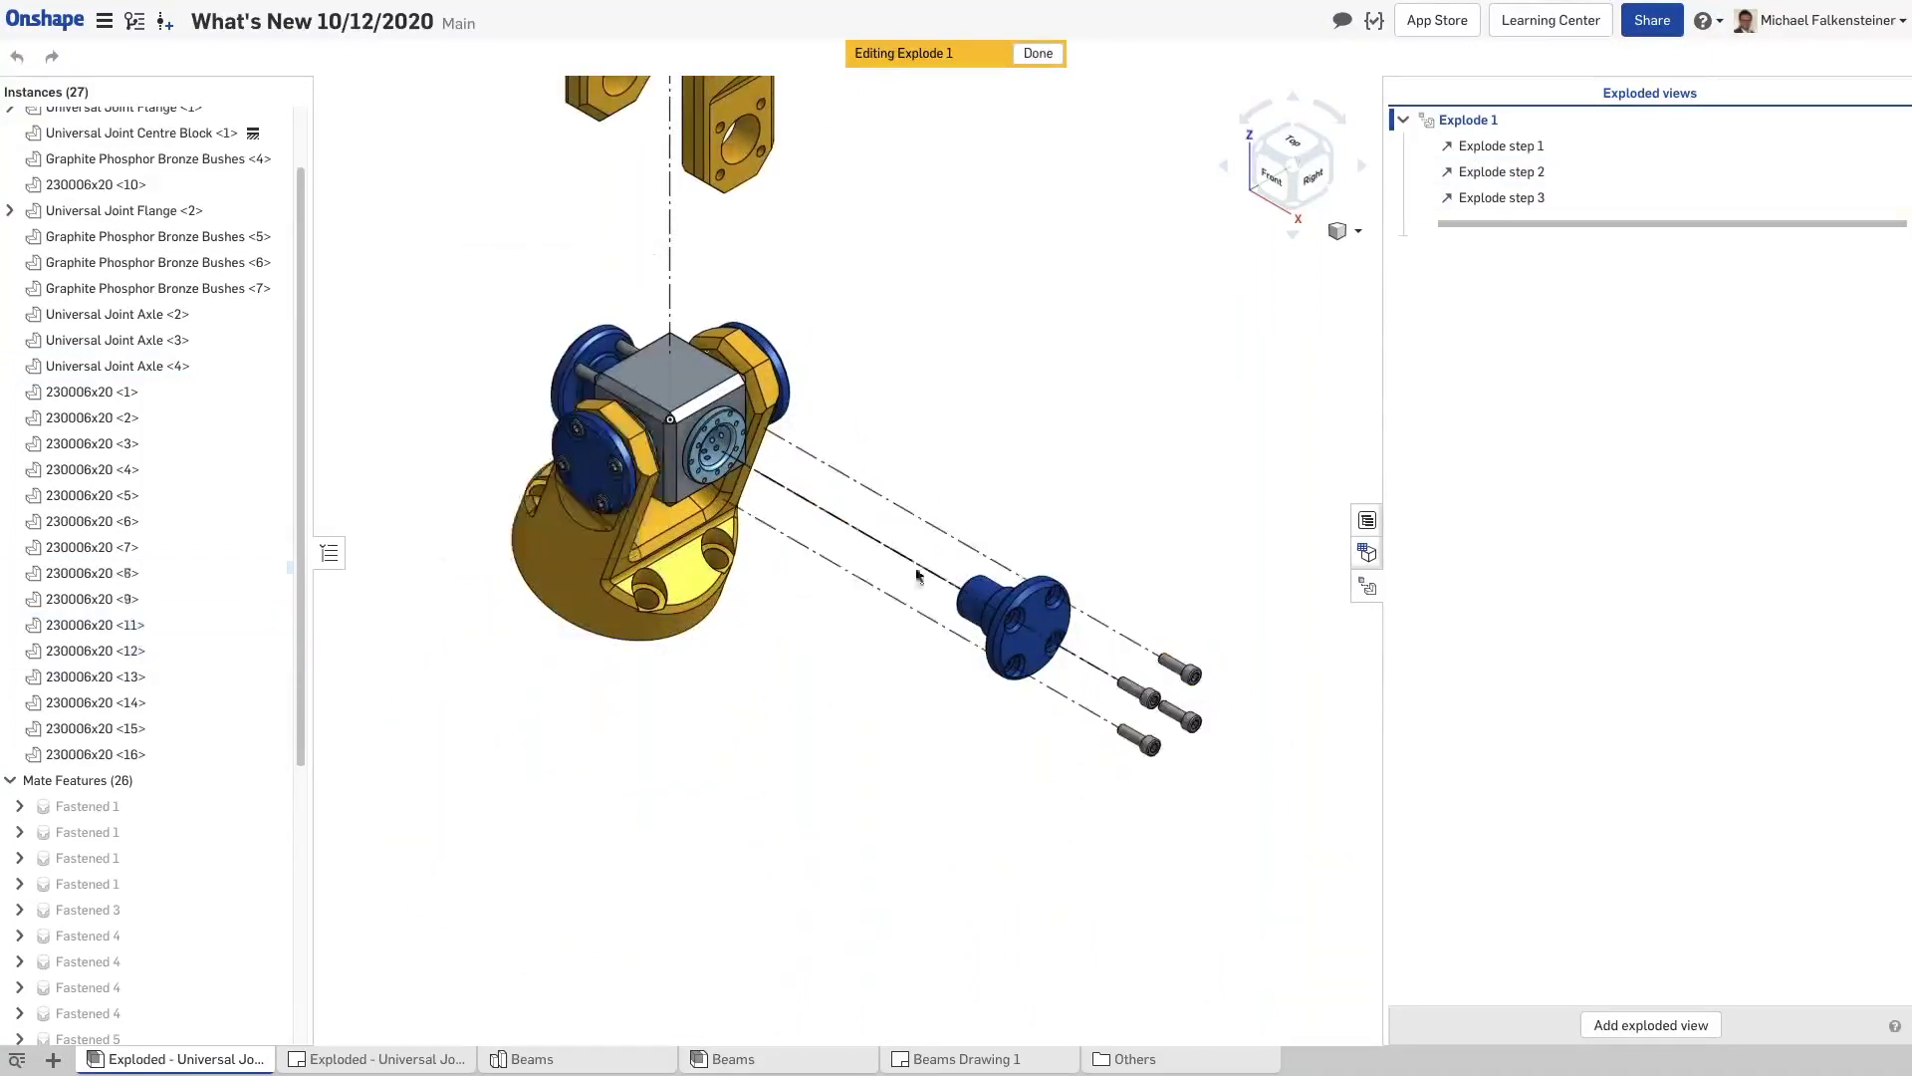
Translate the exploded Universal Joint Axle <4> sideways off the screw axis by about 111 mm and finish editing the exploded view
left_click(981, 626)
left_click_drag(1082, 582, 1135, 566)
left_click(1163, 546)
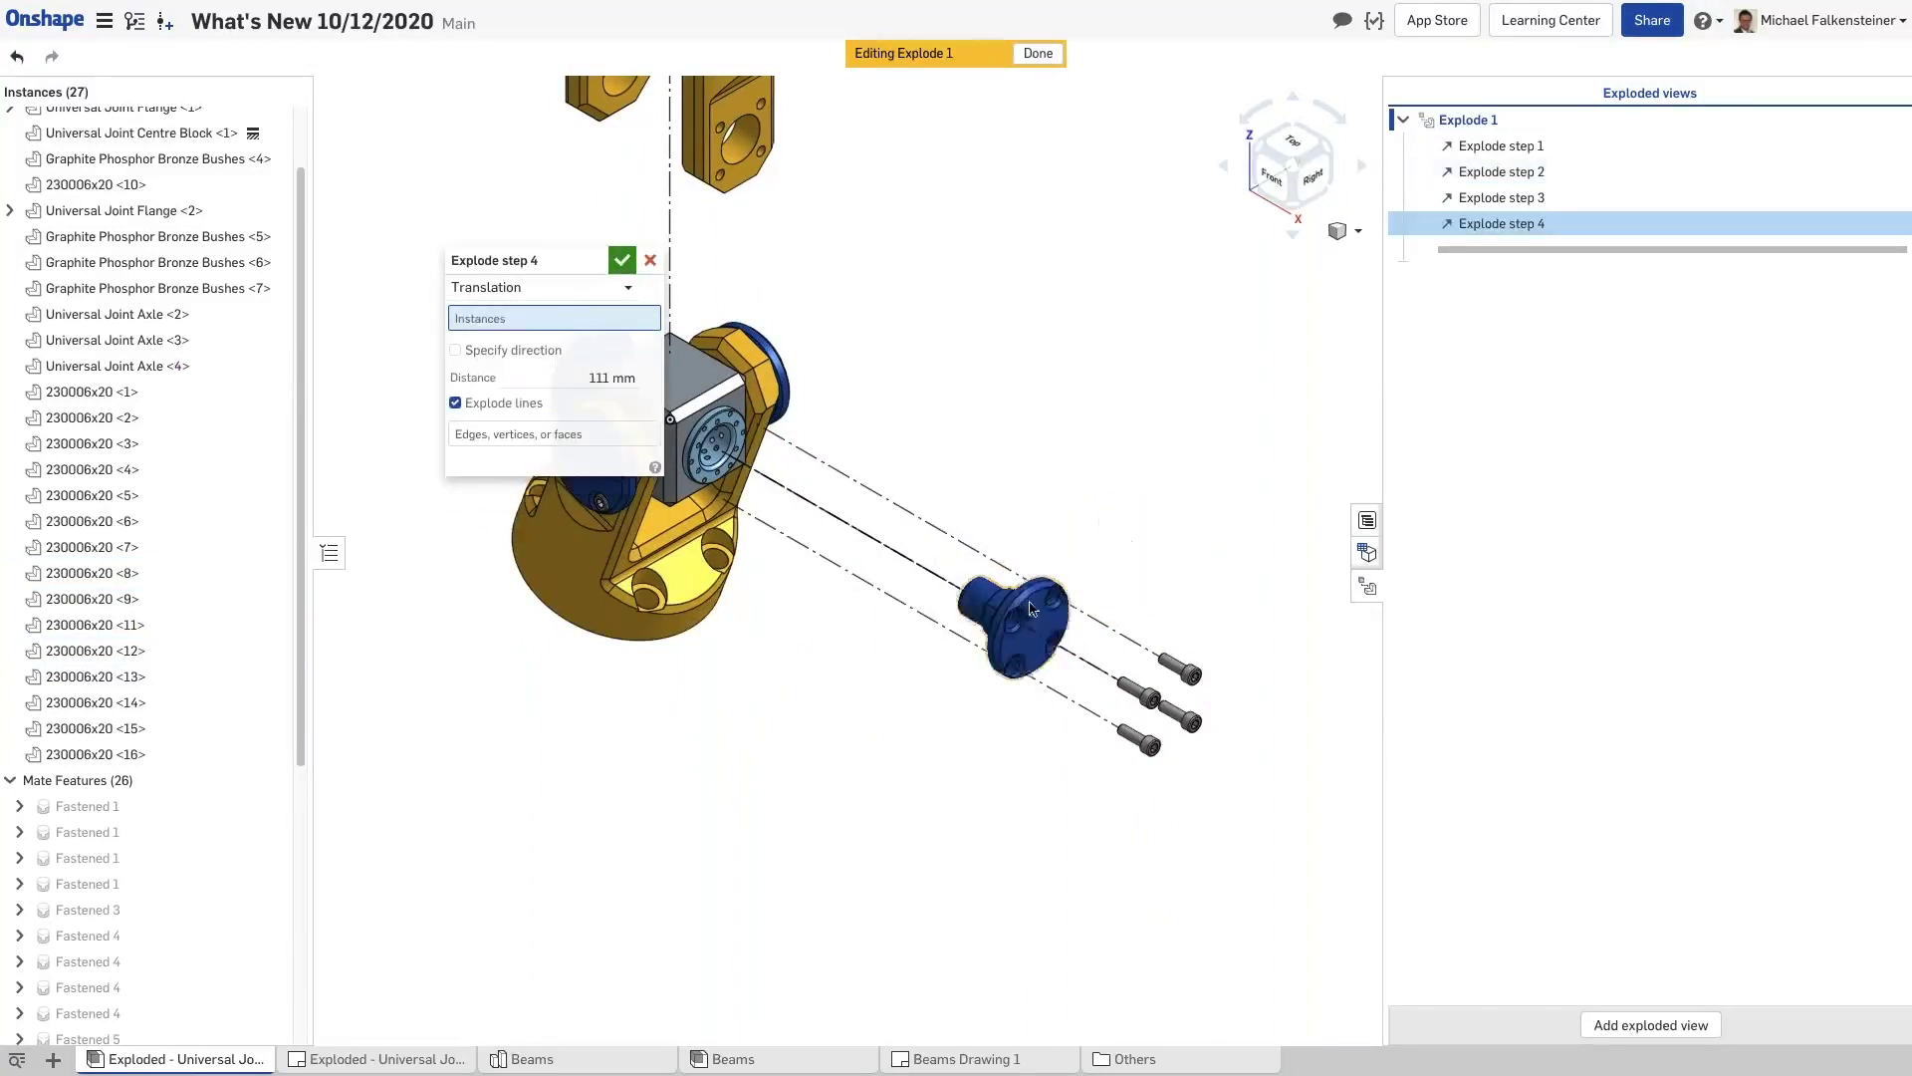
left_click(1033, 616)
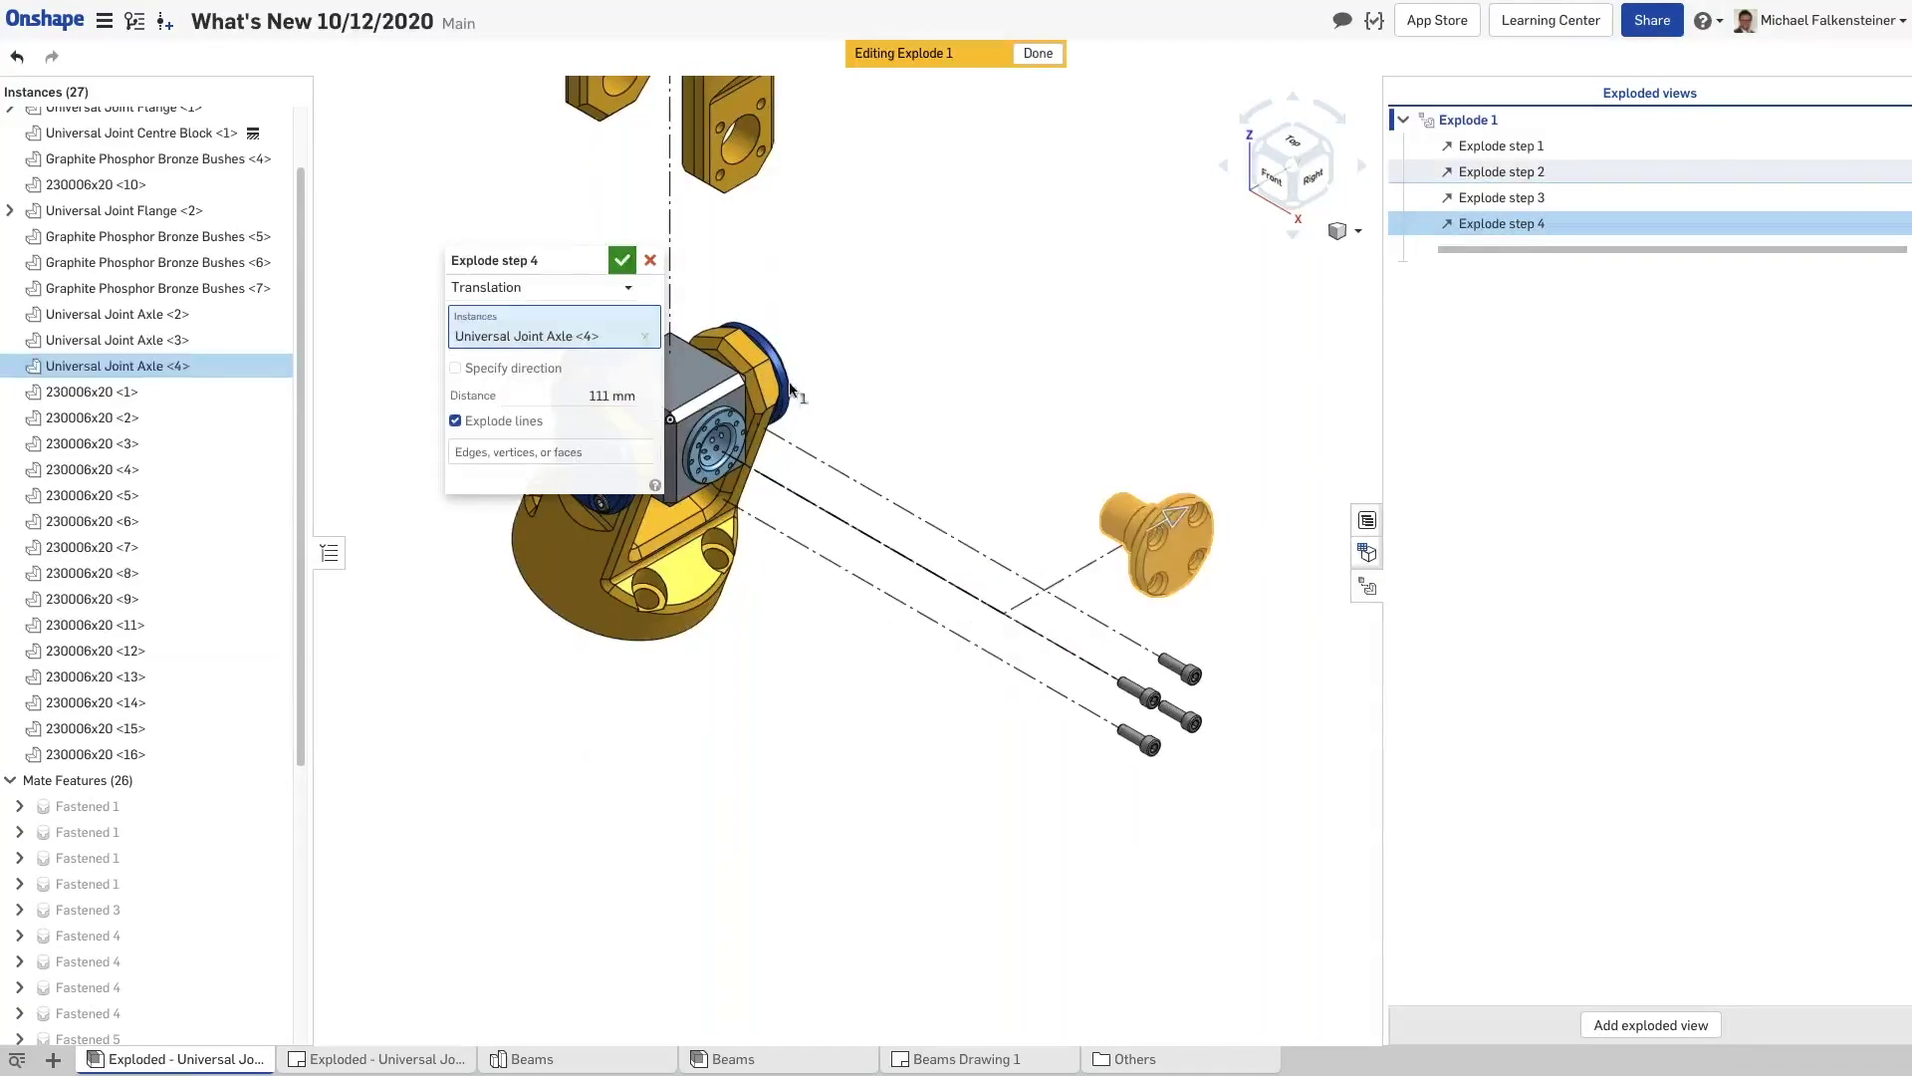
left_click(621, 260)
scroll(804, 778, "down", 5)
scroll(508, 274, "up", 3)
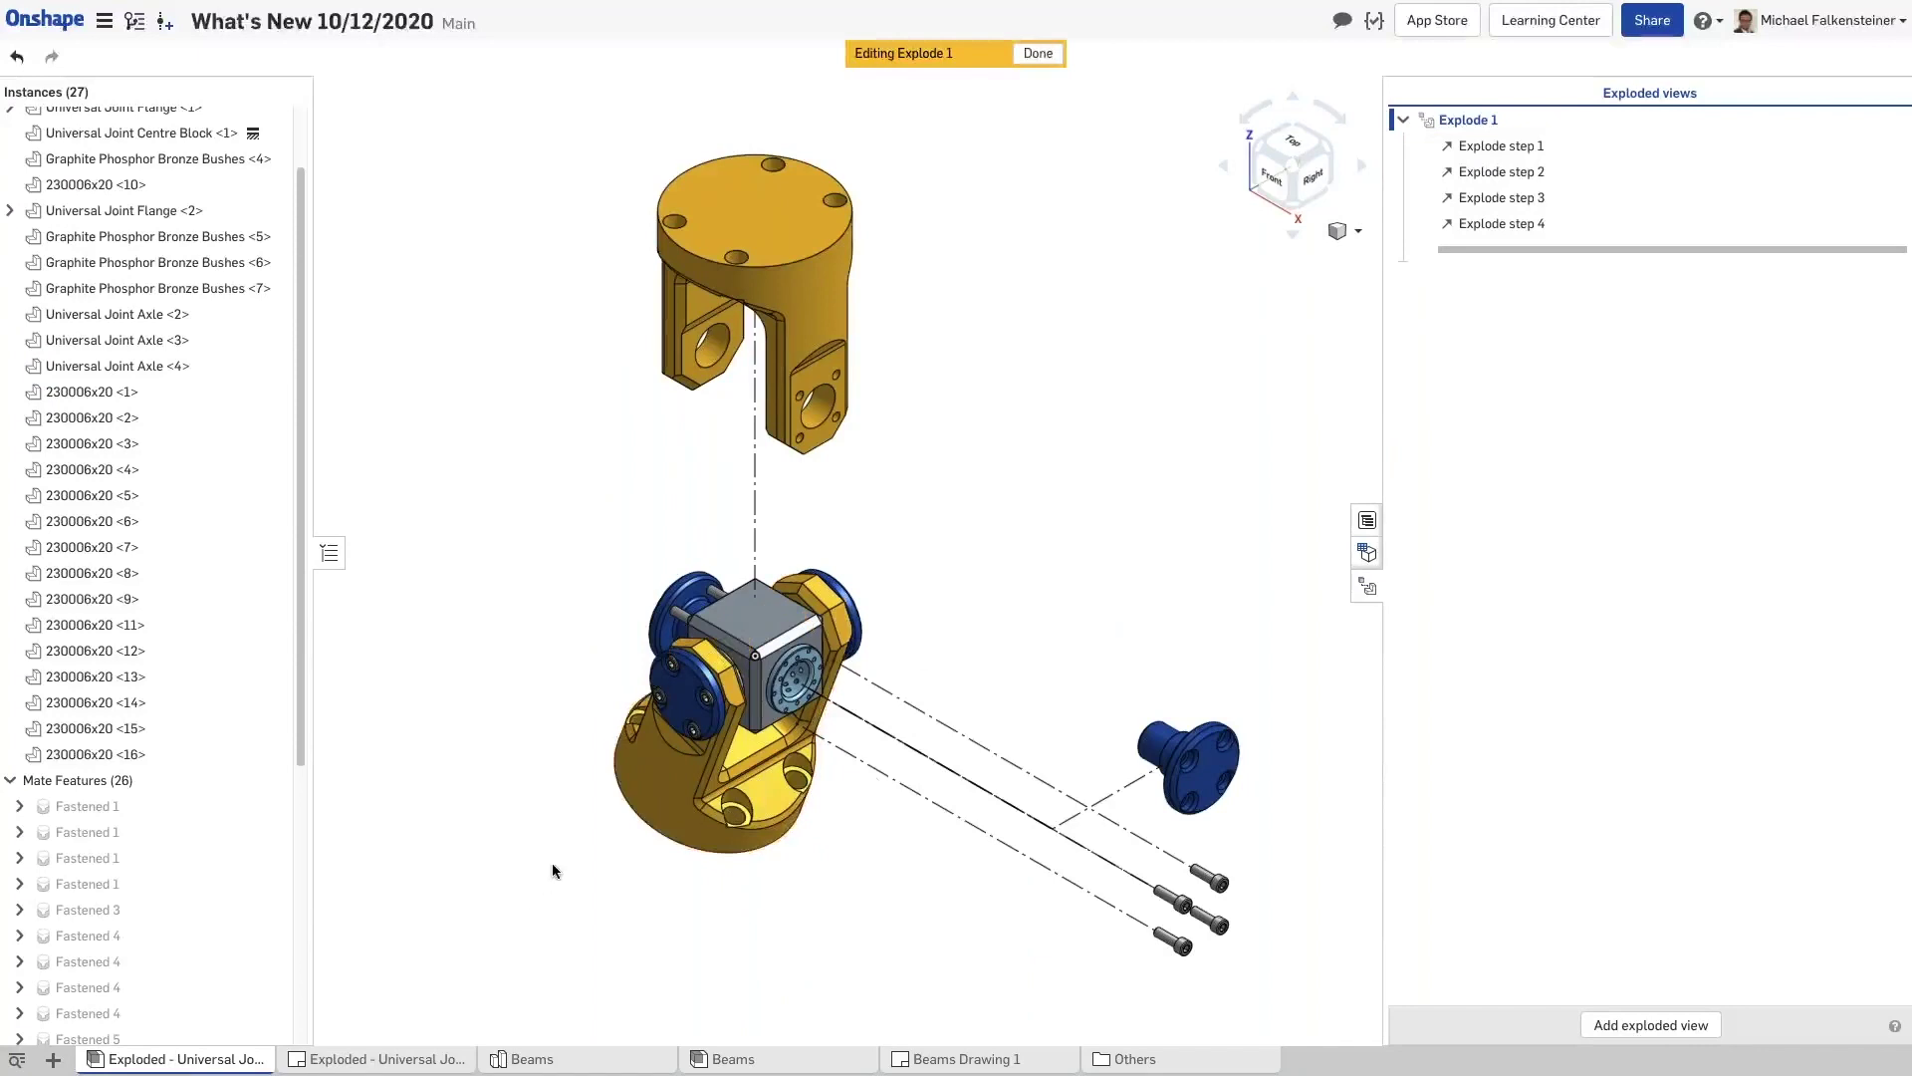
left_click(1036, 55)
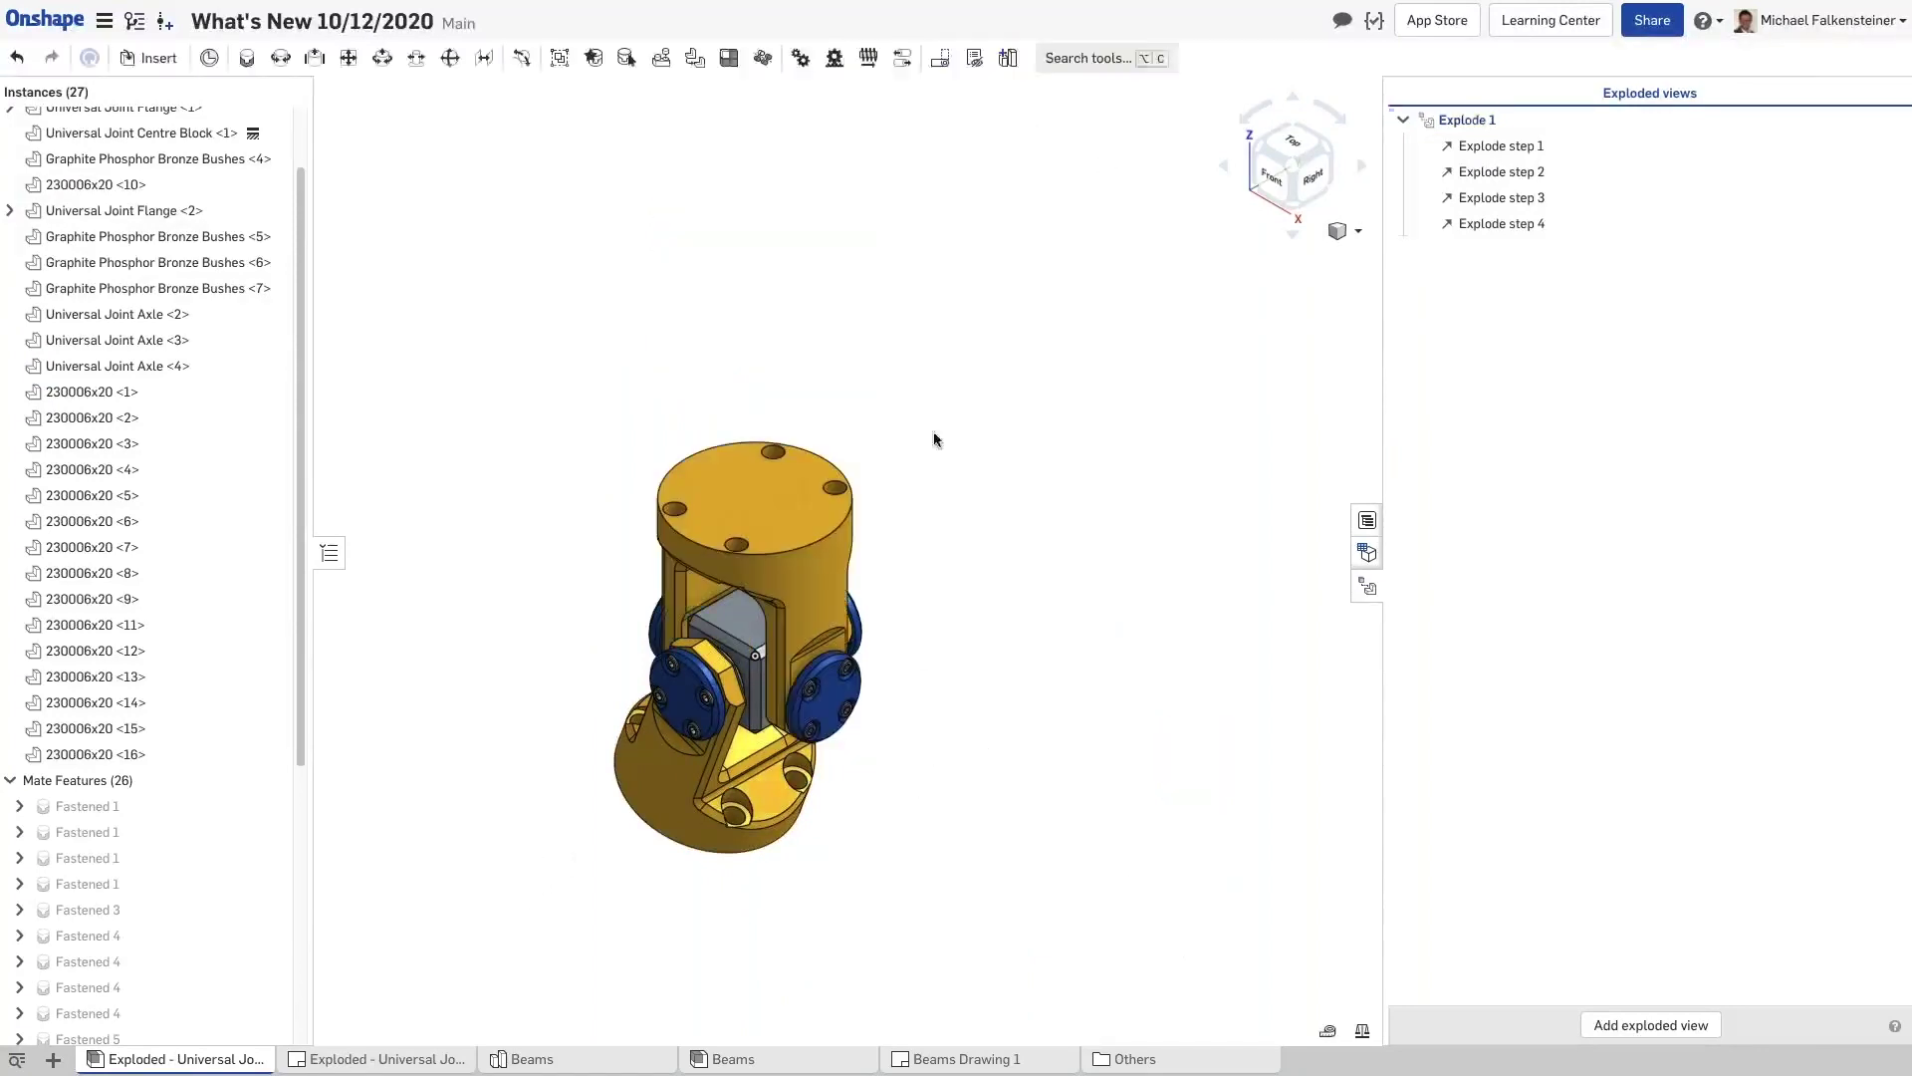
Update the Universal Joint drawing and set its isometric view's Explode/Position to Explode 1
left_click(365, 1061)
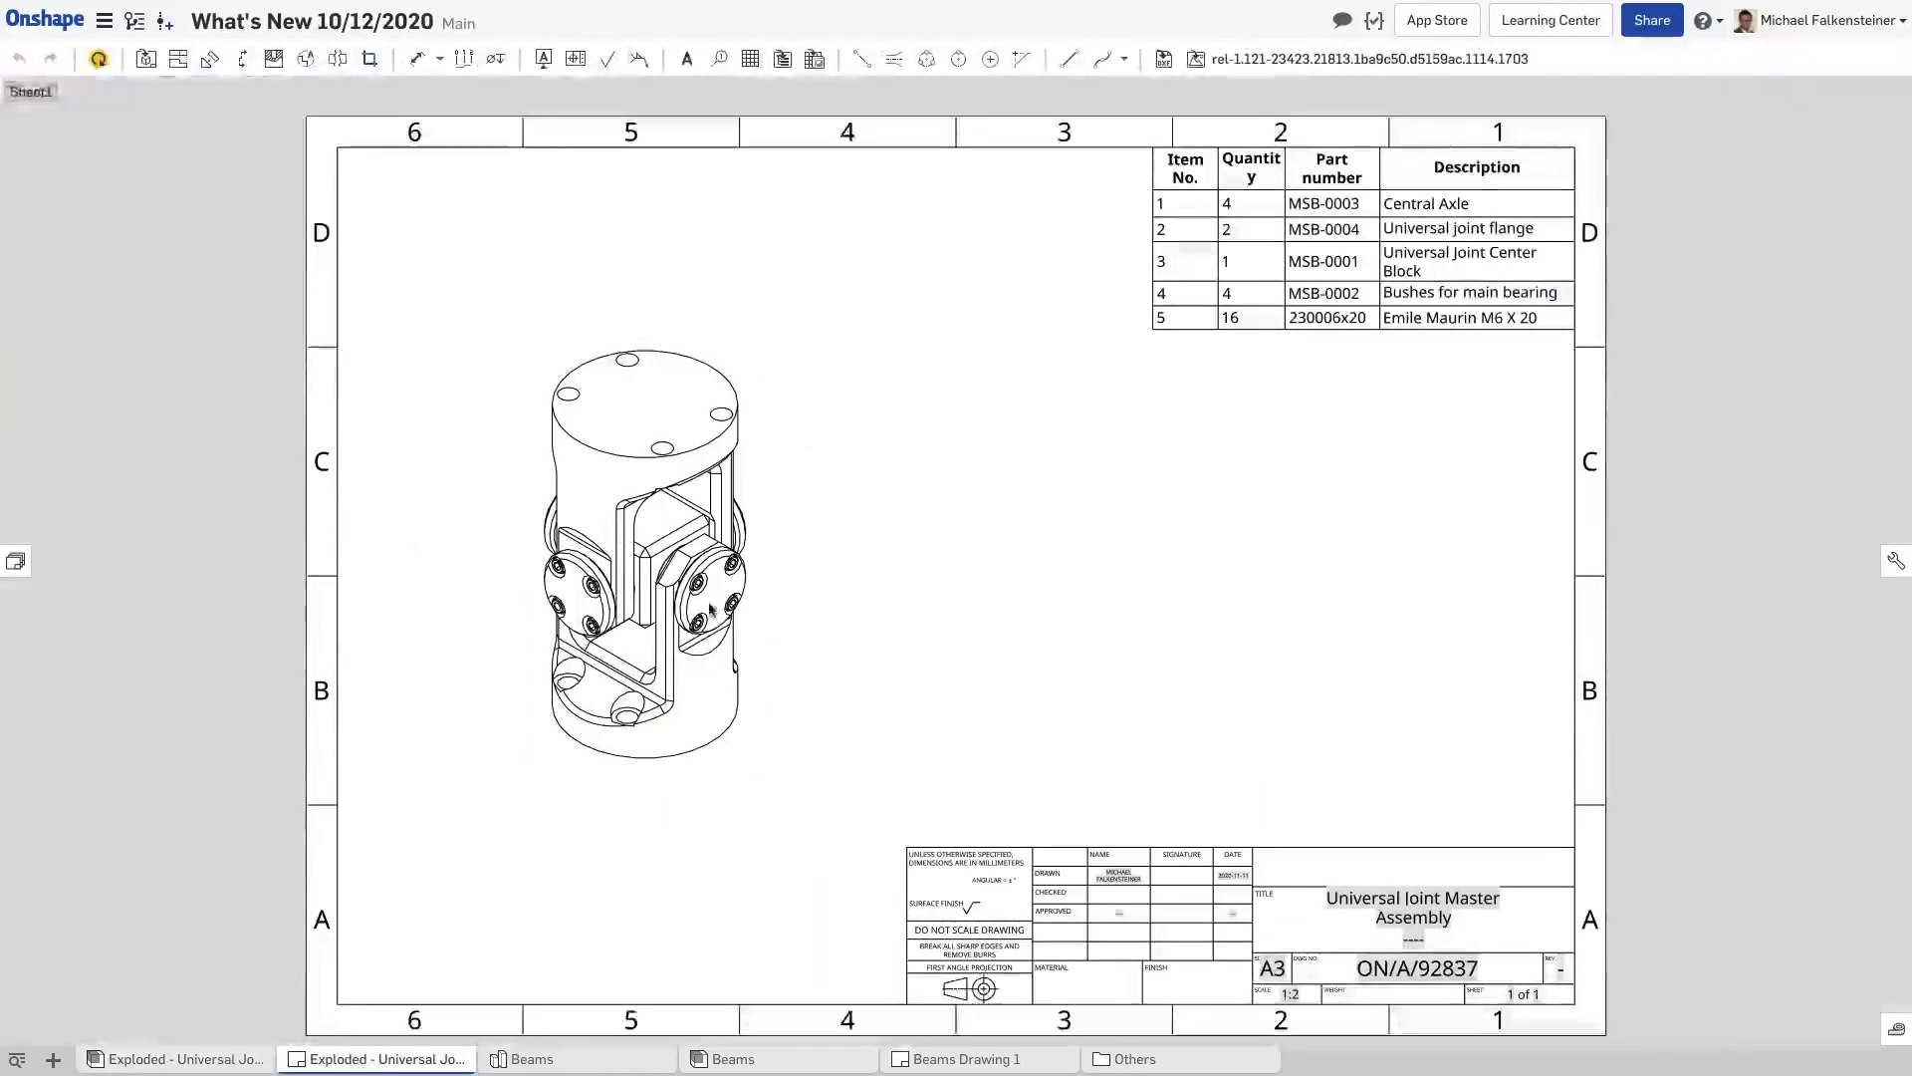
left_click(98, 60)
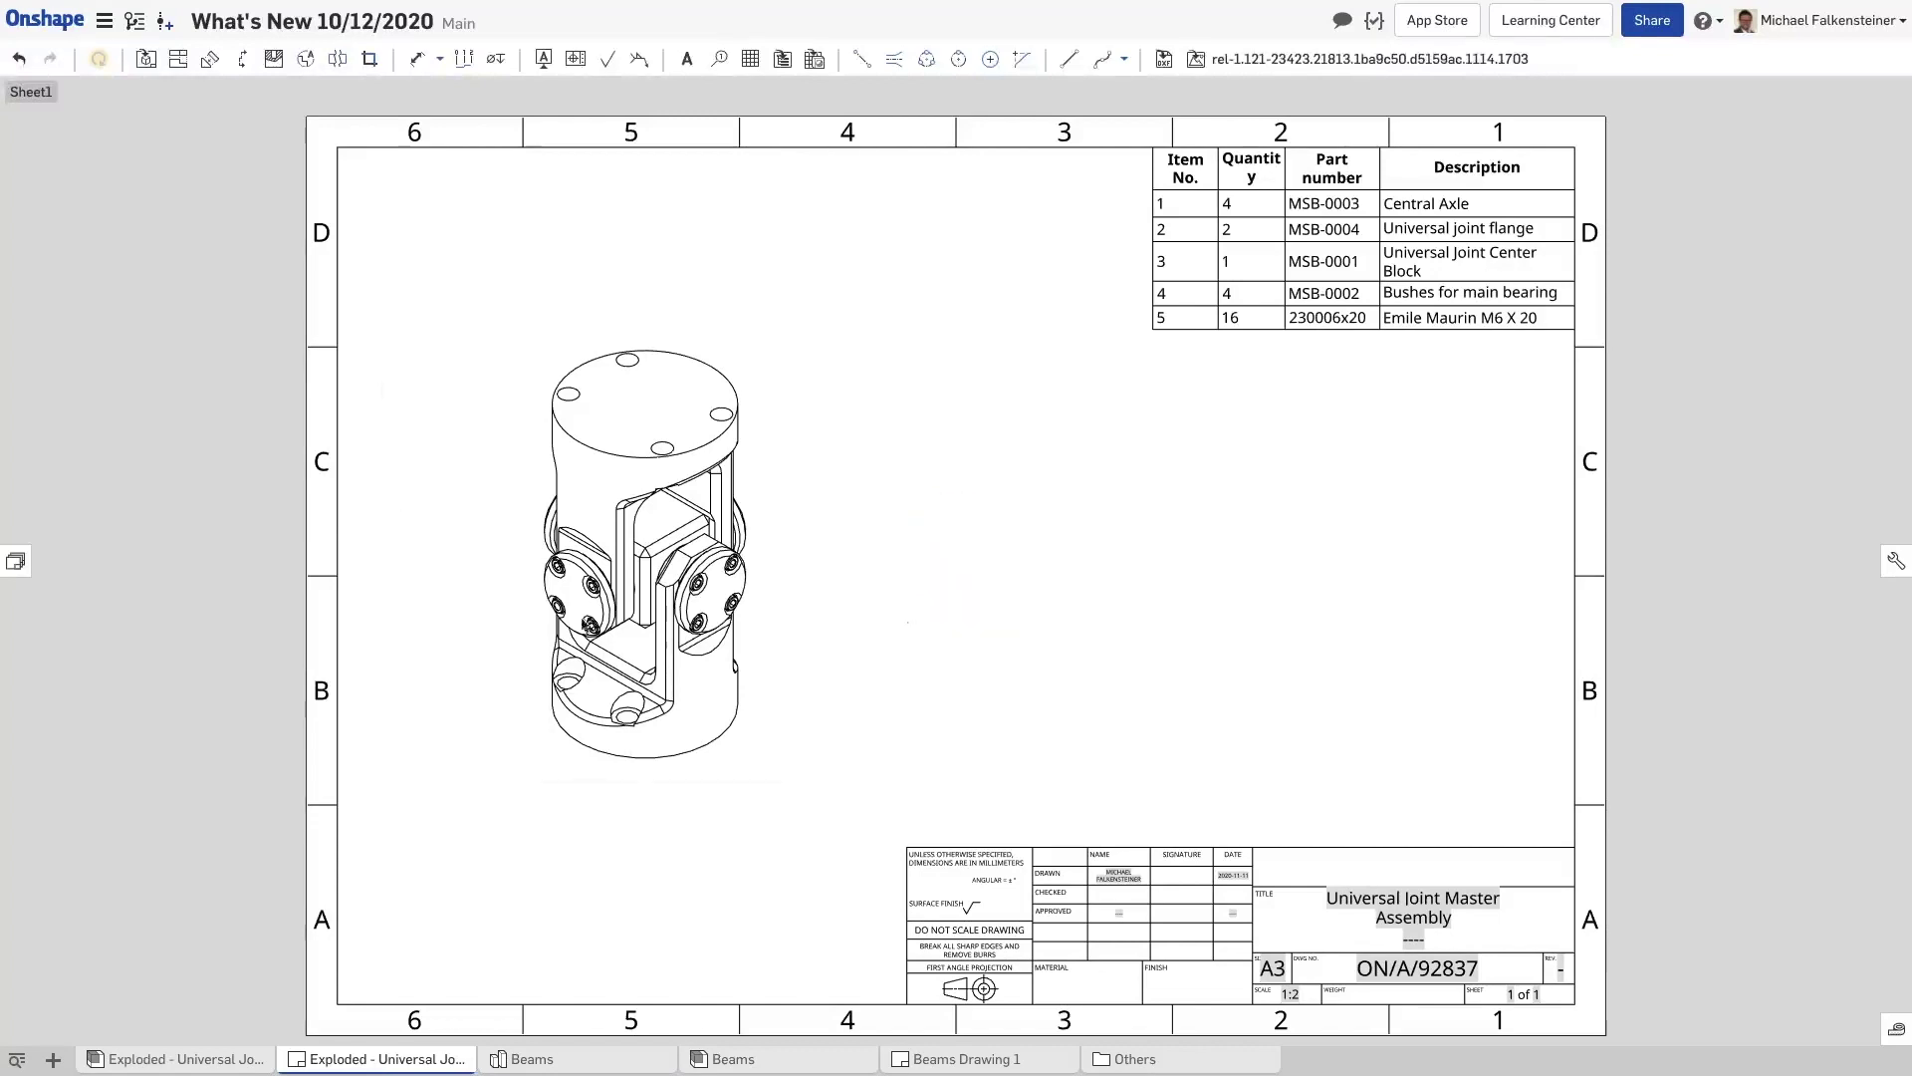
double_click(619, 520)
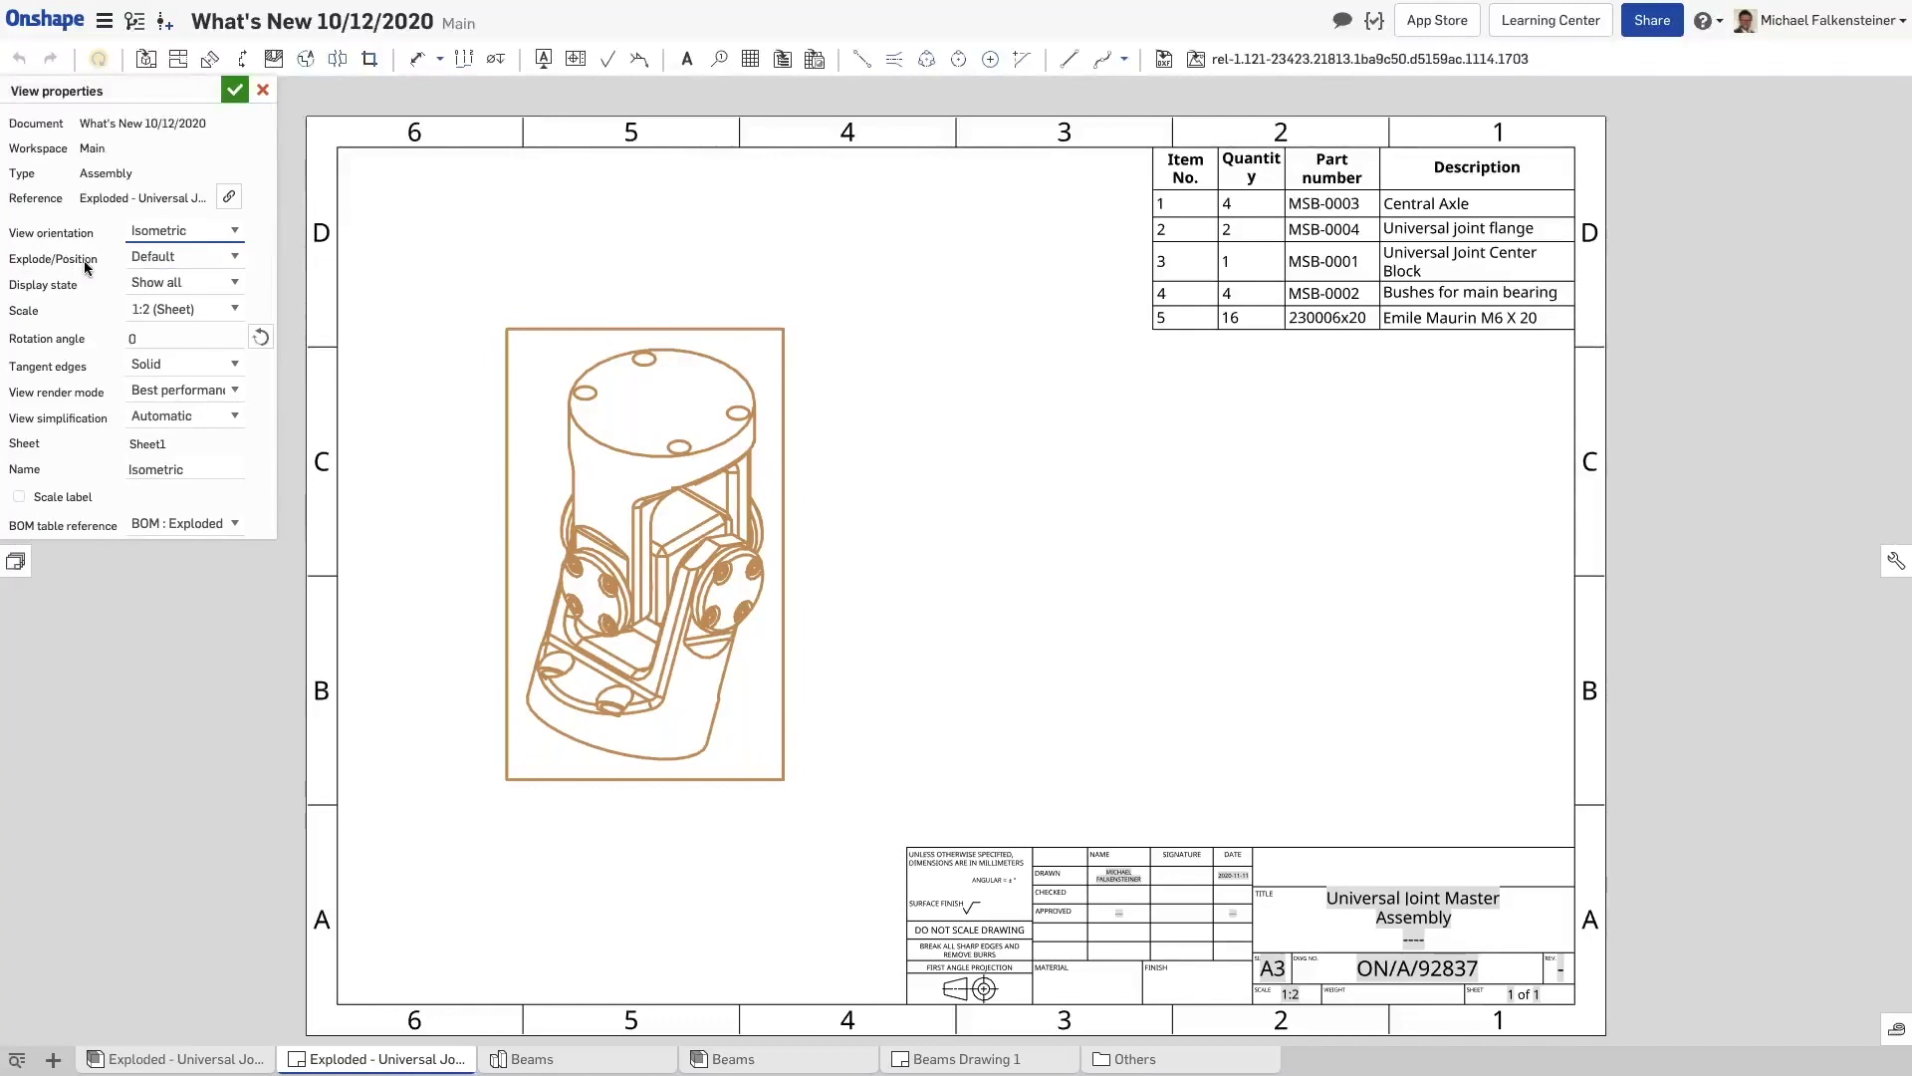
left_click(170, 261)
left_click(165, 275)
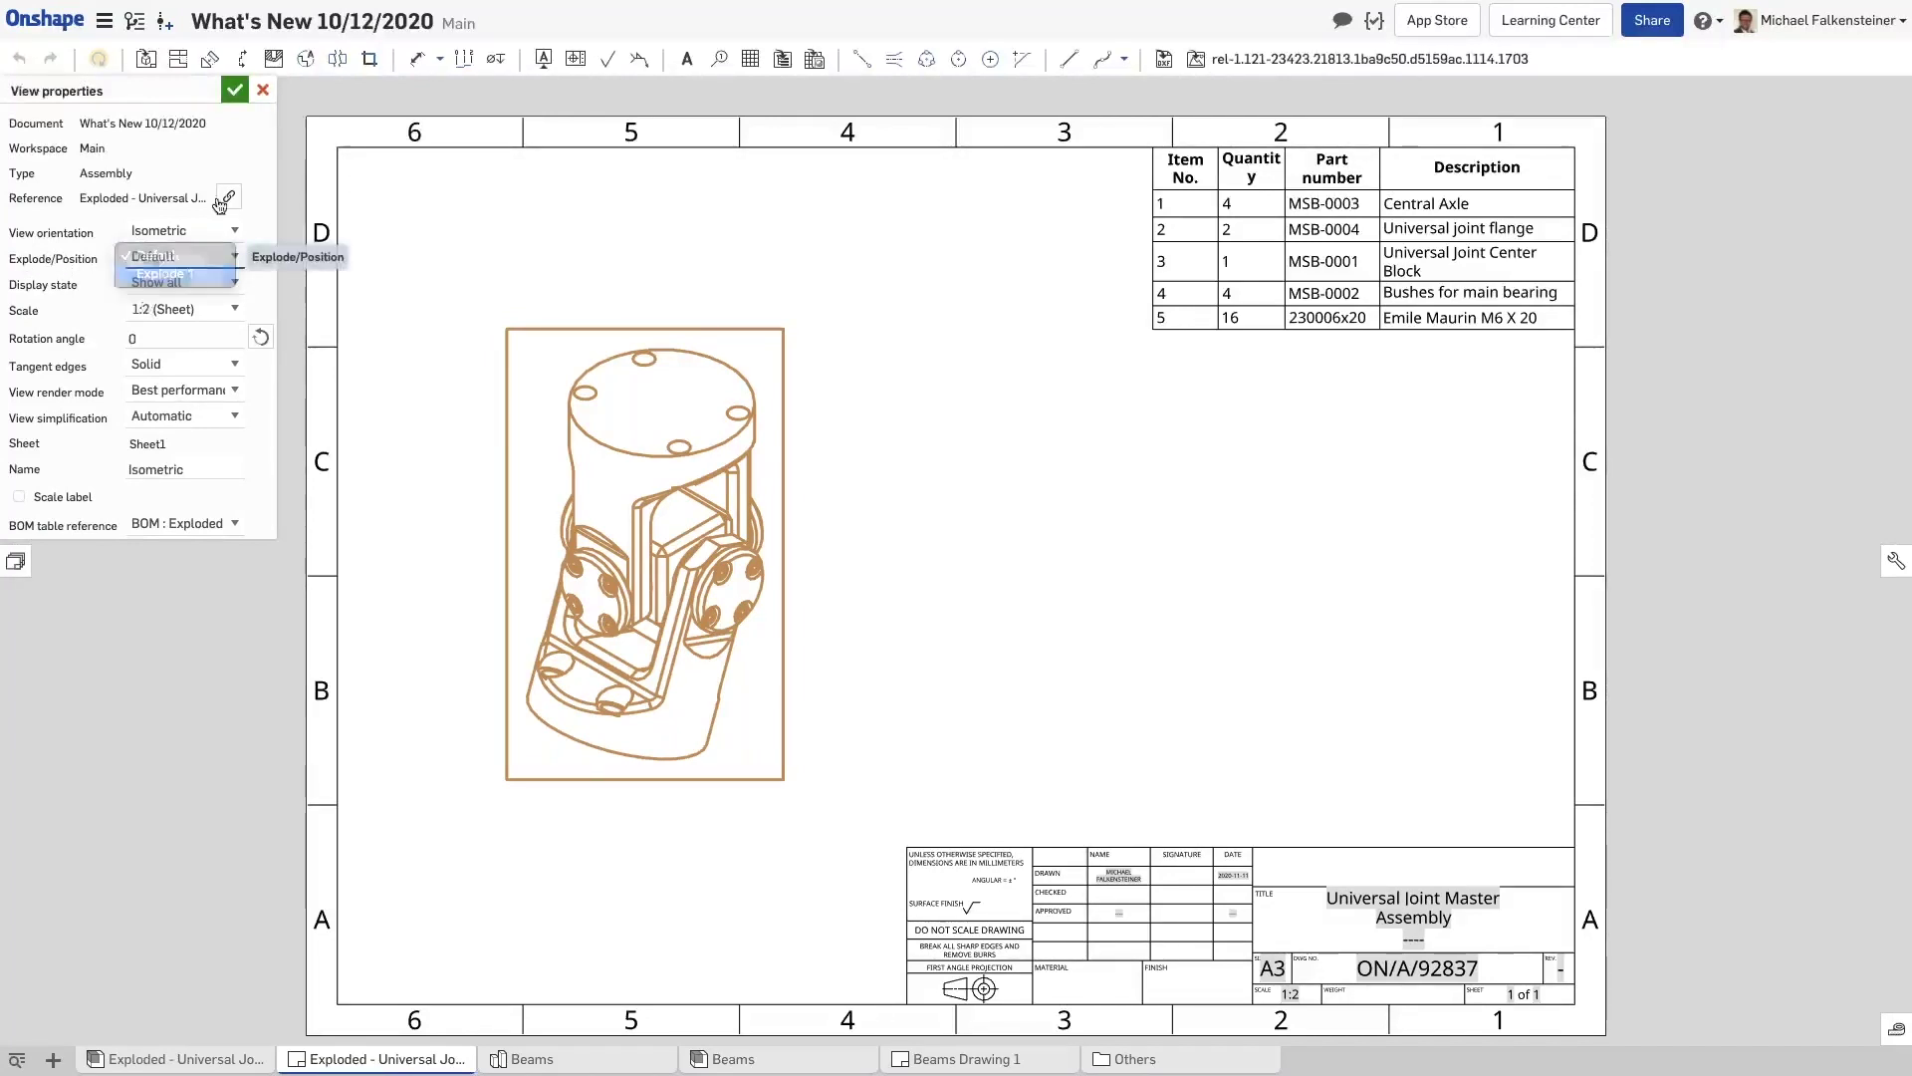
left_click(234, 90)
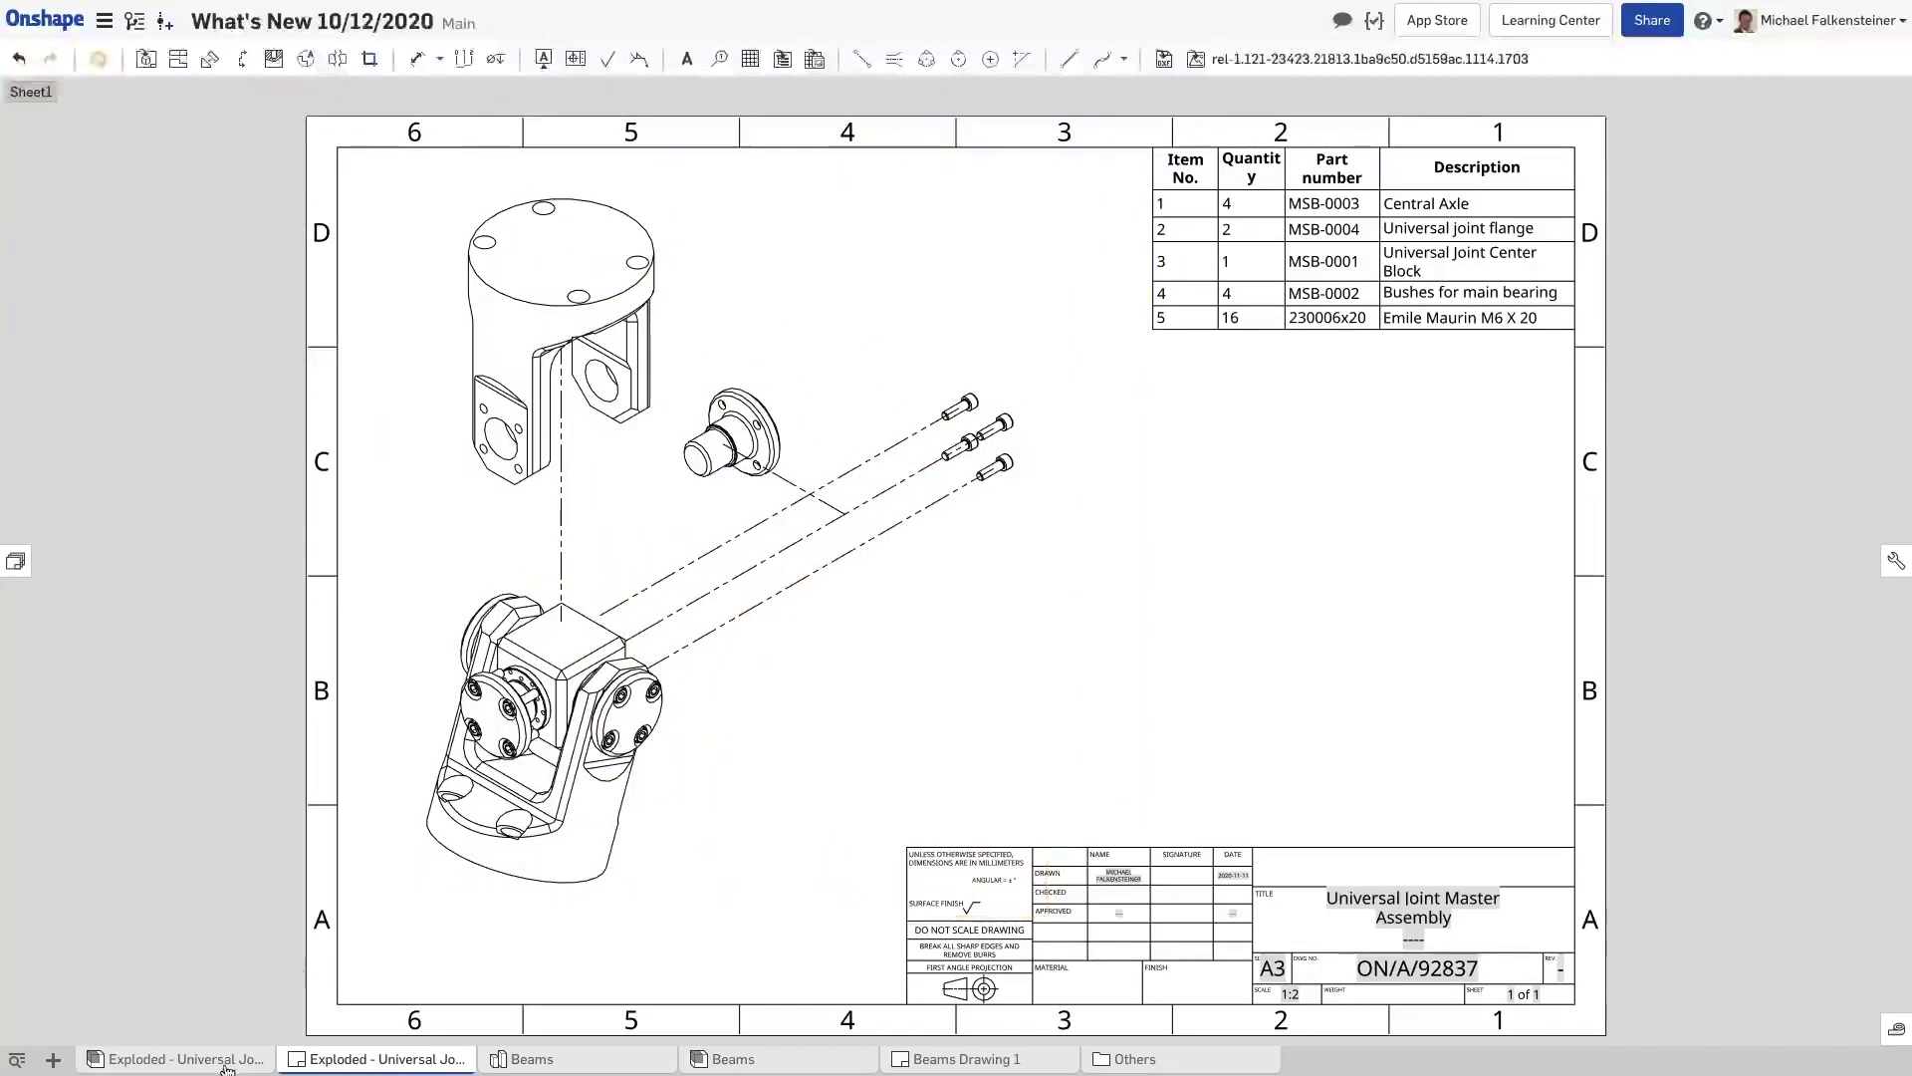
Reopen Explode 1 in the universal joint assembly and turn off the explode lines of Explode step 1
left_click(174, 1059)
right_click(1466, 123)
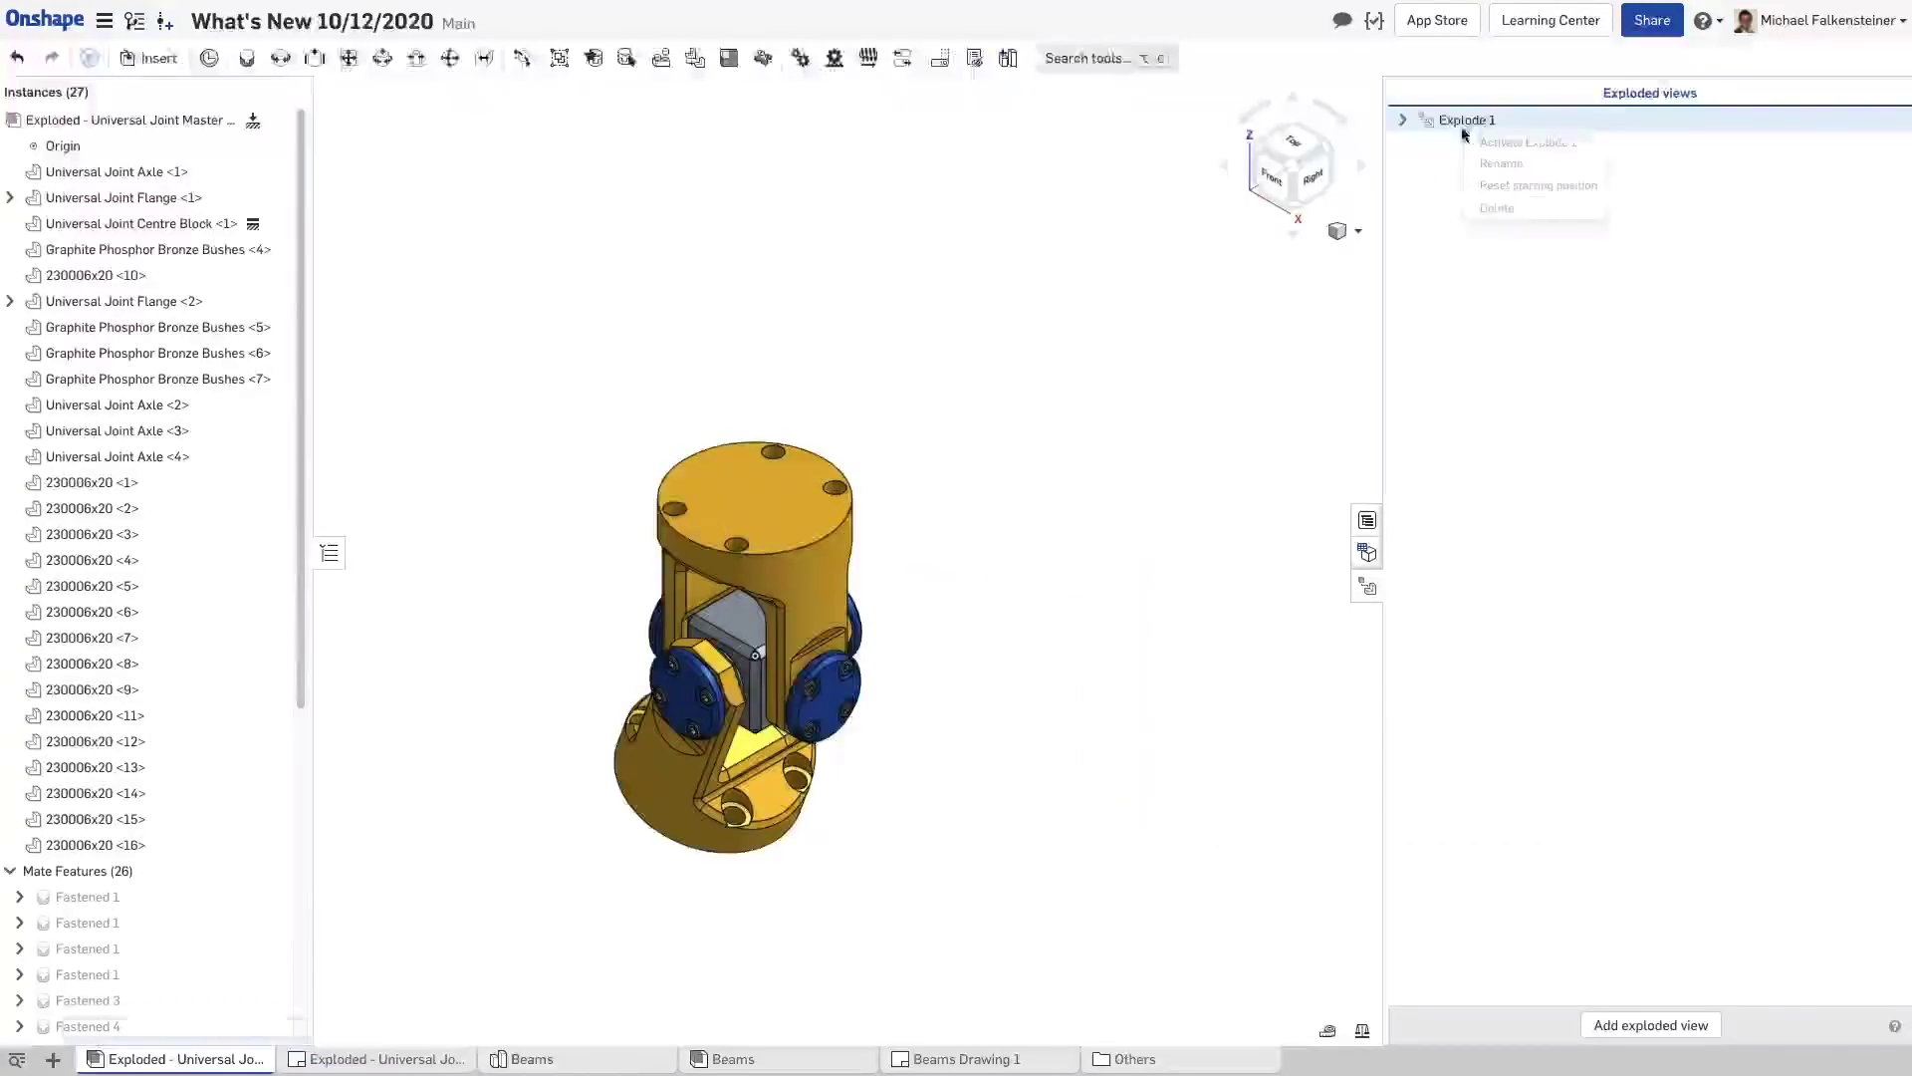
left_click(1475, 146)
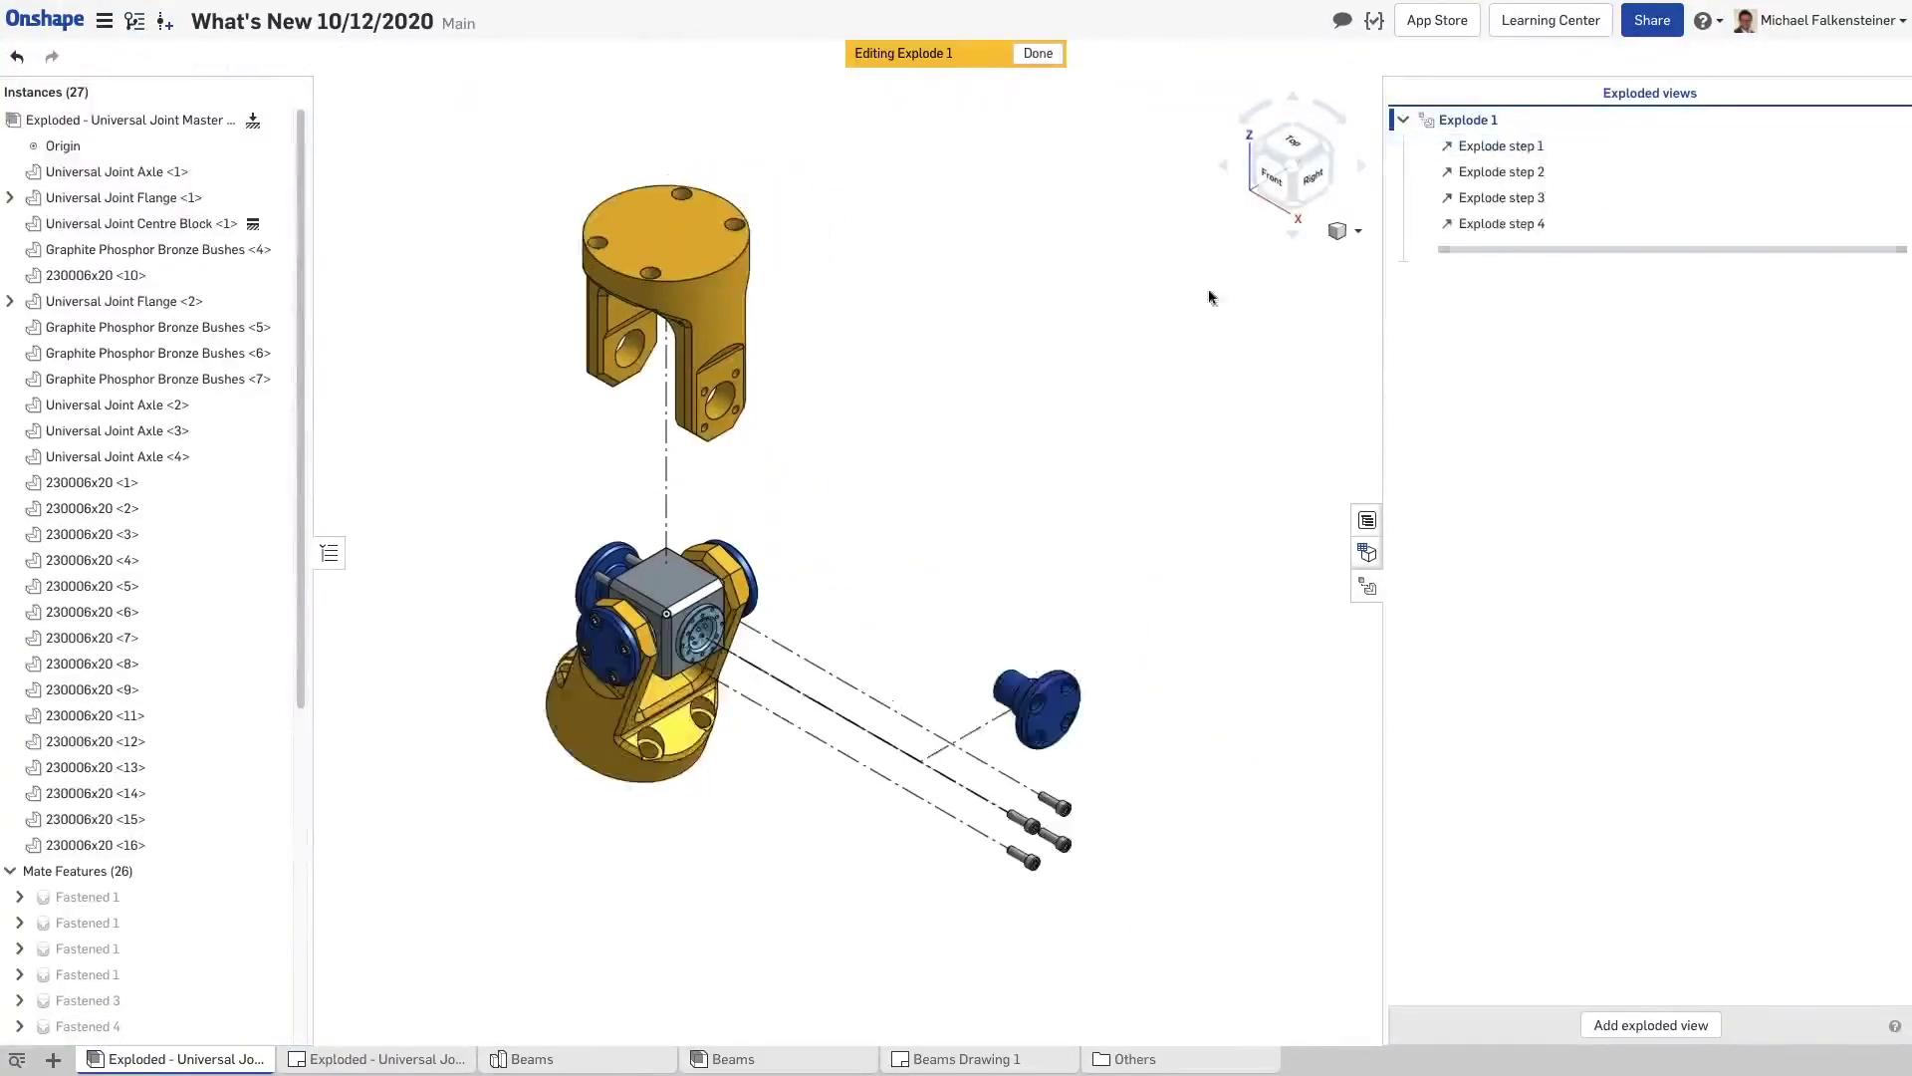
right_click(1477, 148)
left_click(1509, 159)
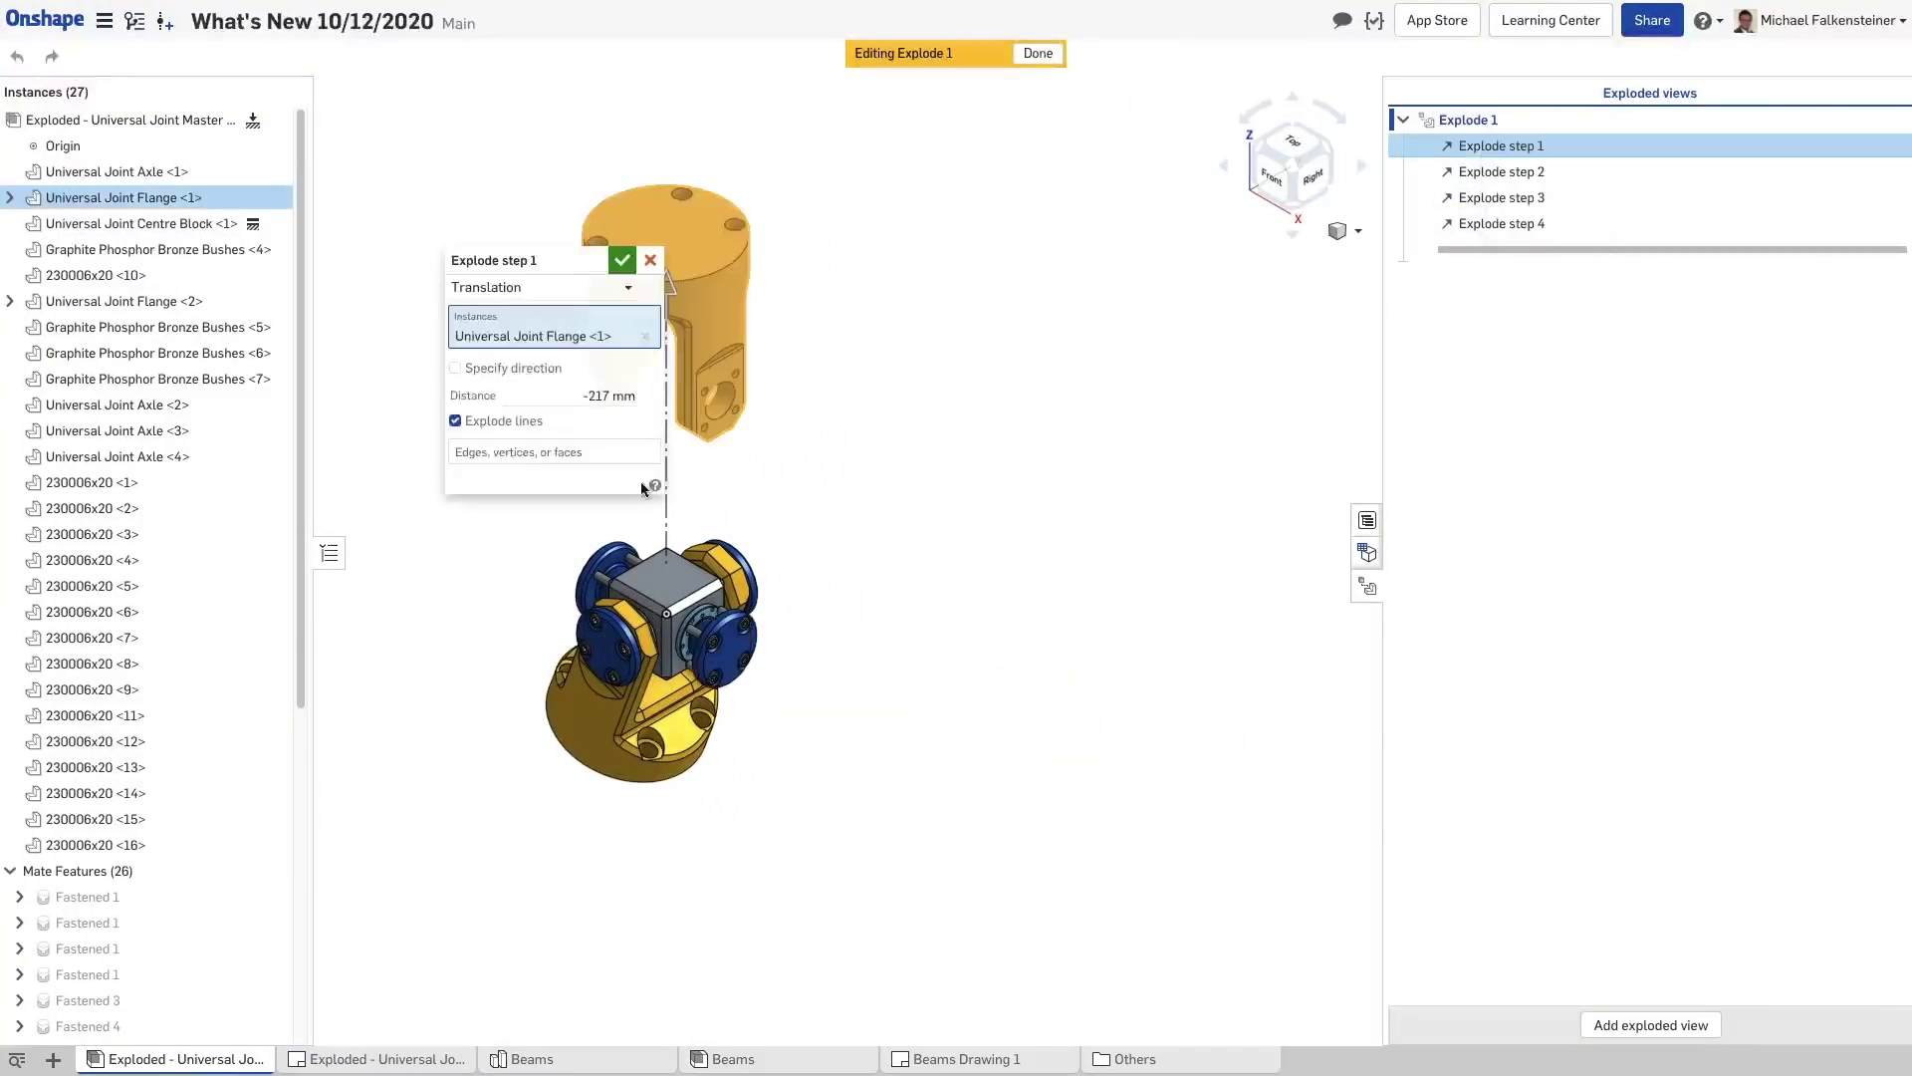
left_click(535, 426)
left_click(621, 260)
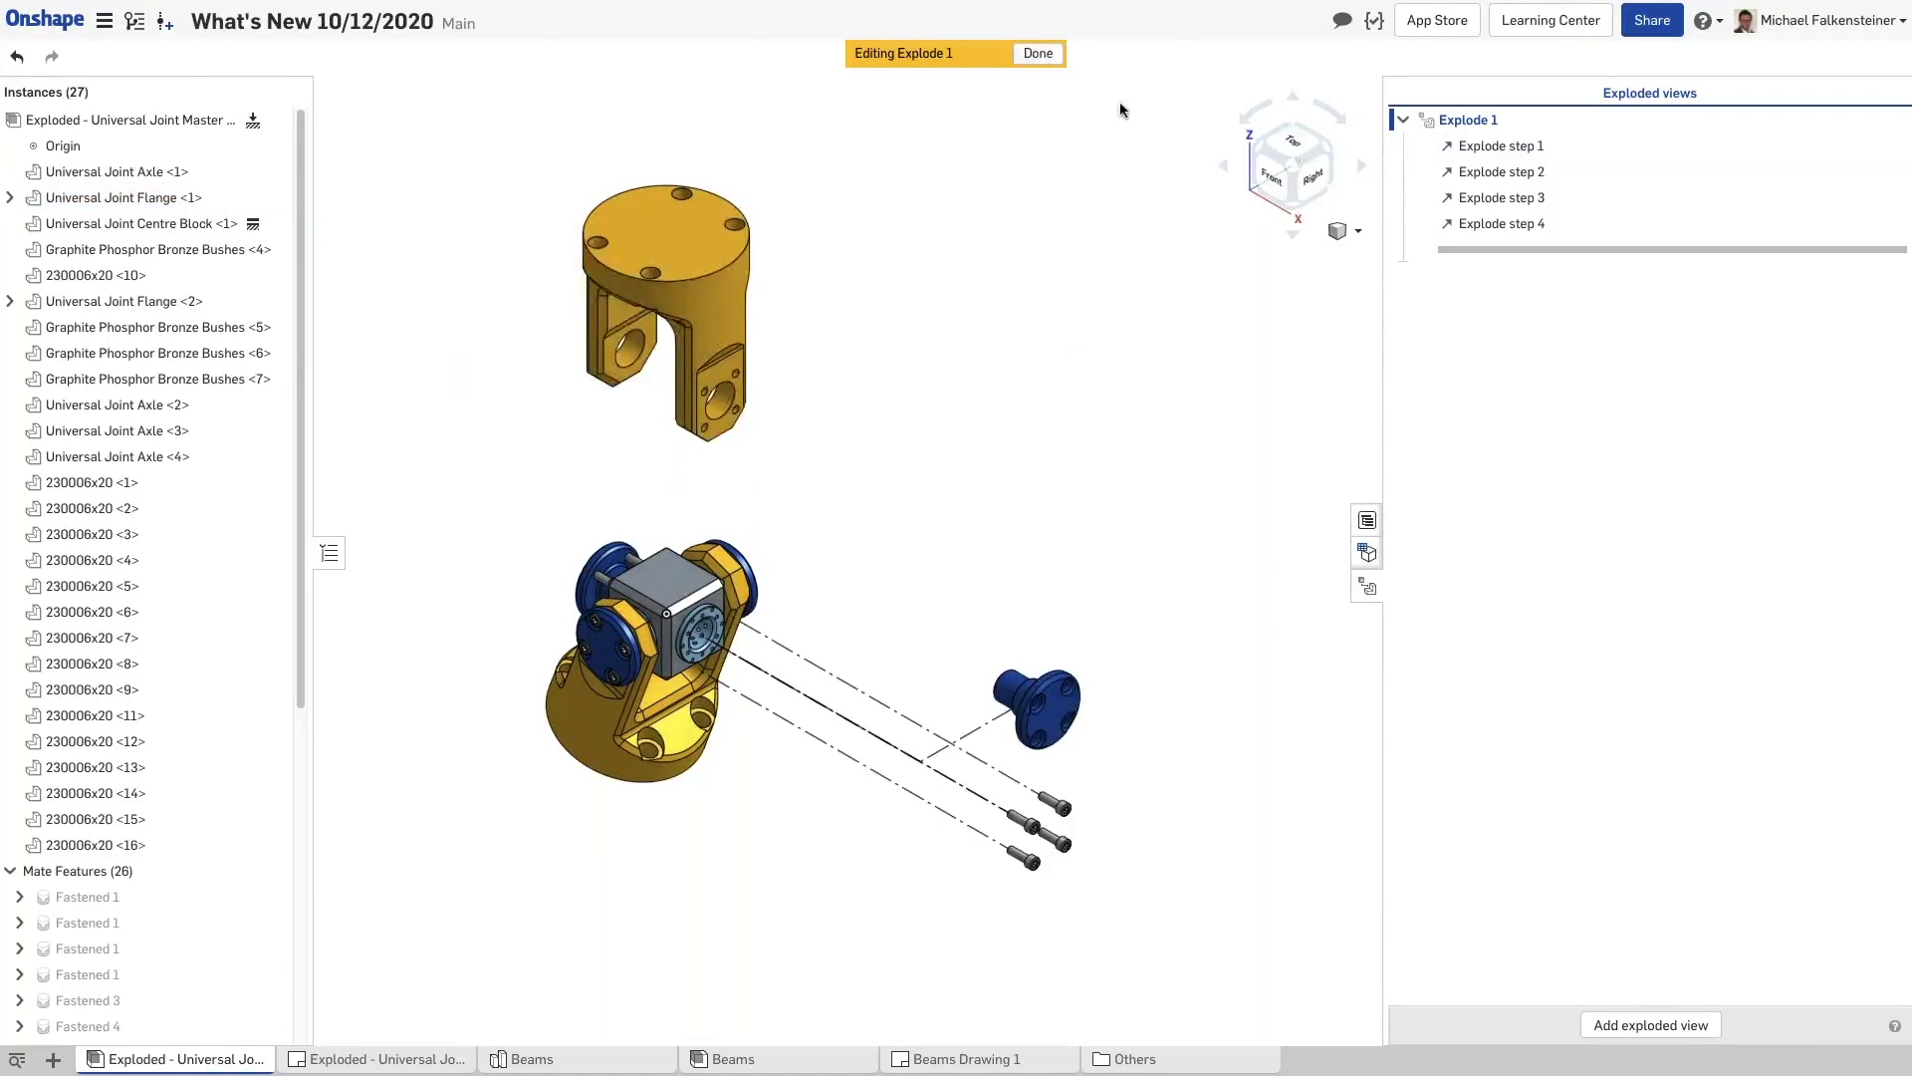
Finish editing Explode 1 and return to the Universal Joint drawing to check its exploded isometric view
left_click(1038, 53)
left_click(376, 1059)
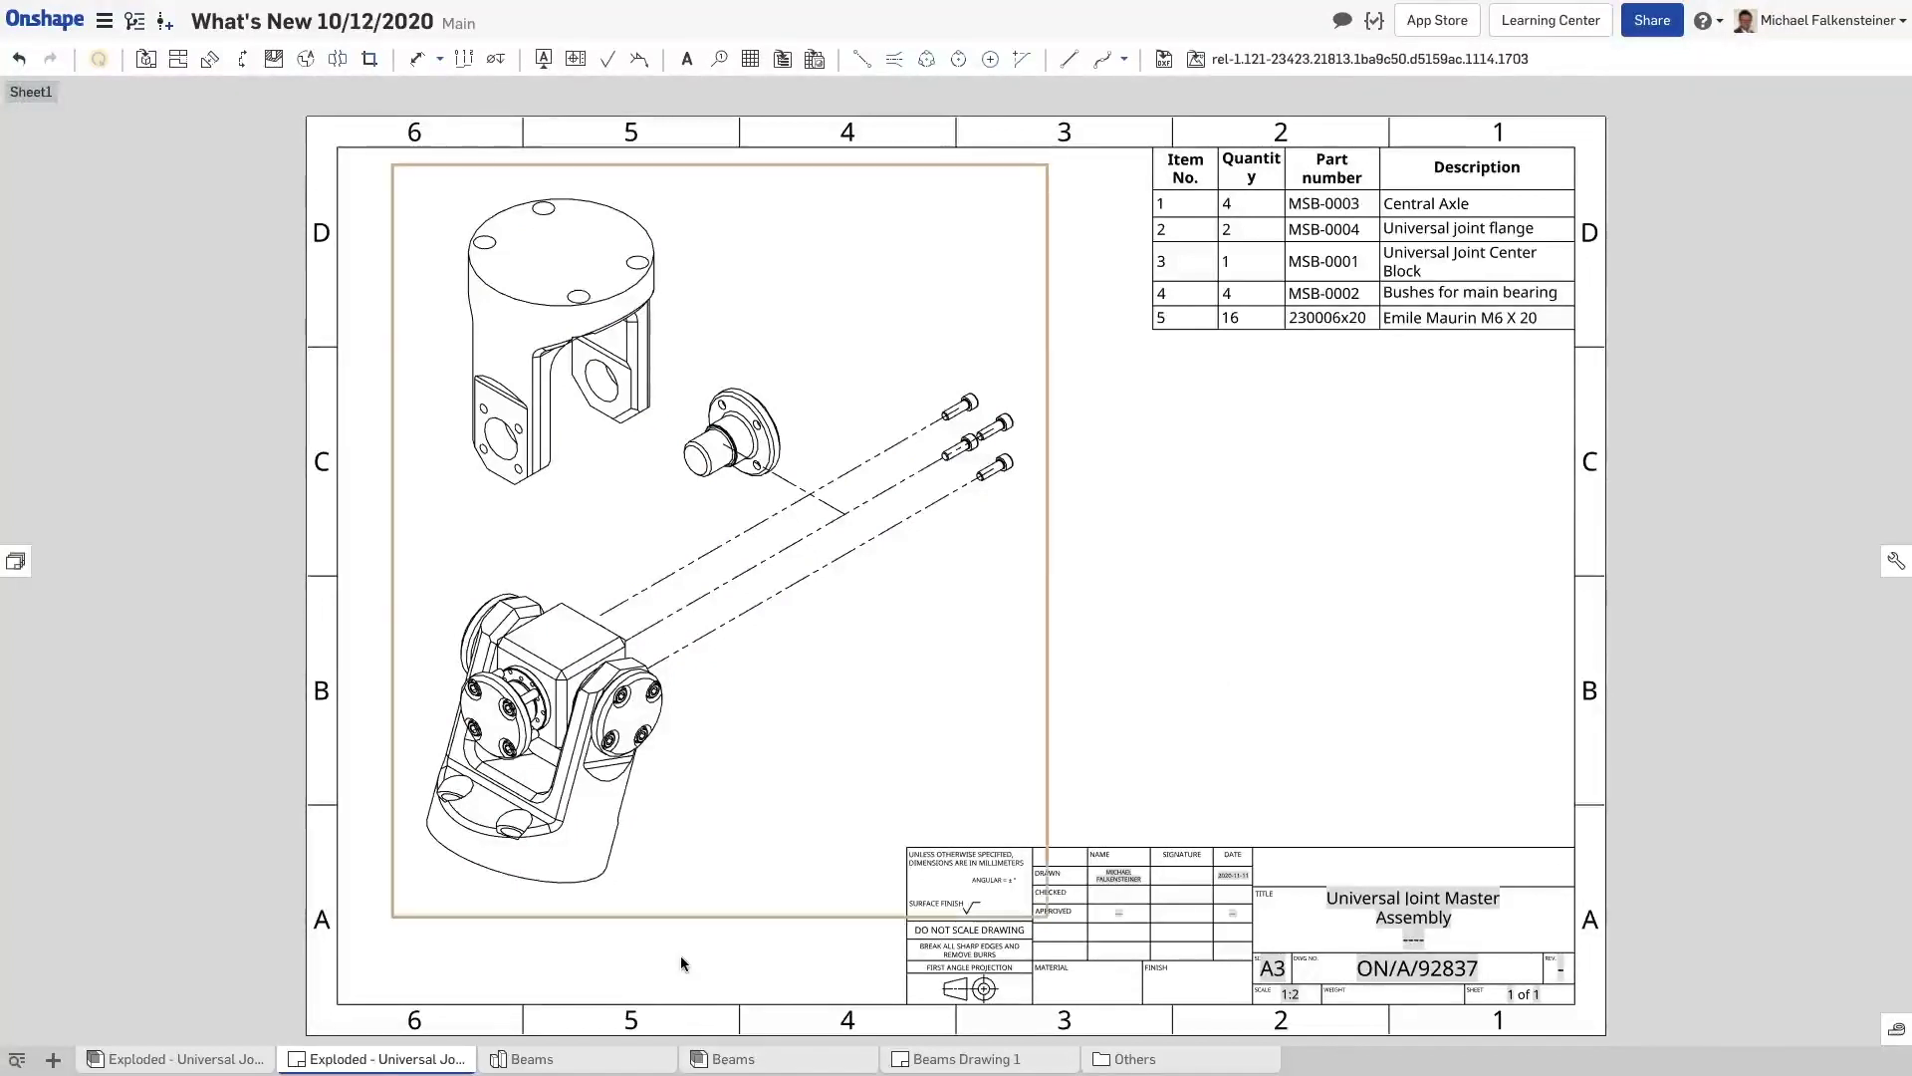
Insert Sketch 1, Sketch 2 and Sketch 3 from the Beams part studio into the Beams assembly
left_click(711, 1062)
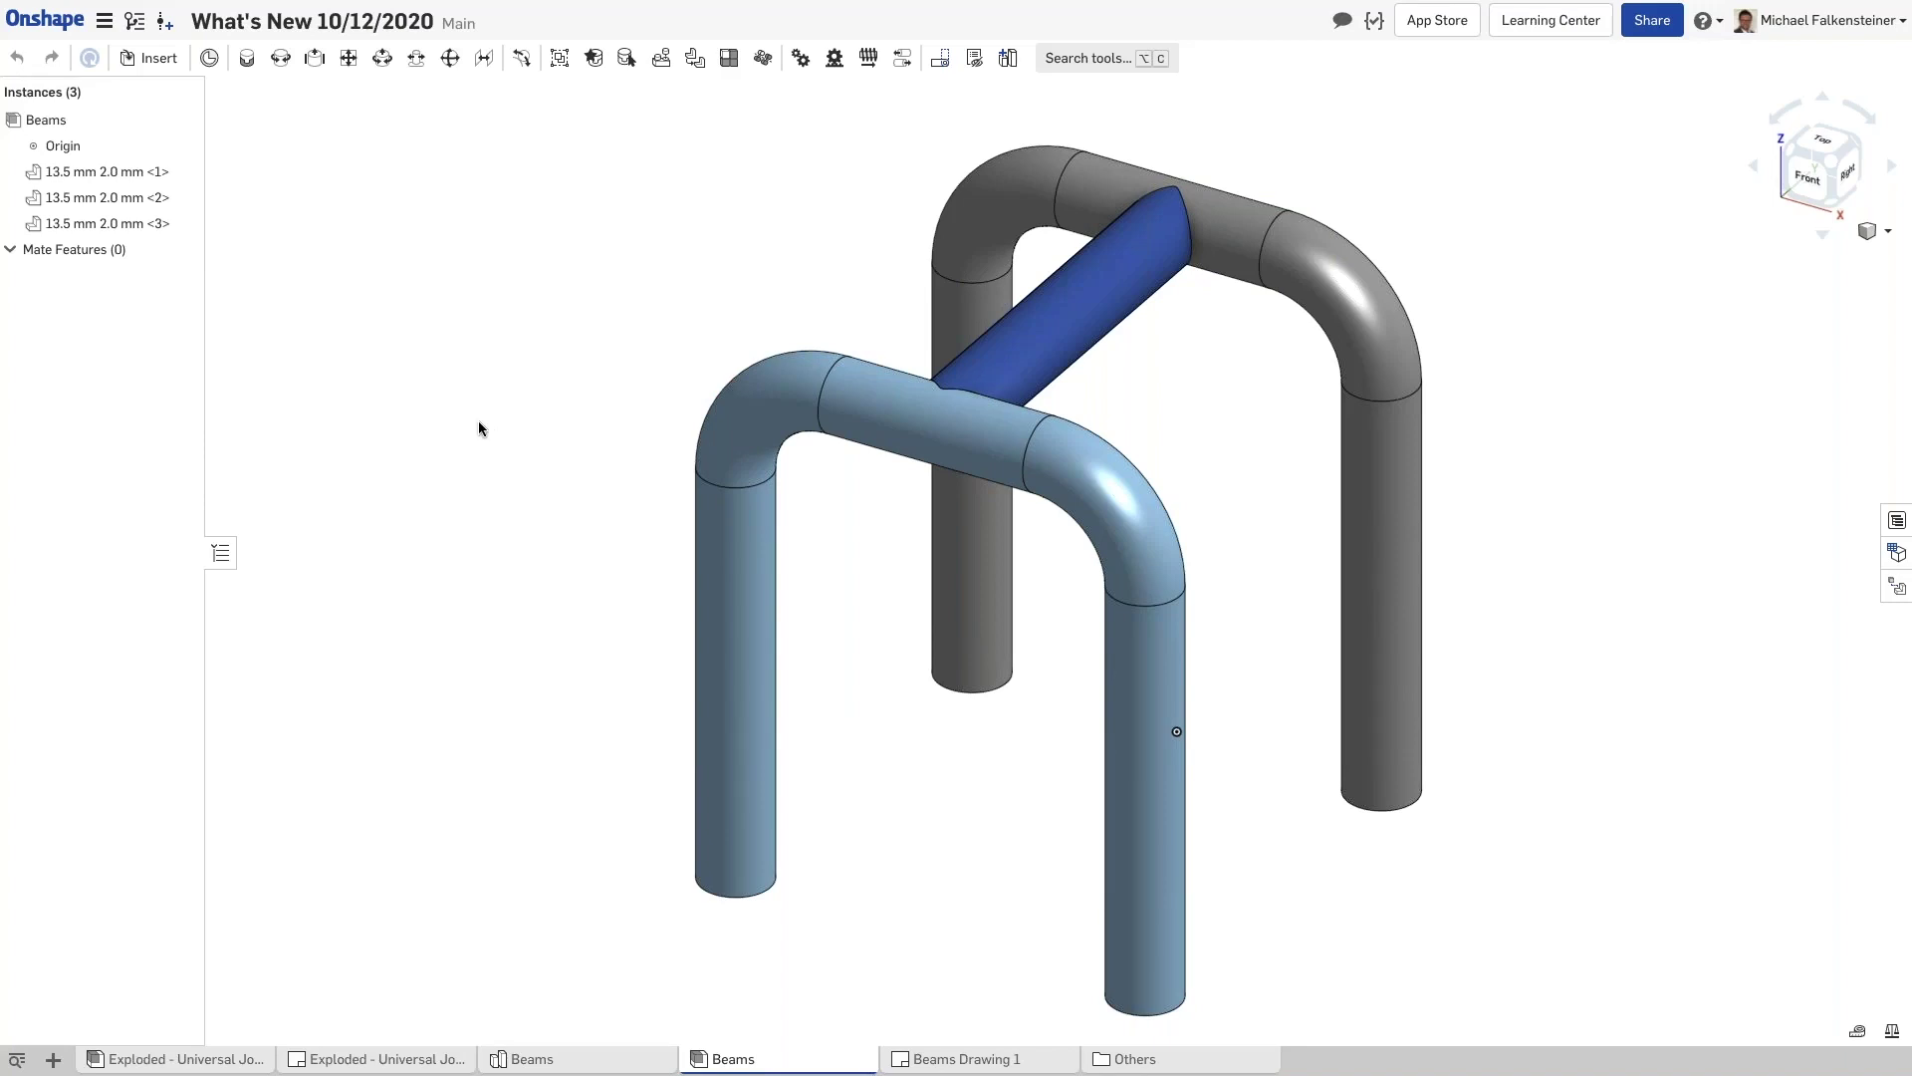
left_click(146, 60)
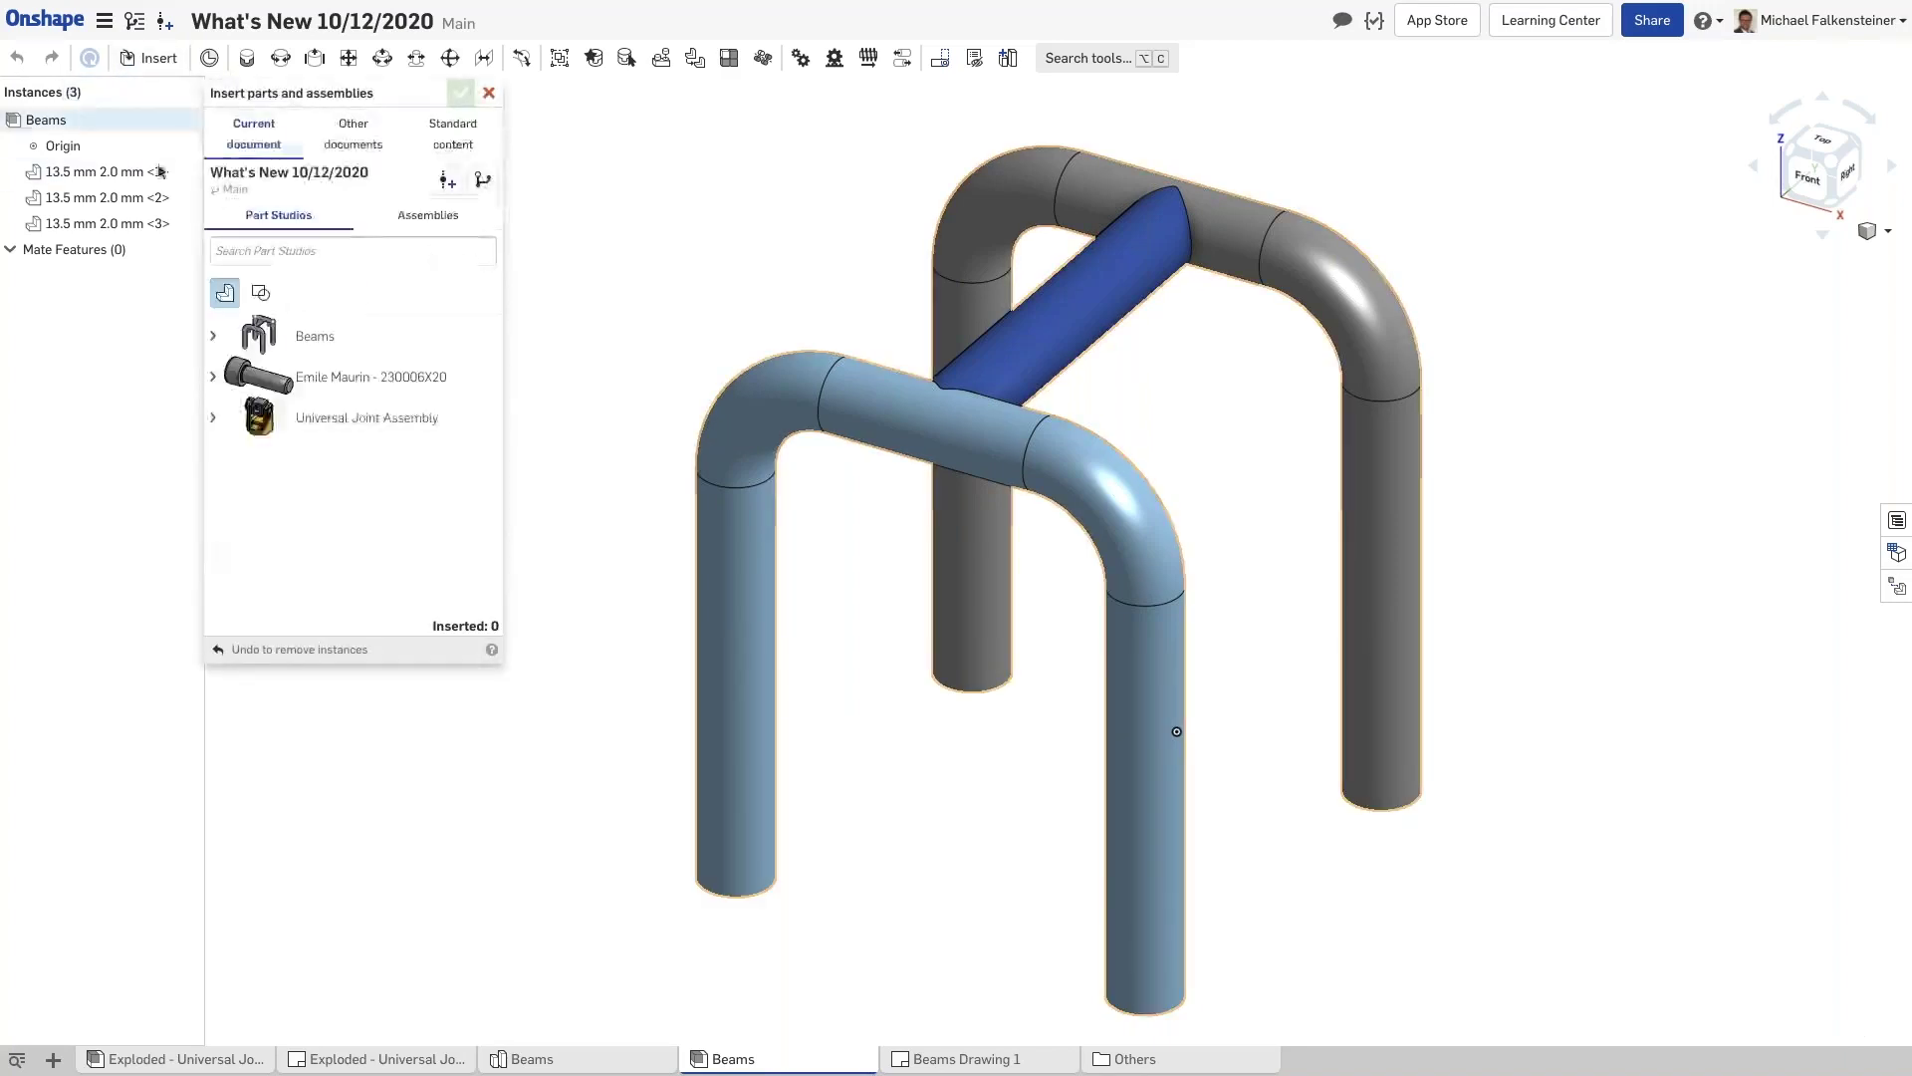
left_click(226, 294)
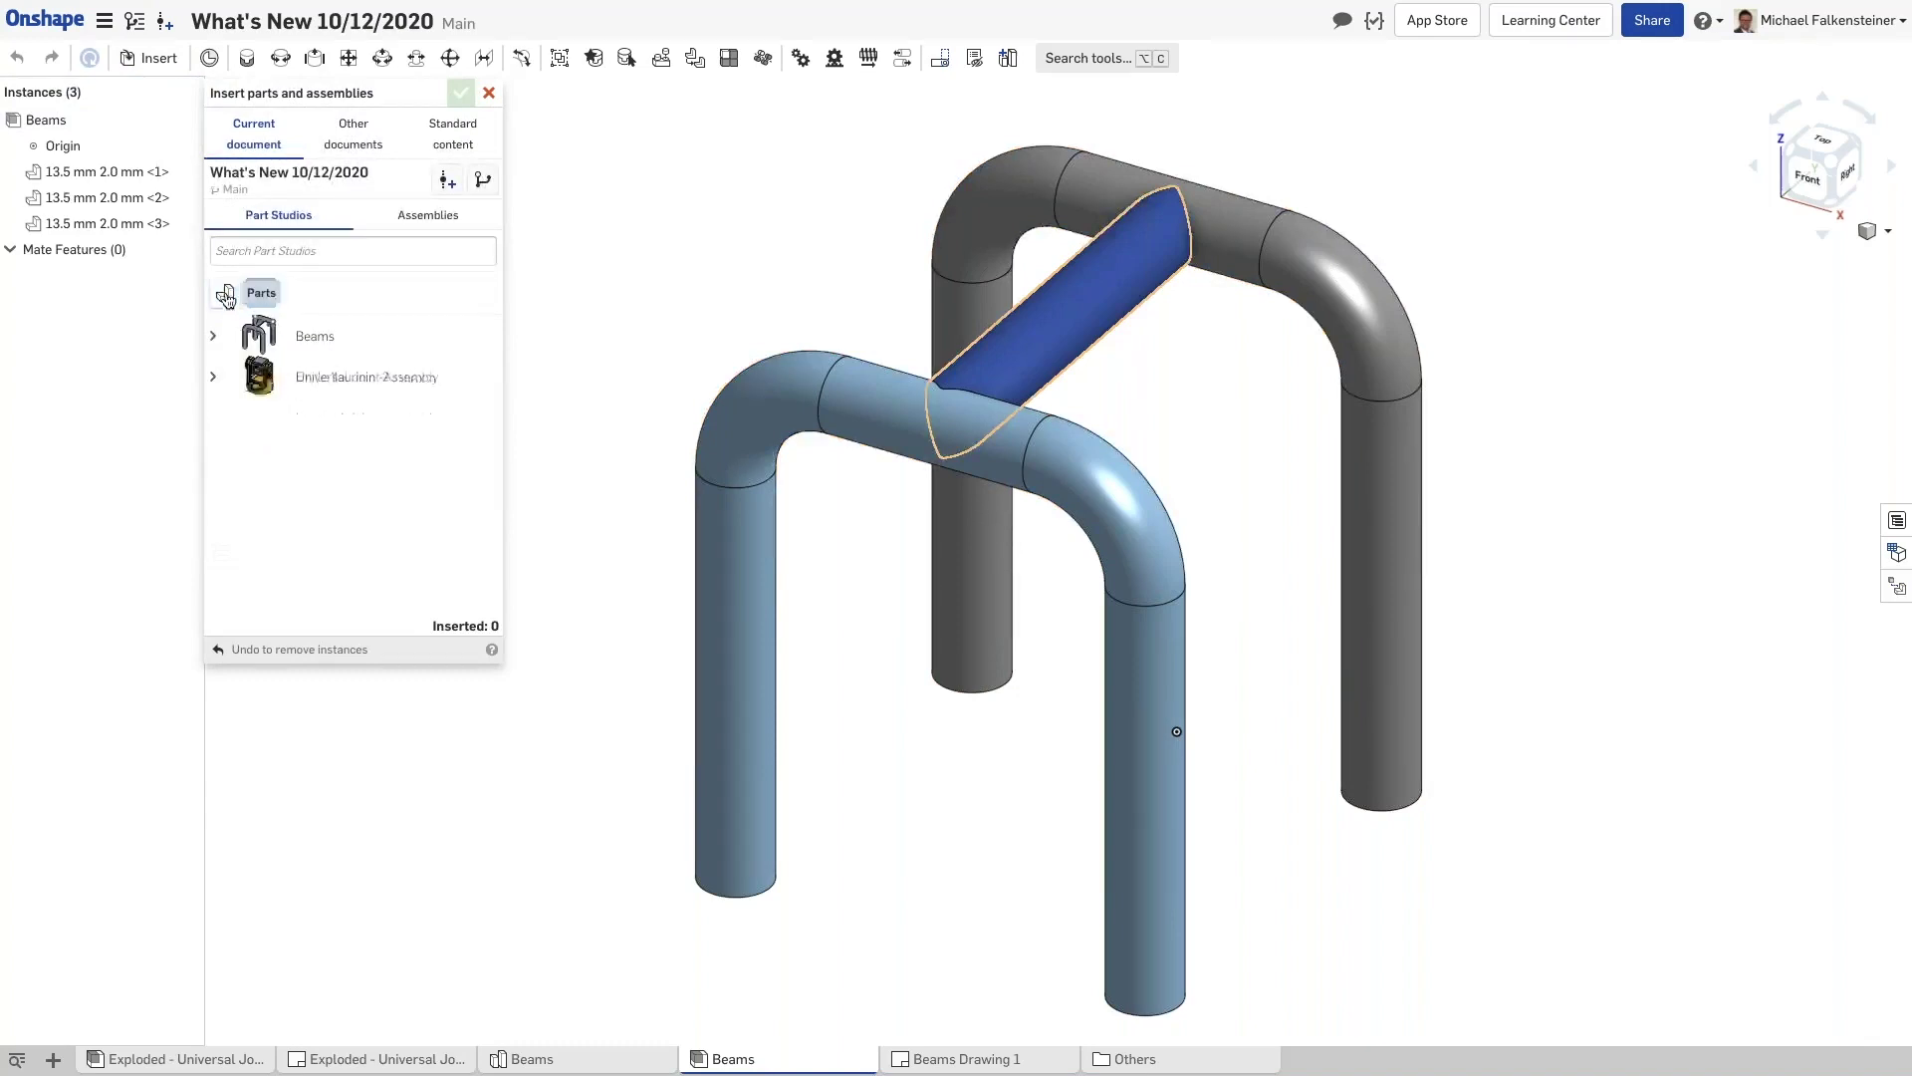
left_click(213, 335)
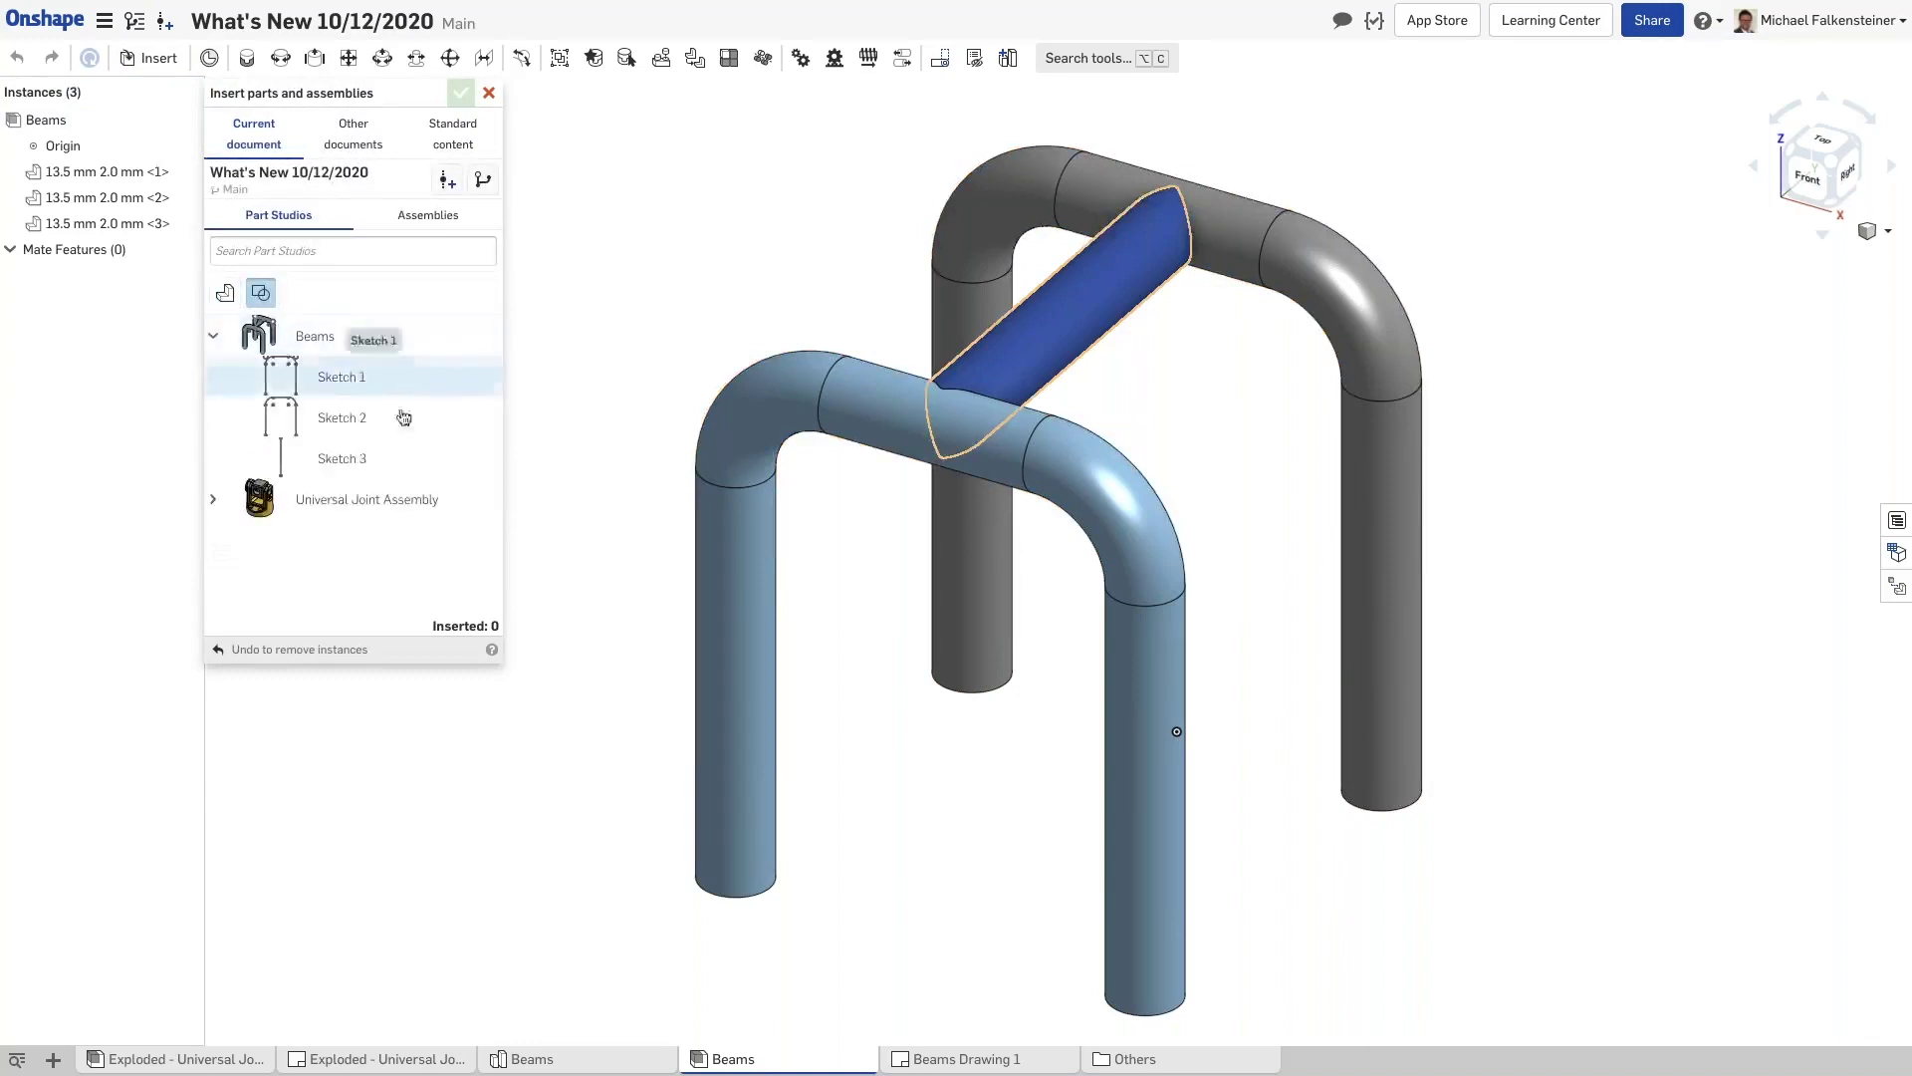
left_click(404, 380)
left_click(399, 418)
left_click(401, 459)
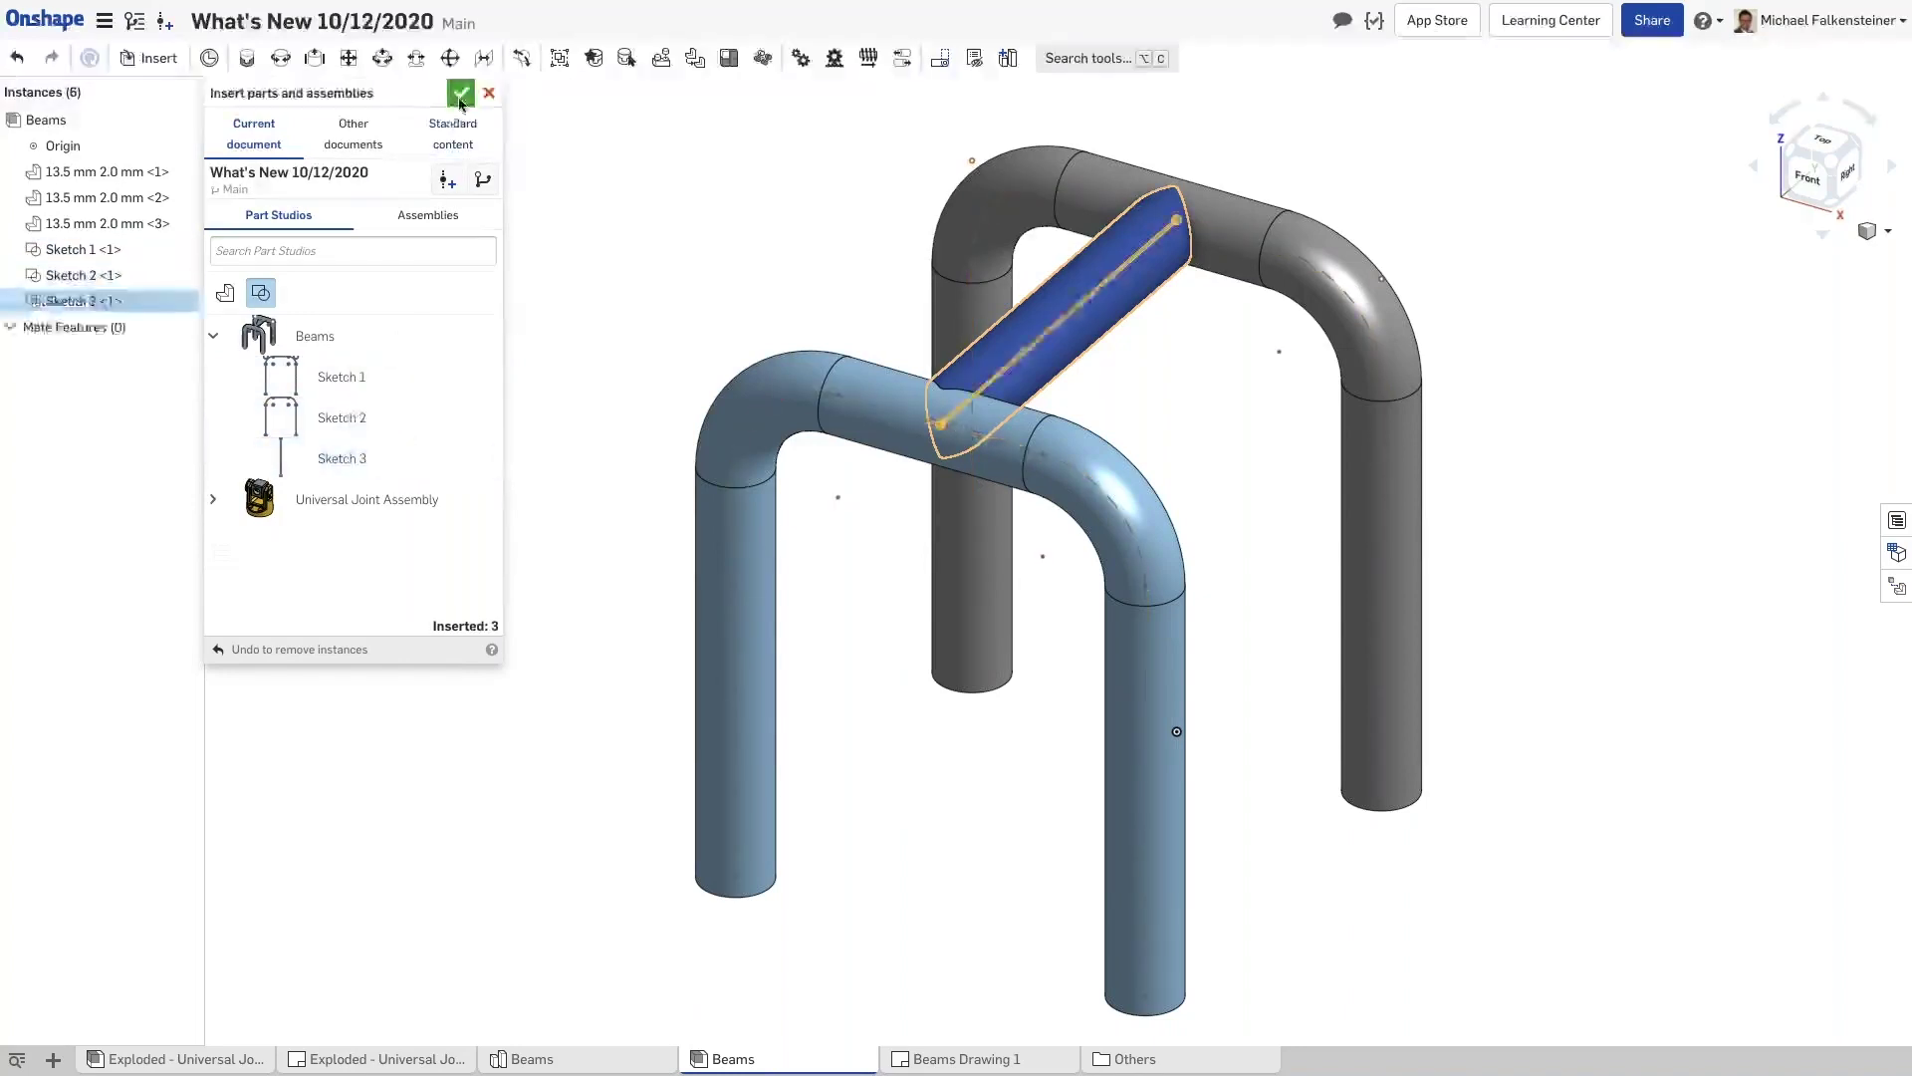
left_click(459, 96)
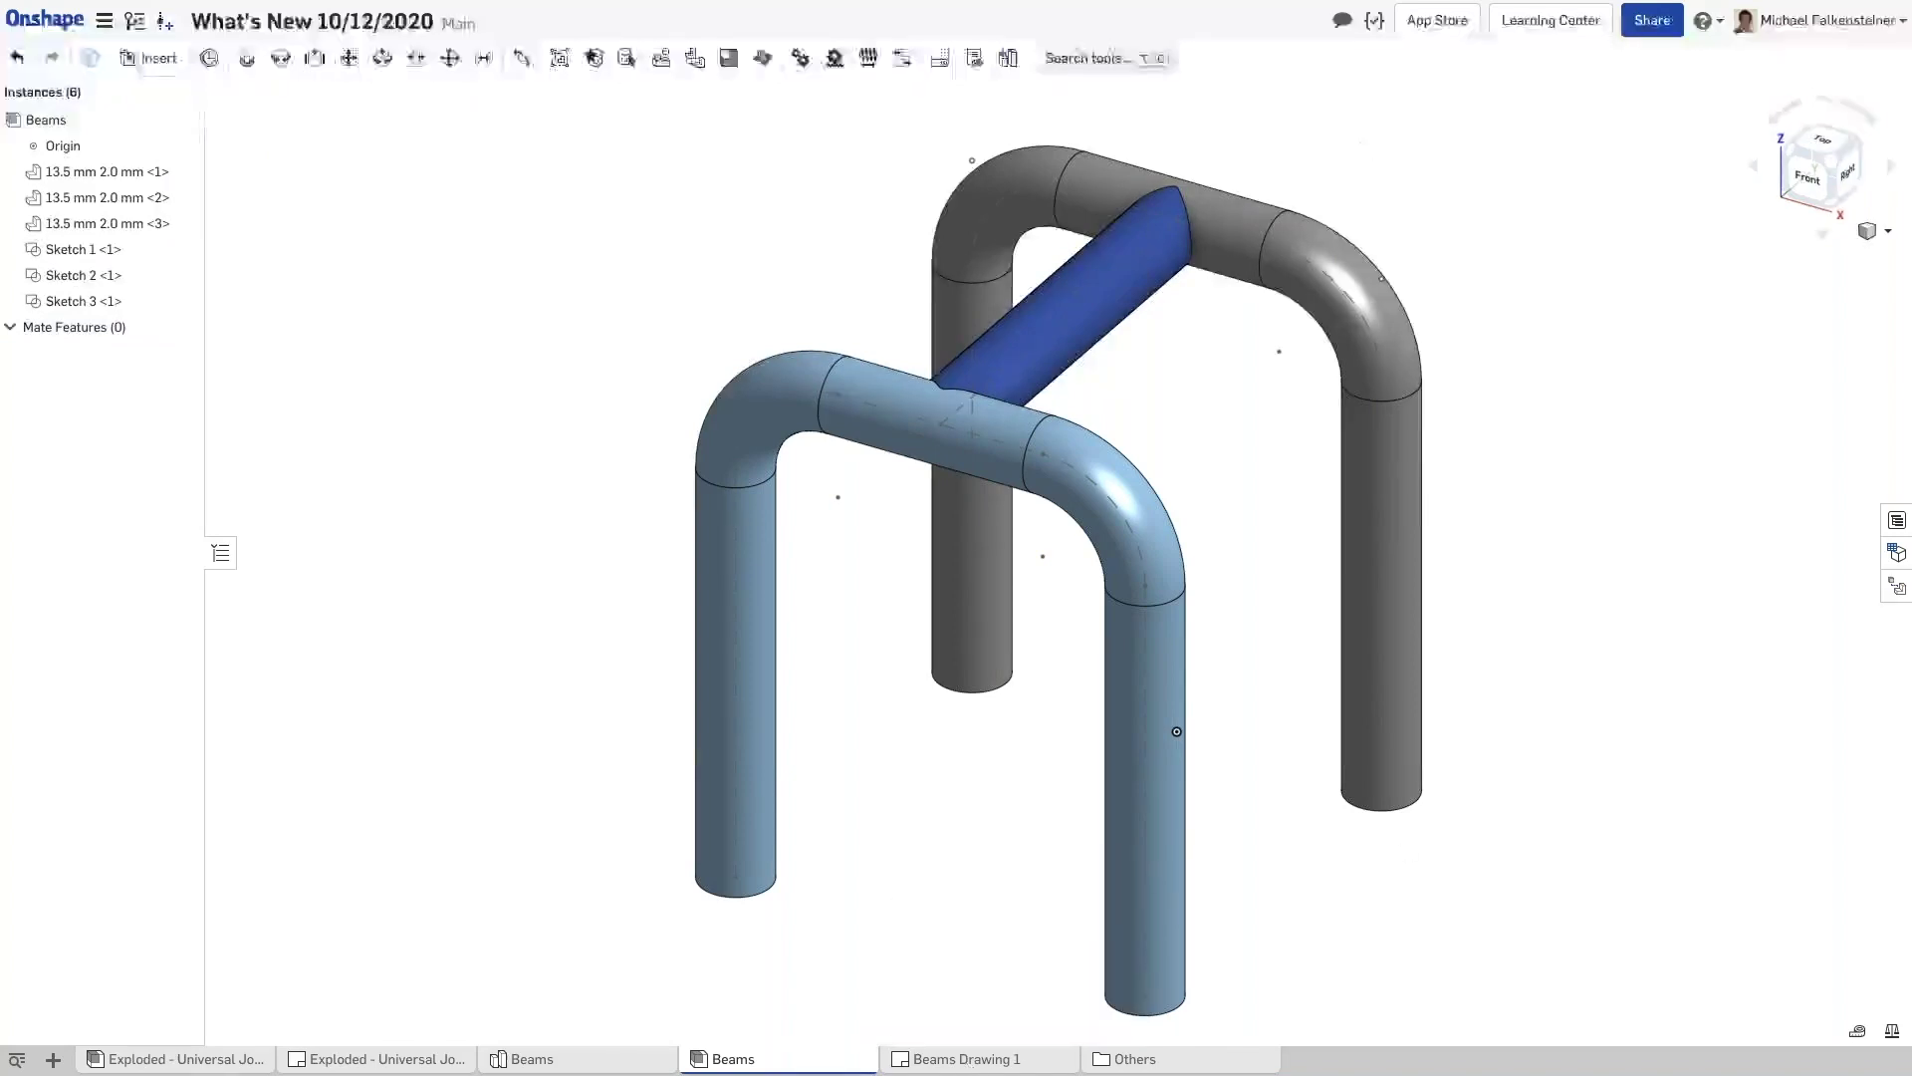
Update Beams Drawing 1 and show the sketches in both the front and side views
left_click(968, 1059)
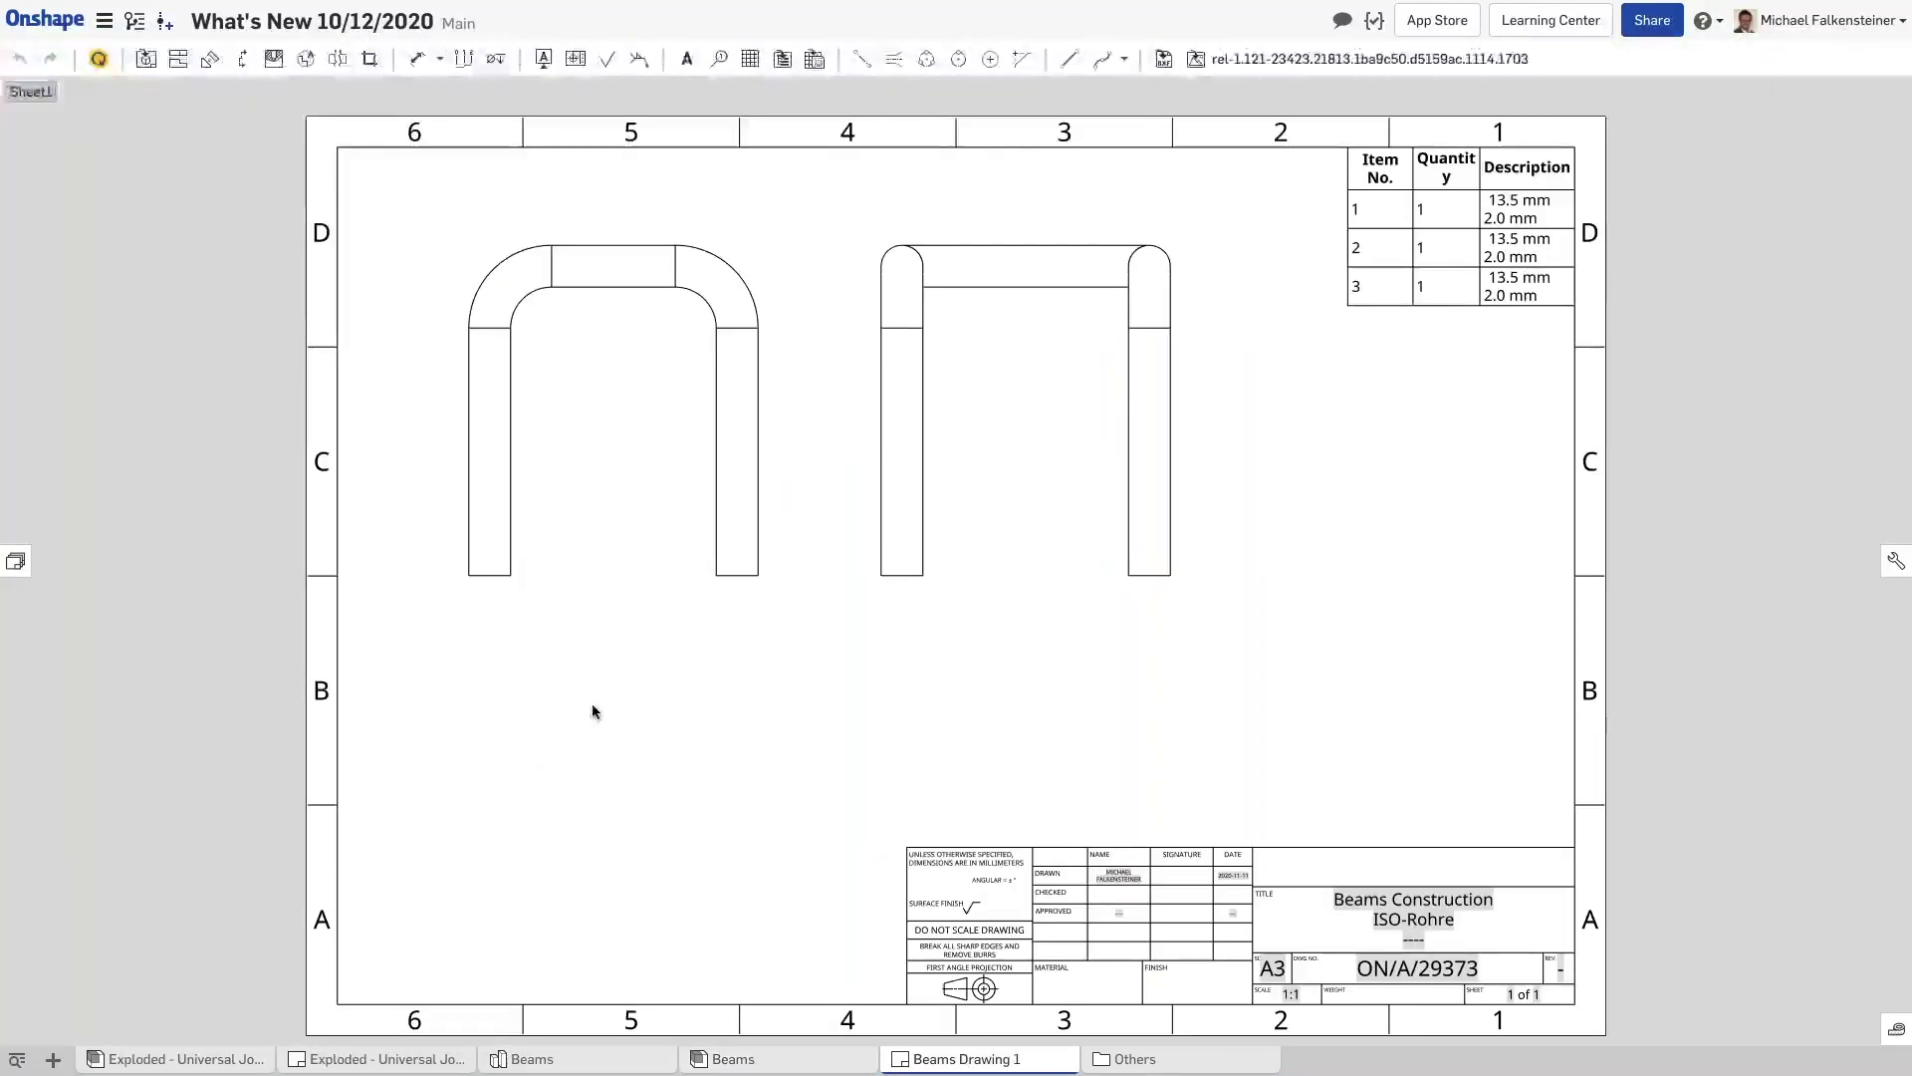
left_click(98, 59)
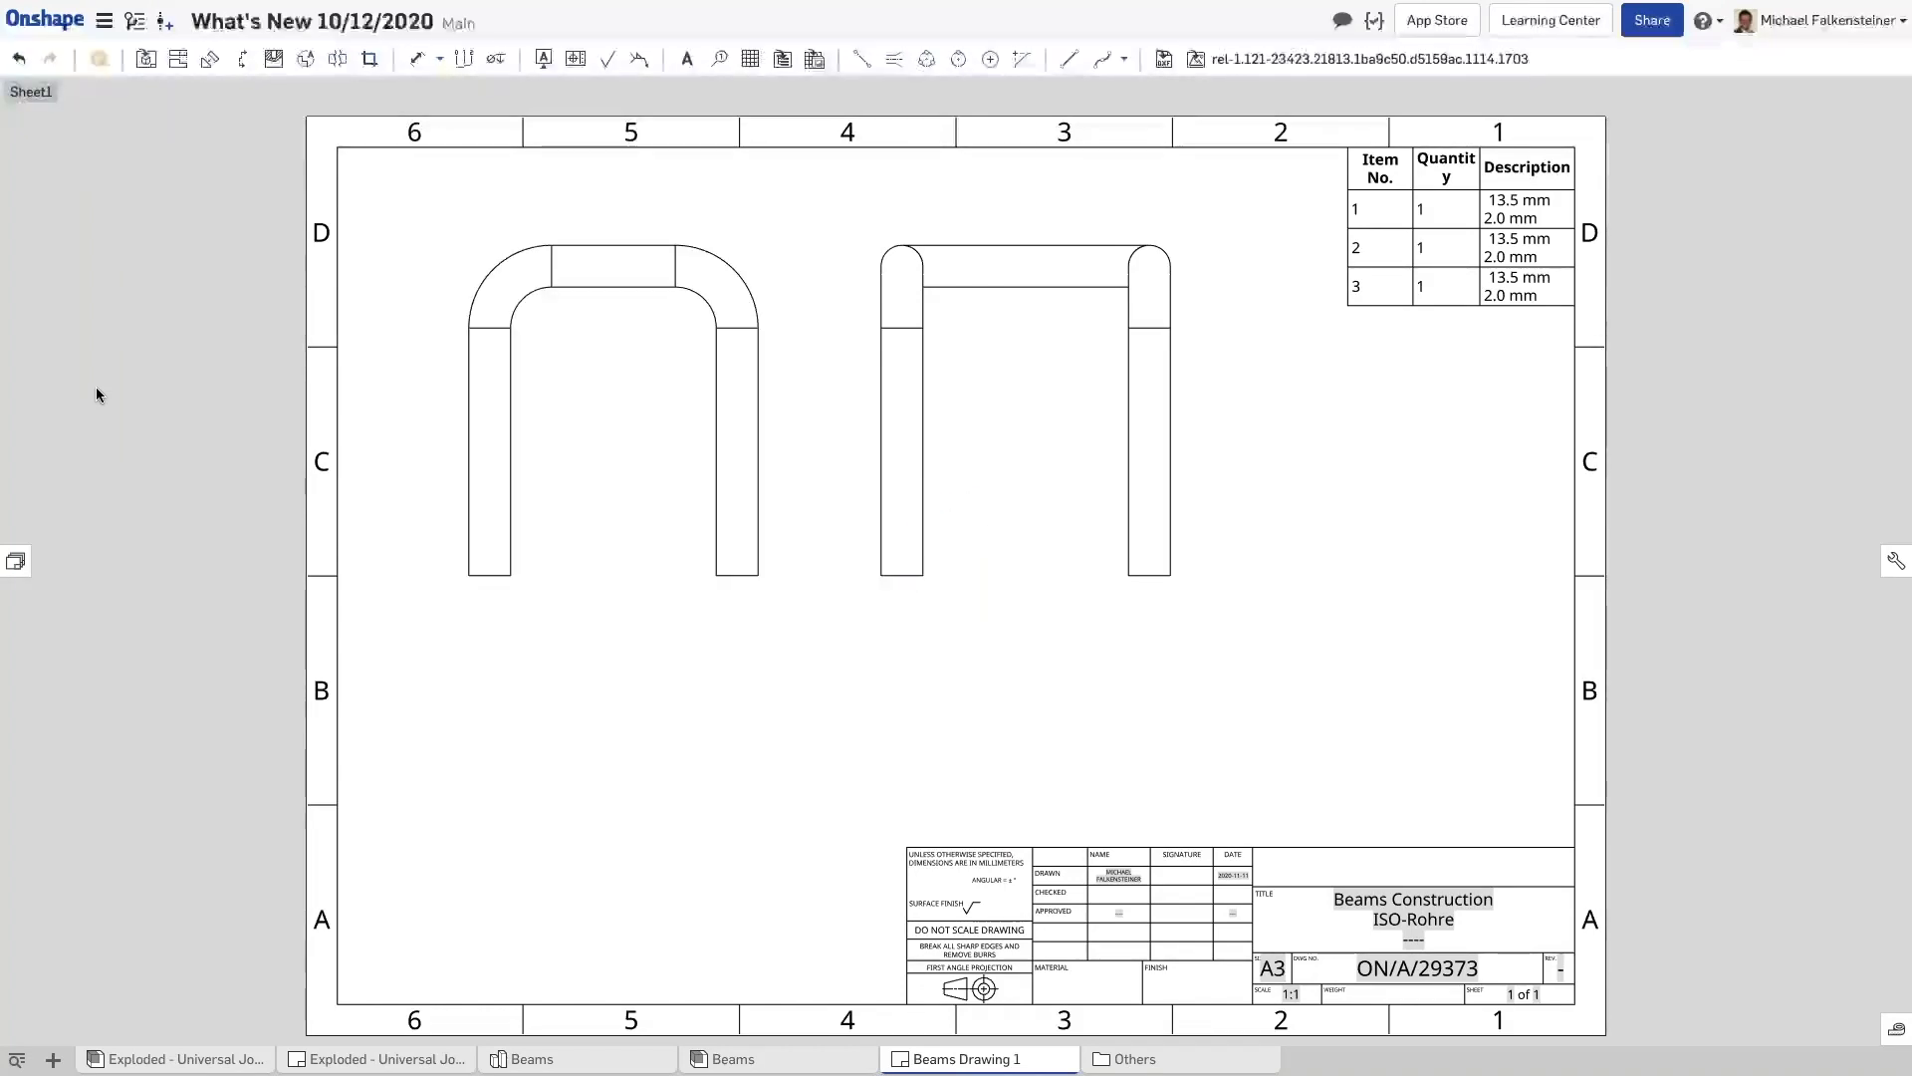
left_click(619, 418)
left_click(989, 423)
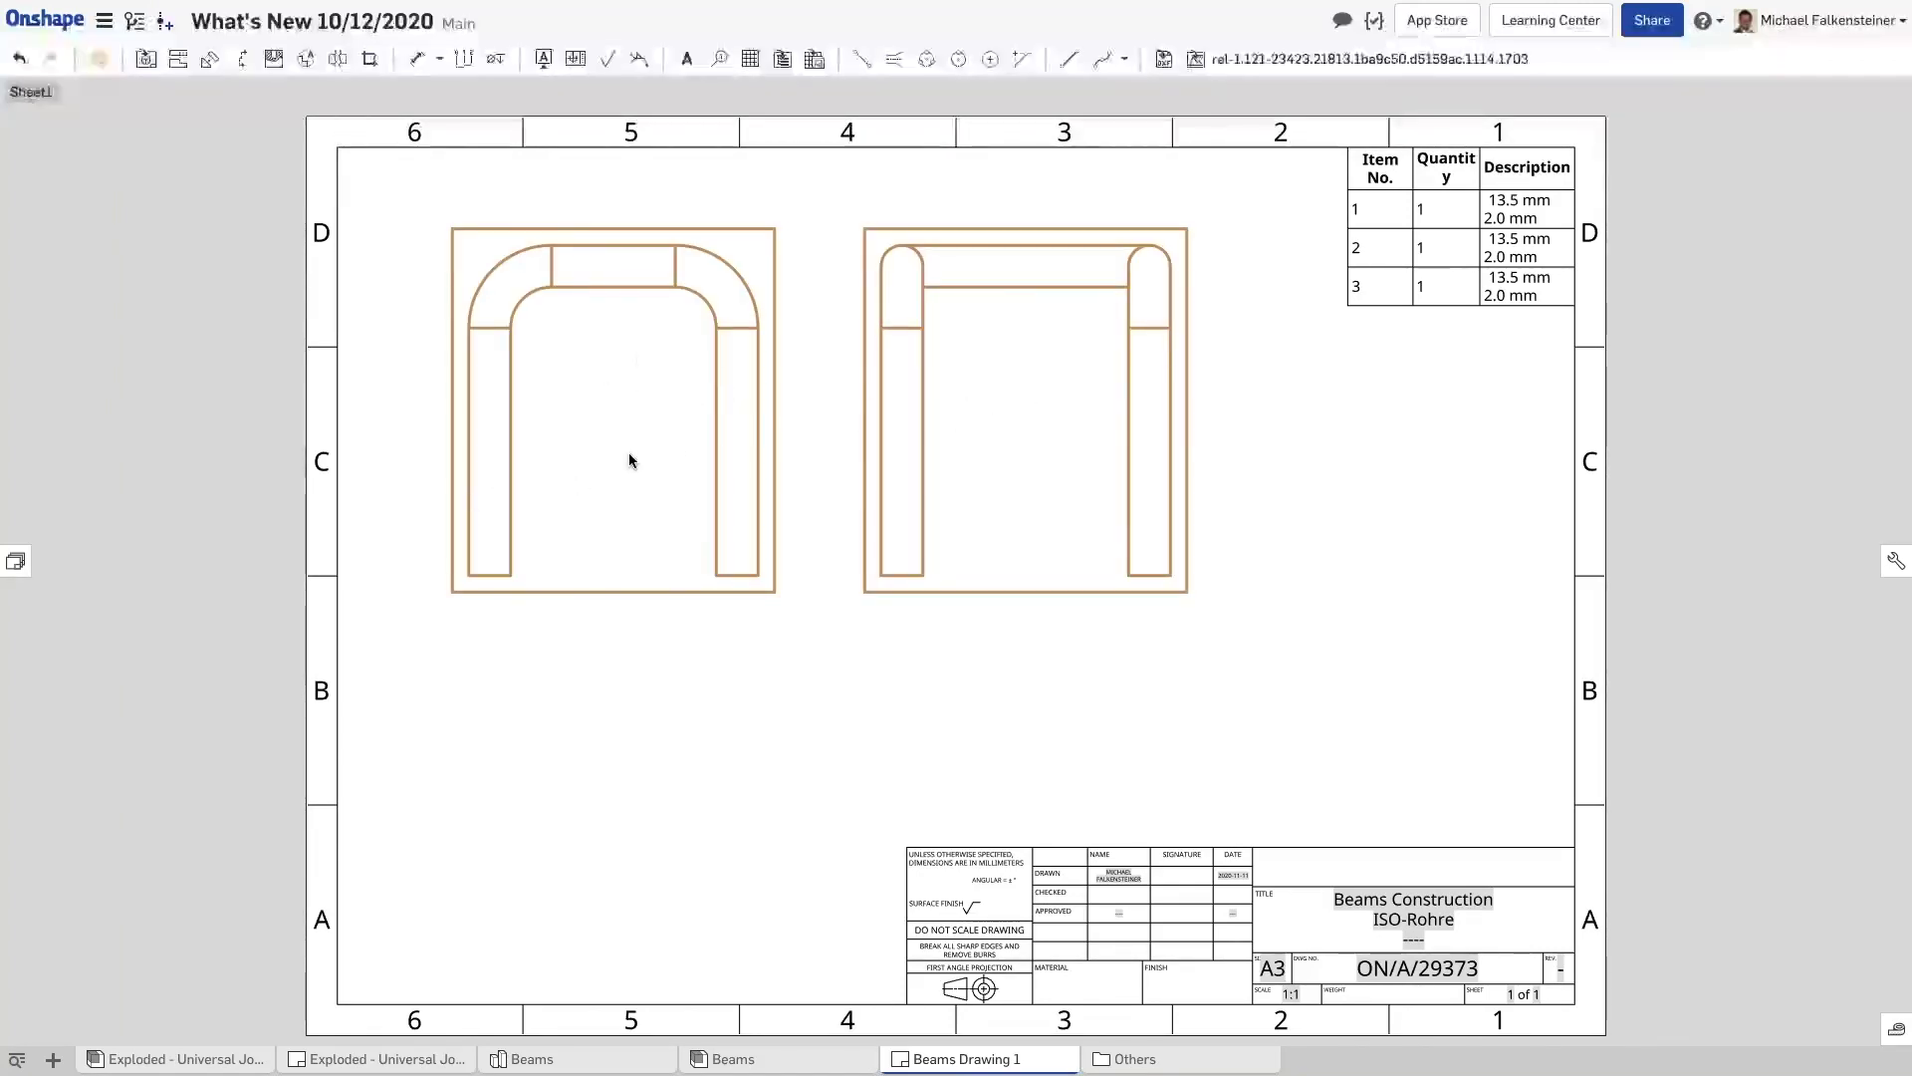
right_click(626, 399)
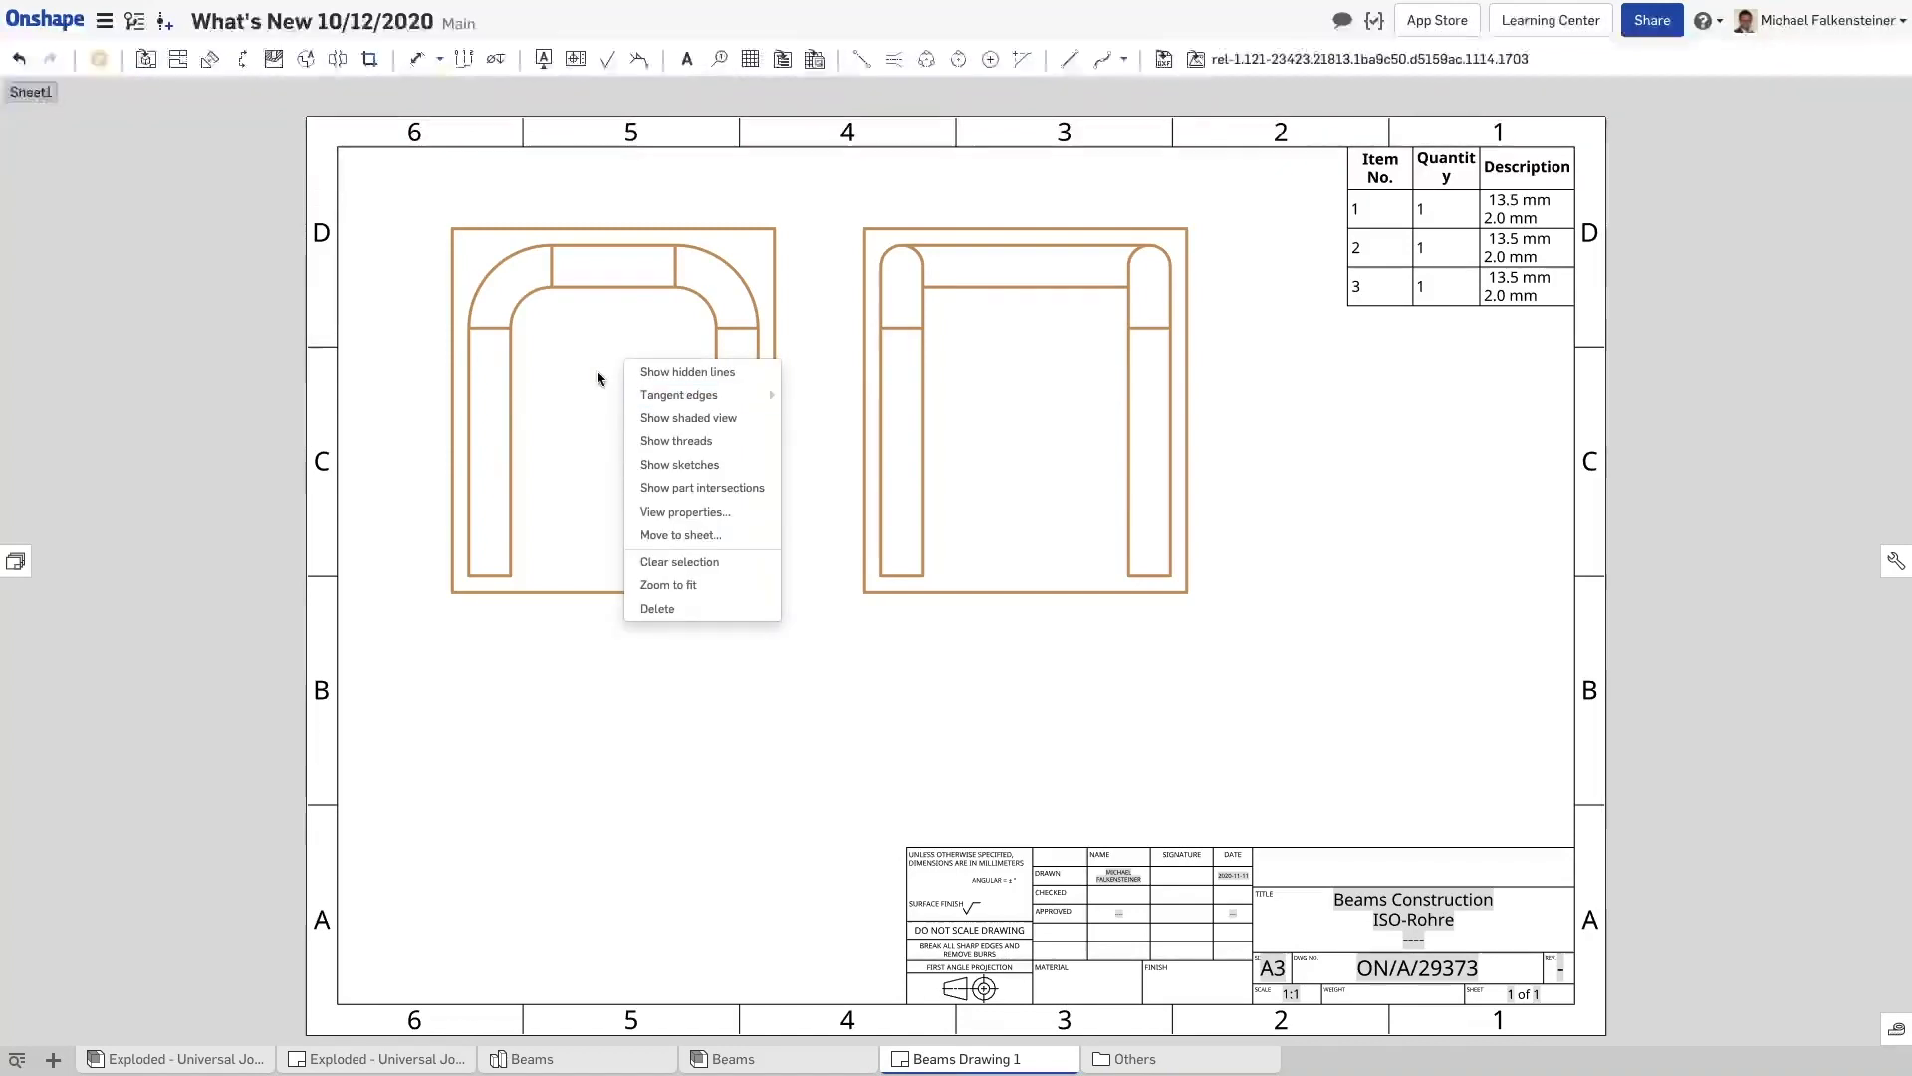
left_click(681, 465)
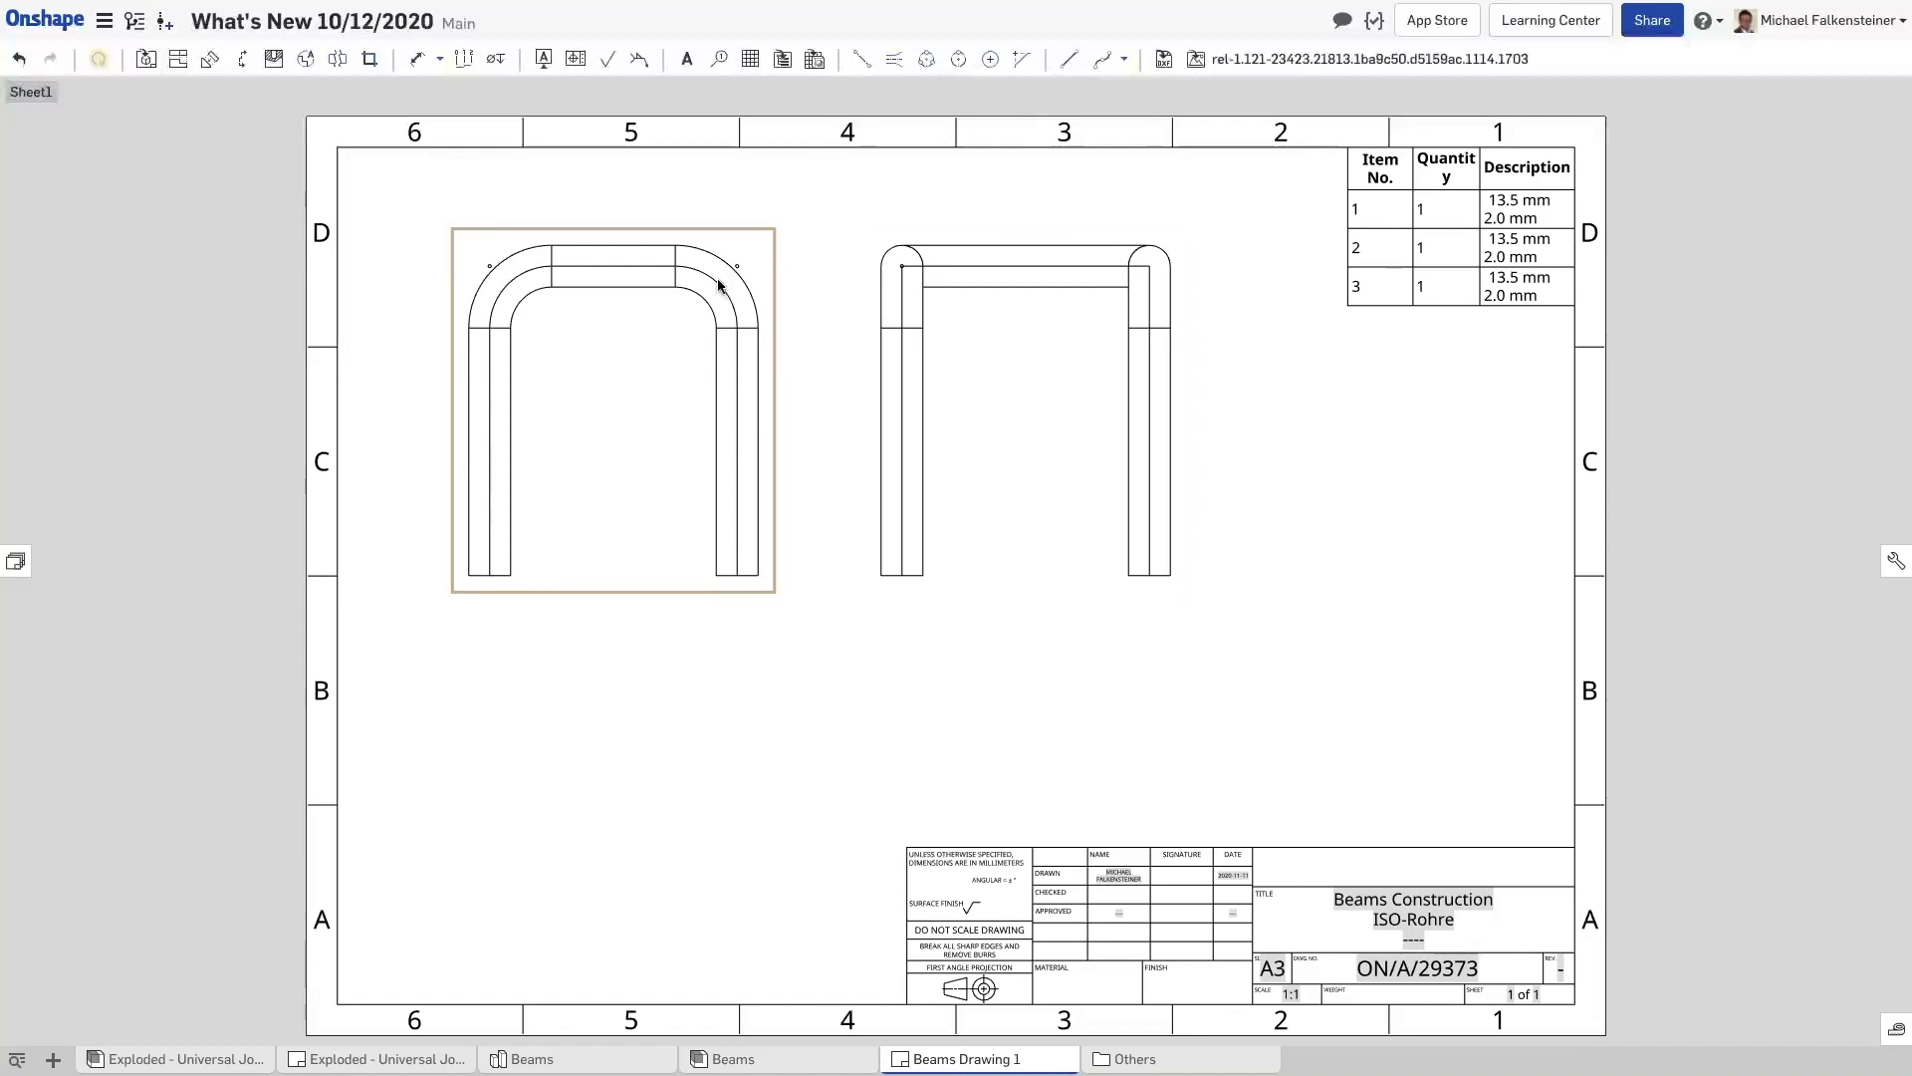
Hide the sketch points in both views of Beams Drawing 1
scroll(721, 277, "up", 6)
scroll(813, 243, "down", 6)
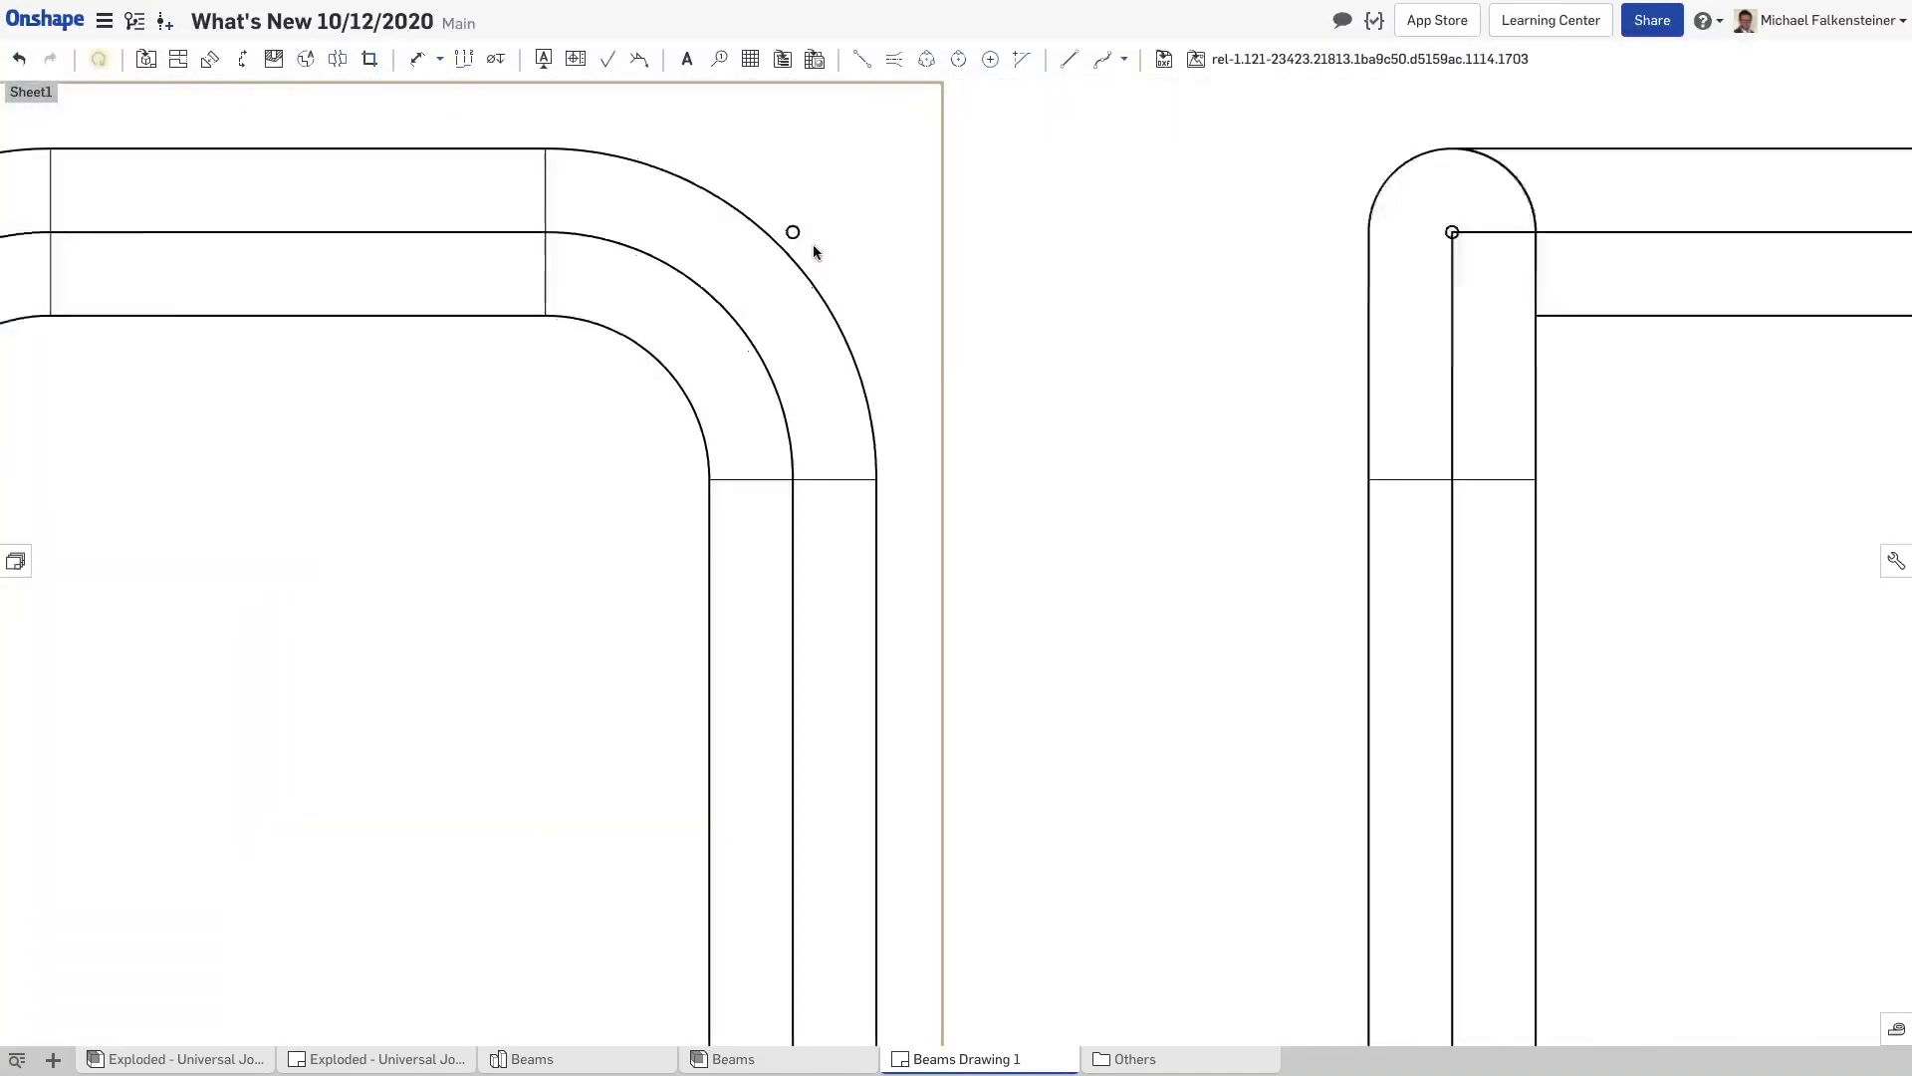
scroll(790, 277, "up", 3)
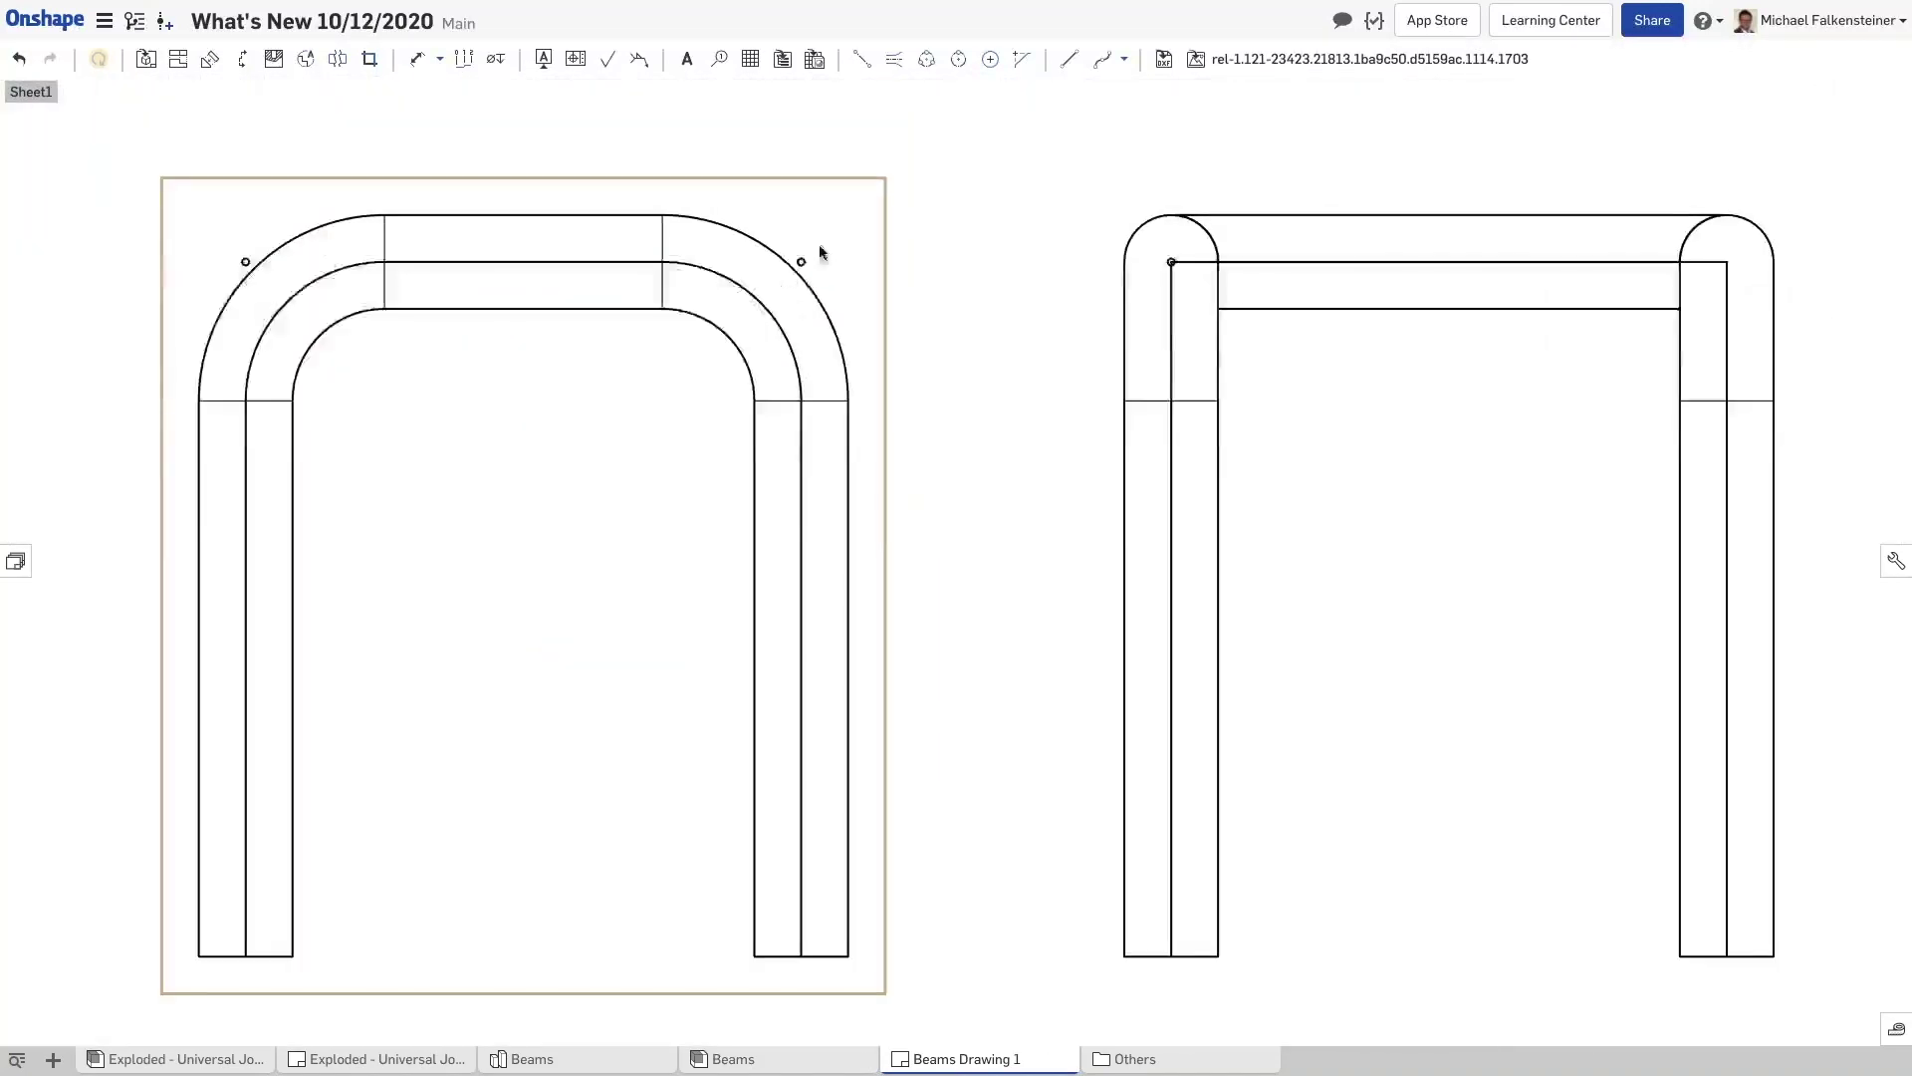
left_click(807, 431)
left_click(1306, 428)
right_click(810, 235)
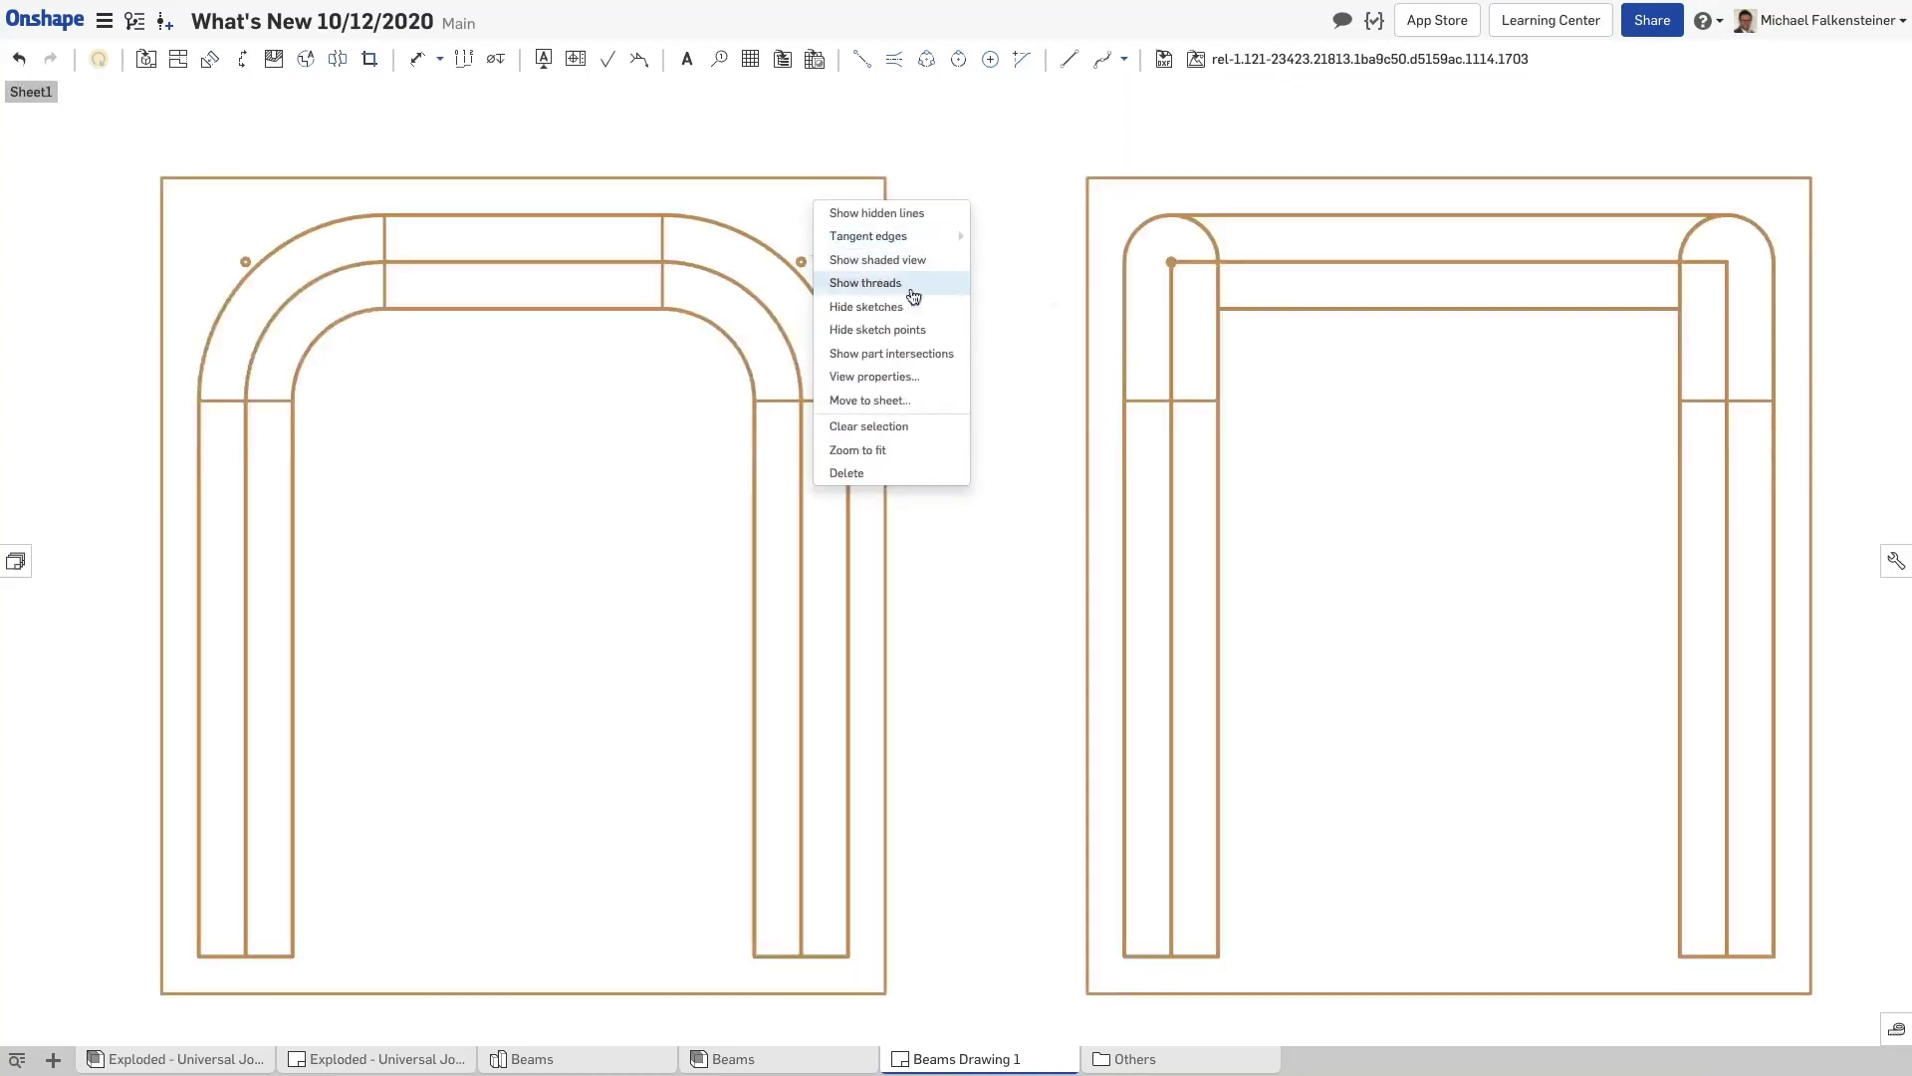
left_click(921, 329)
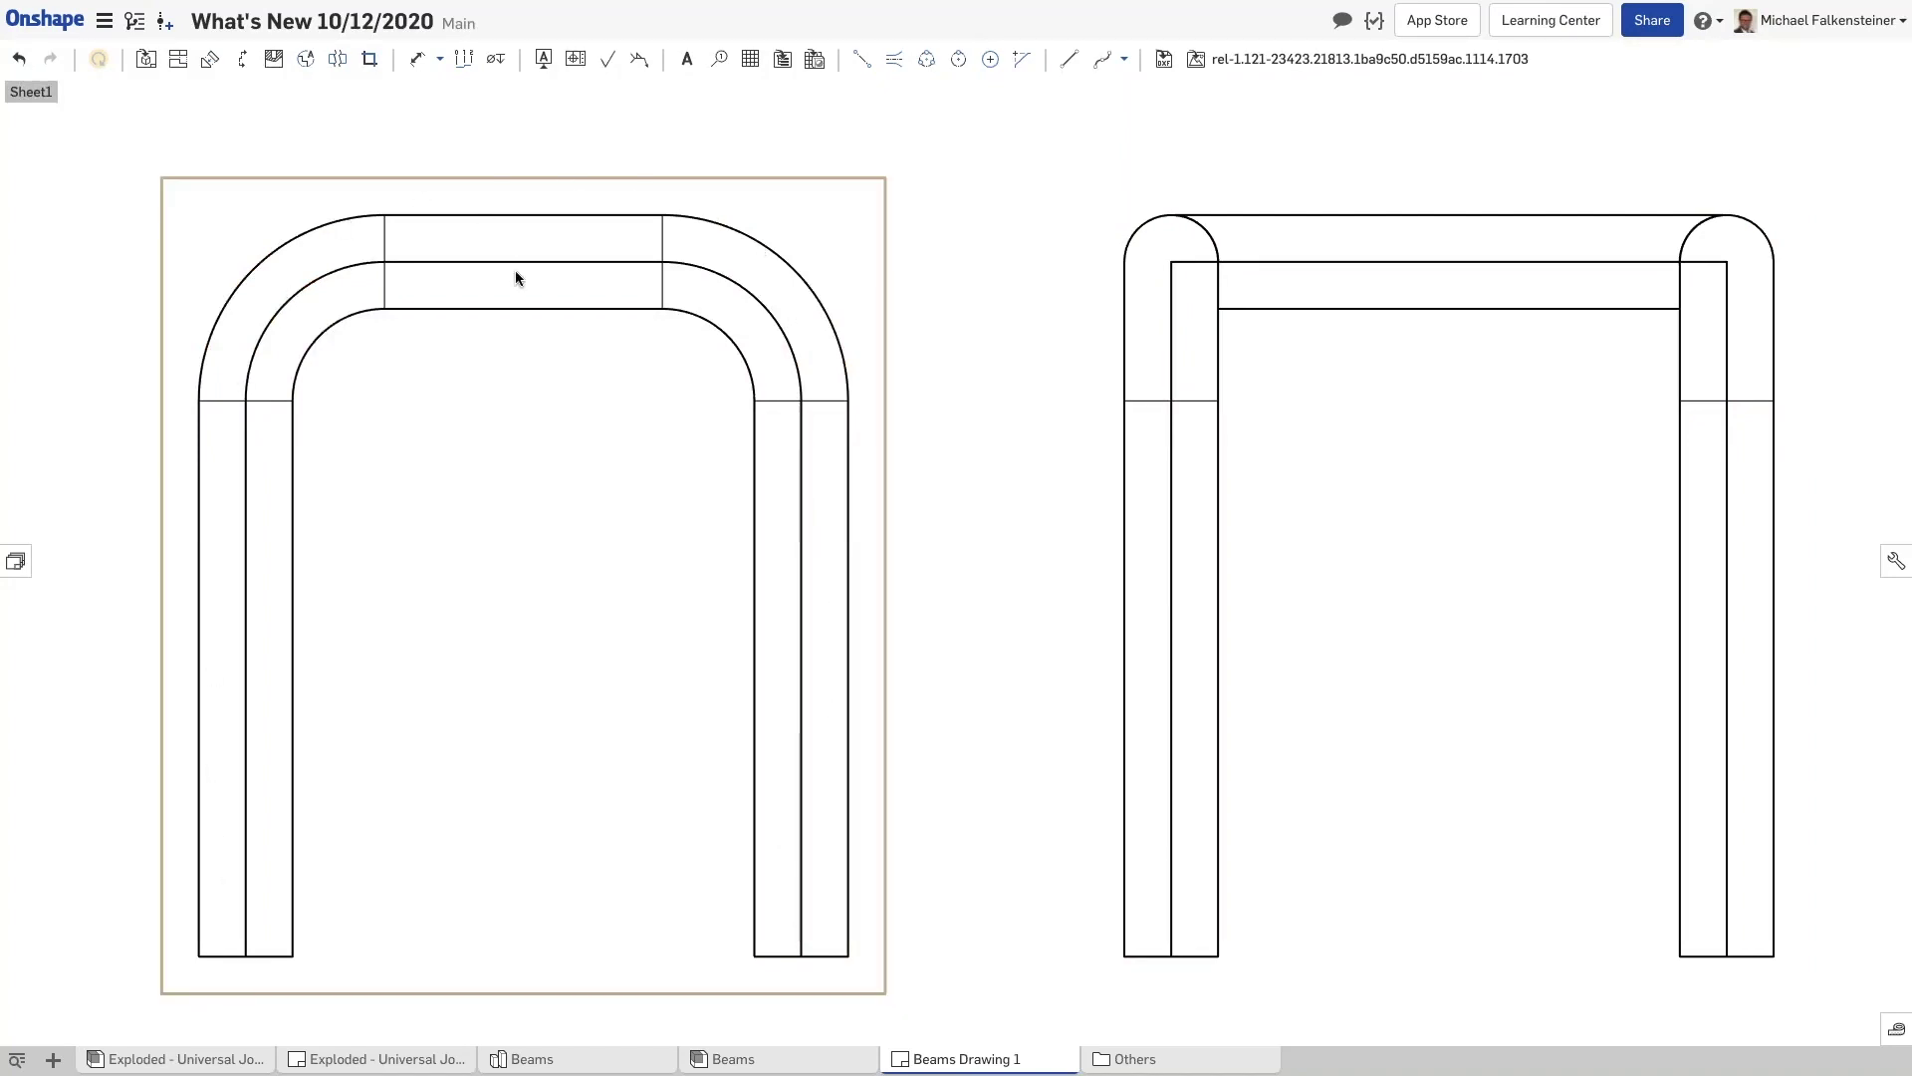
Edit Sketch 1 in the Beams part studio and convert its three lines and two arcs to construction geometry
scroll(510, 269, "down", 4)
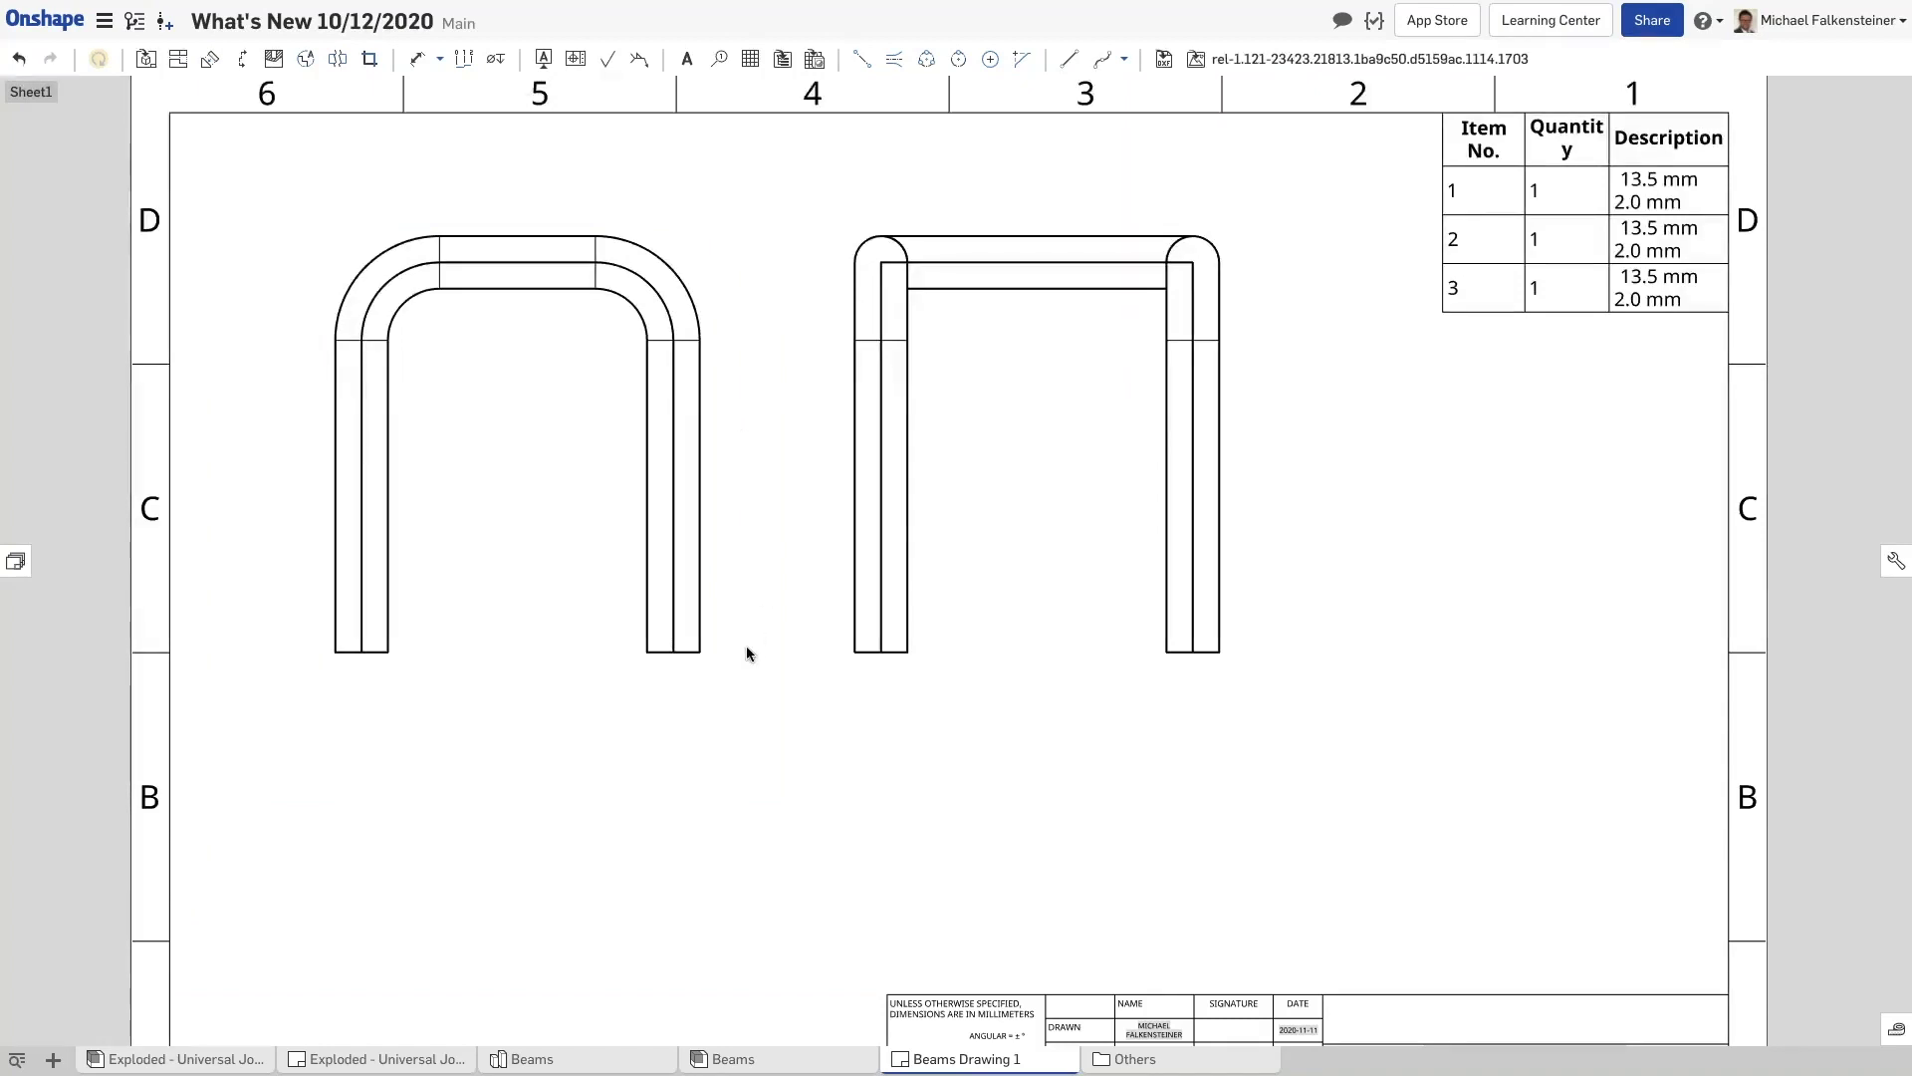
left_click(567, 1068)
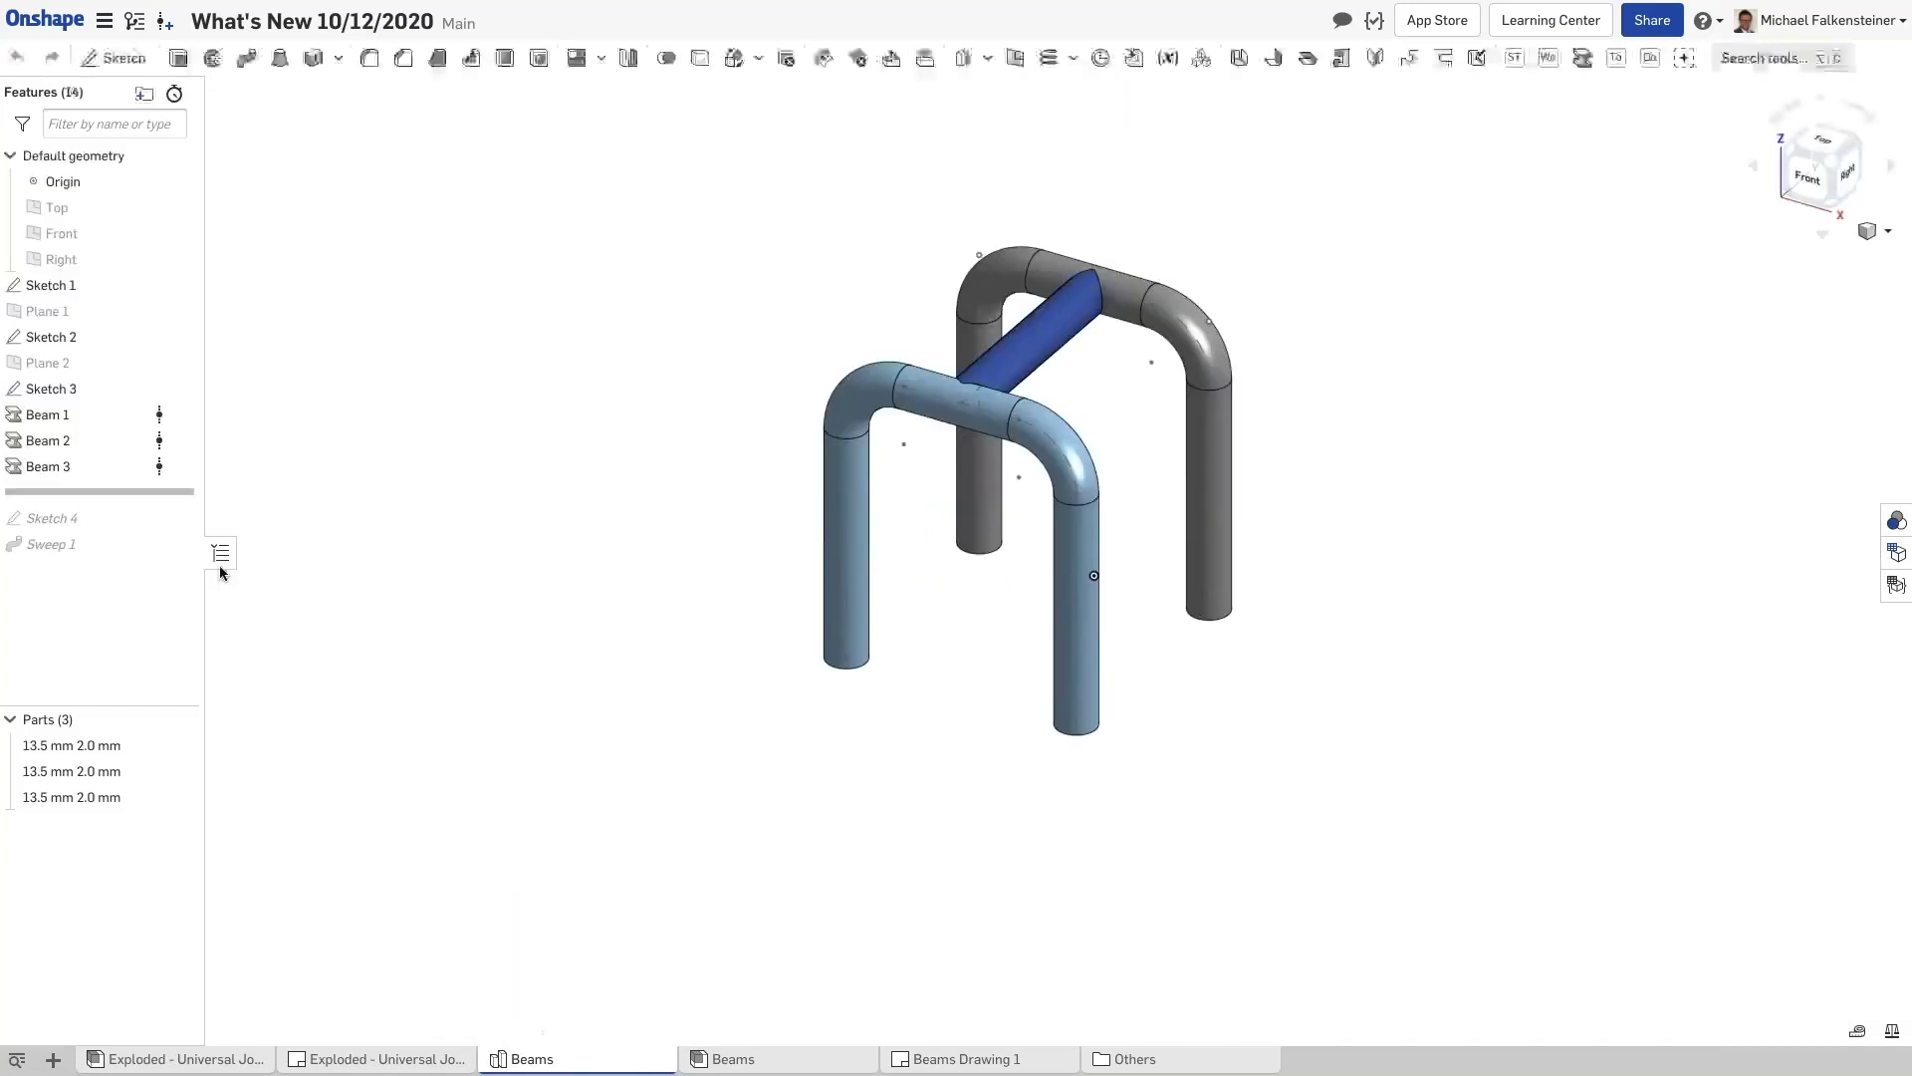
right_click(105, 296)
left_click(122, 332)
scroll(1099, 290, "up", 4)
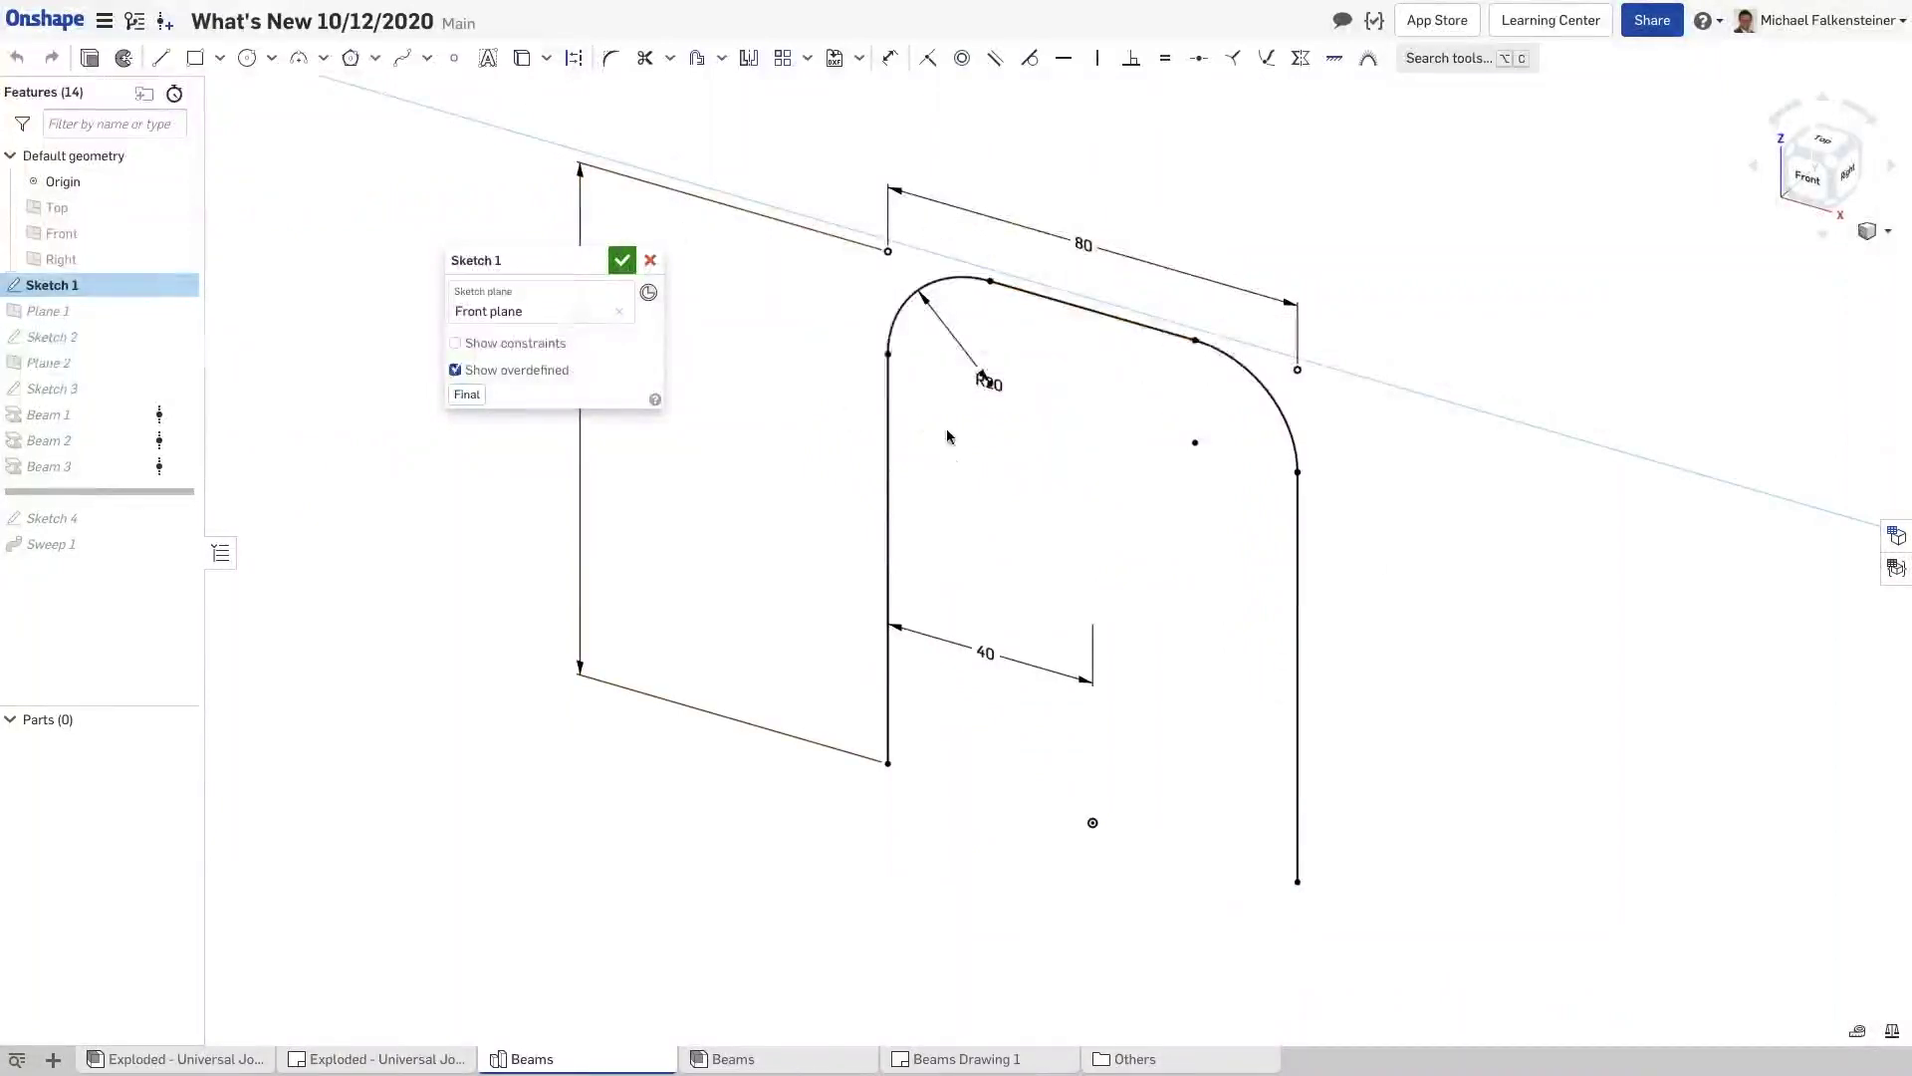
left_click(888, 408)
left_click(937, 309)
left_click(1022, 294)
left_click(1250, 377)
left_click(1298, 538)
left_click(573, 58)
key("Return")
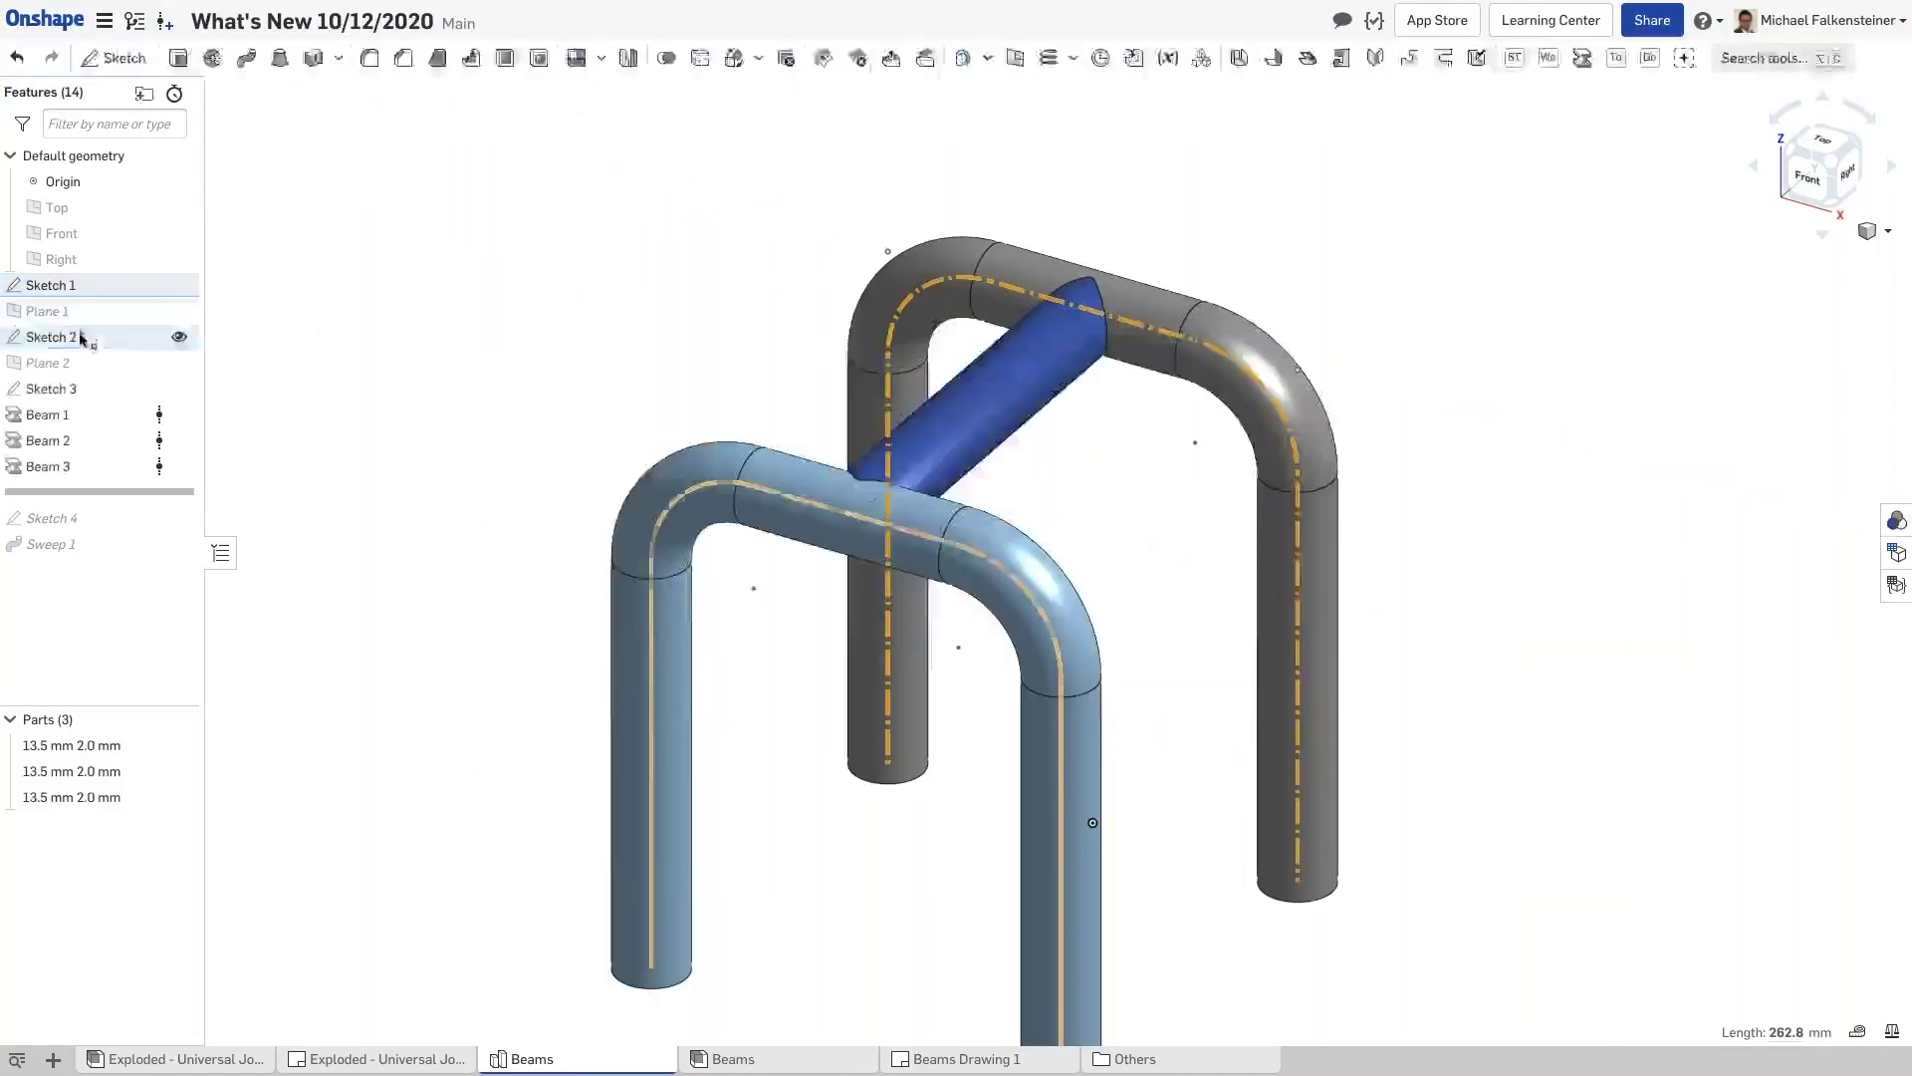
Edit Sketch 2 and convert its three lines and two arcs to construction geometry
right_click(92, 339)
left_click(99, 347)
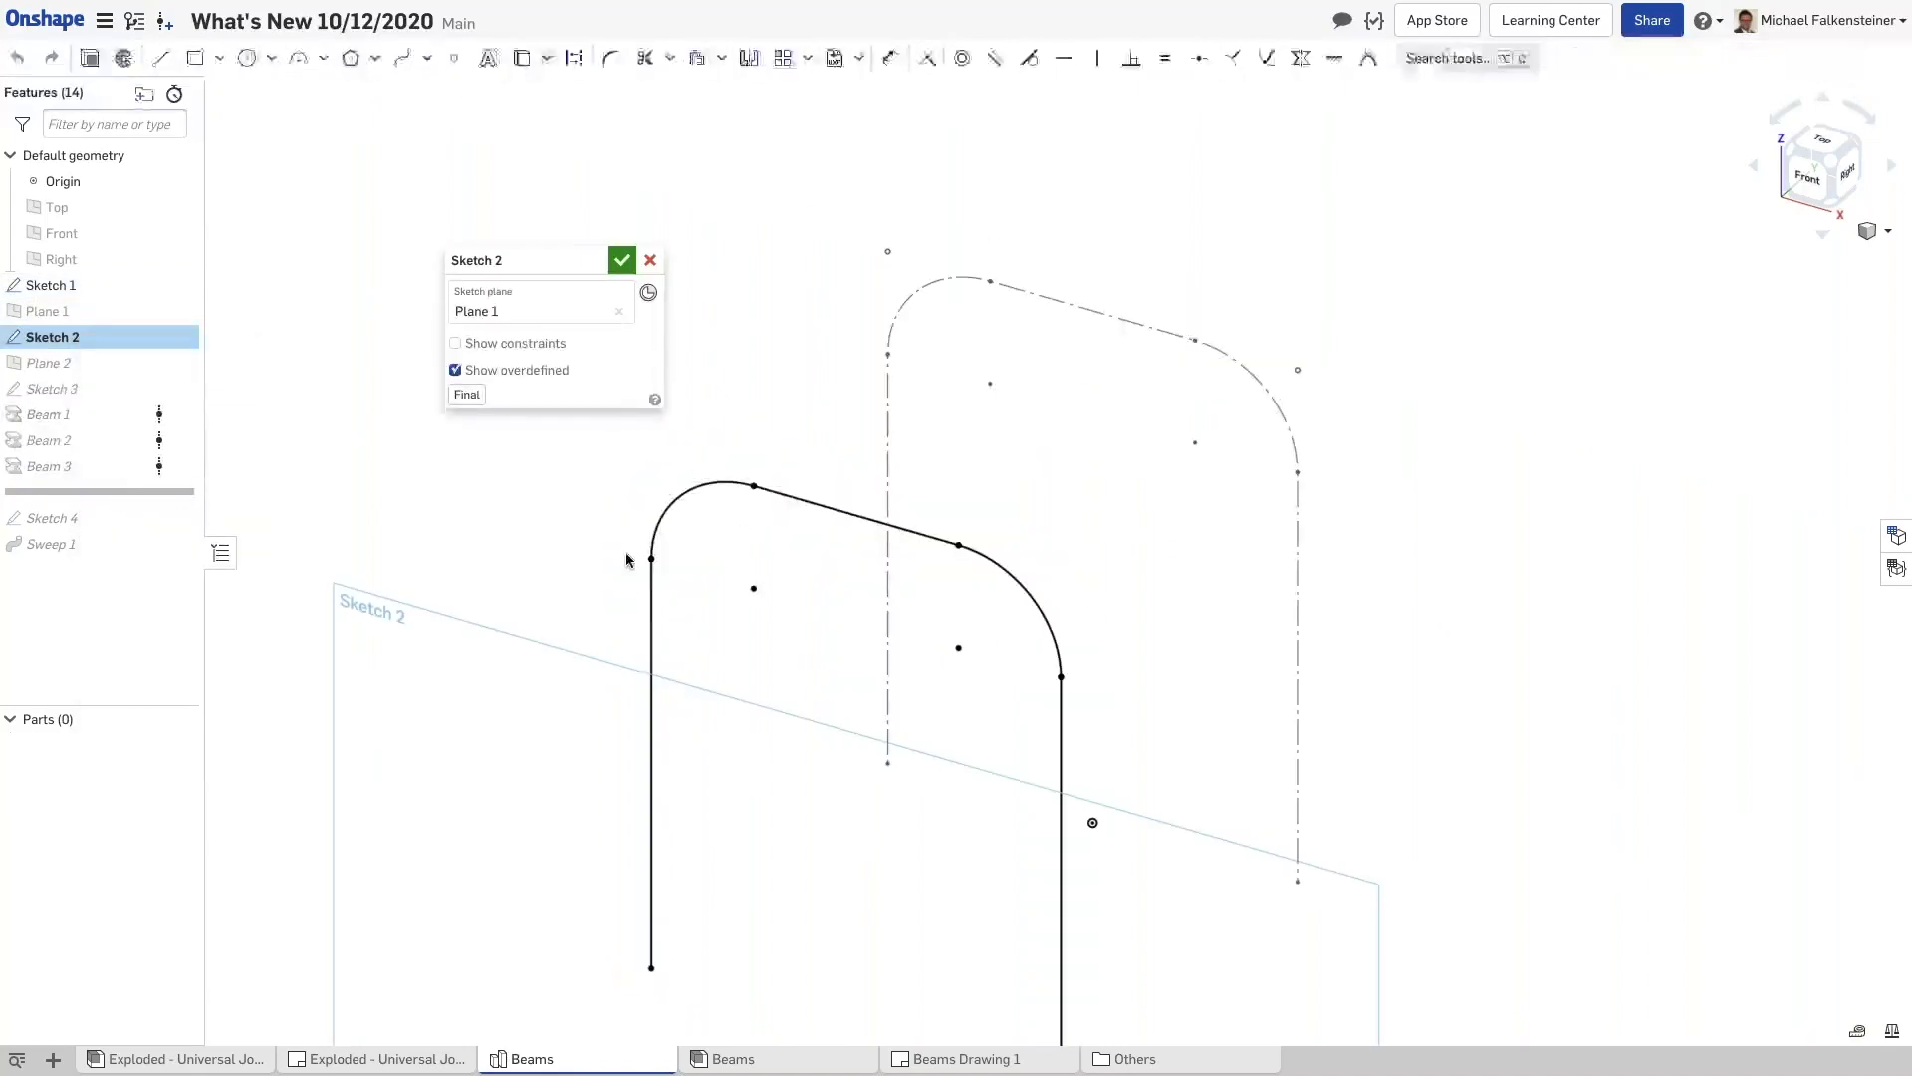
left_click(652, 589)
left_click(671, 503)
left_click(836, 516)
left_click(1040, 617)
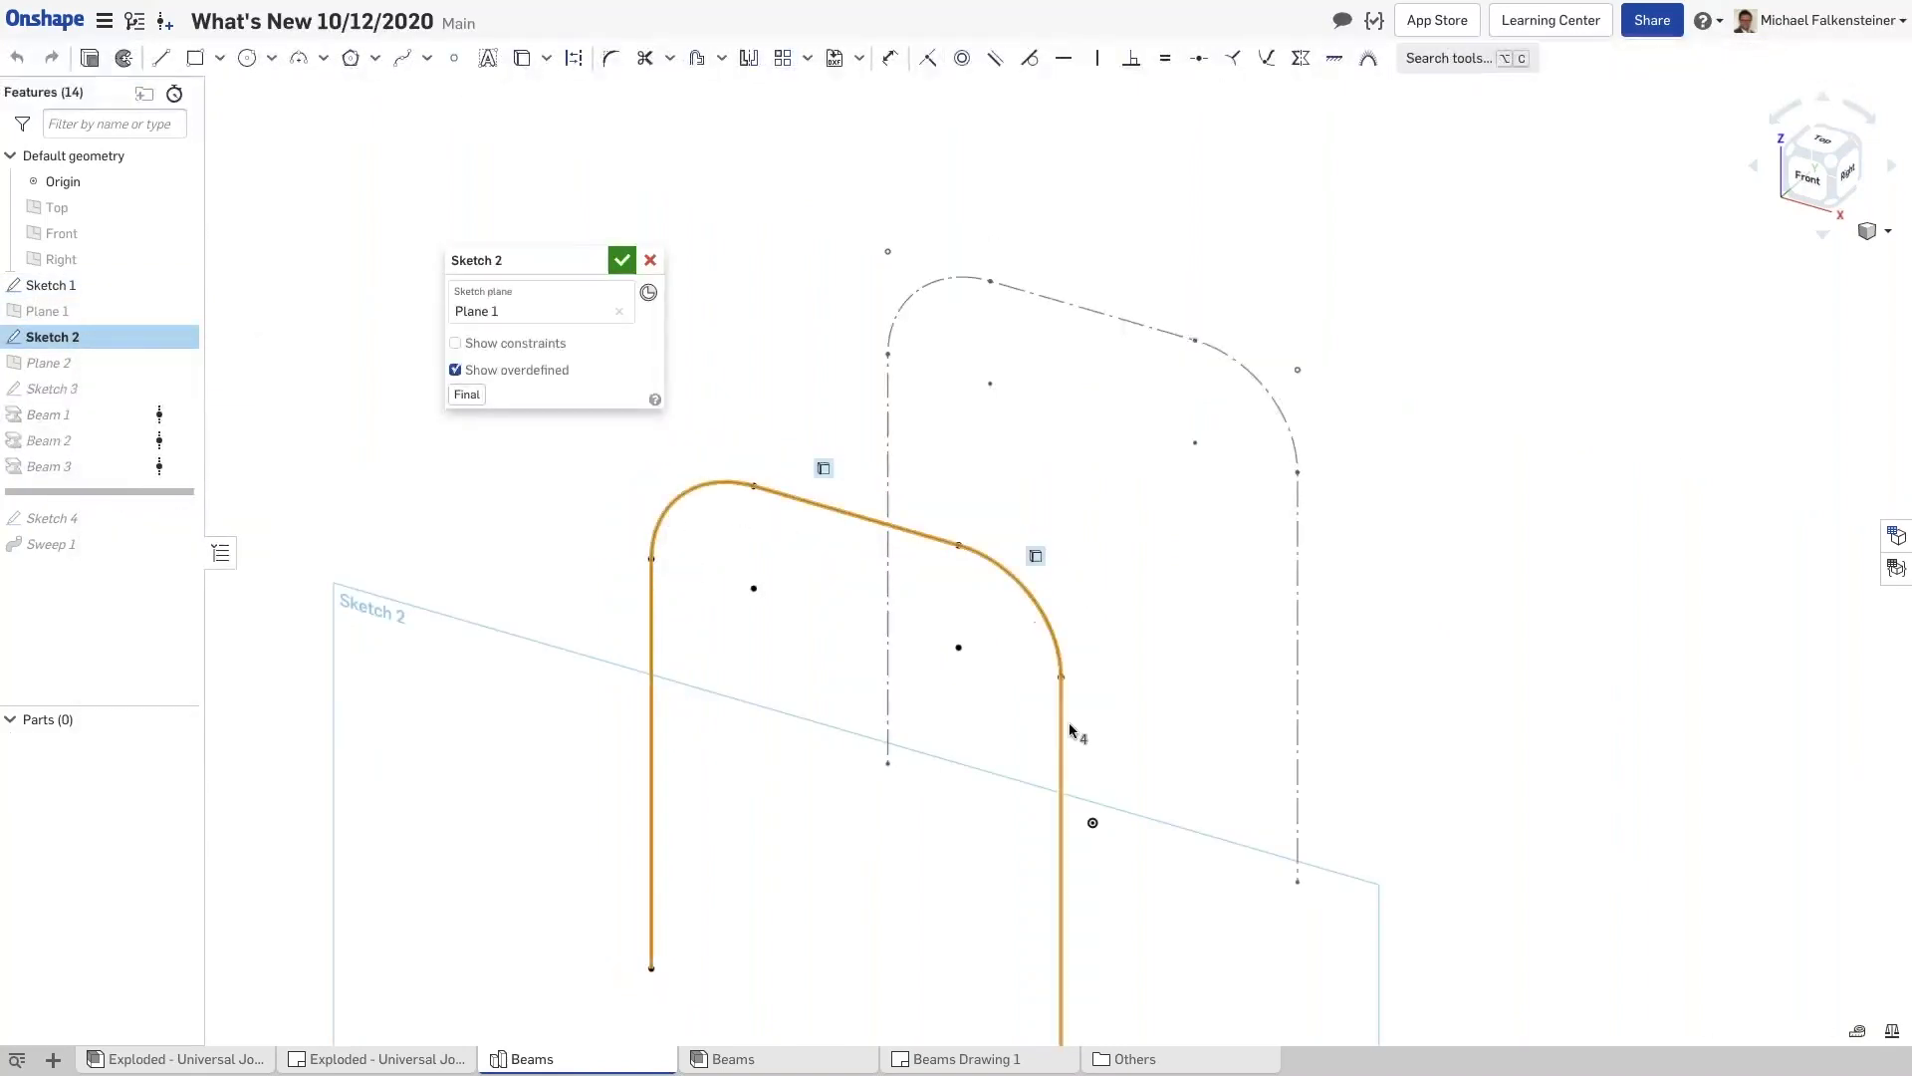
left_click(1061, 737)
left_click(570, 61)
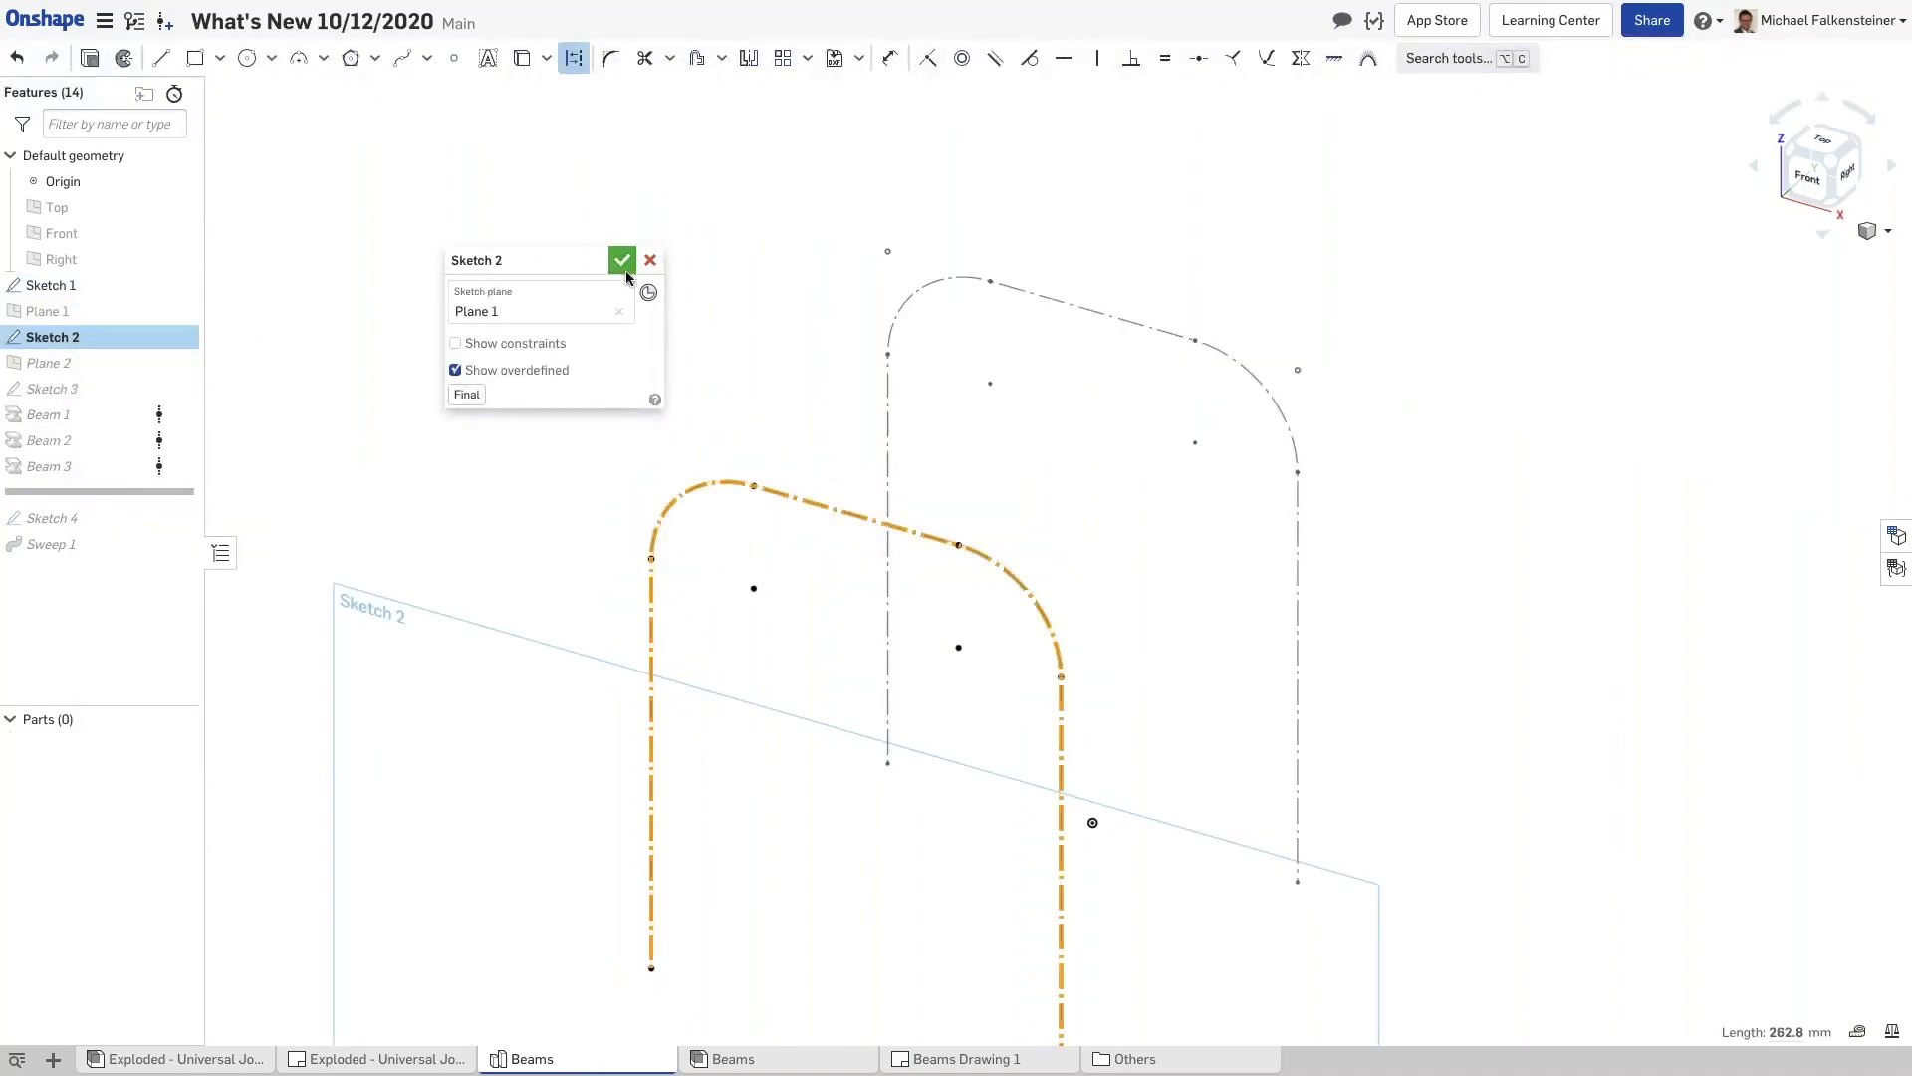
left_click(622, 260)
Edit Sketch 3 and convert its single connecting line to construction geometry
right_click(88, 398)
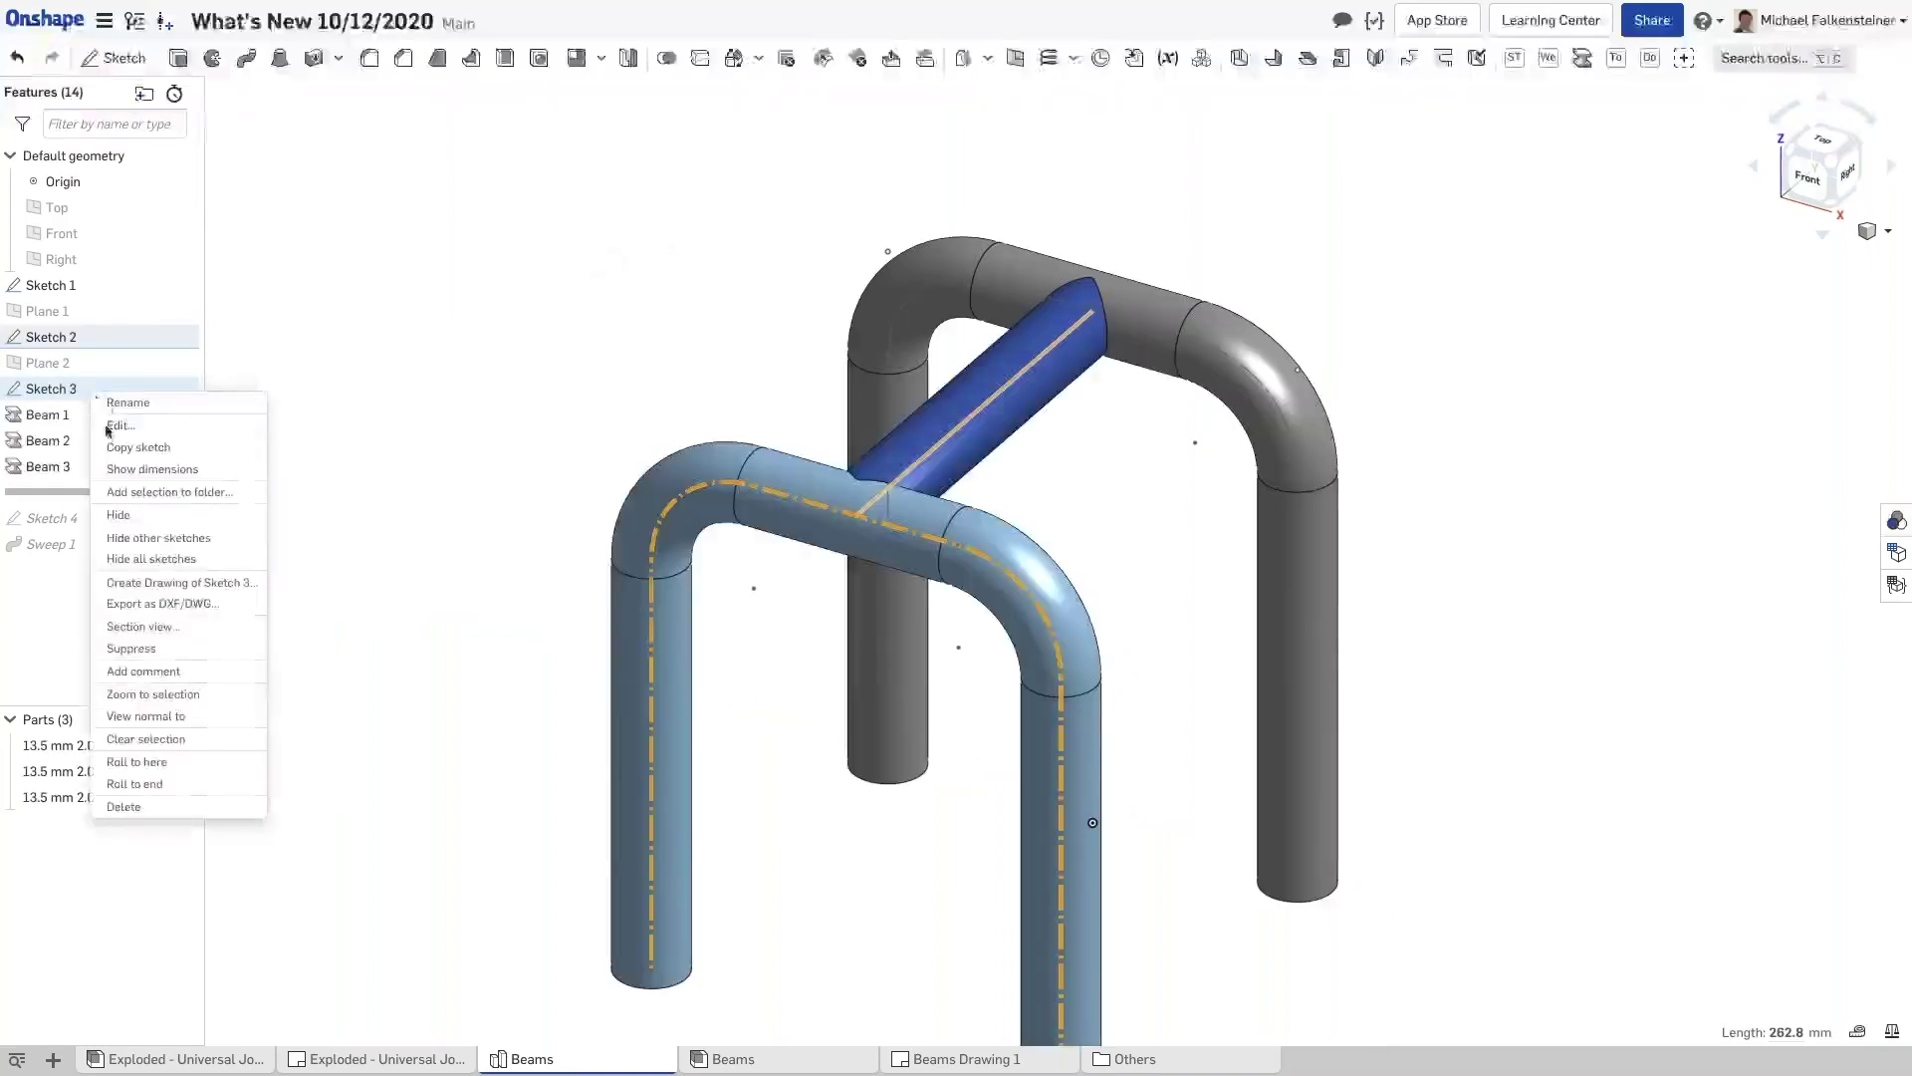
left_click(111, 418)
left_click(878, 511)
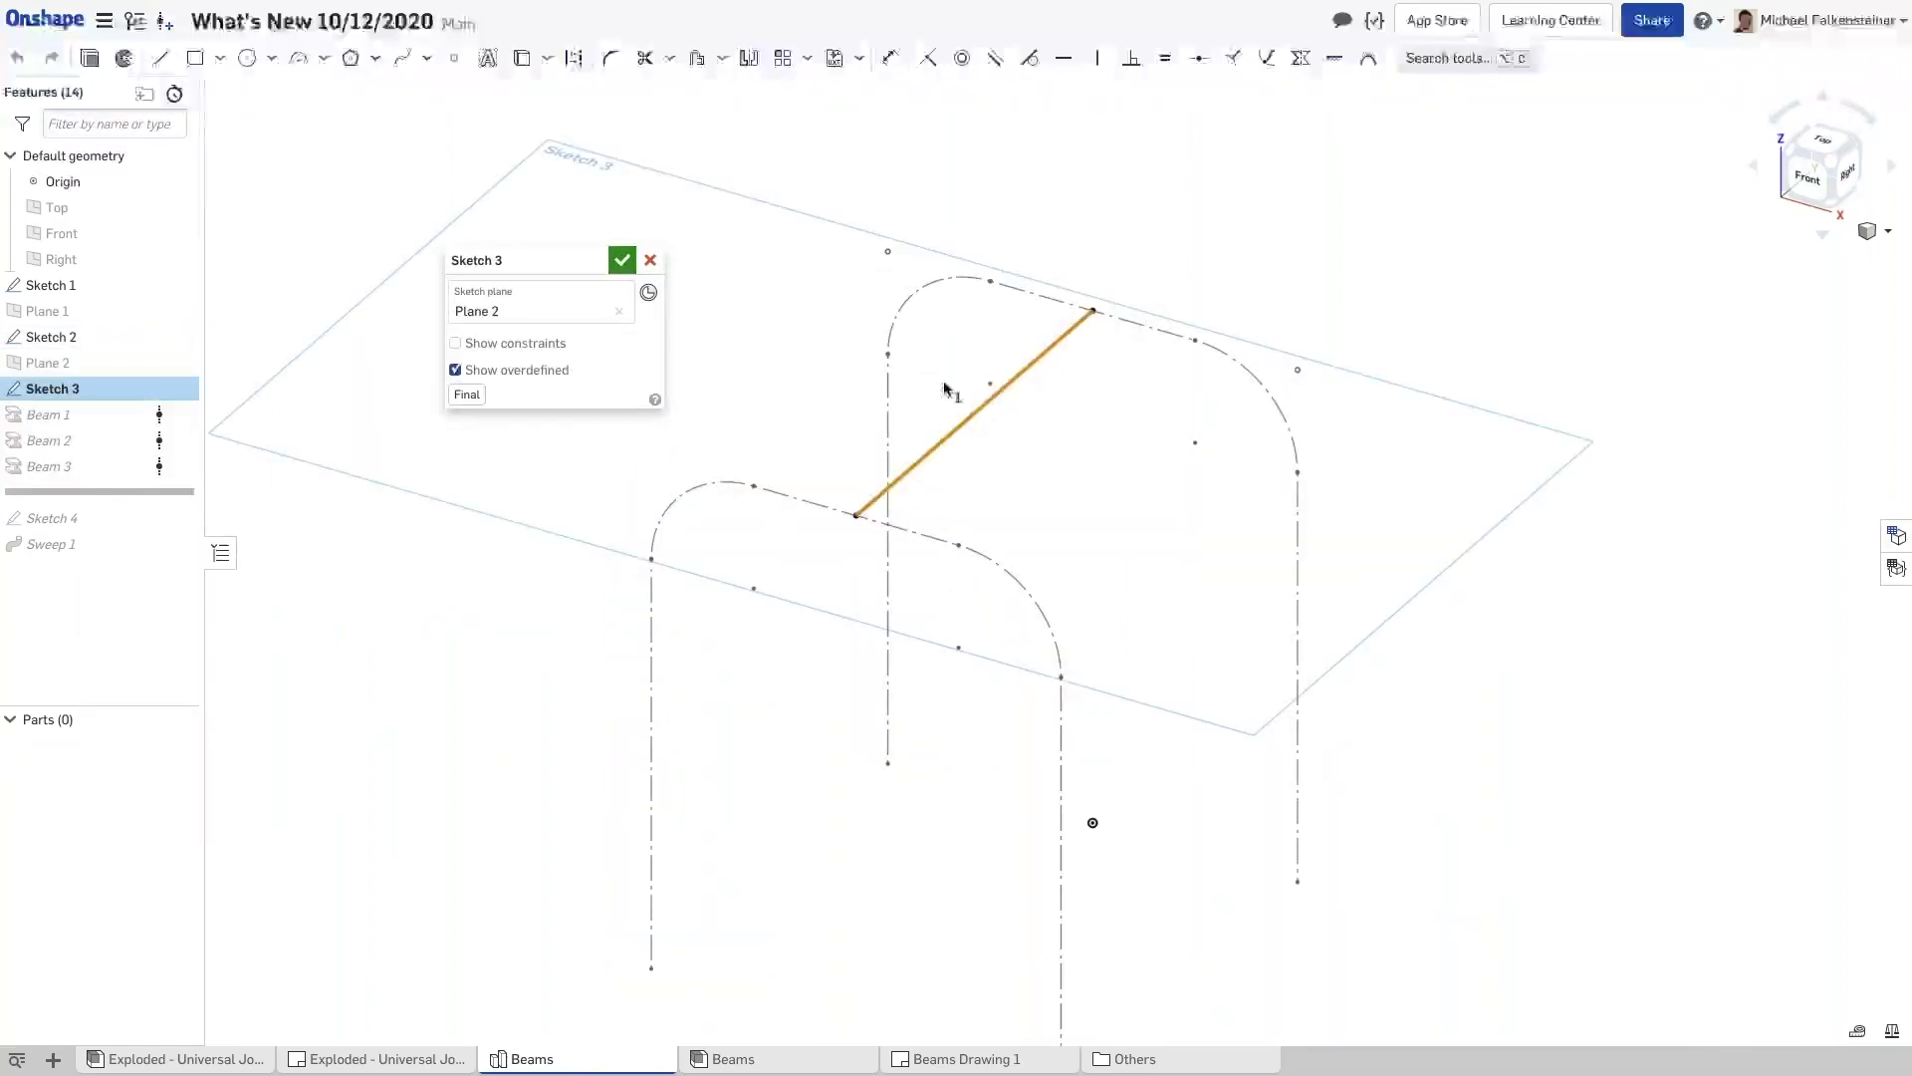
left_click(574, 57)
left_click(621, 261)
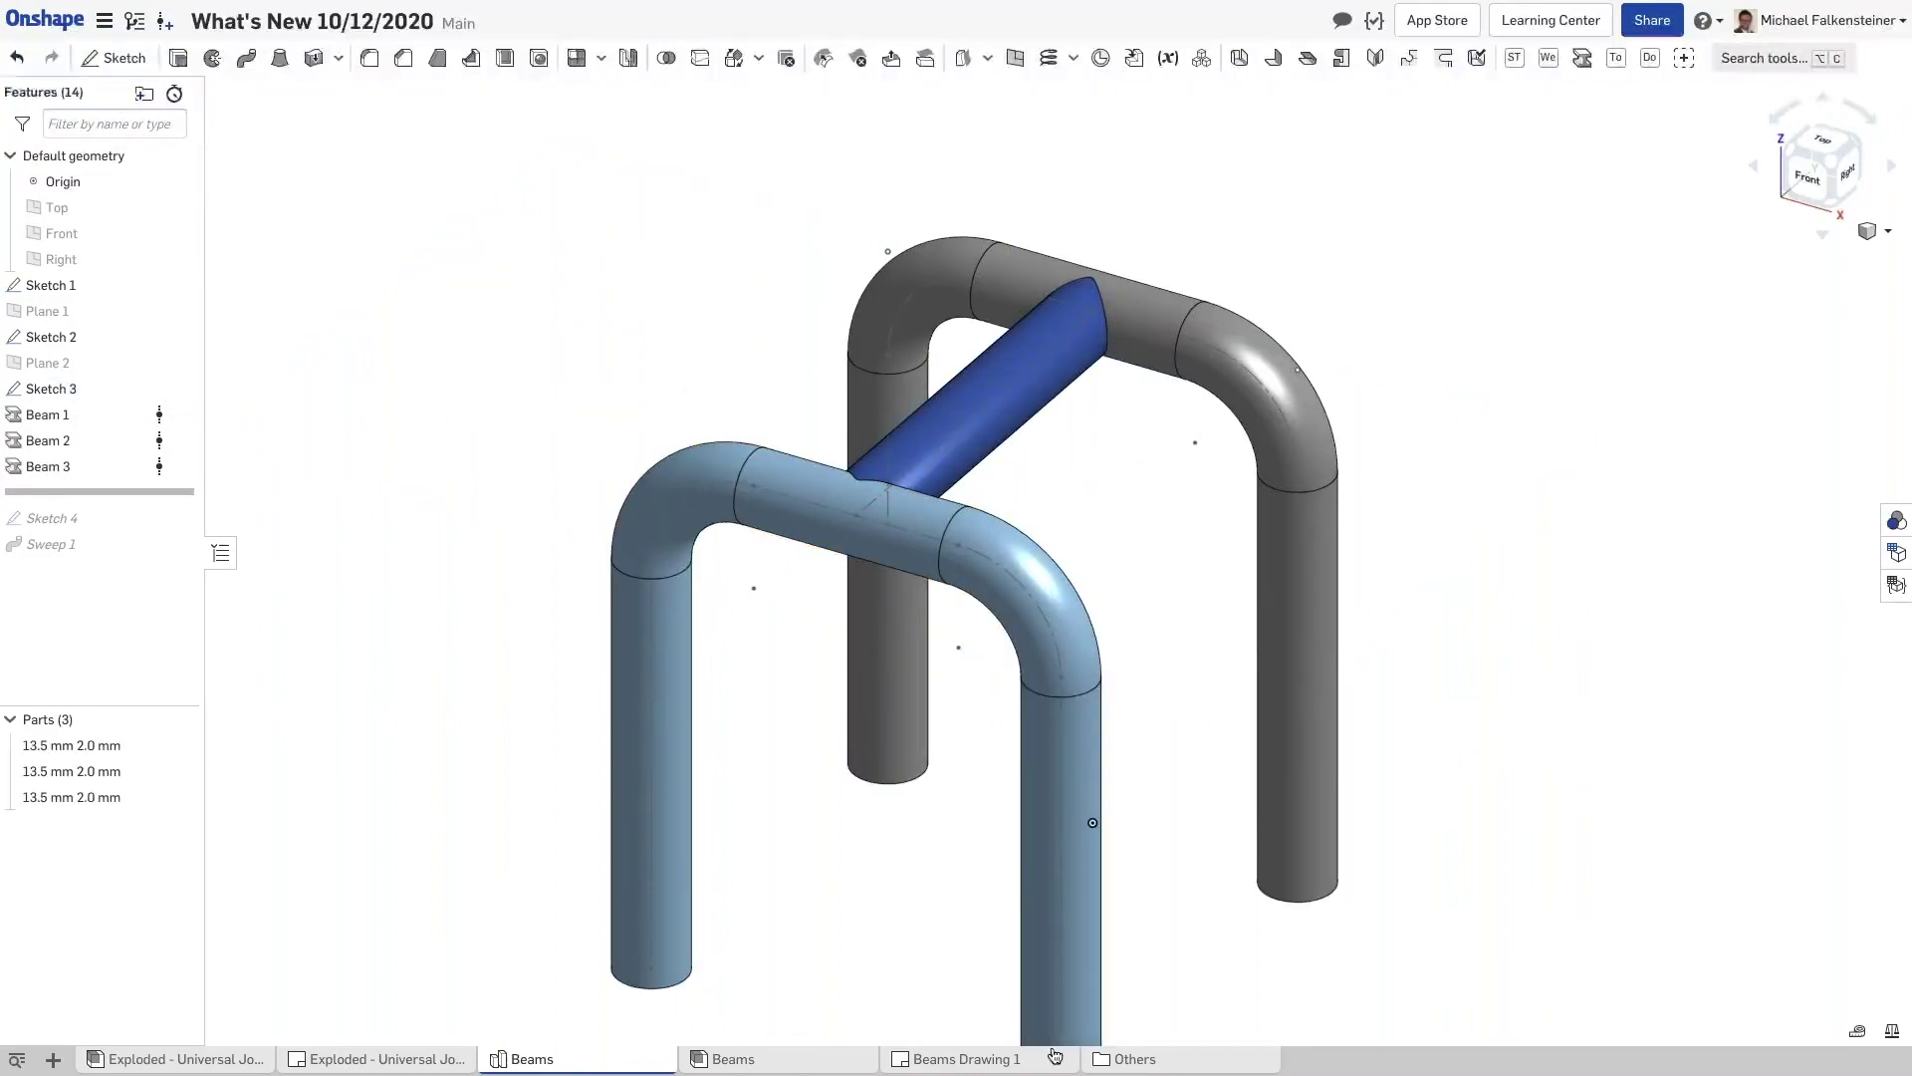
Check the Beams assembly and update Beams Drawing 1 with the construction-line sketches
left_click(805, 1060)
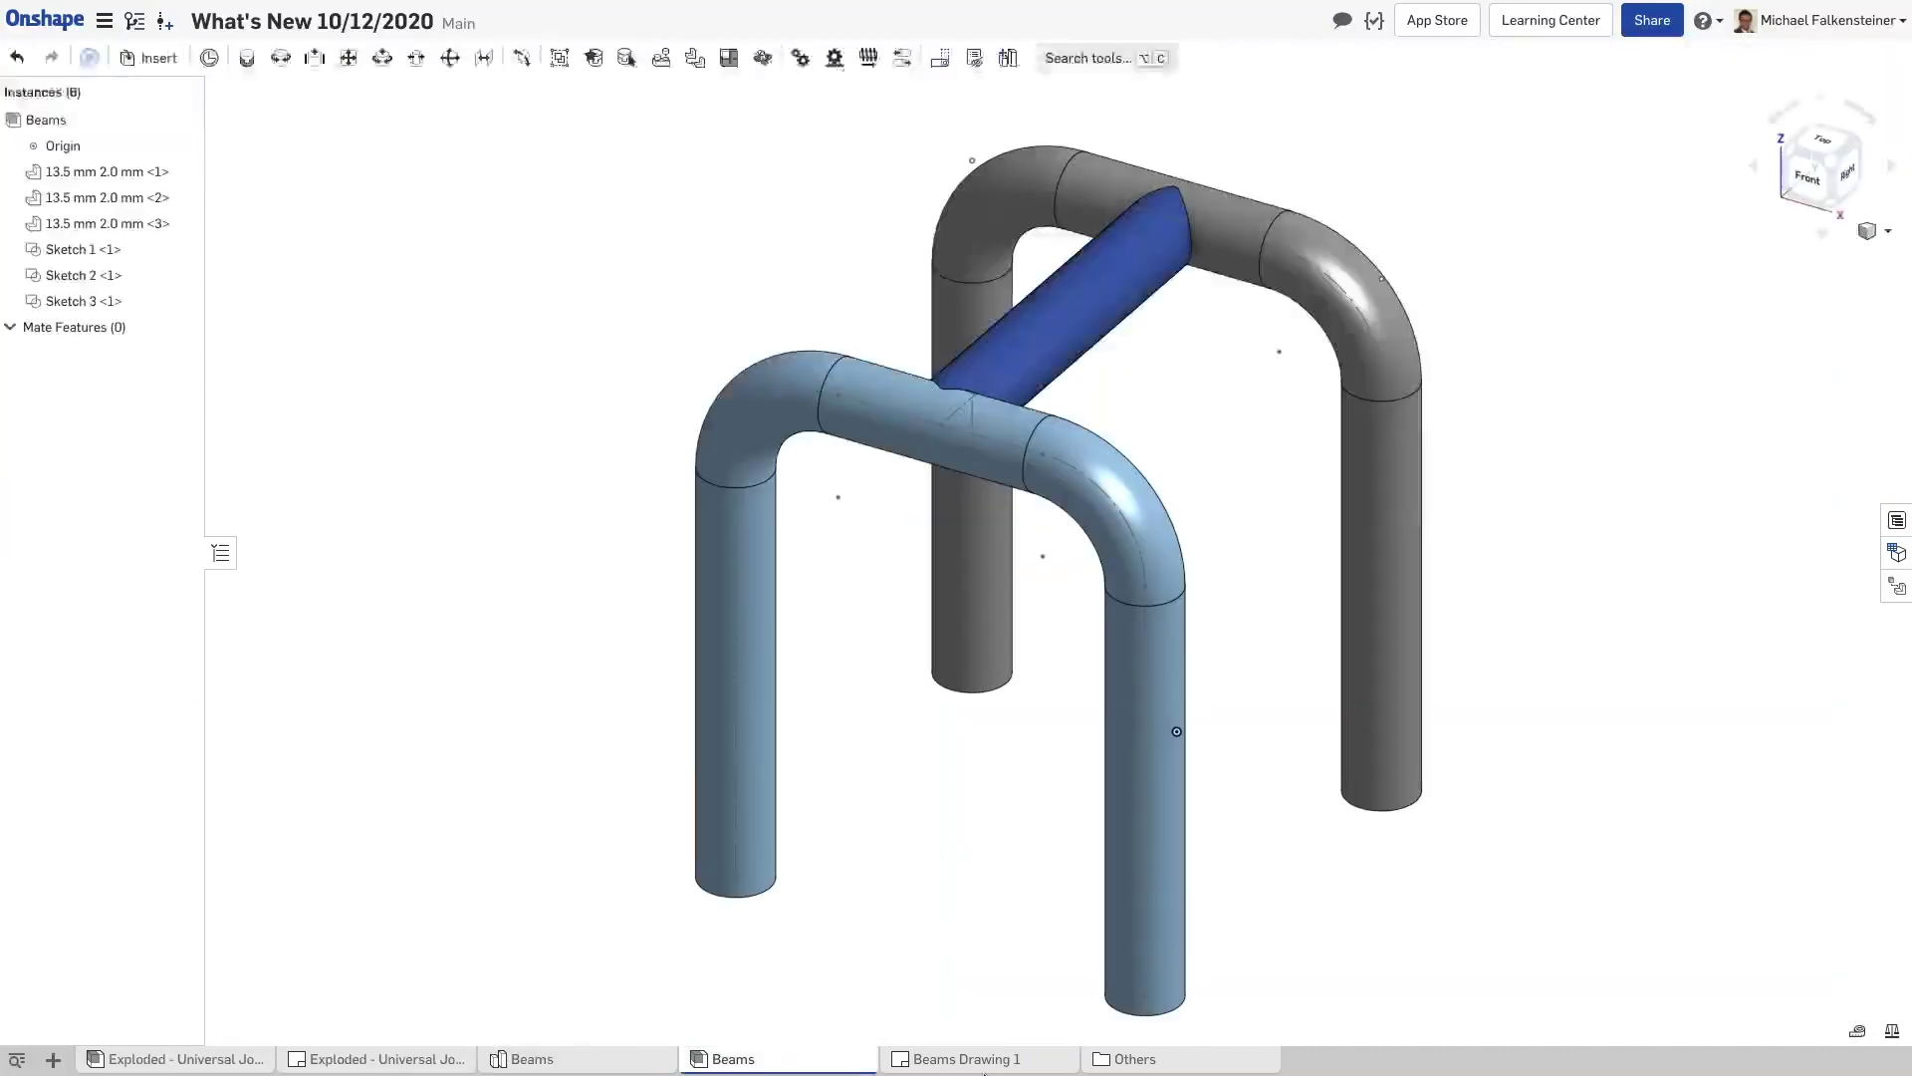
left_click(977, 1060)
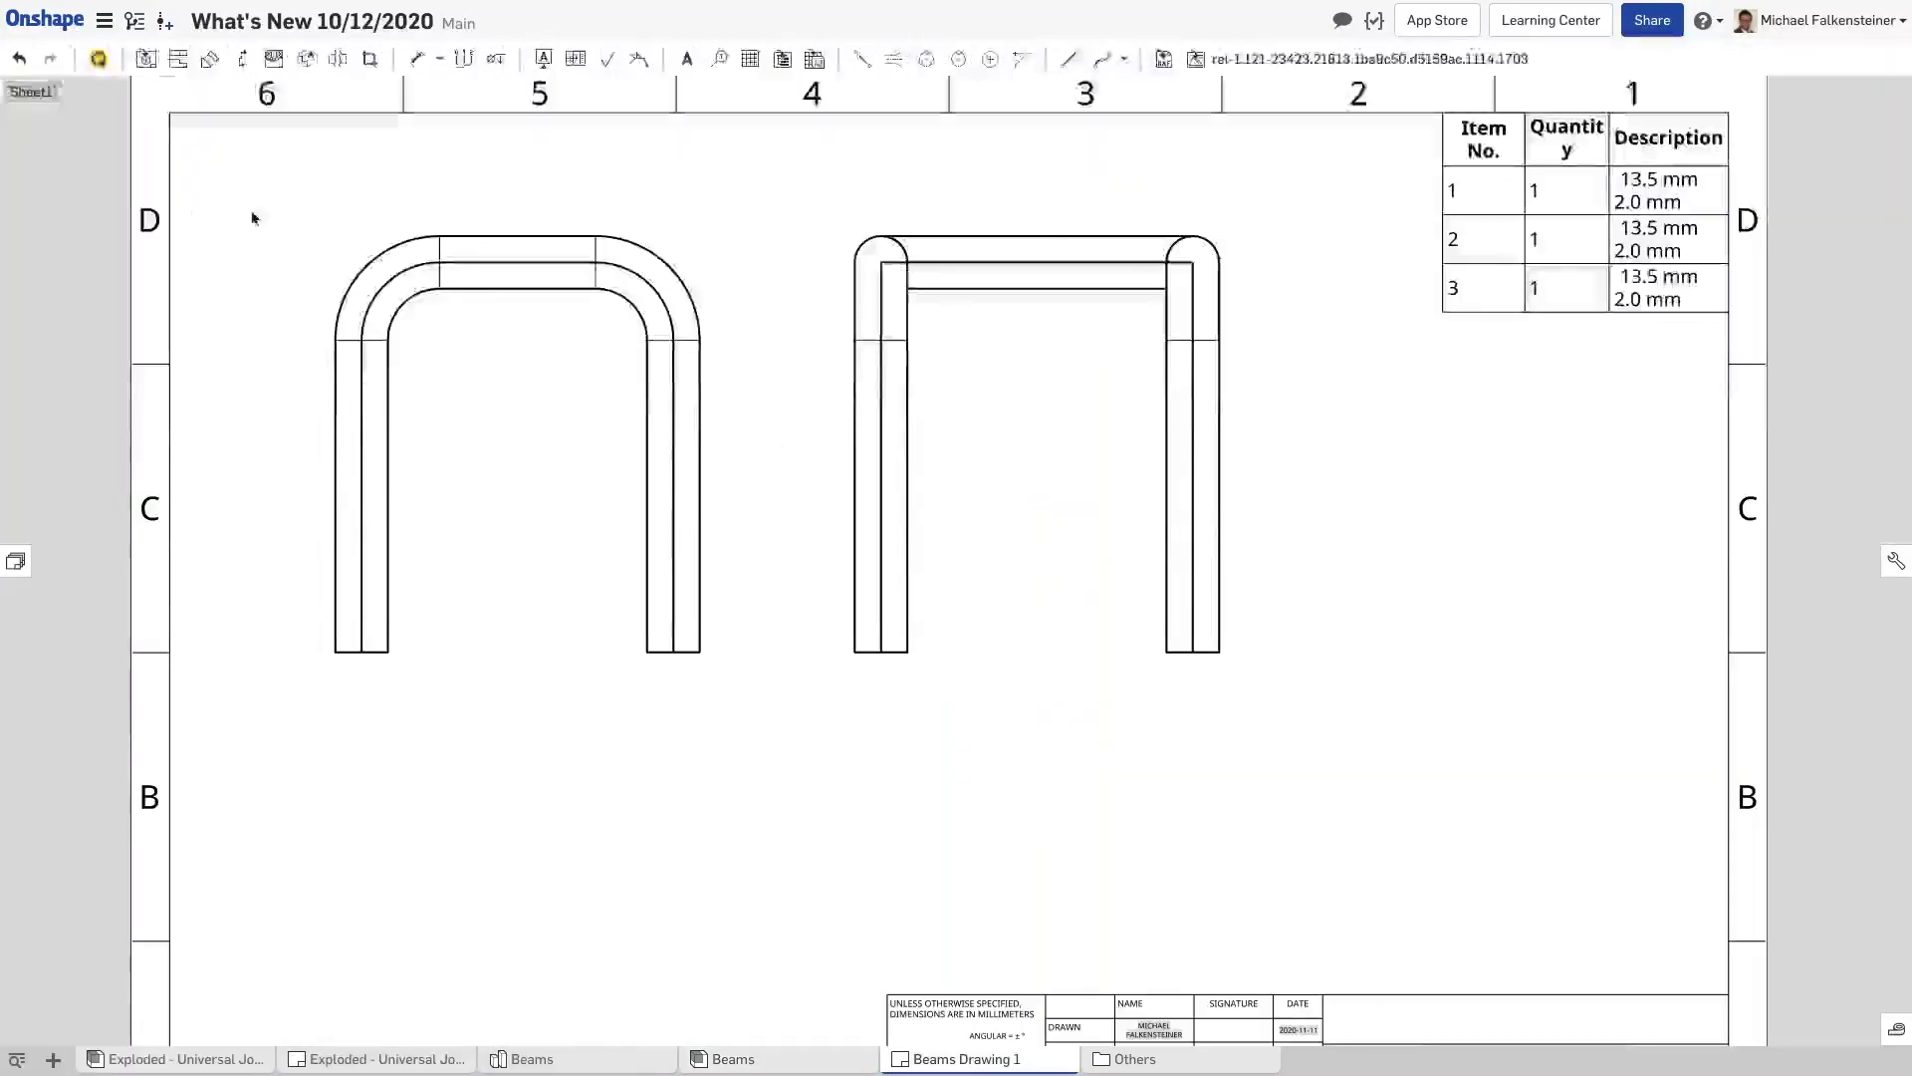
left_click(99, 60)
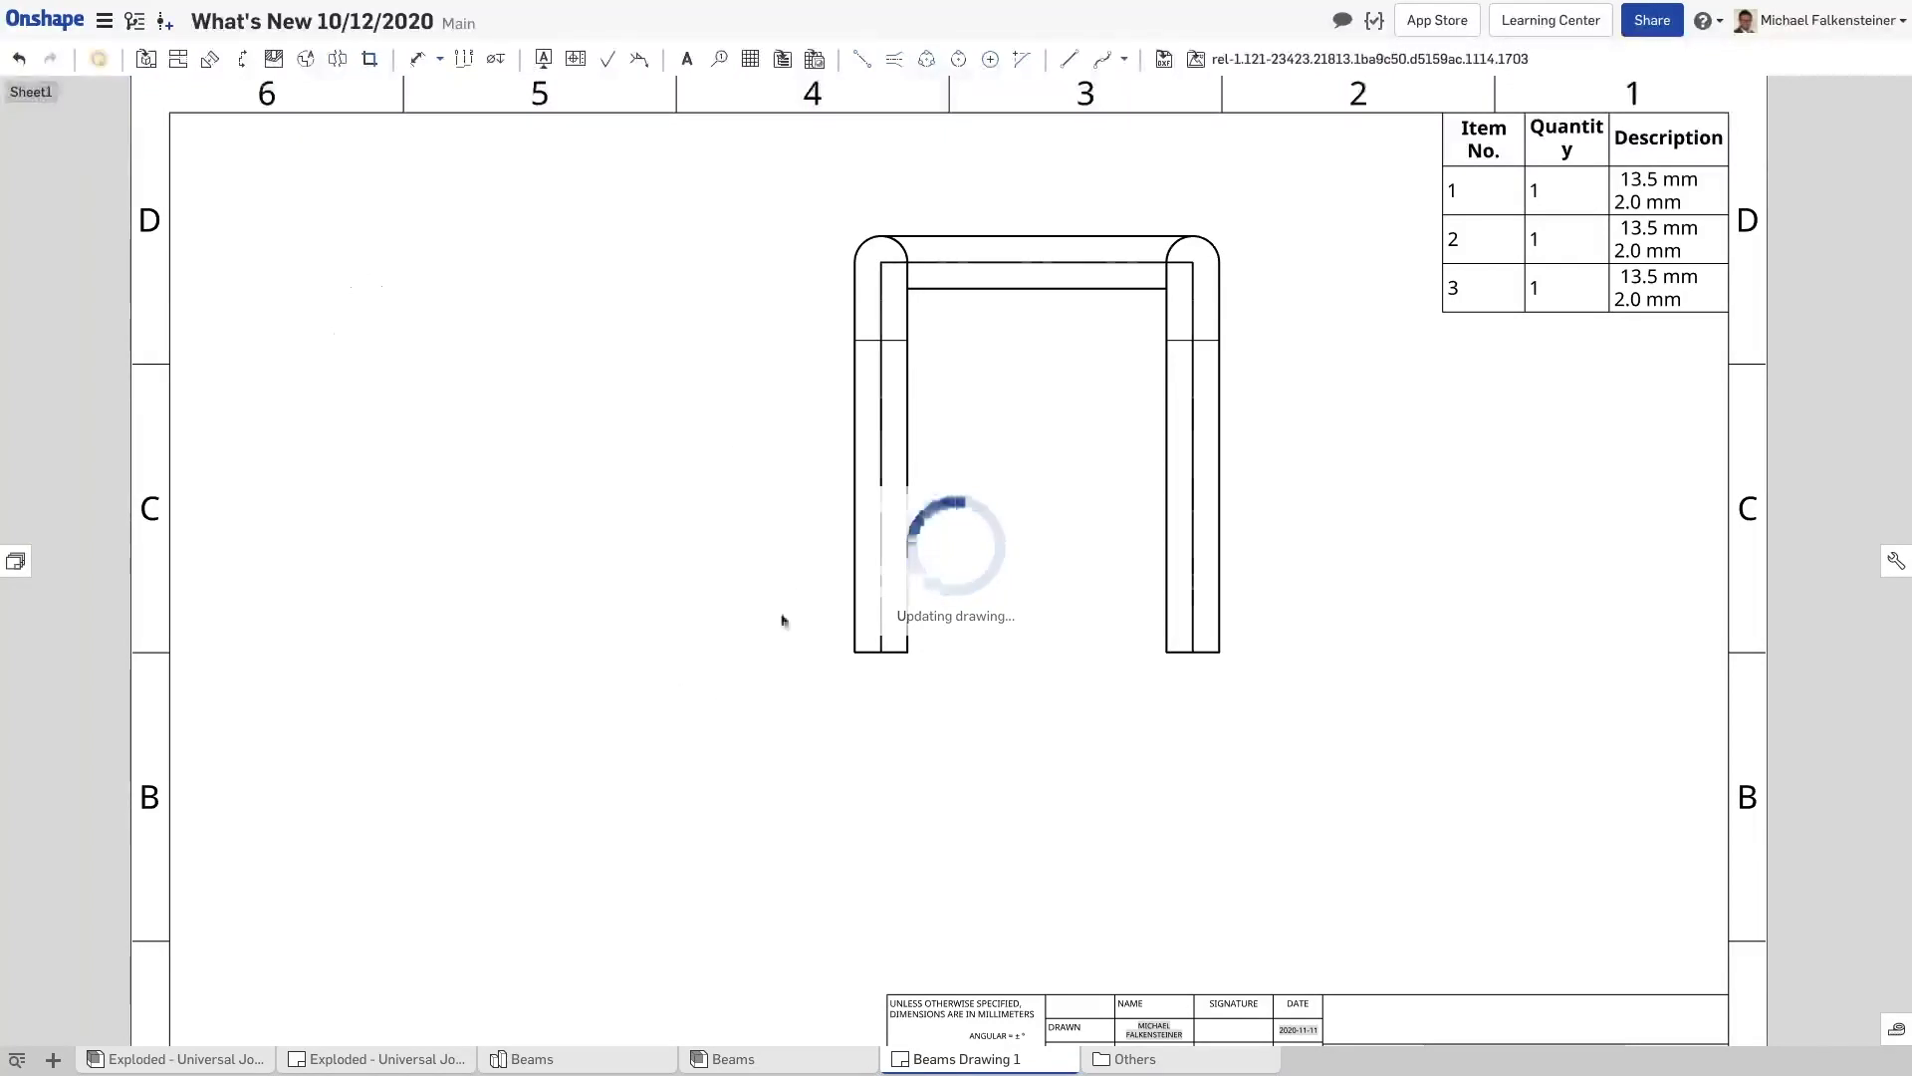
Dimension the front view's right leg centreline length and right bend centreline radius, and shift the leg's dimension text down slightly
left_click(431, 62)
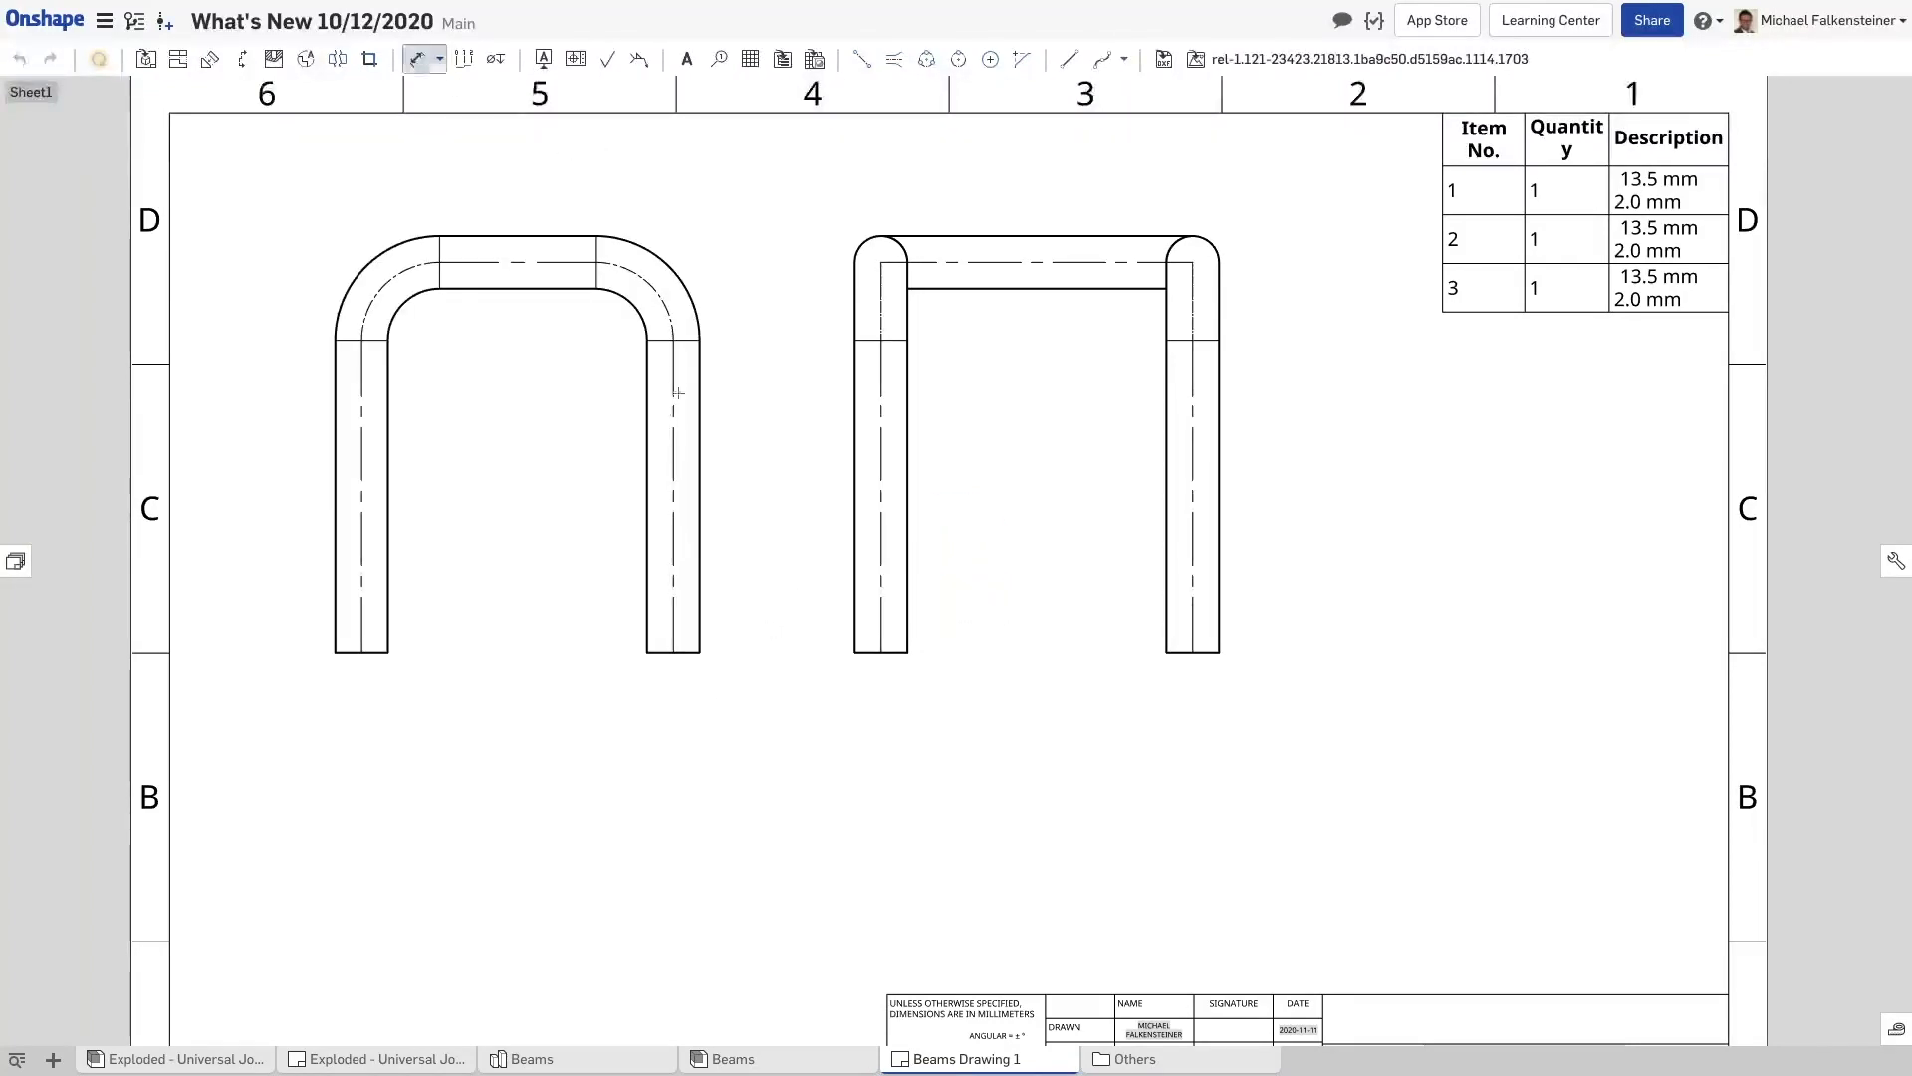
left_click(746, 445)
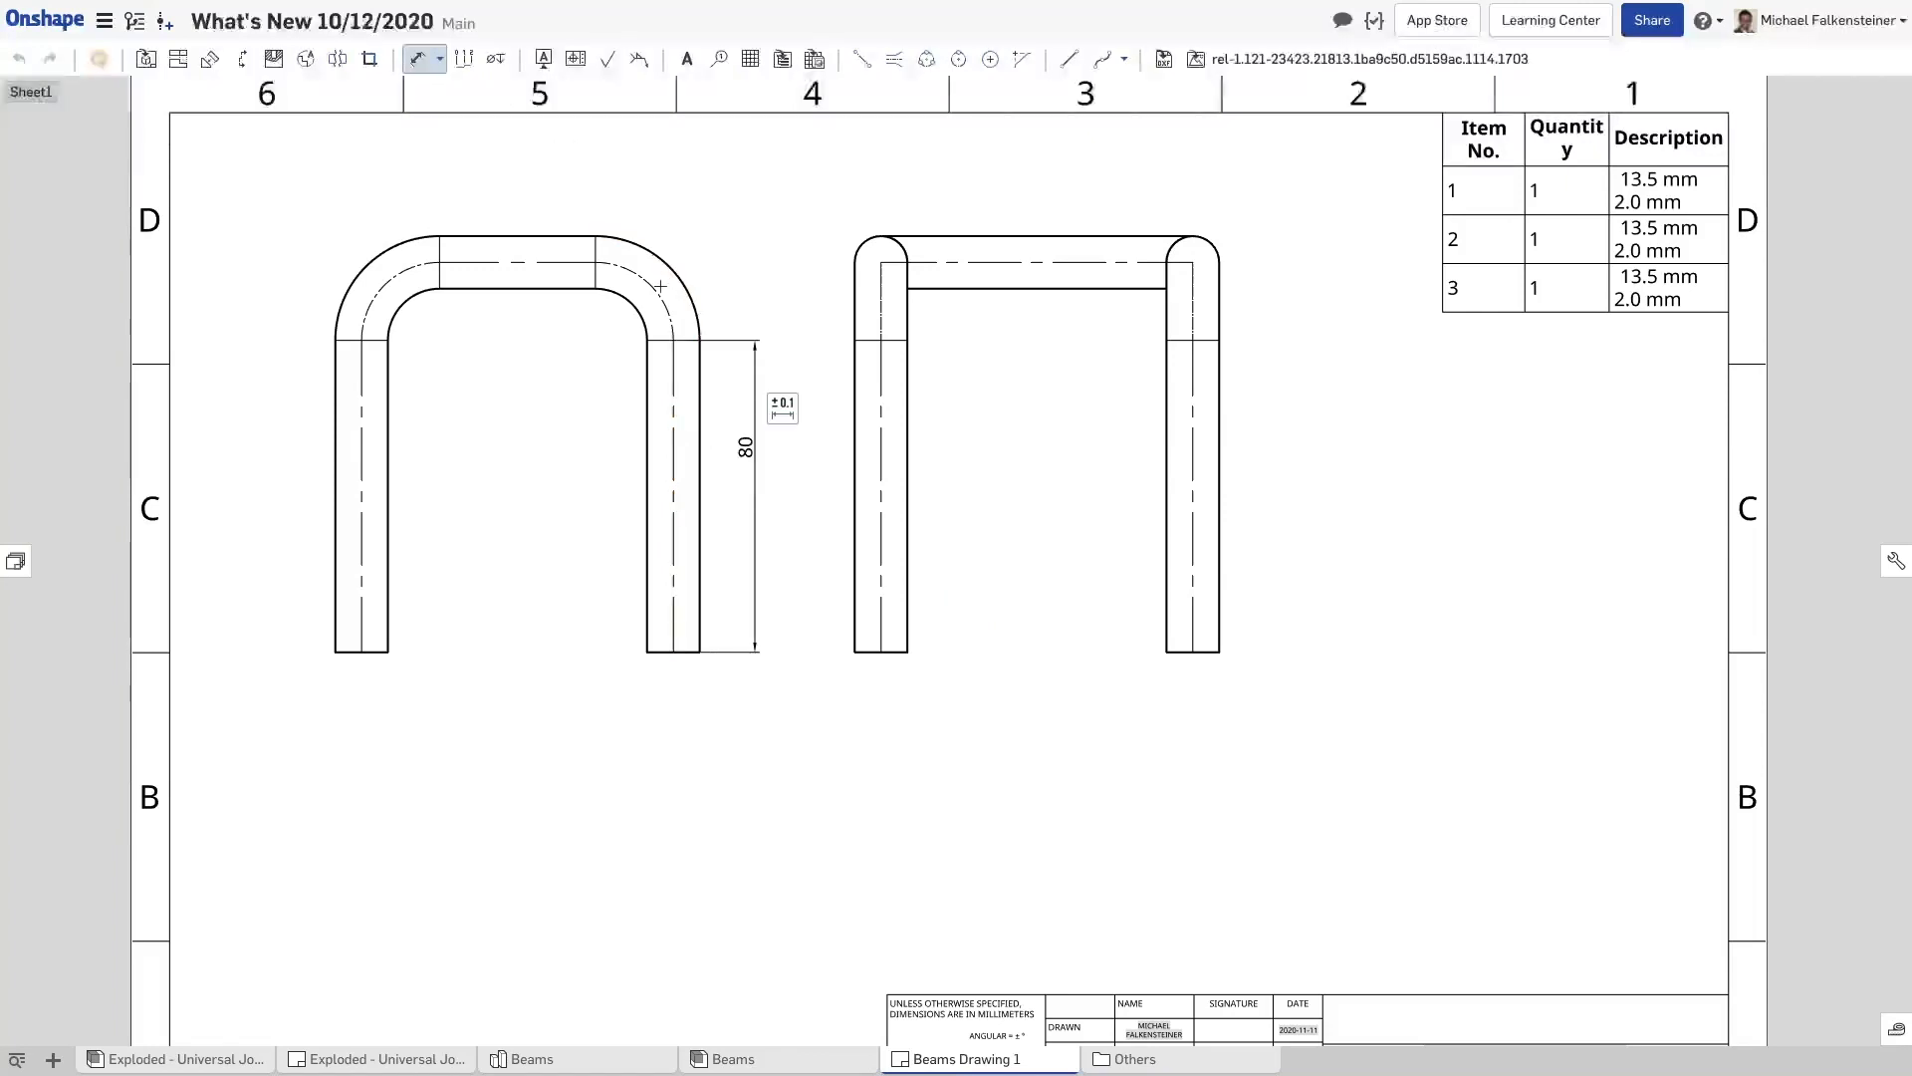
left_click(651, 287)
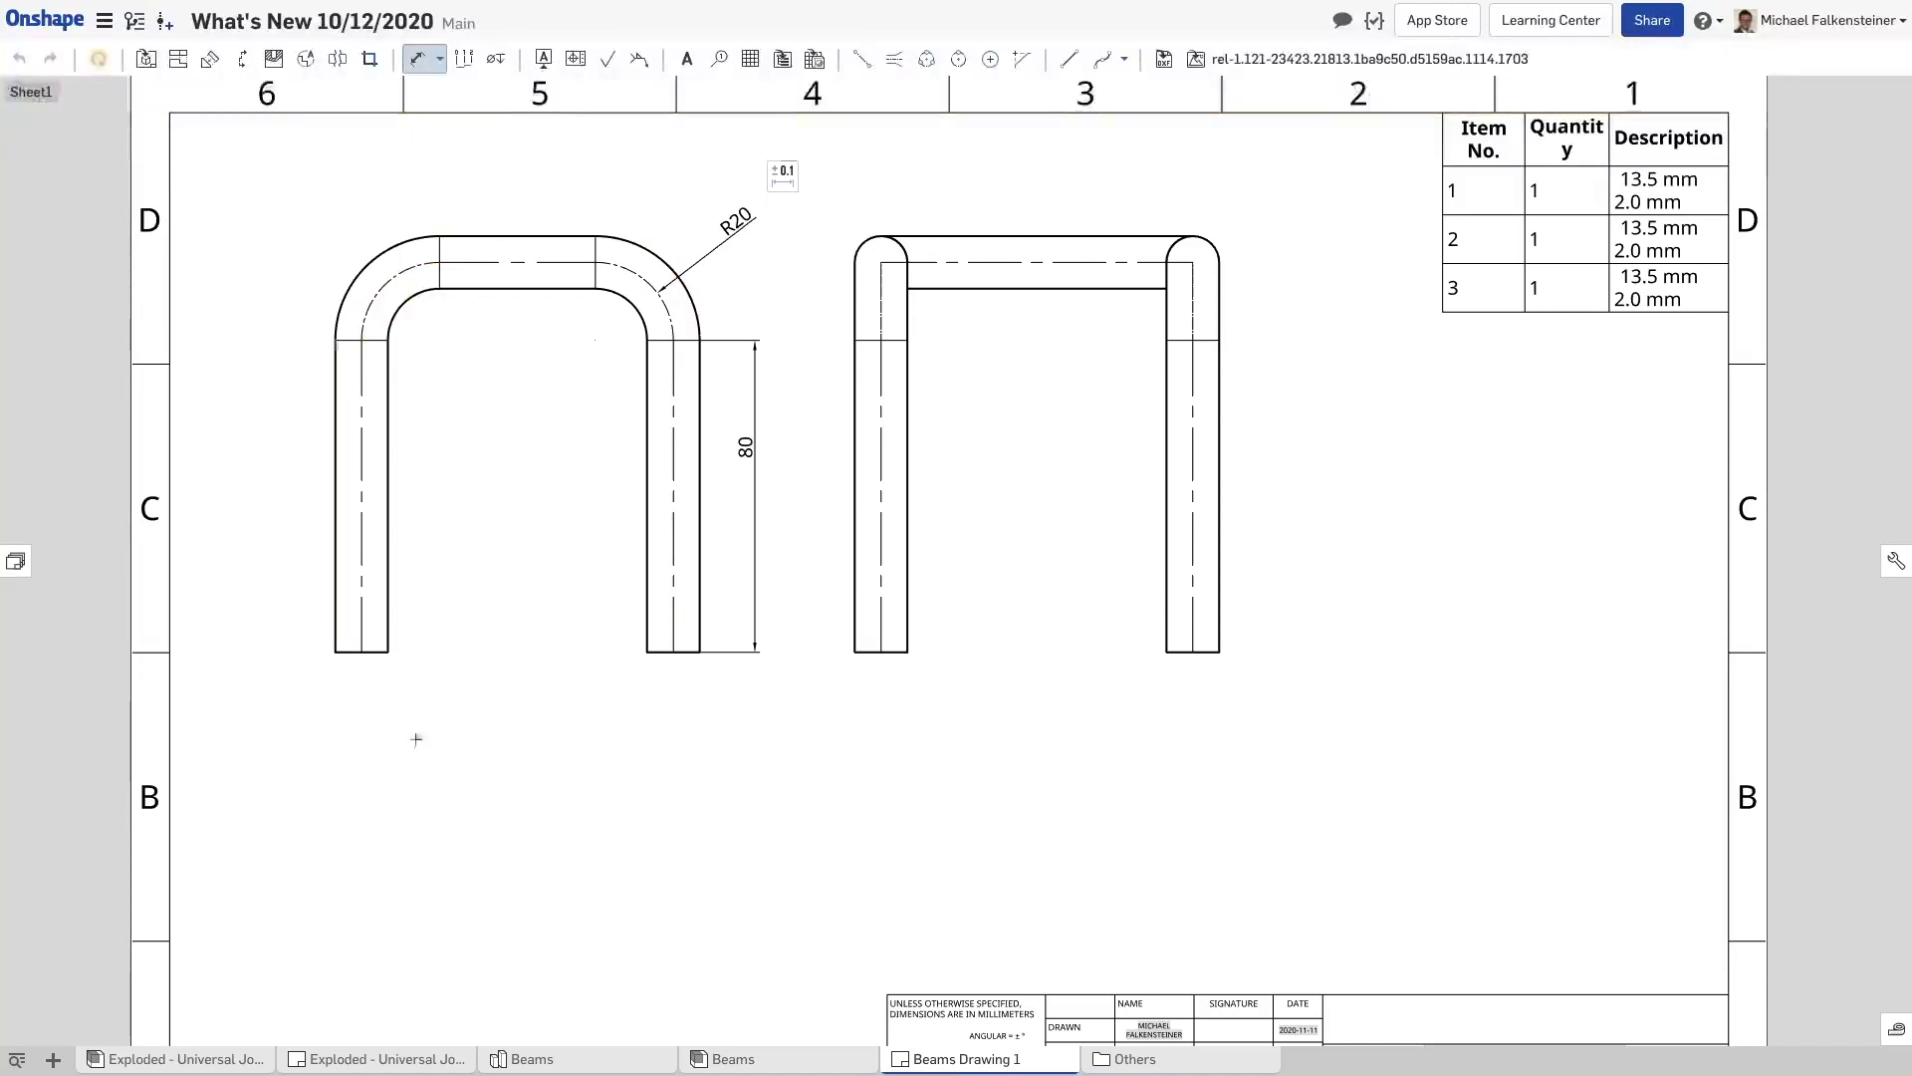
key("Escape")
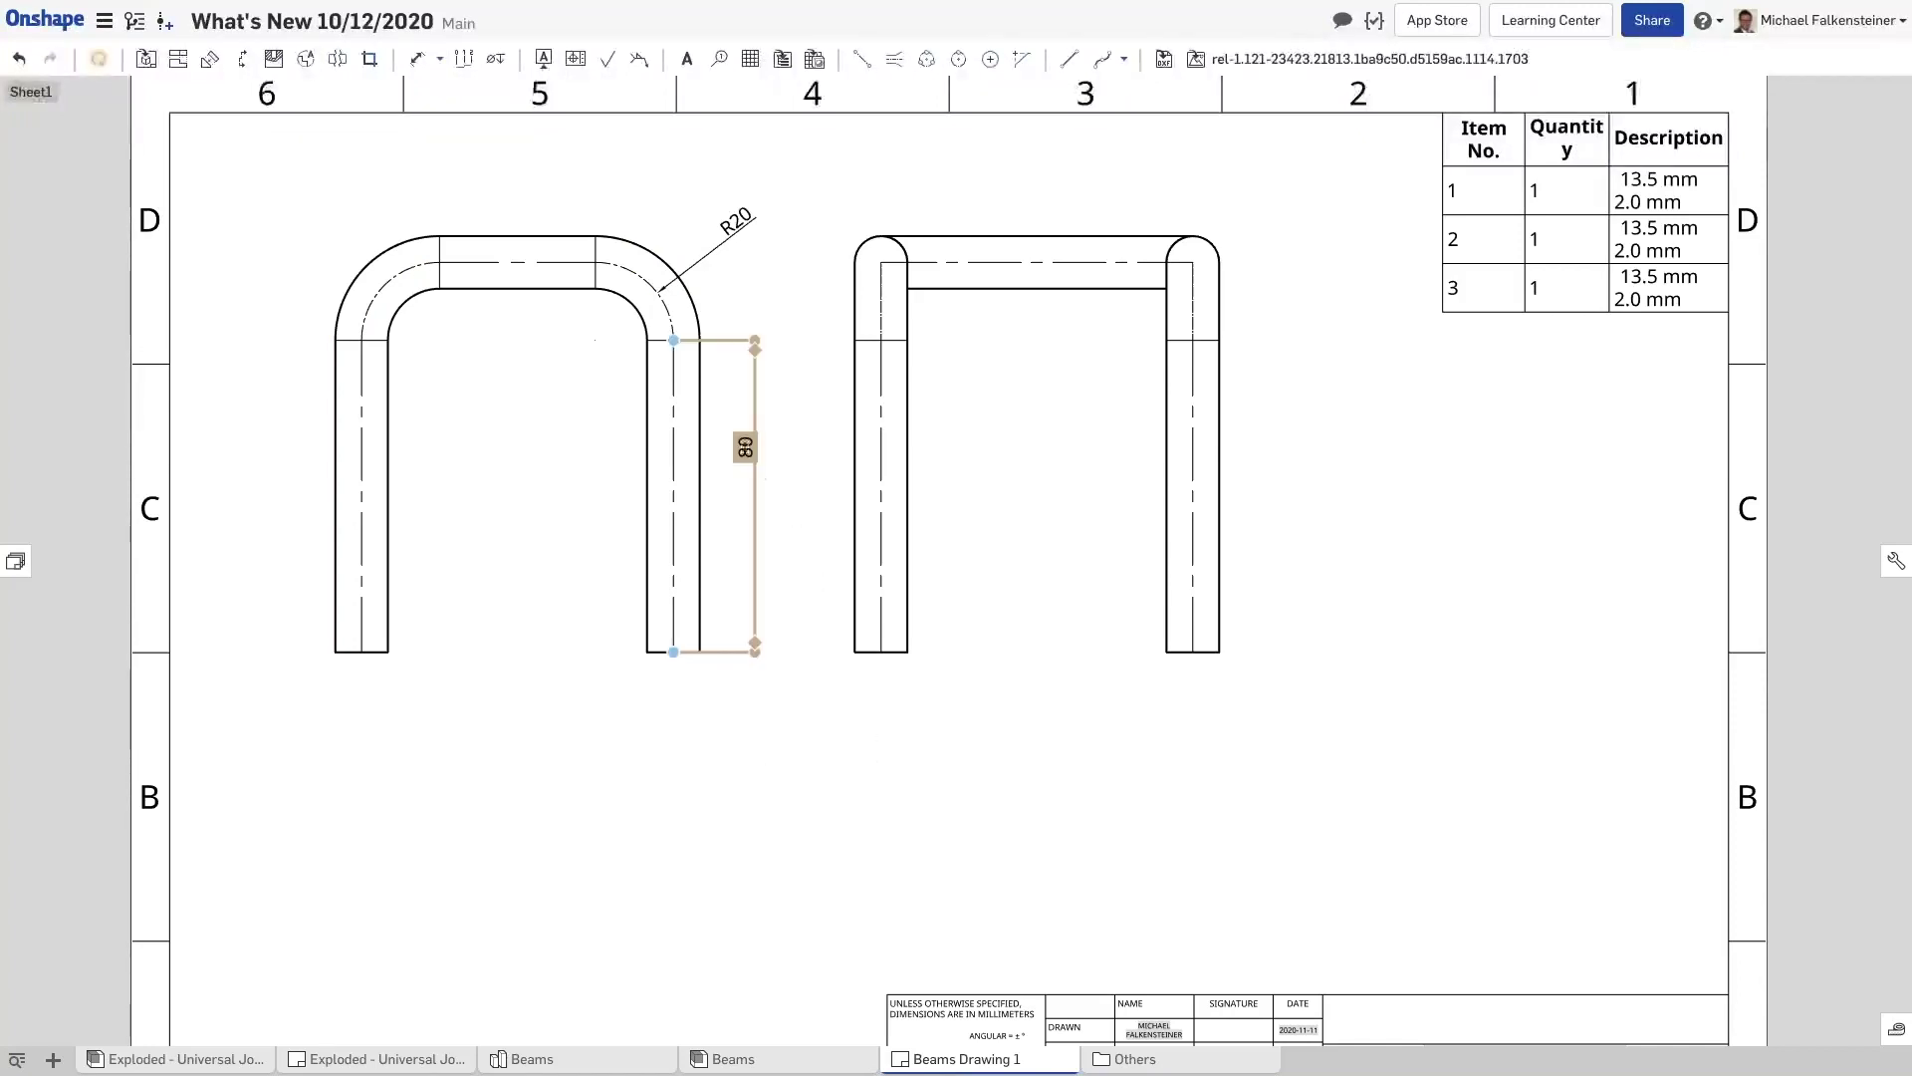
left_click_drag(756, 477, 759, 482)
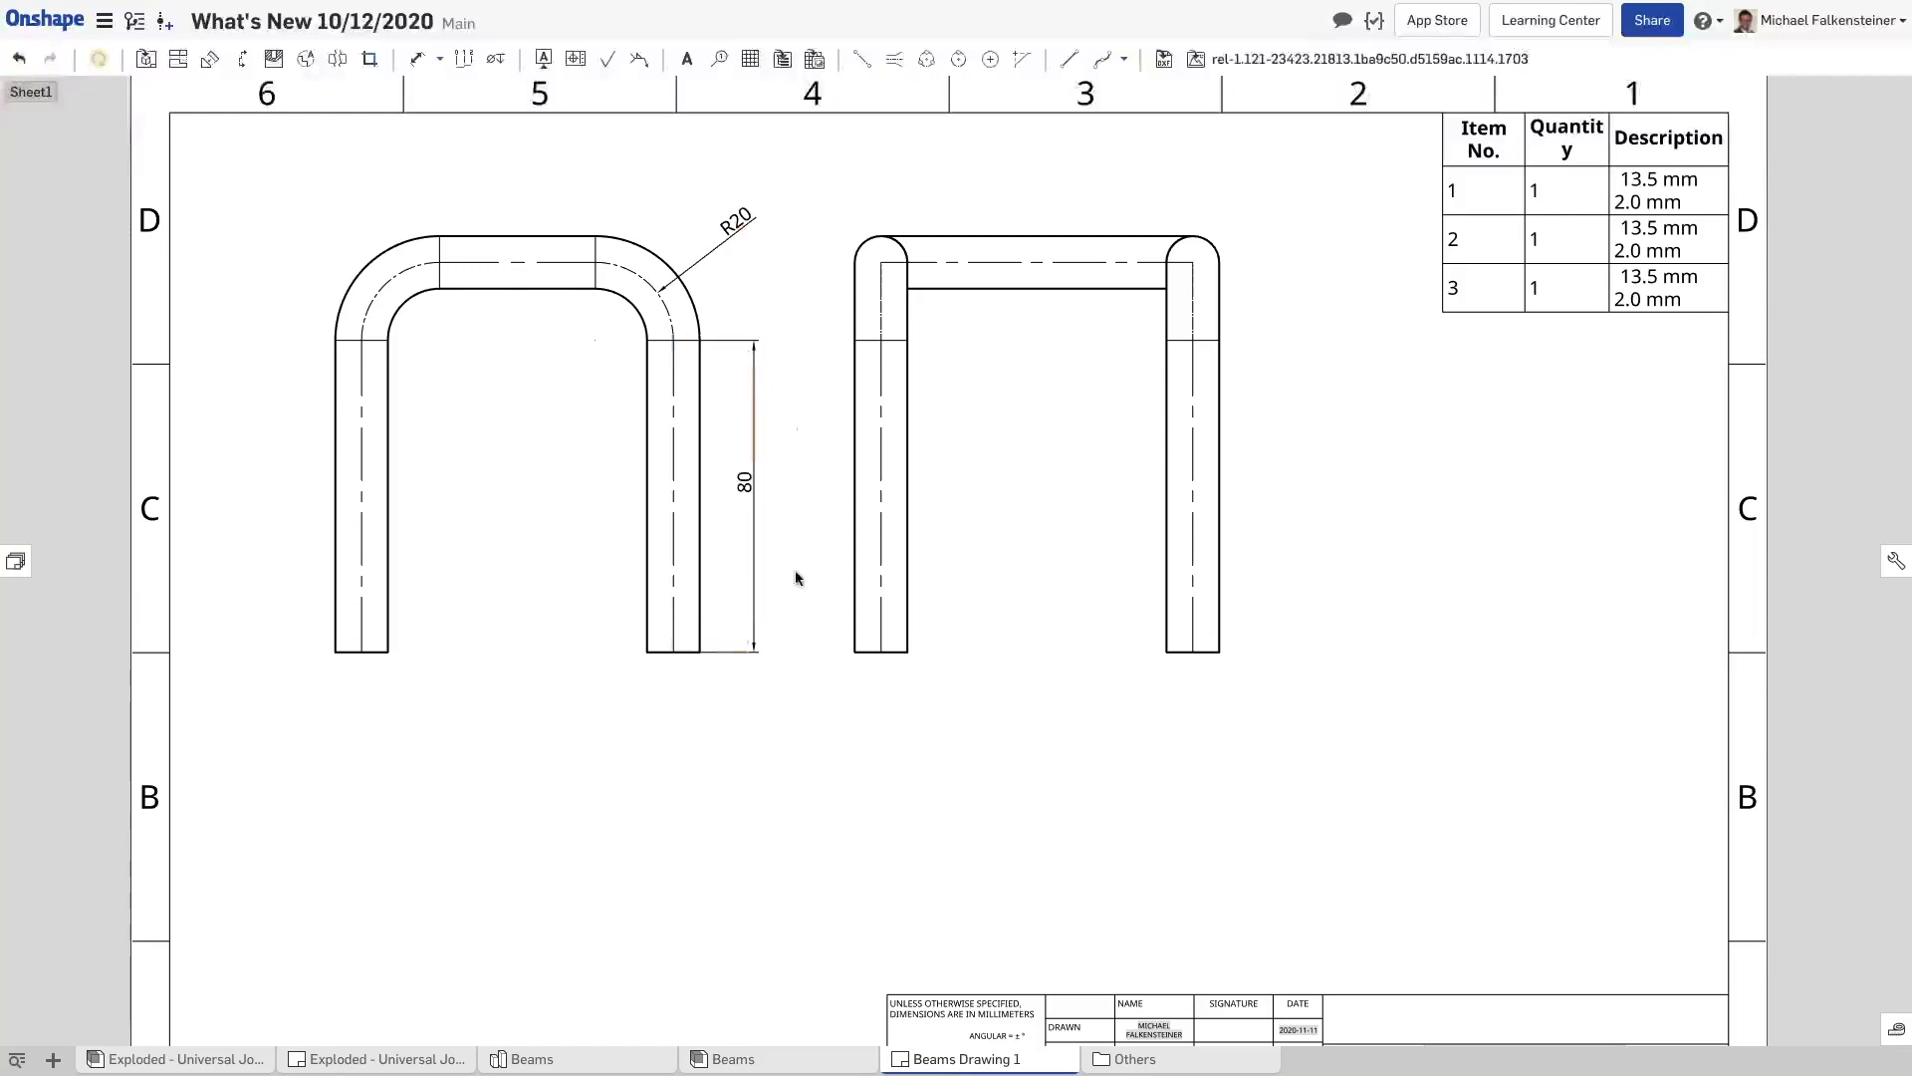
Add a circular callout showing the table's Item No., with its leader attached to the front view's right leg
left_click(720, 59)
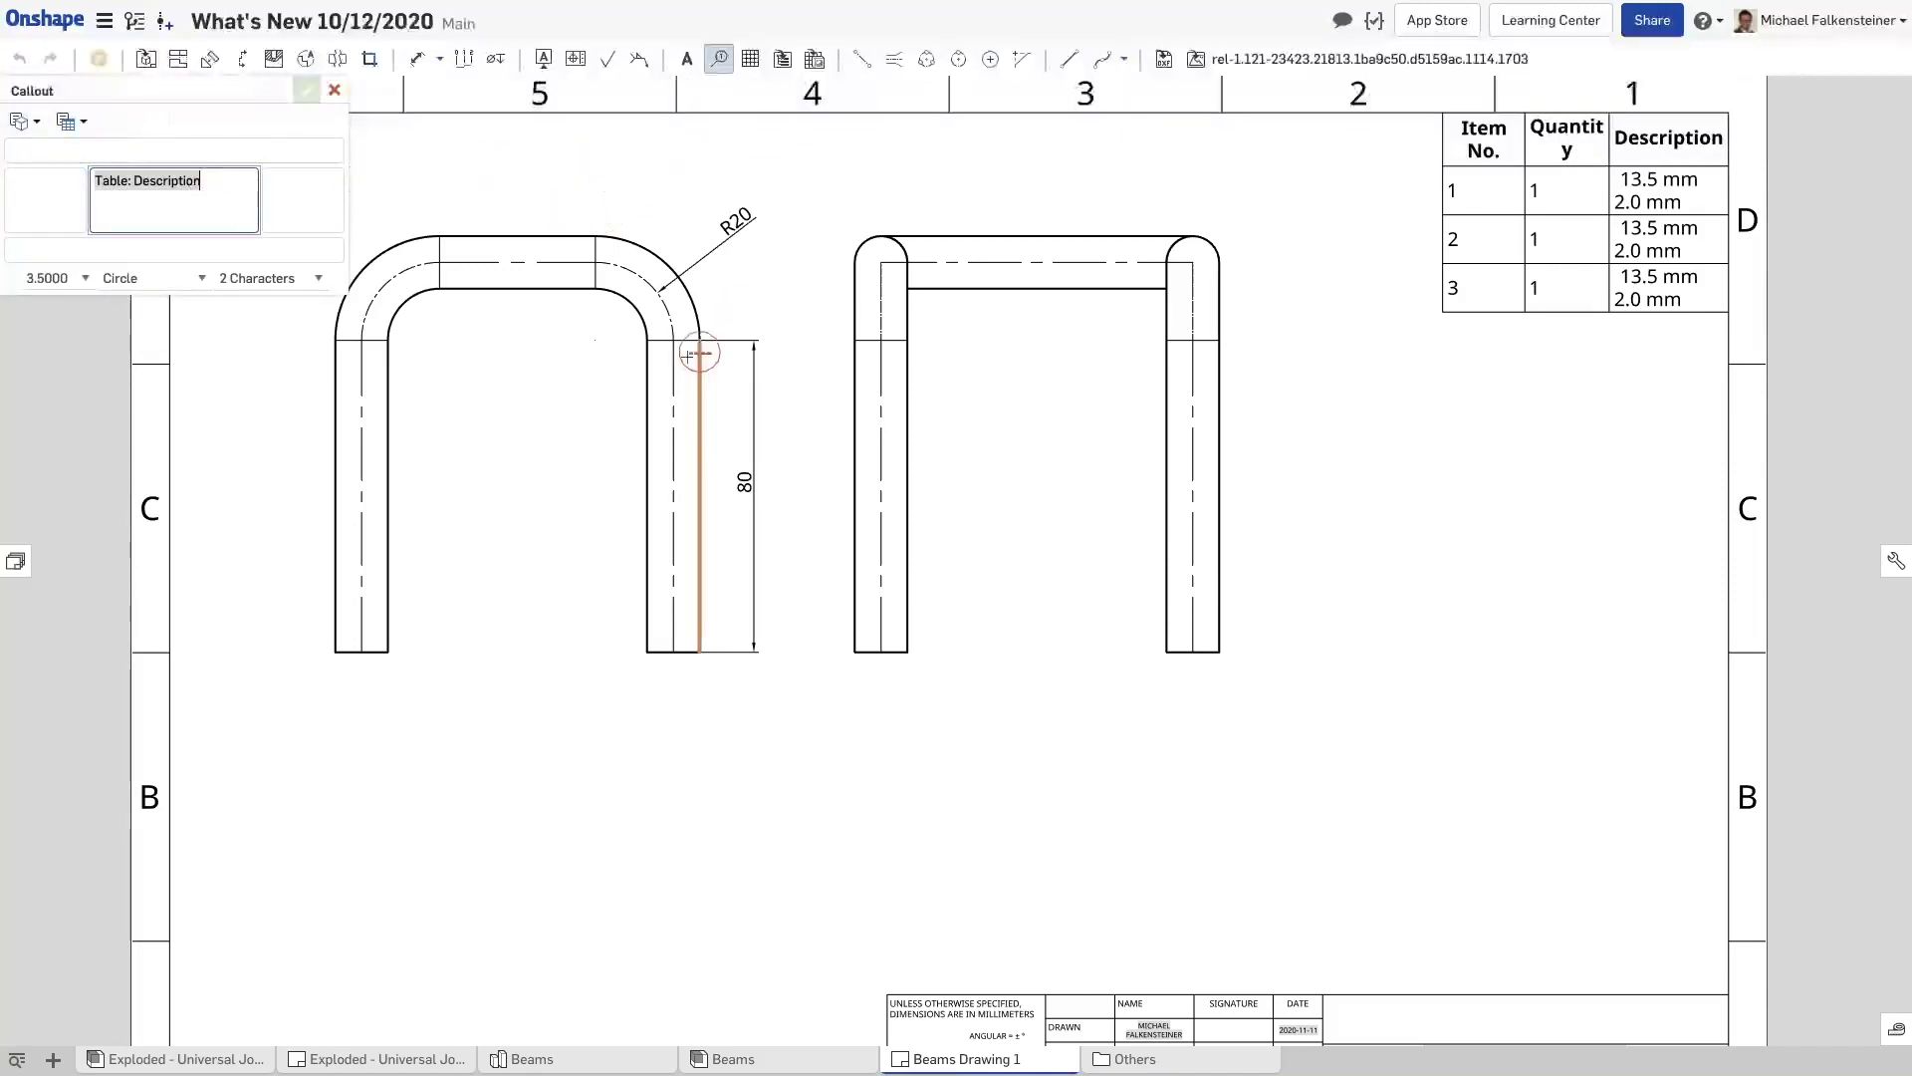
key("BackSpace")
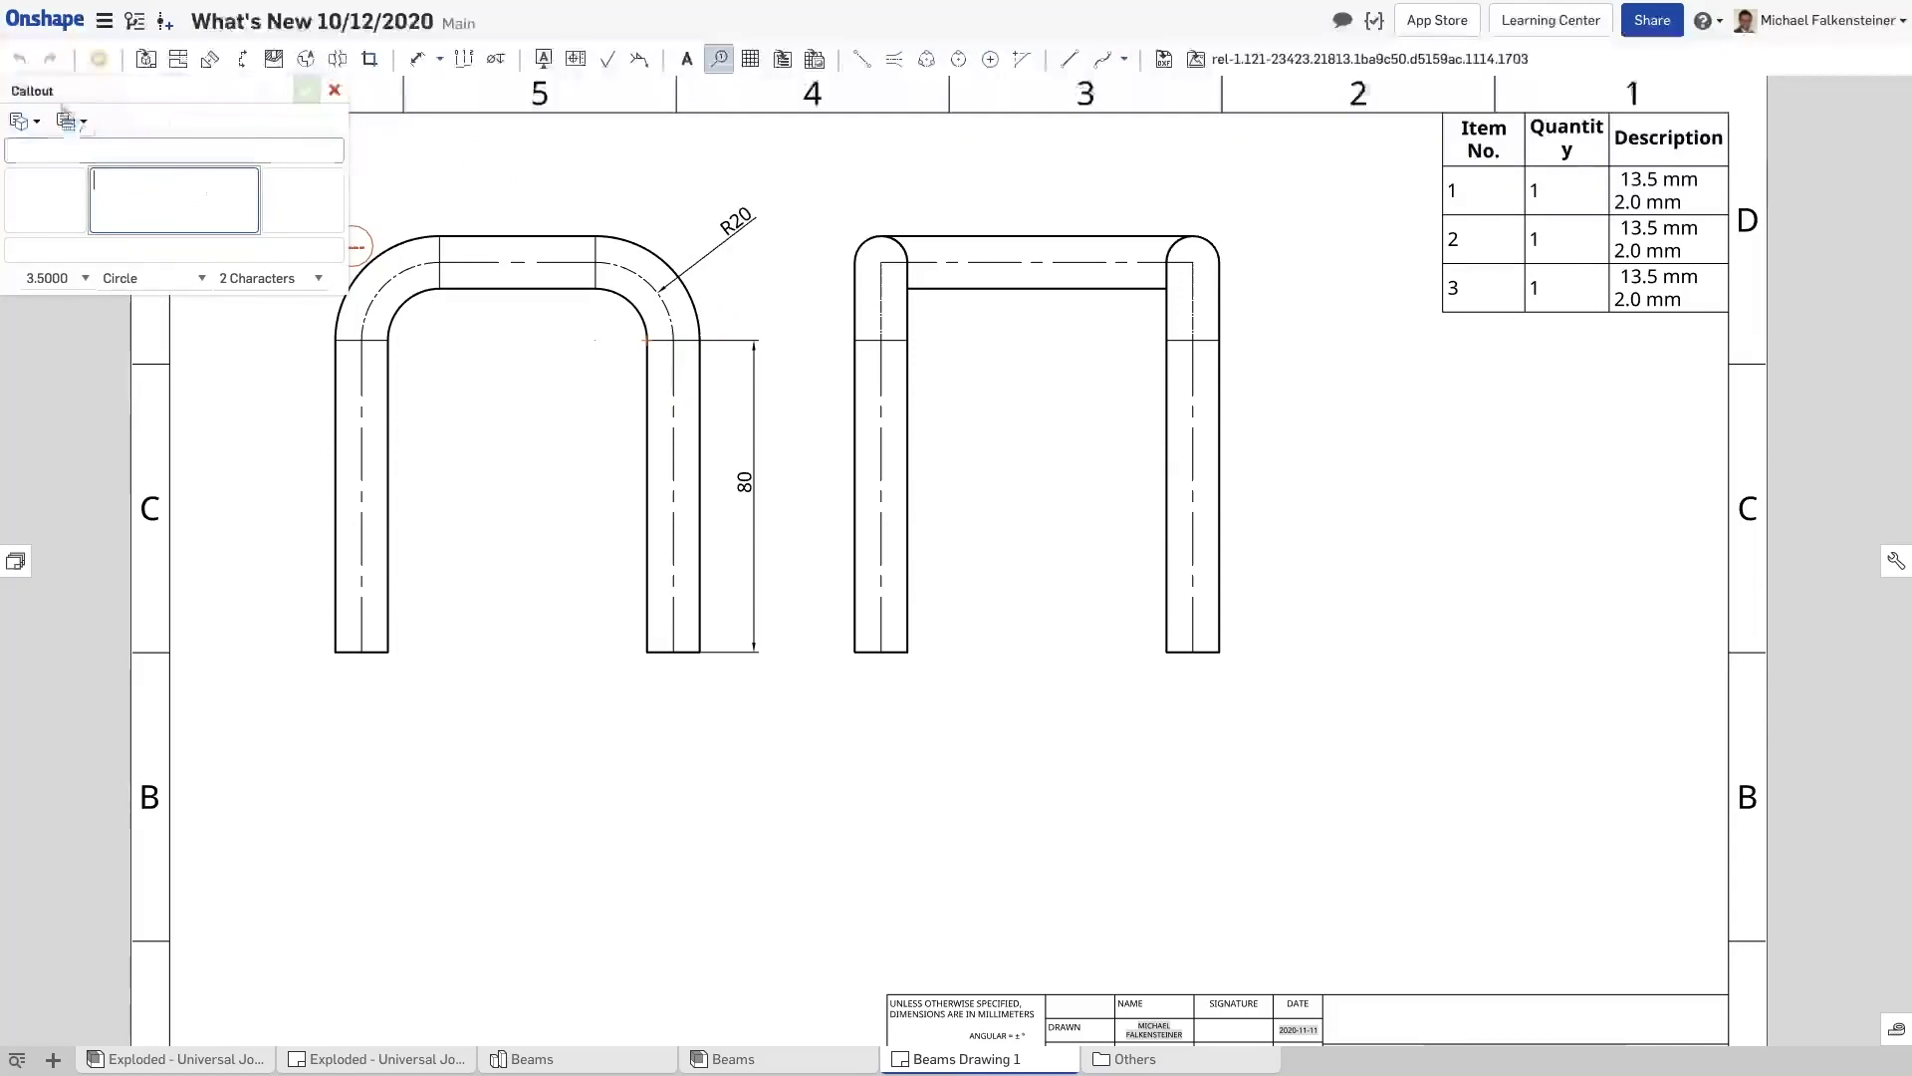
left_click(67, 122)
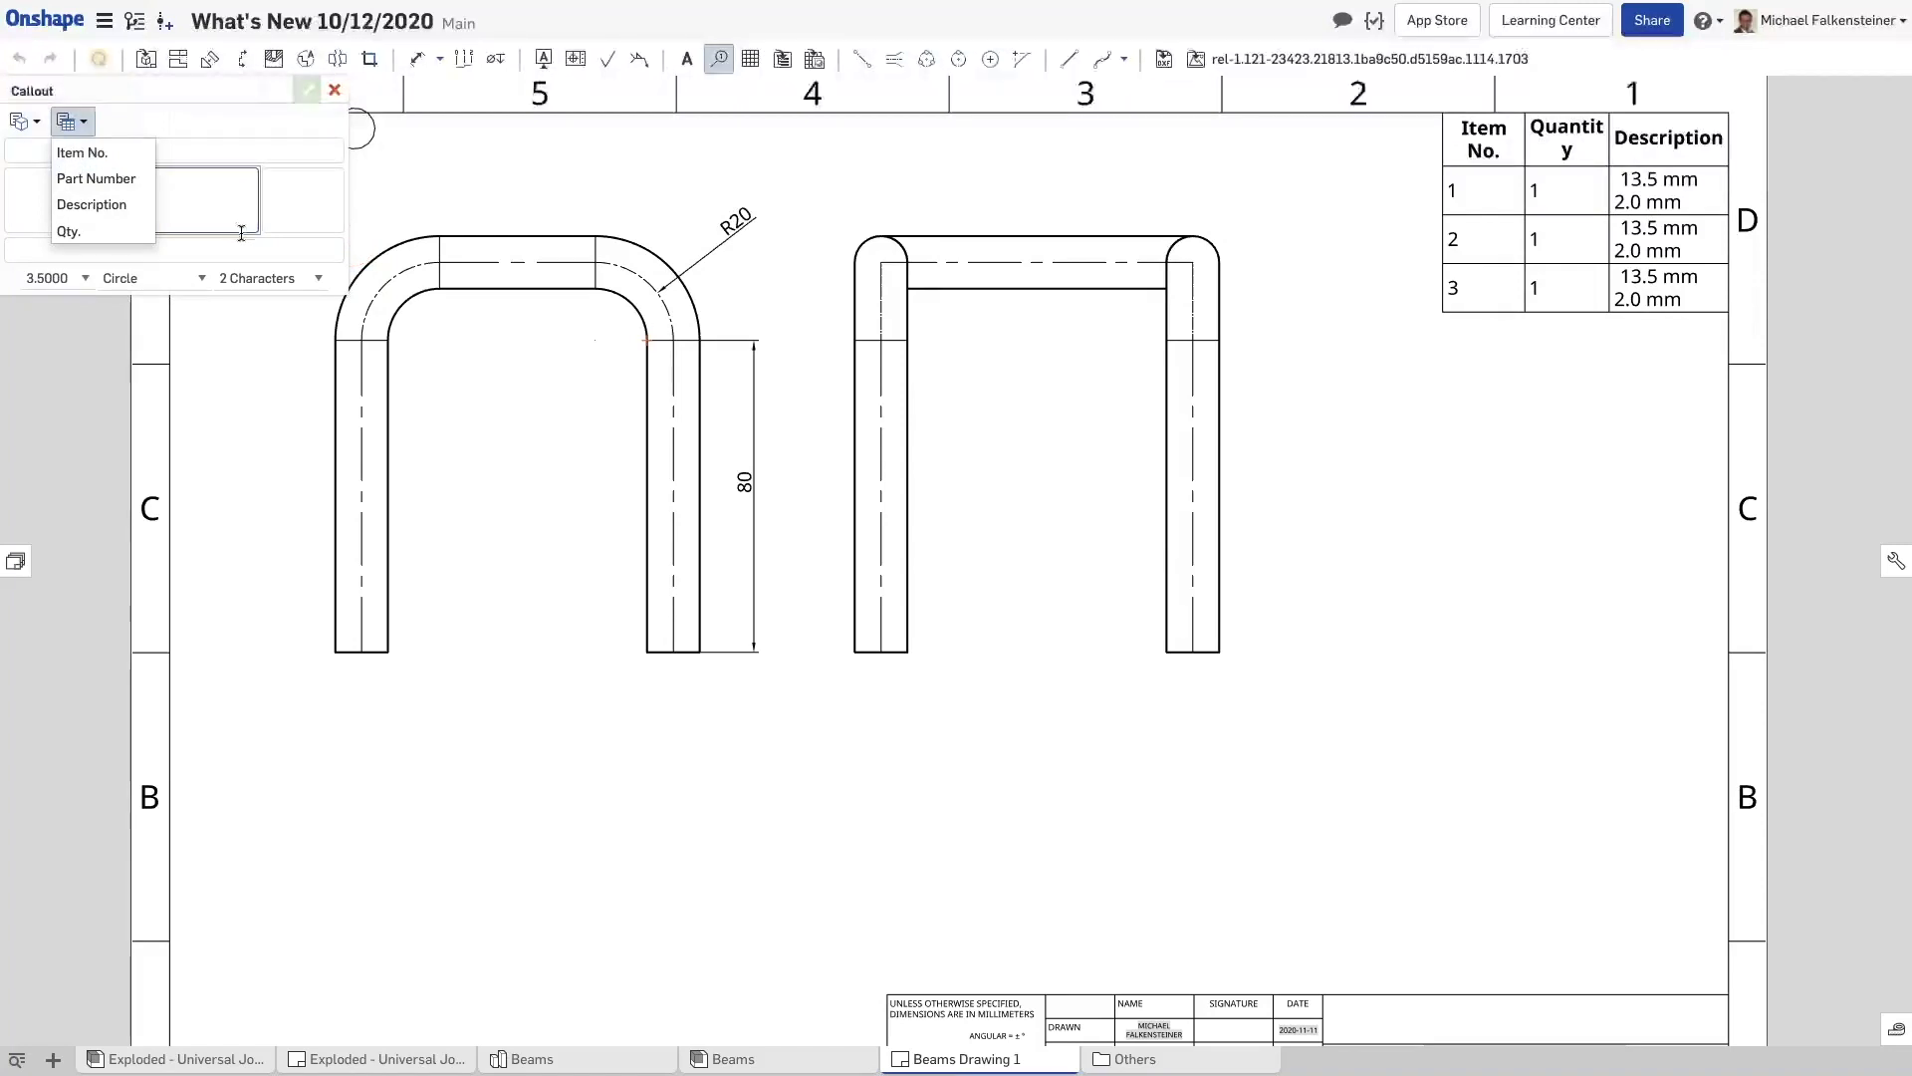
left_click(139, 249)
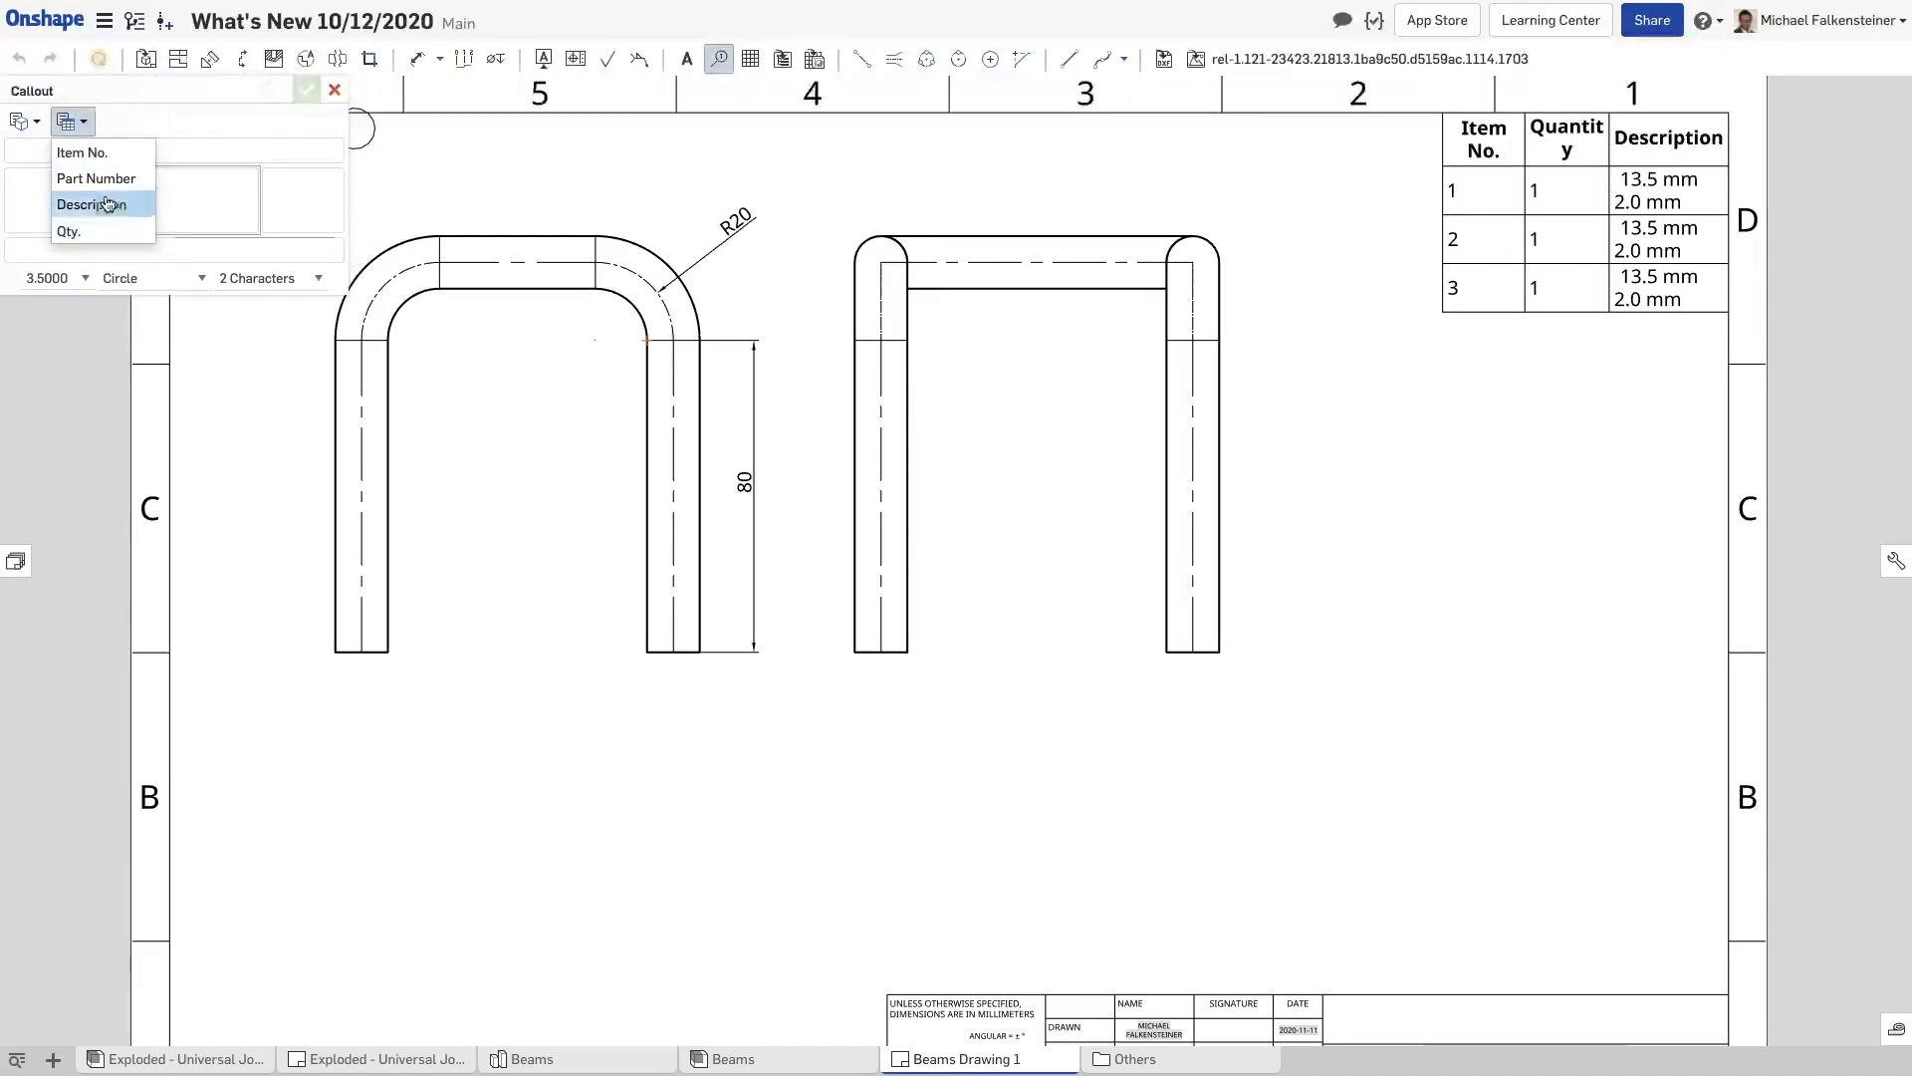
left_click(87, 153)
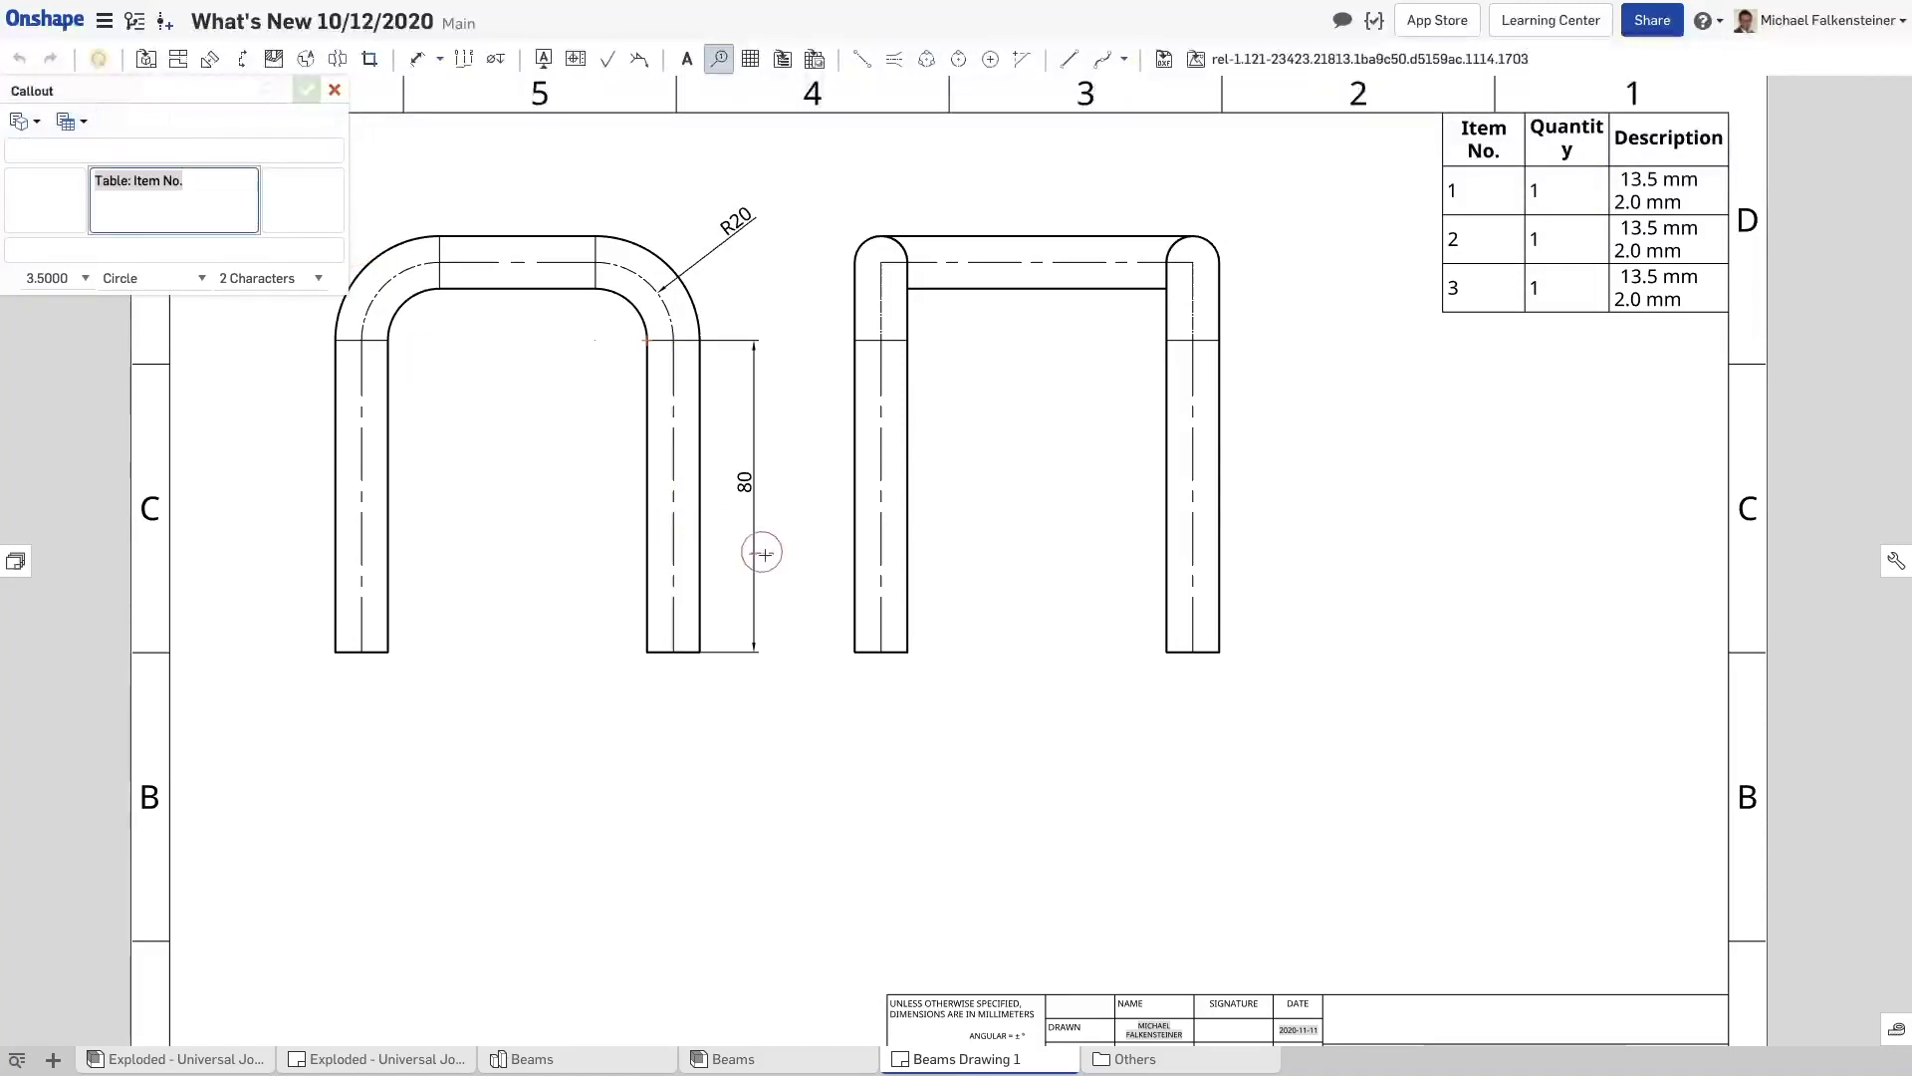
left_click(702, 585)
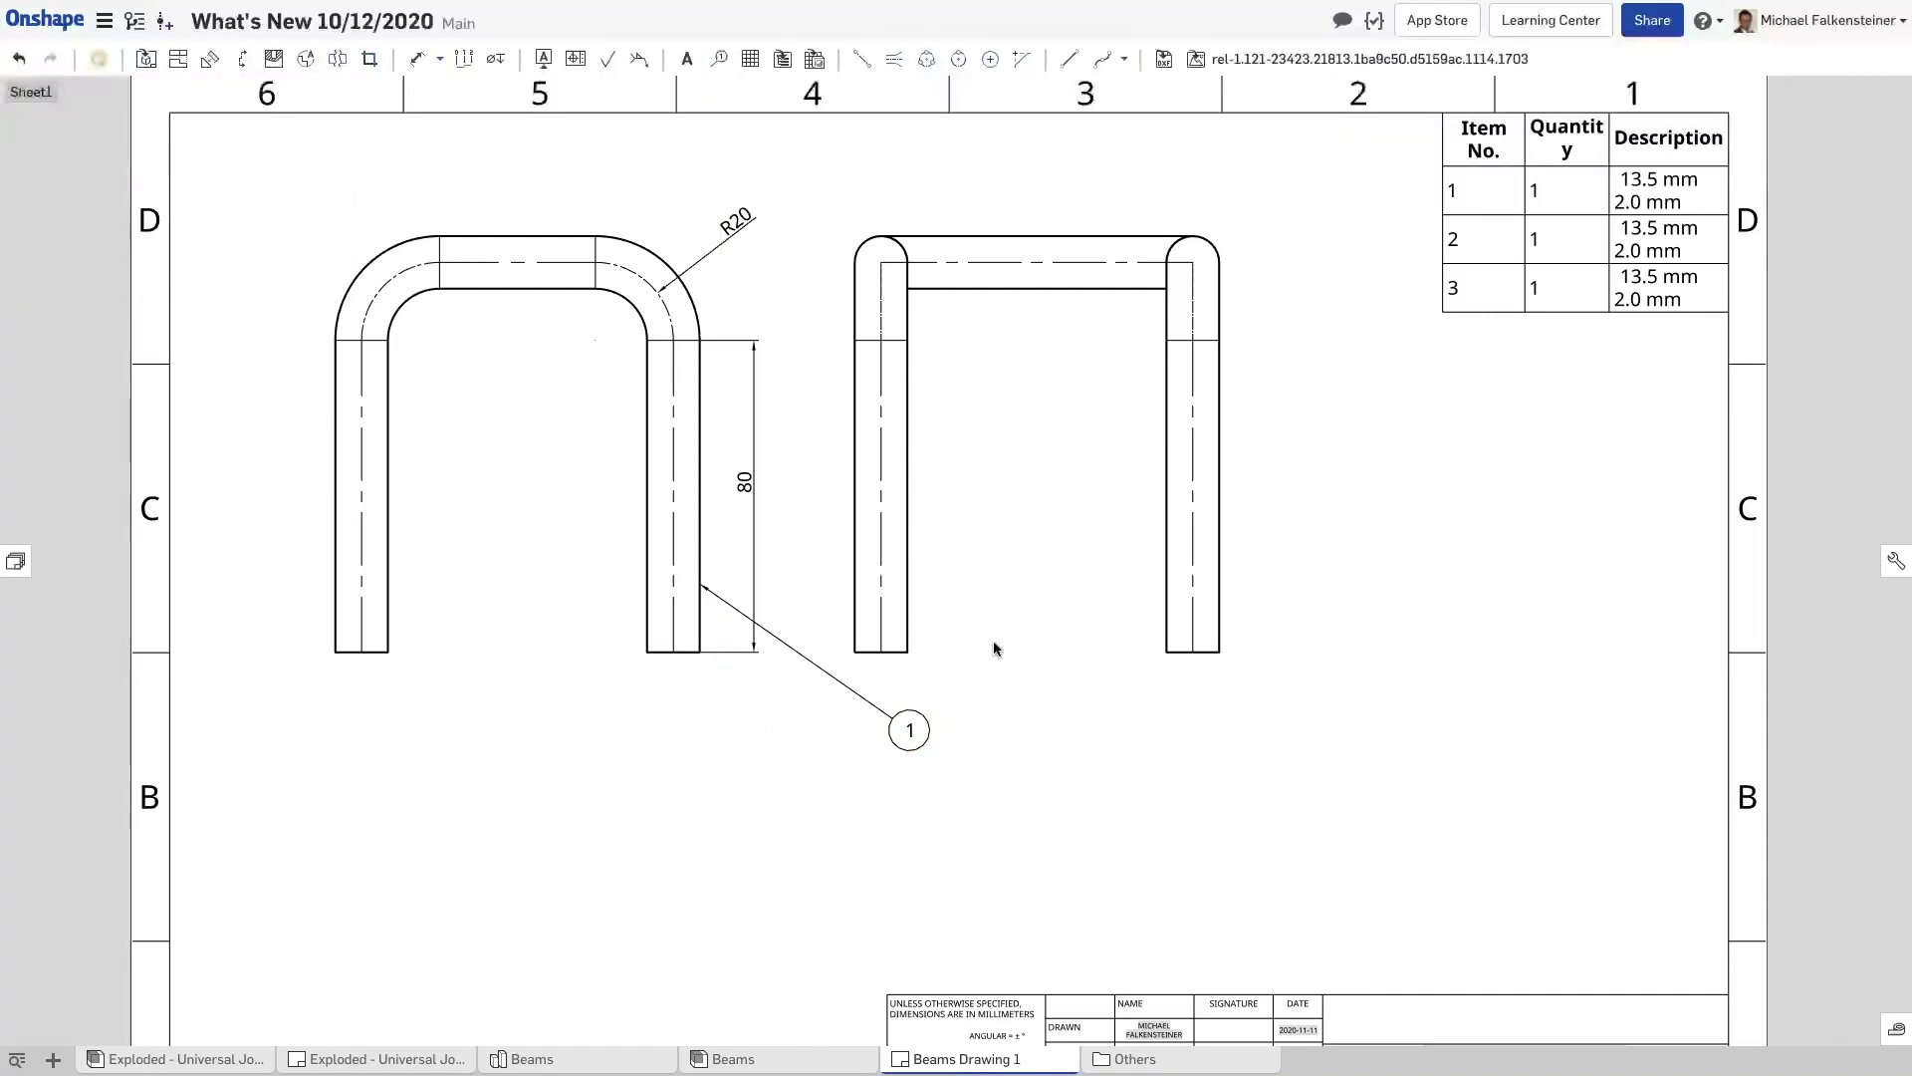
Place a second circular callout with the table's Qty. beside the item number callout, without a leader
left_click(719, 62)
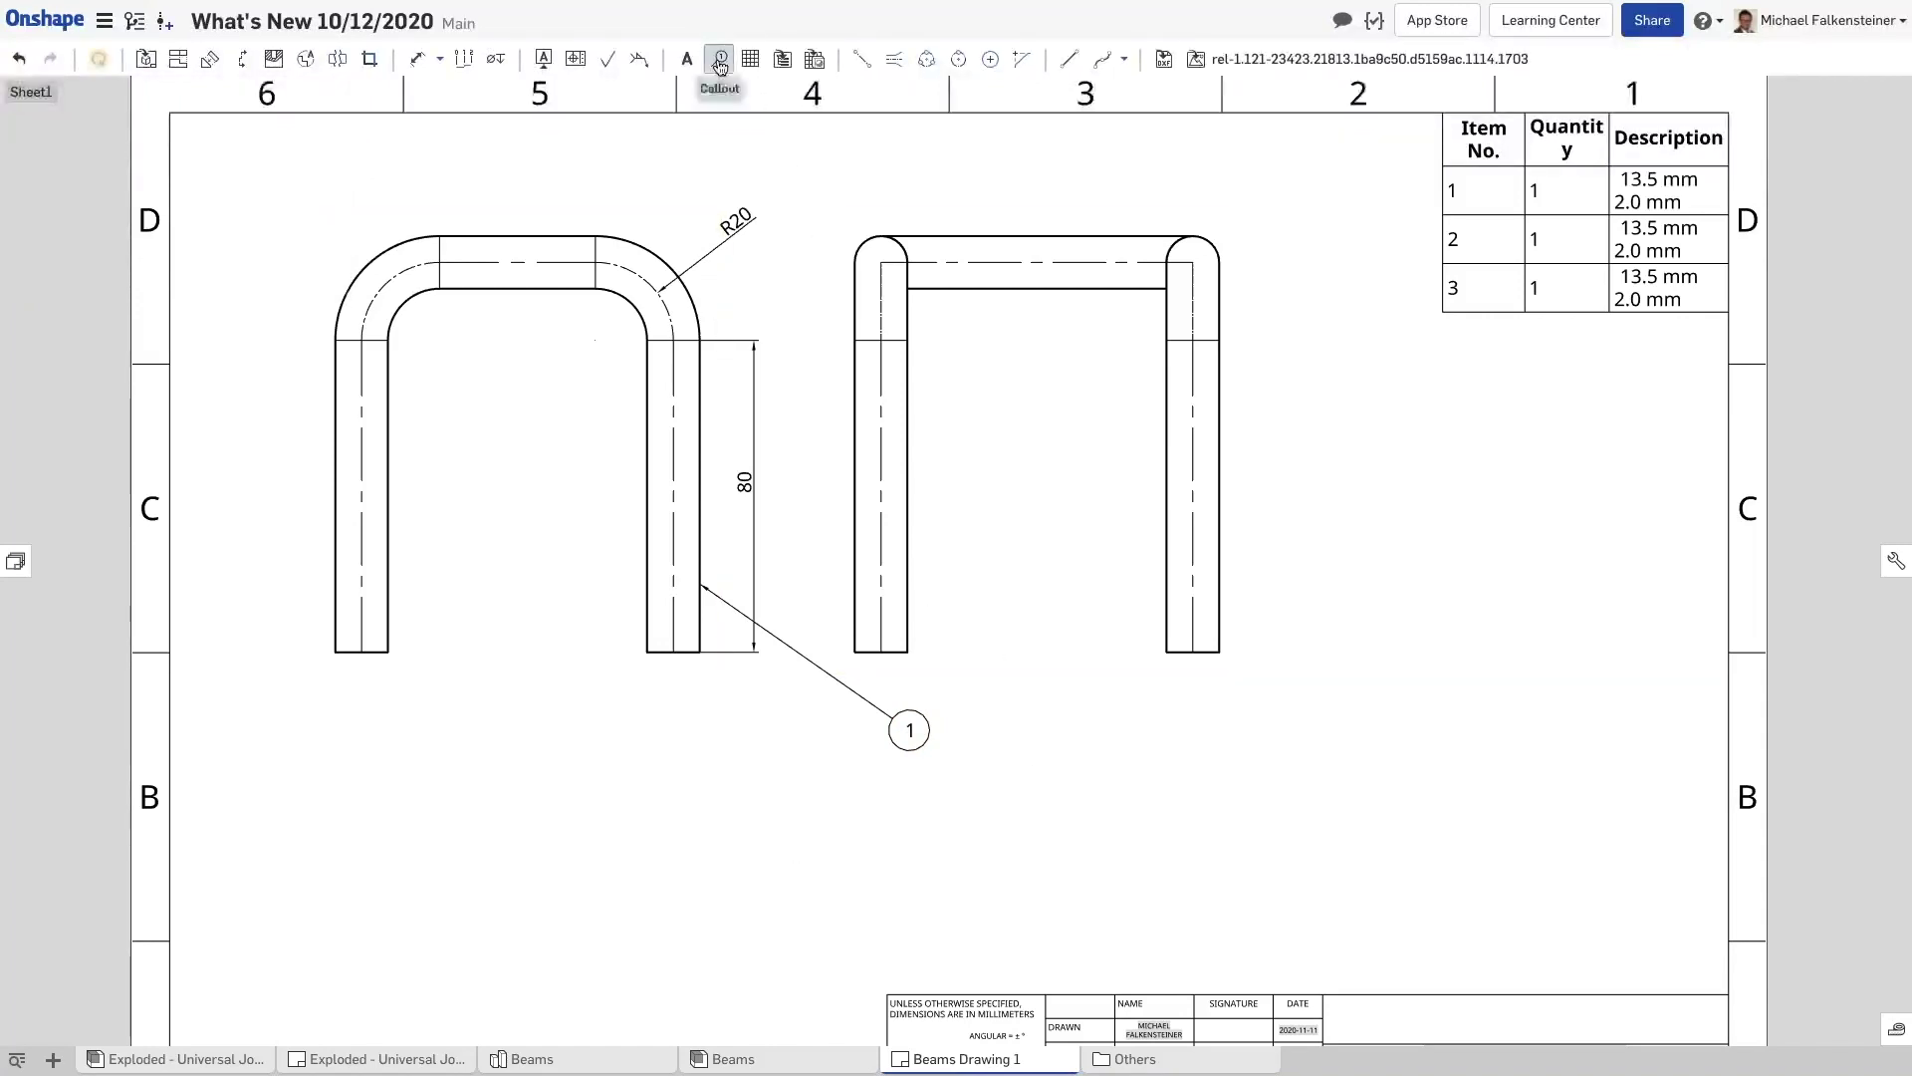
key("BackSpace")
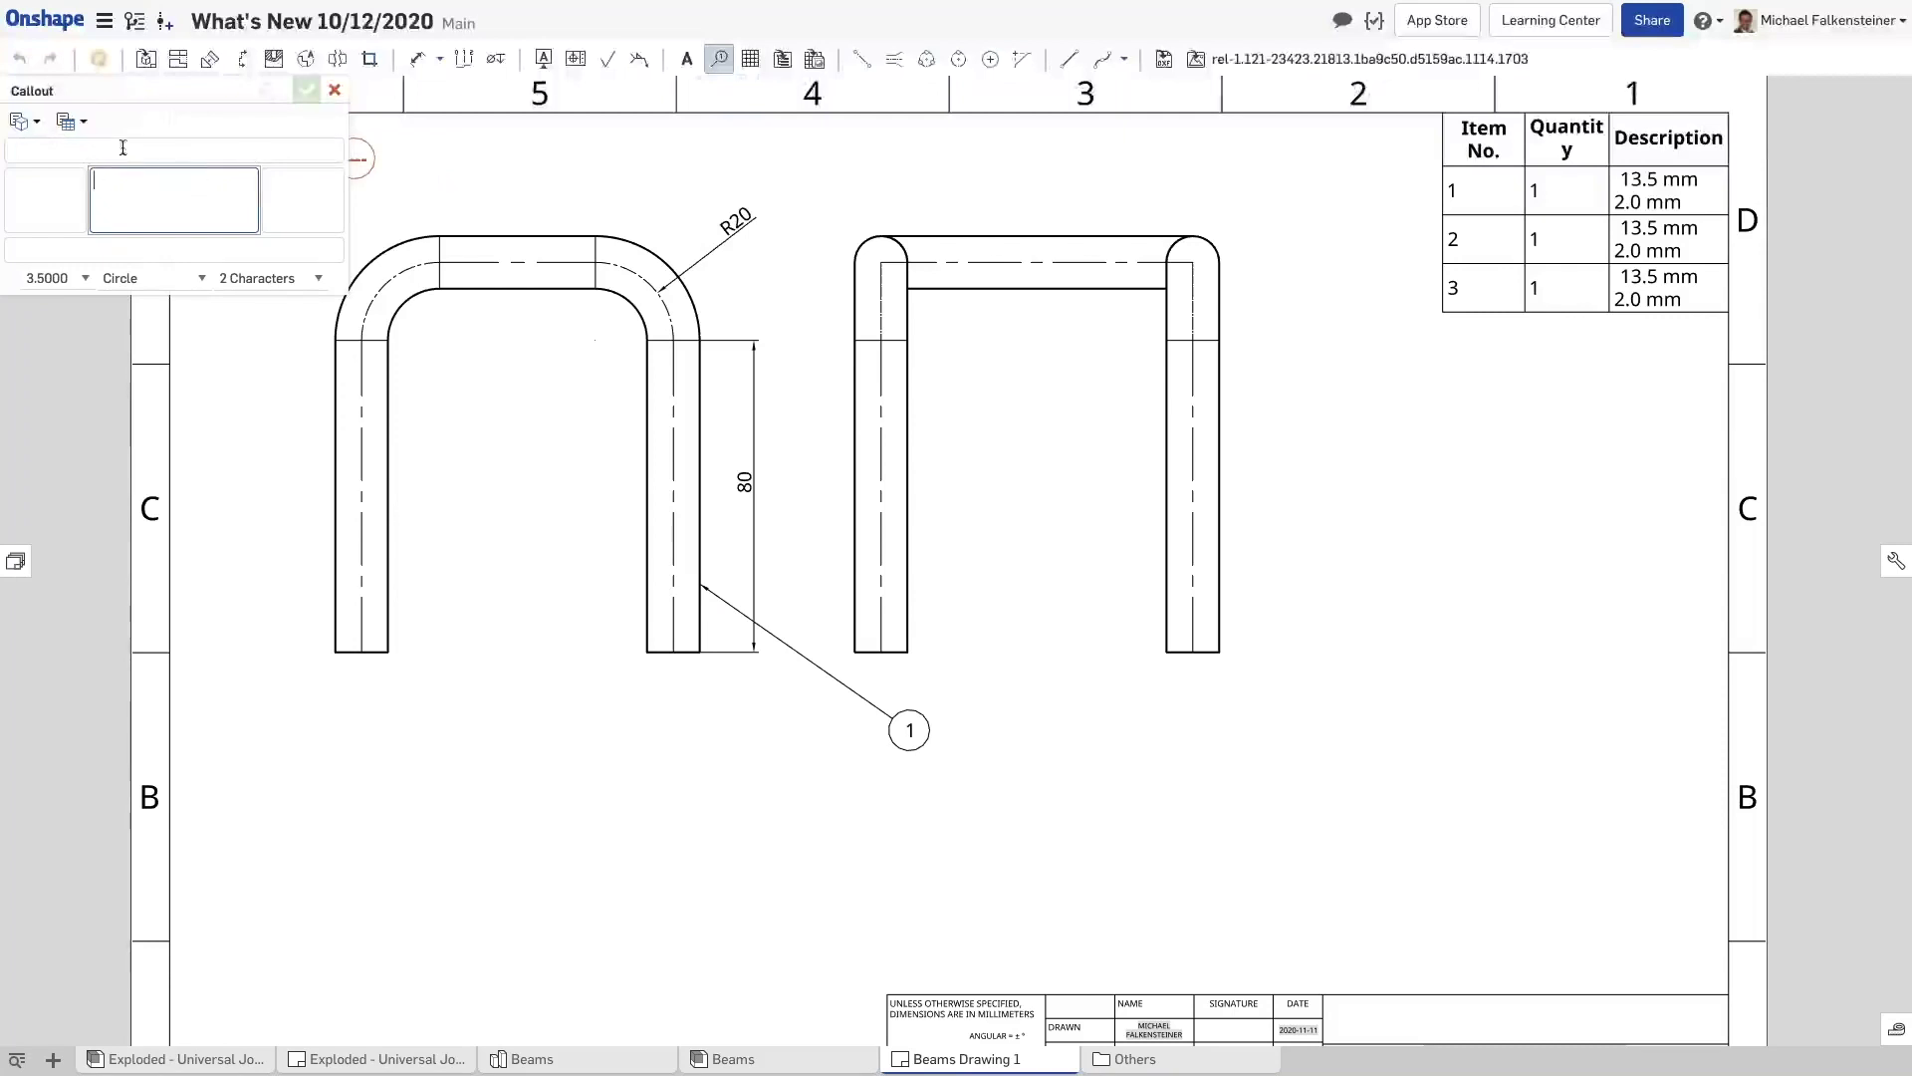
left_click(71, 120)
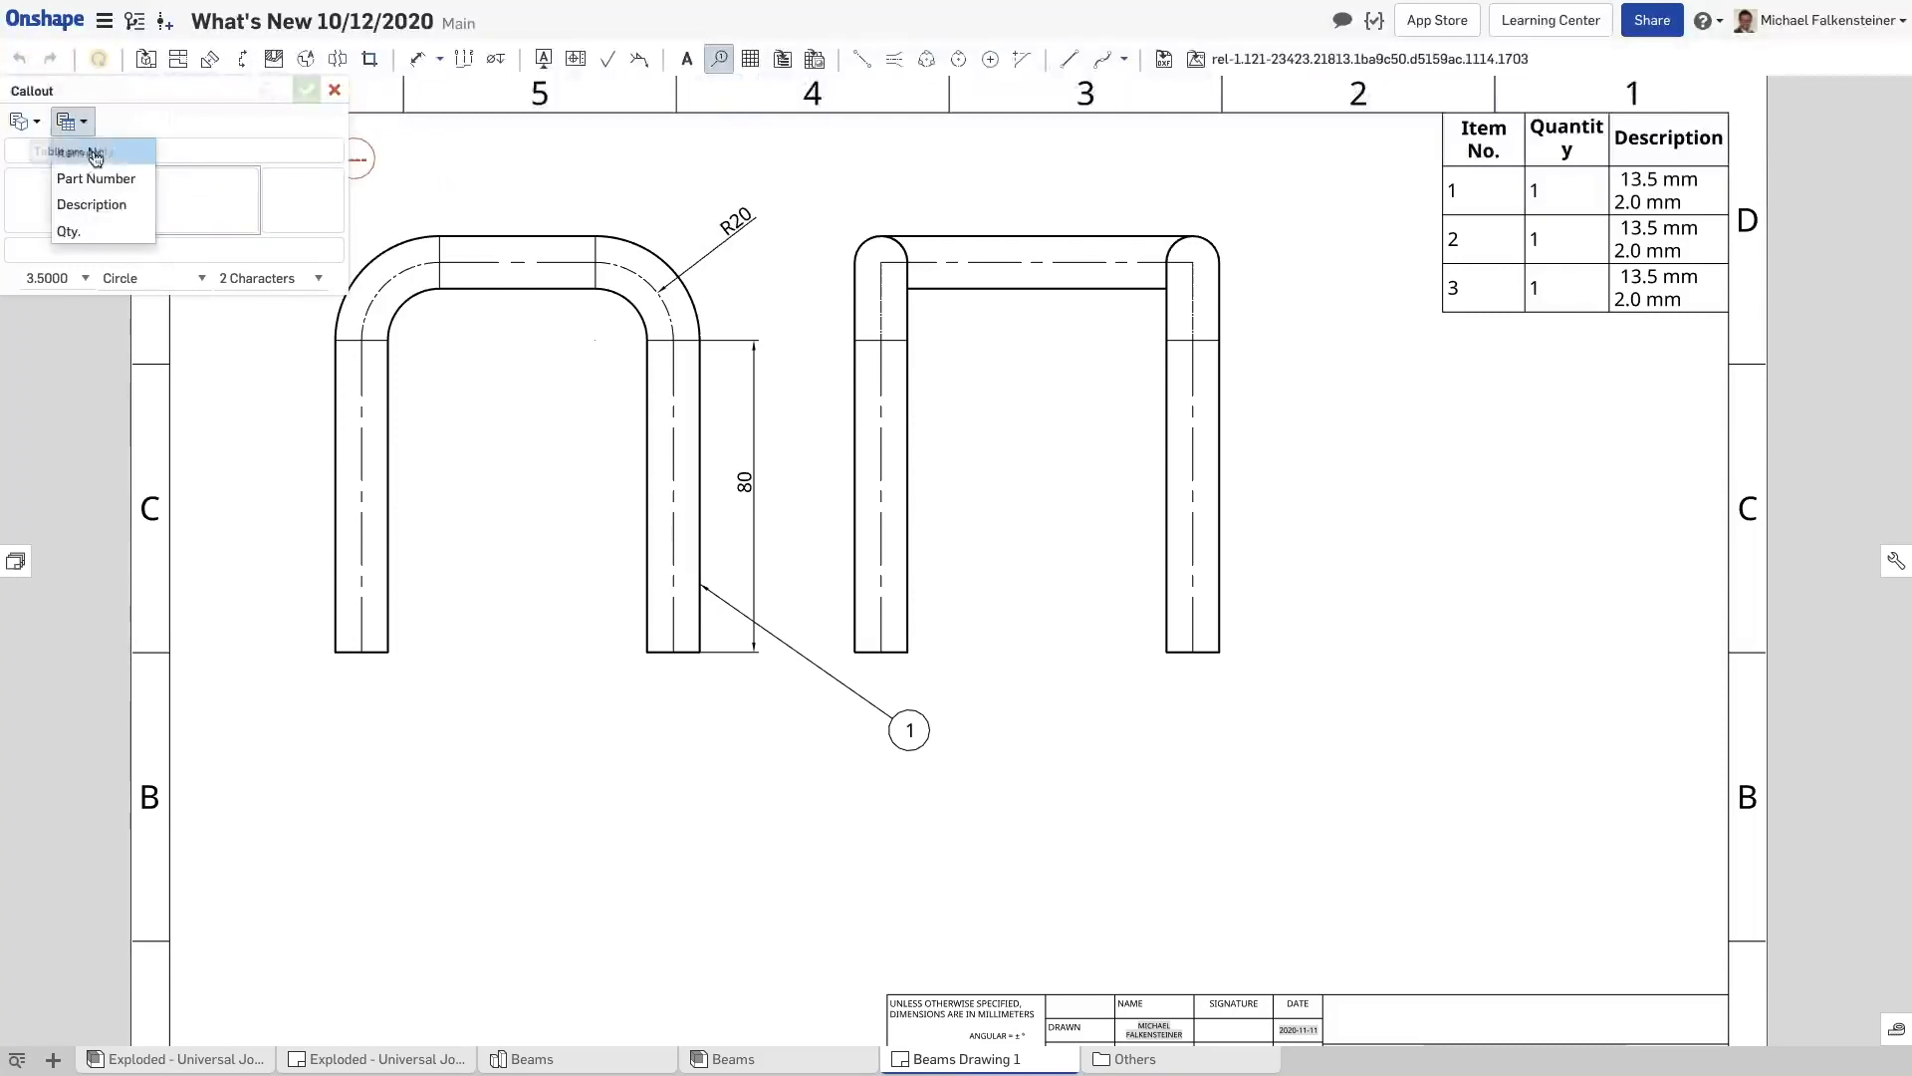
left_click(110, 232)
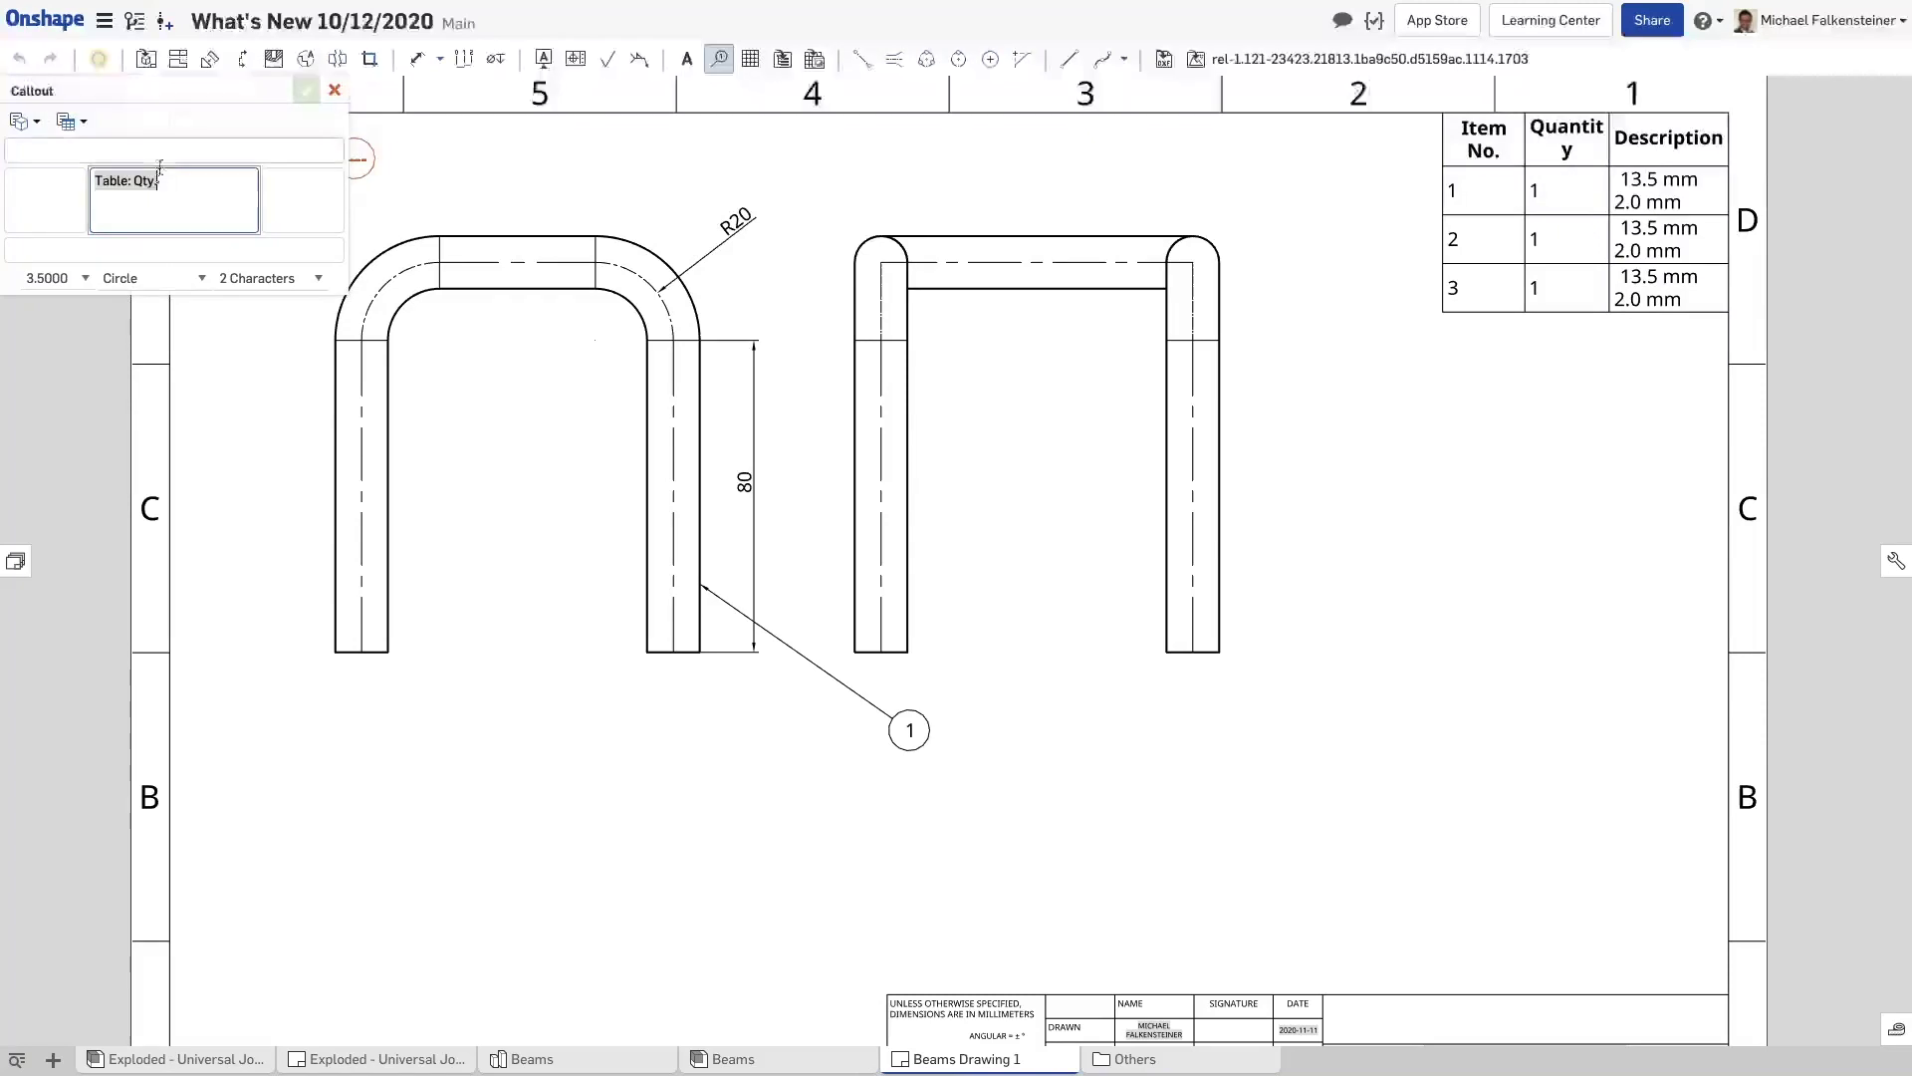
left_click(1010, 766)
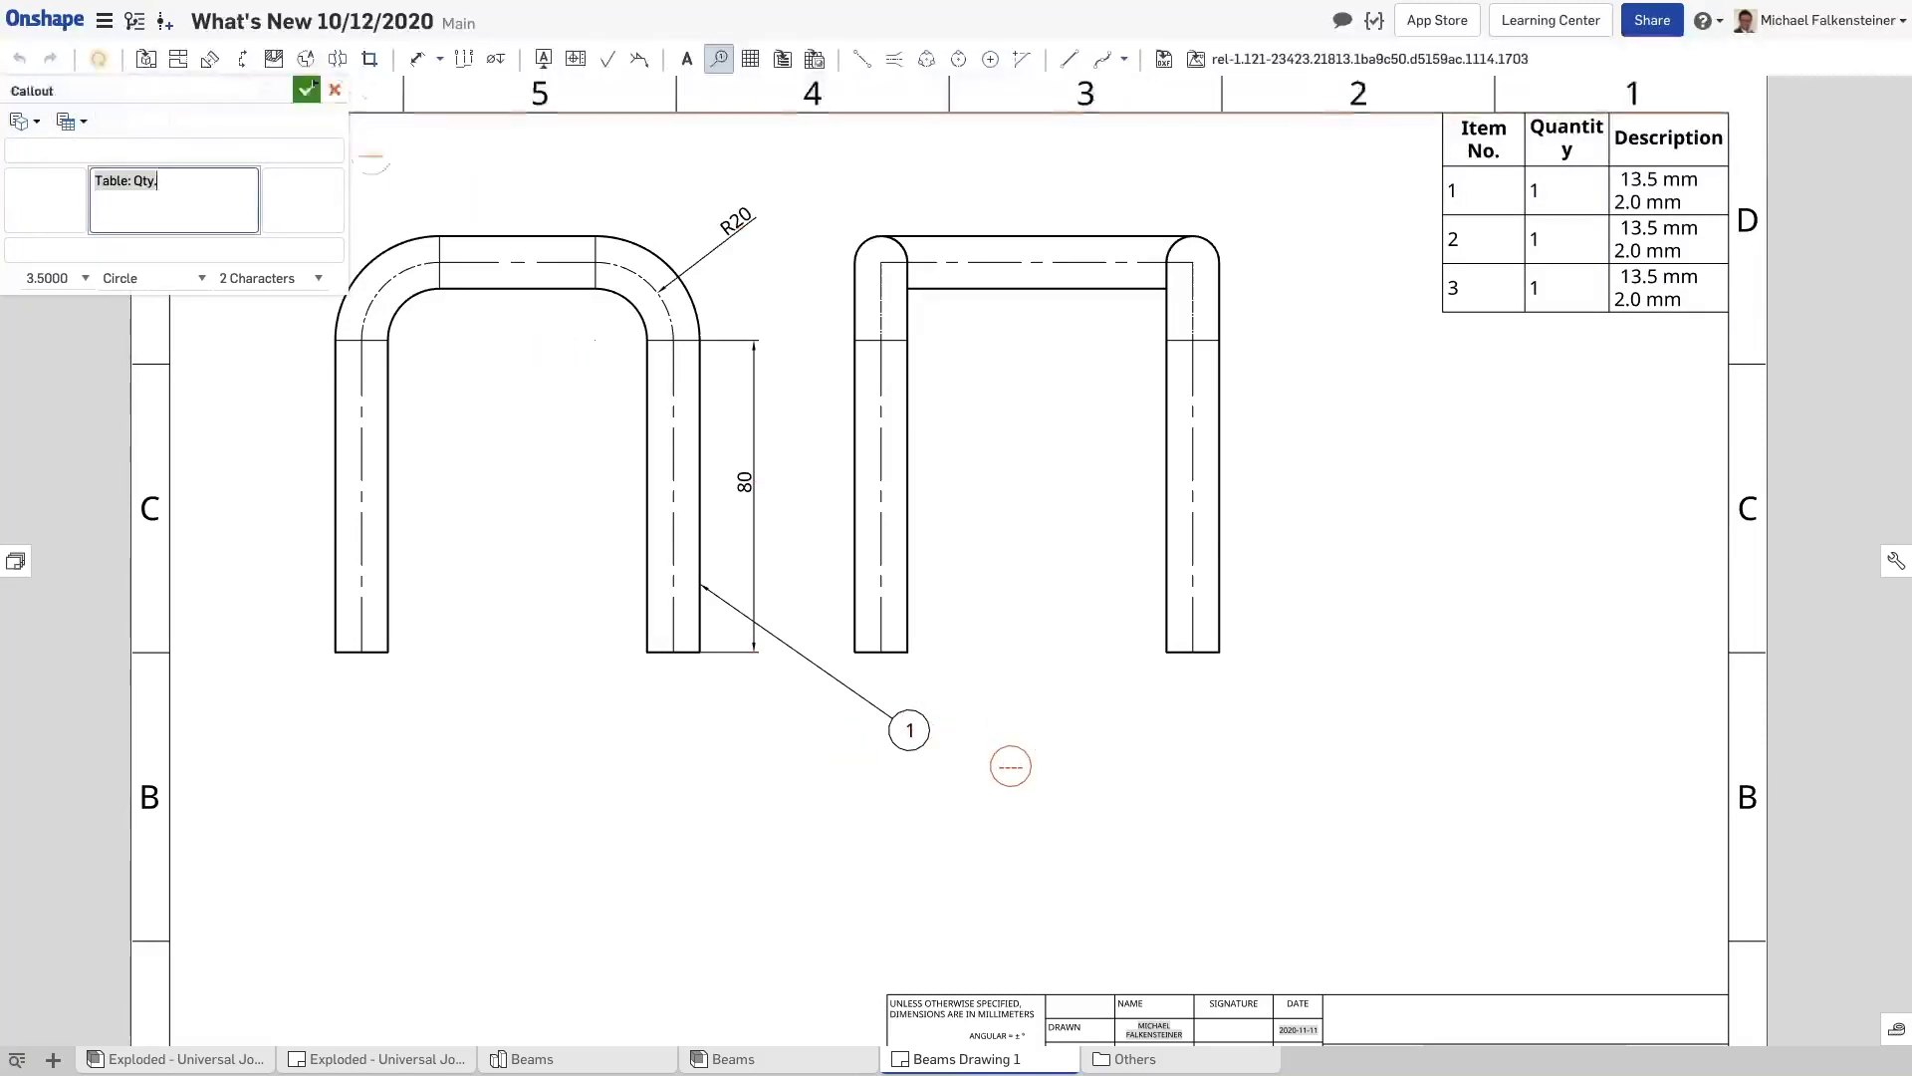
left_click(307, 89)
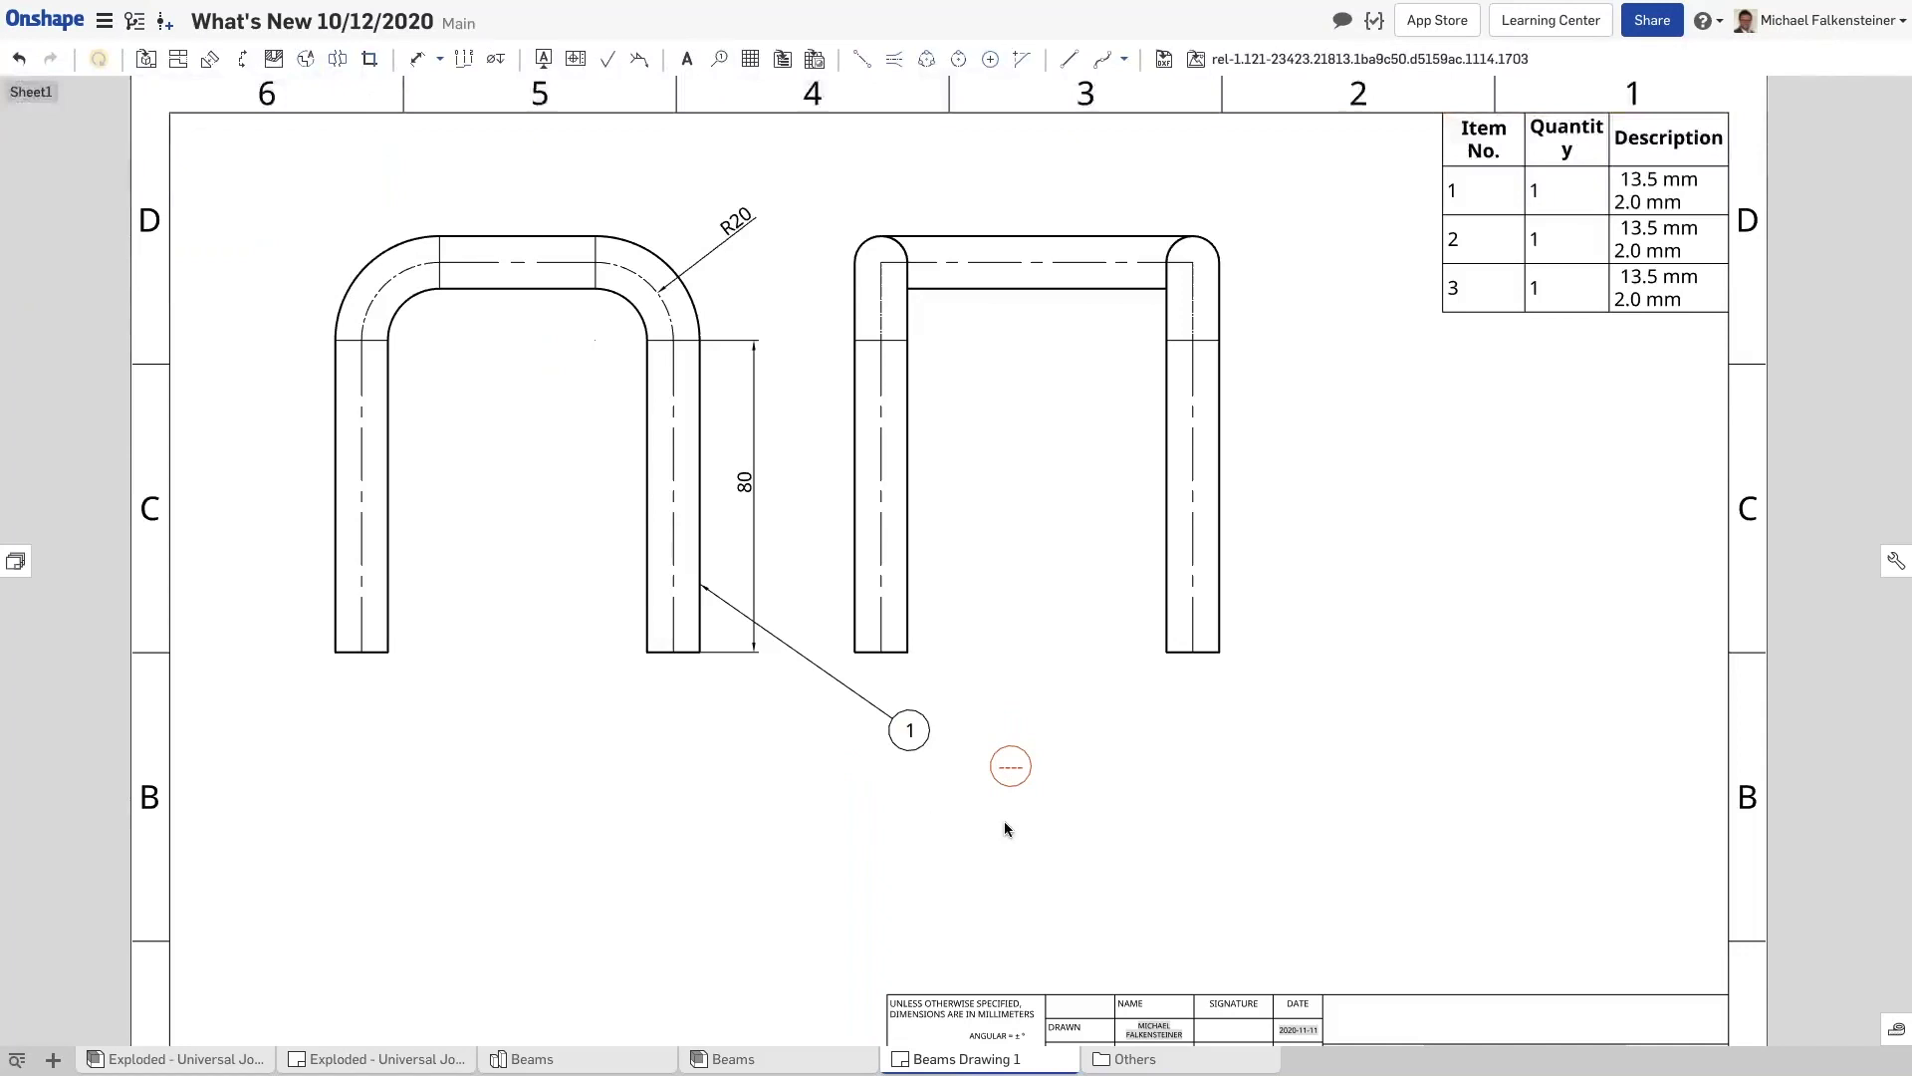
Stack the quantity callout above the item number callout and shift the stacked pair further from the leg
scroll(1004, 824, "up", 3)
scroll(996, 813, "up", 2)
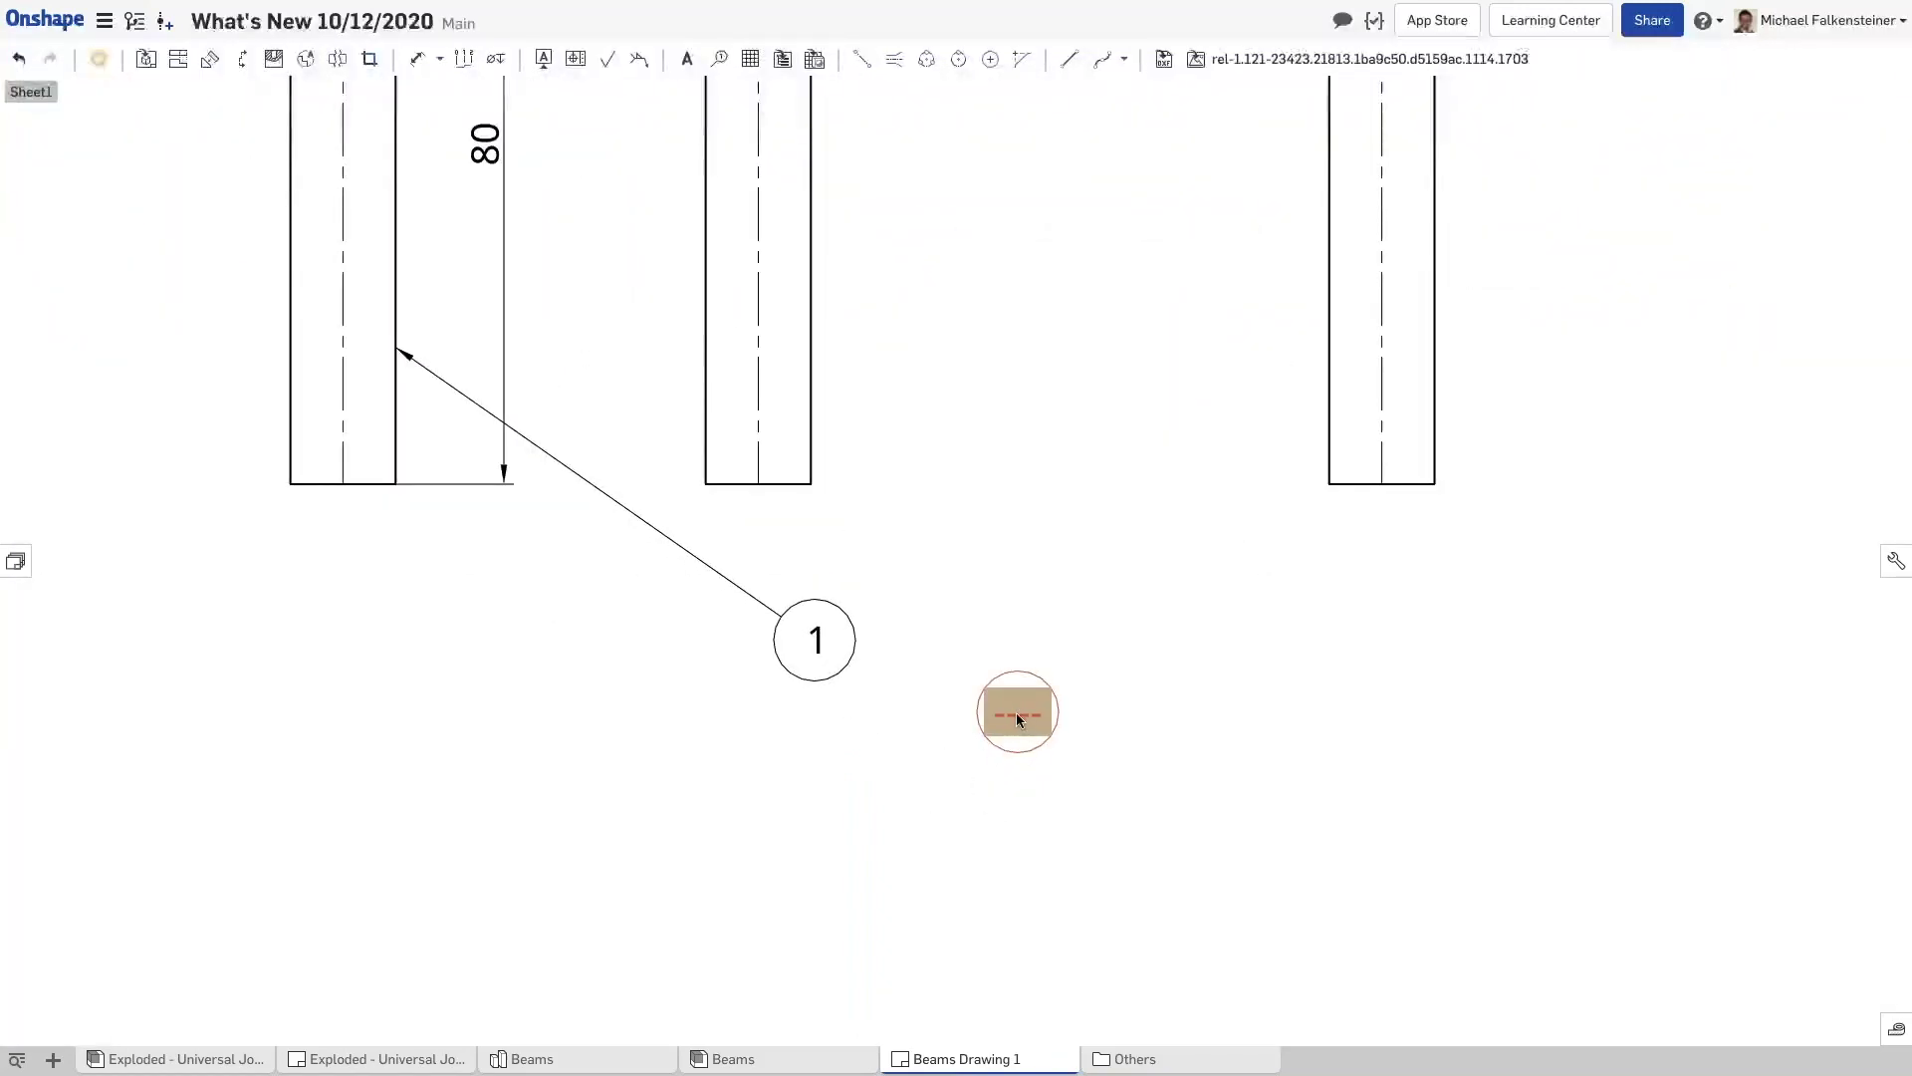
left_click_drag(1018, 717, 816, 657)
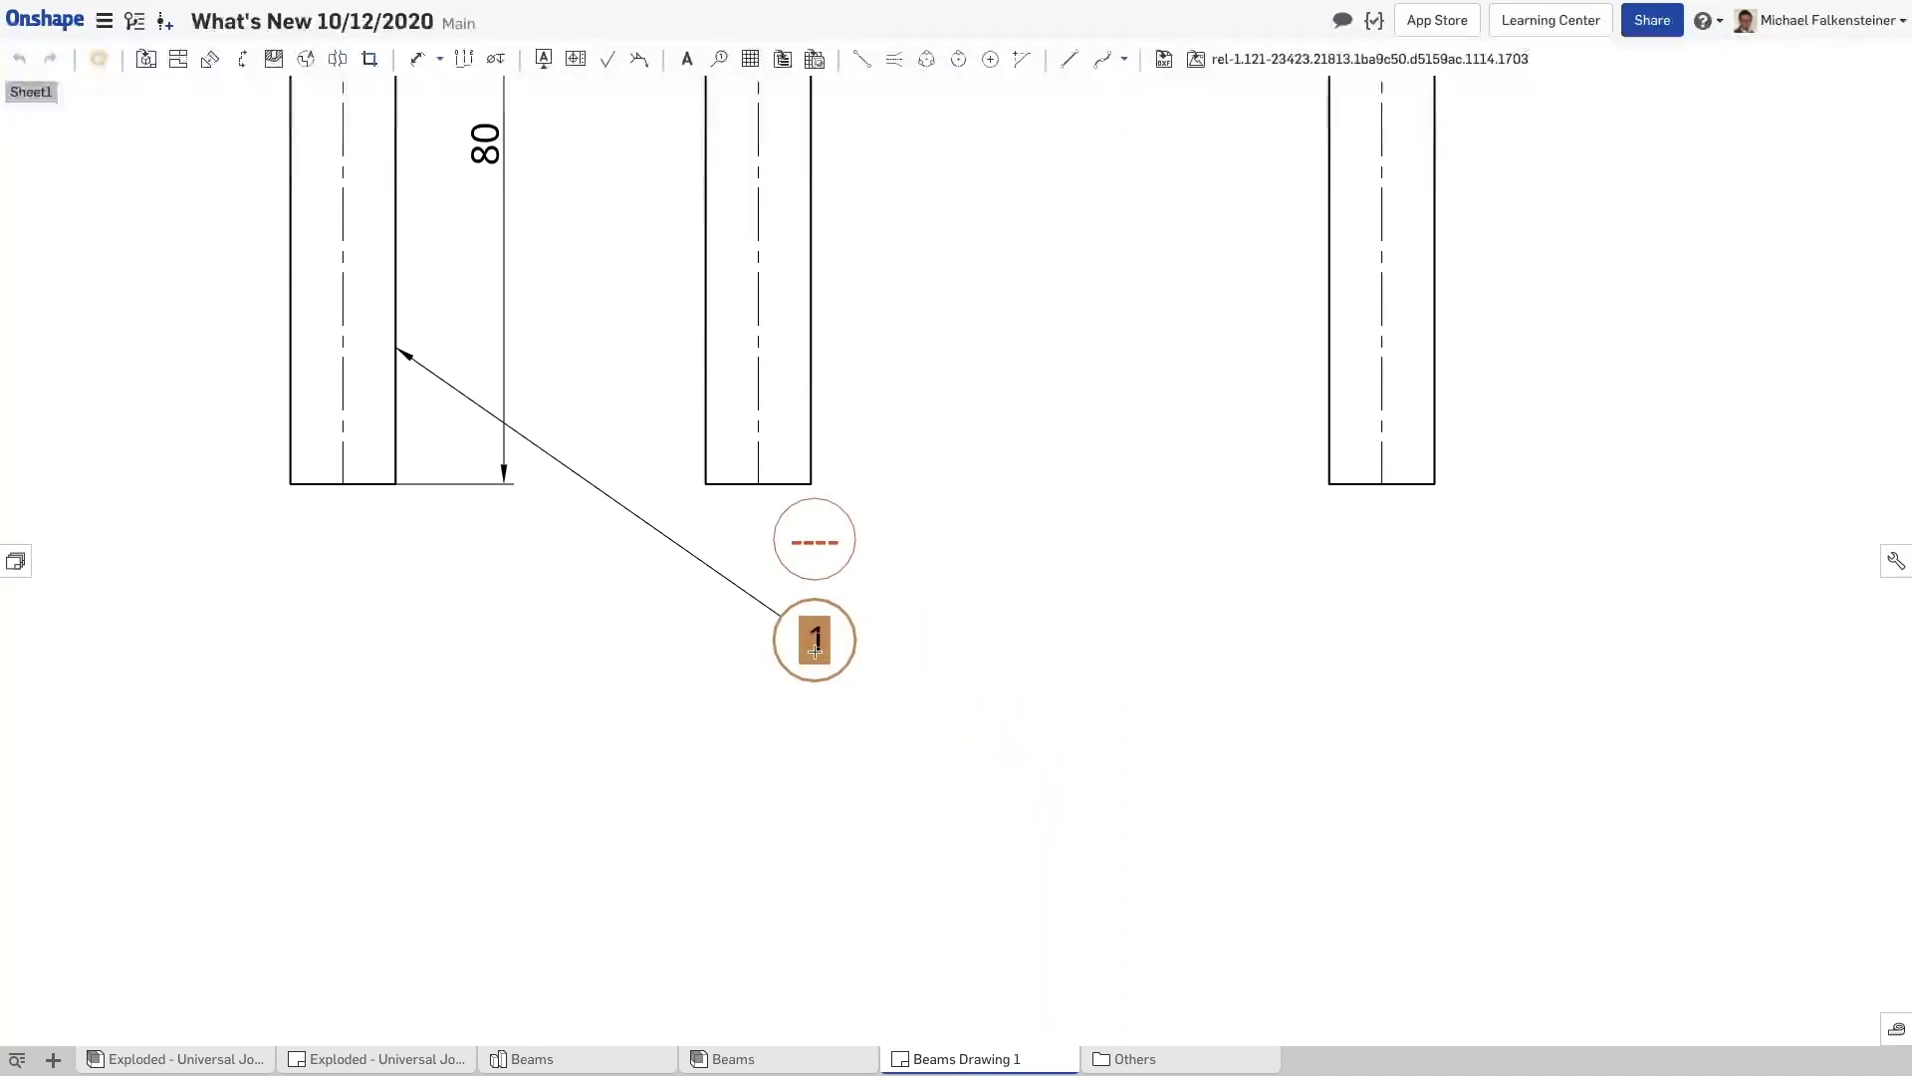
left_click_drag(822, 649, 811, 622)
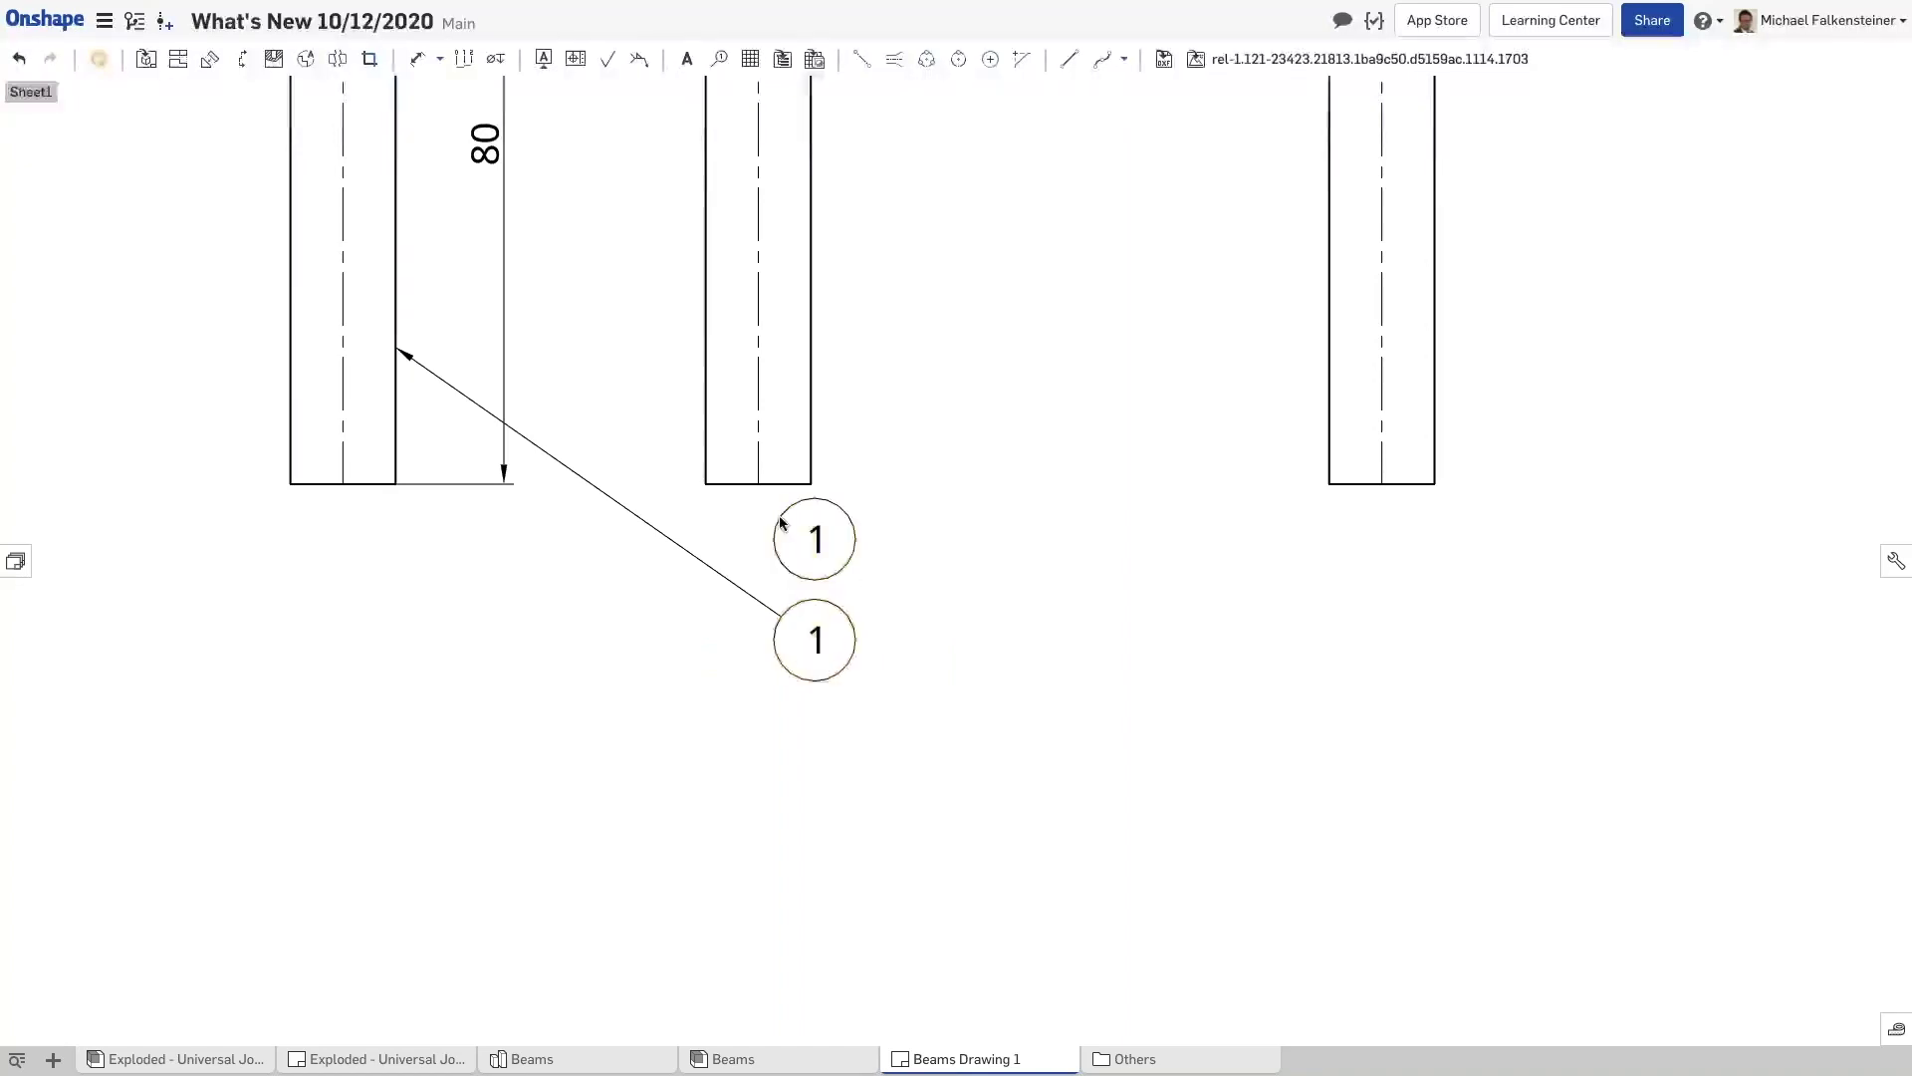
left_click_drag(845, 632, 1018, 647)
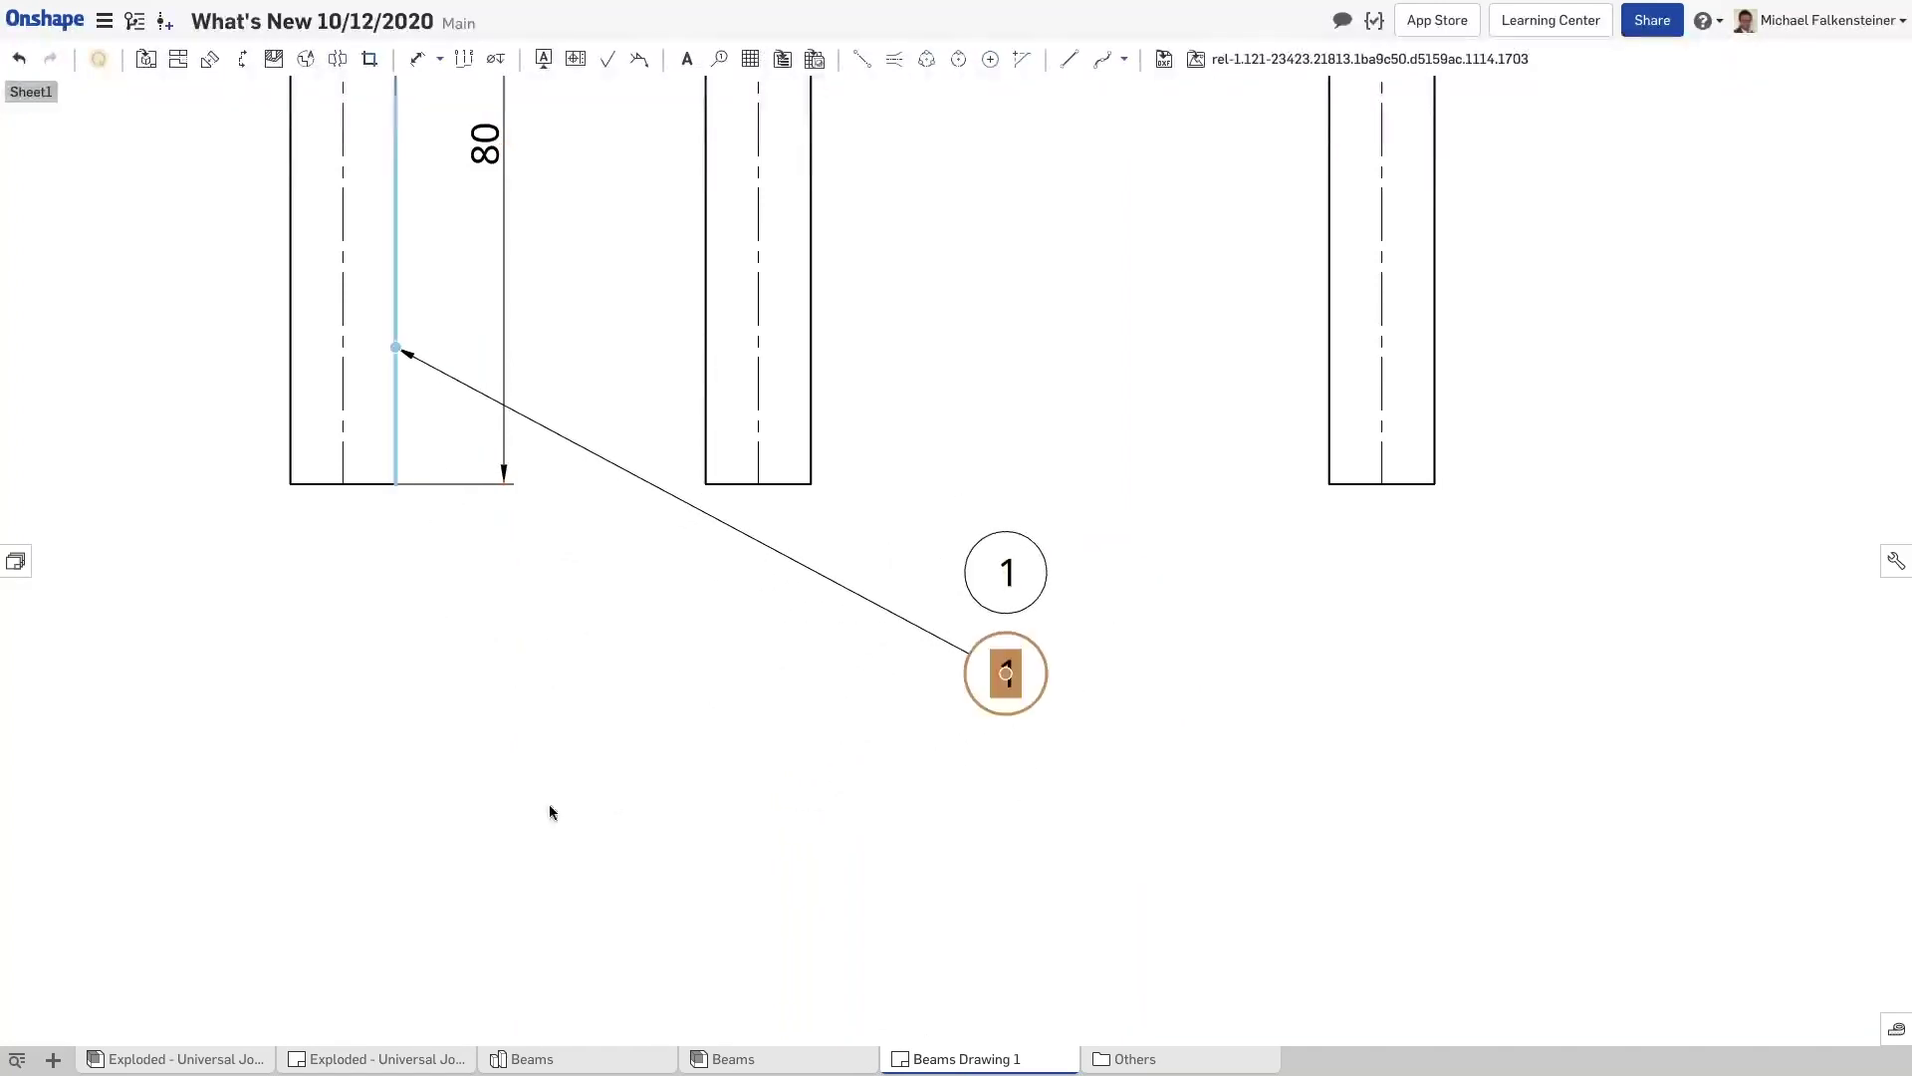
left_click(665, 764)
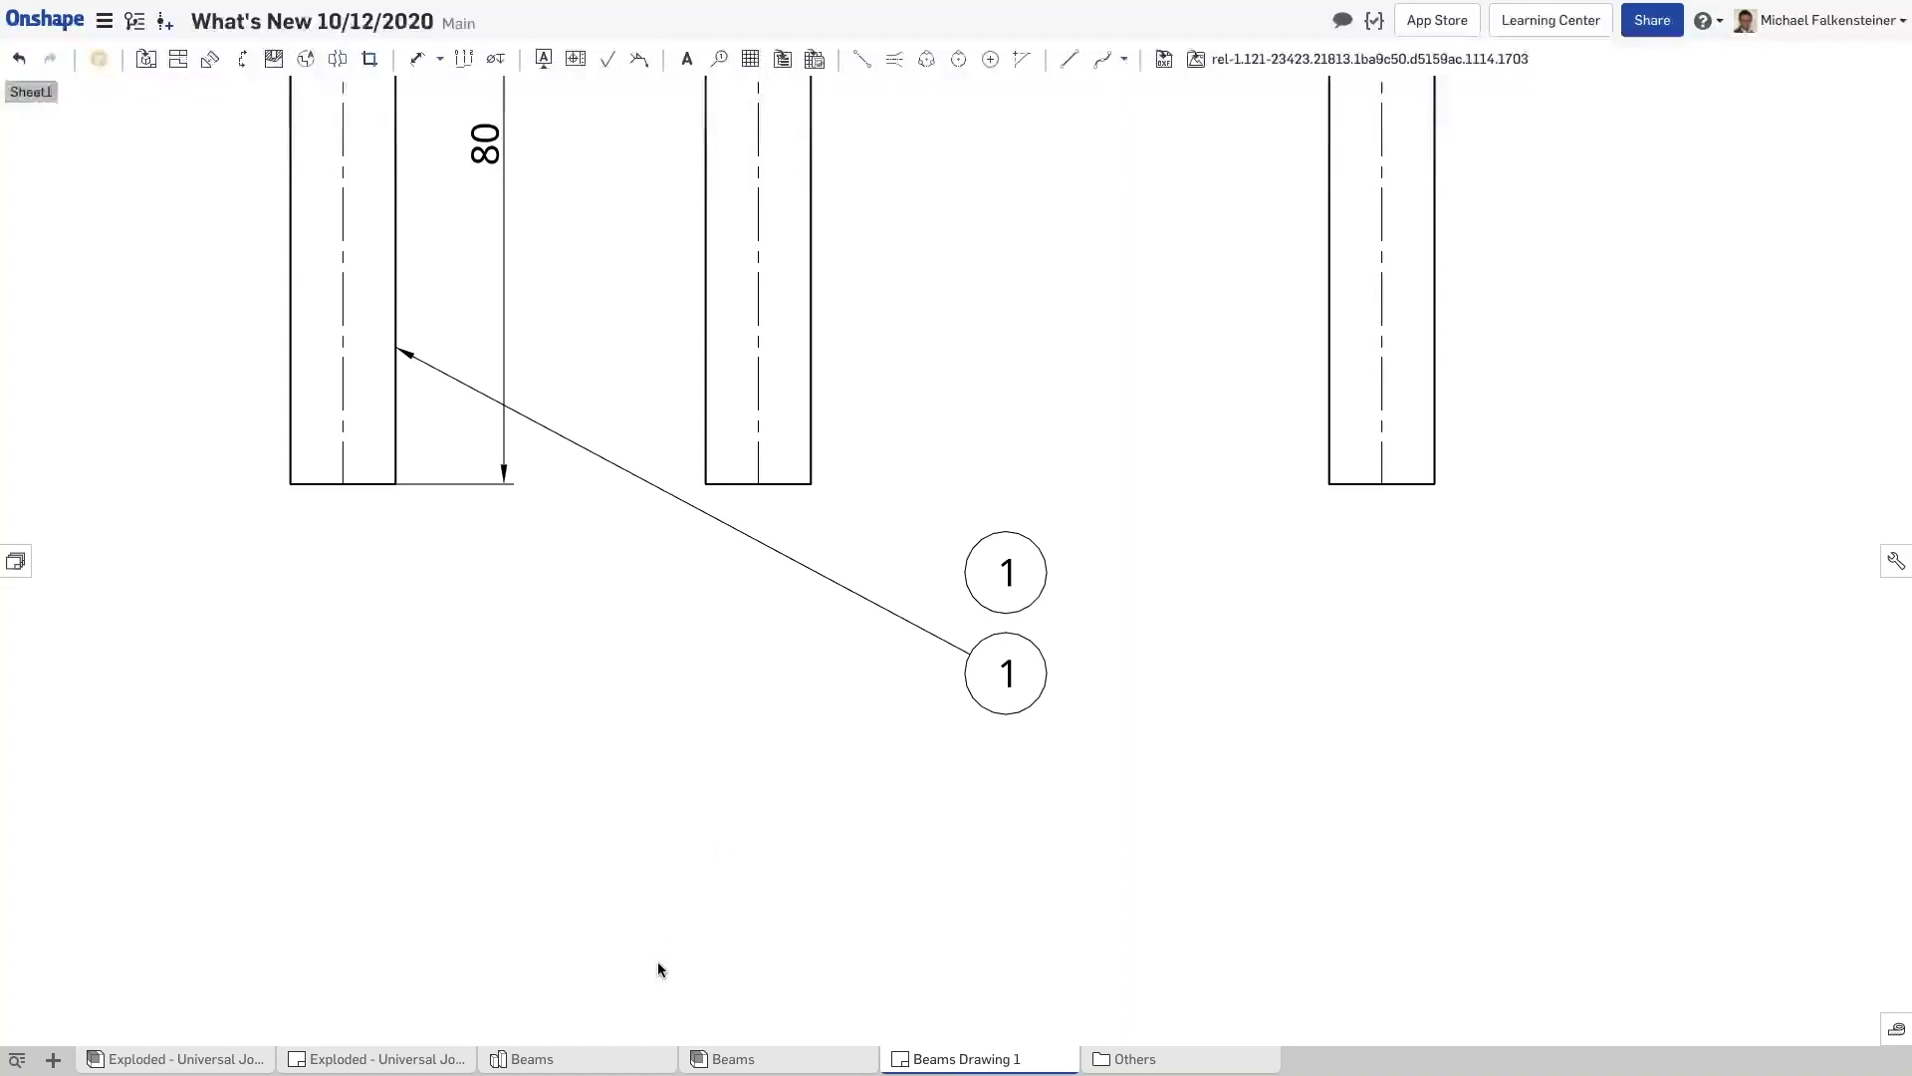
Go to the Beams part studio and start a new sketch on Plane 1, viewed face-on
mouse_move(581, 1071)
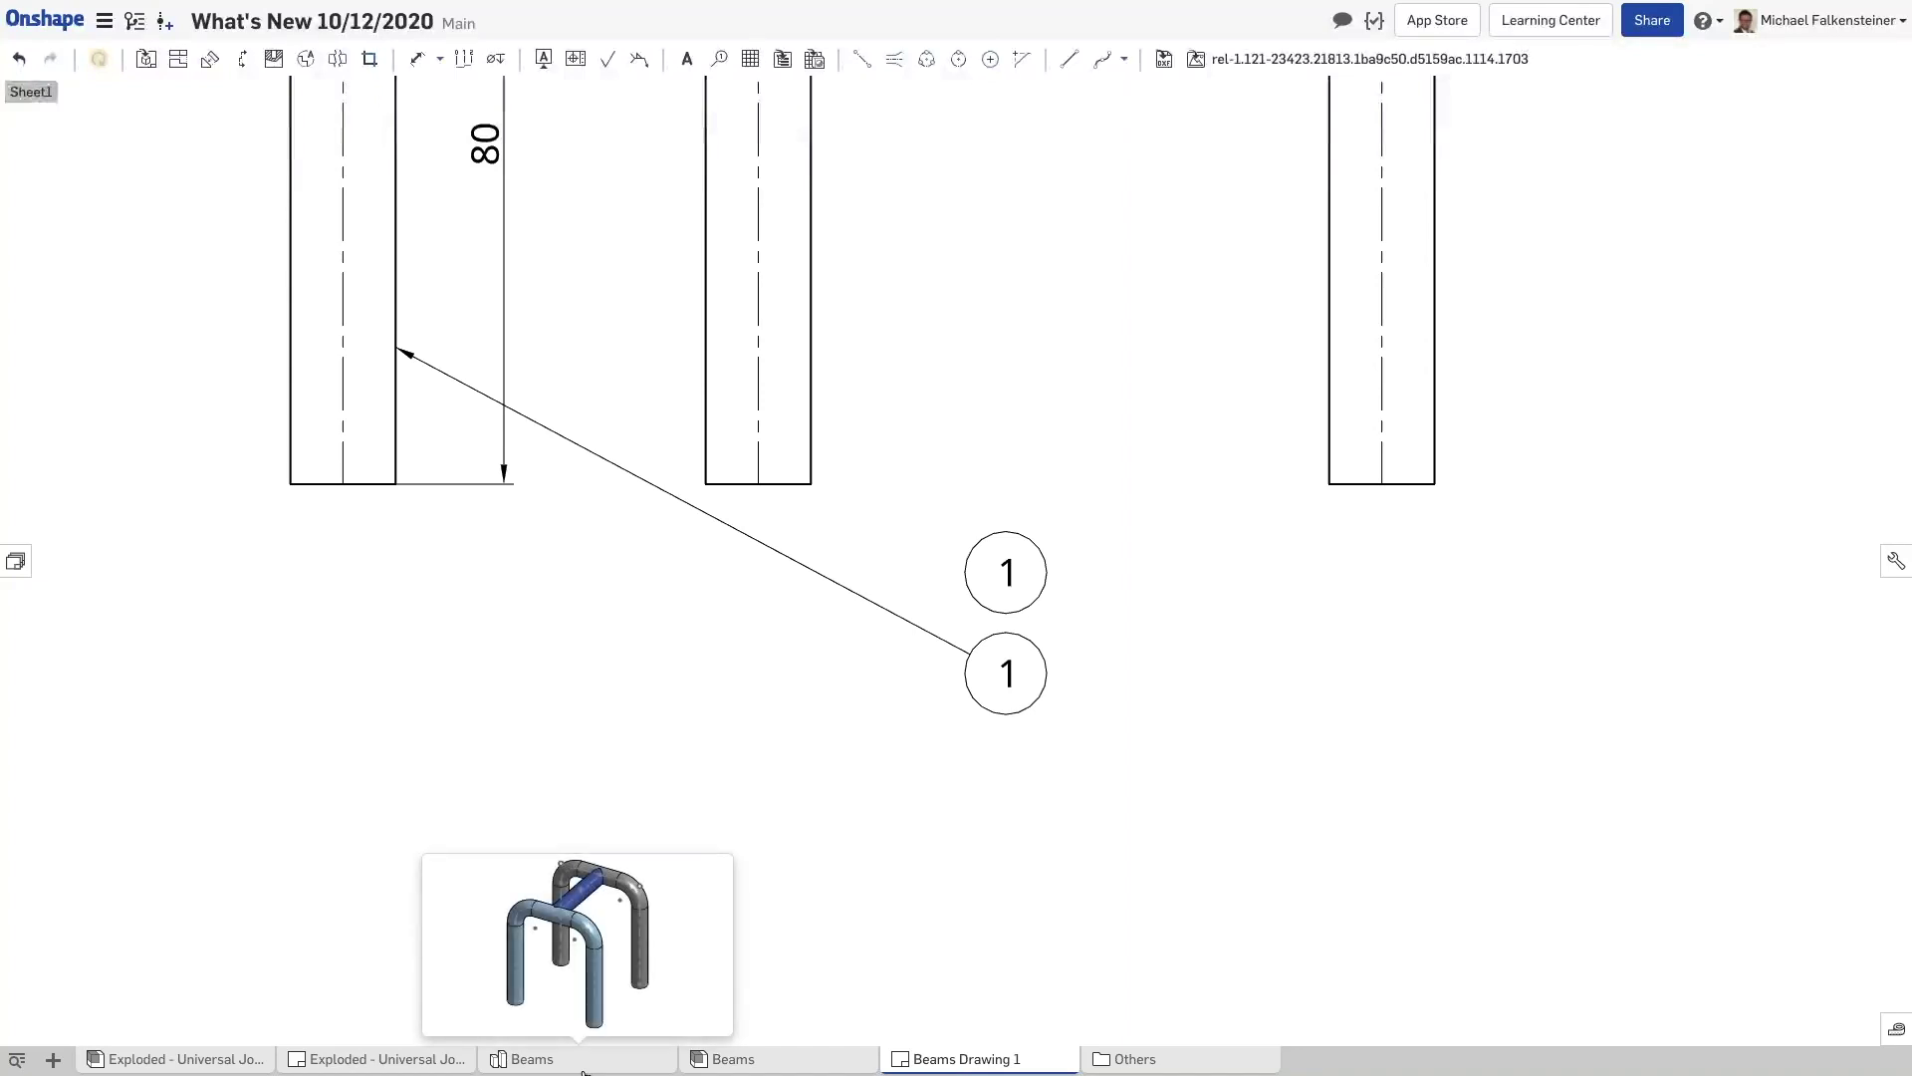
left_click(582, 1066)
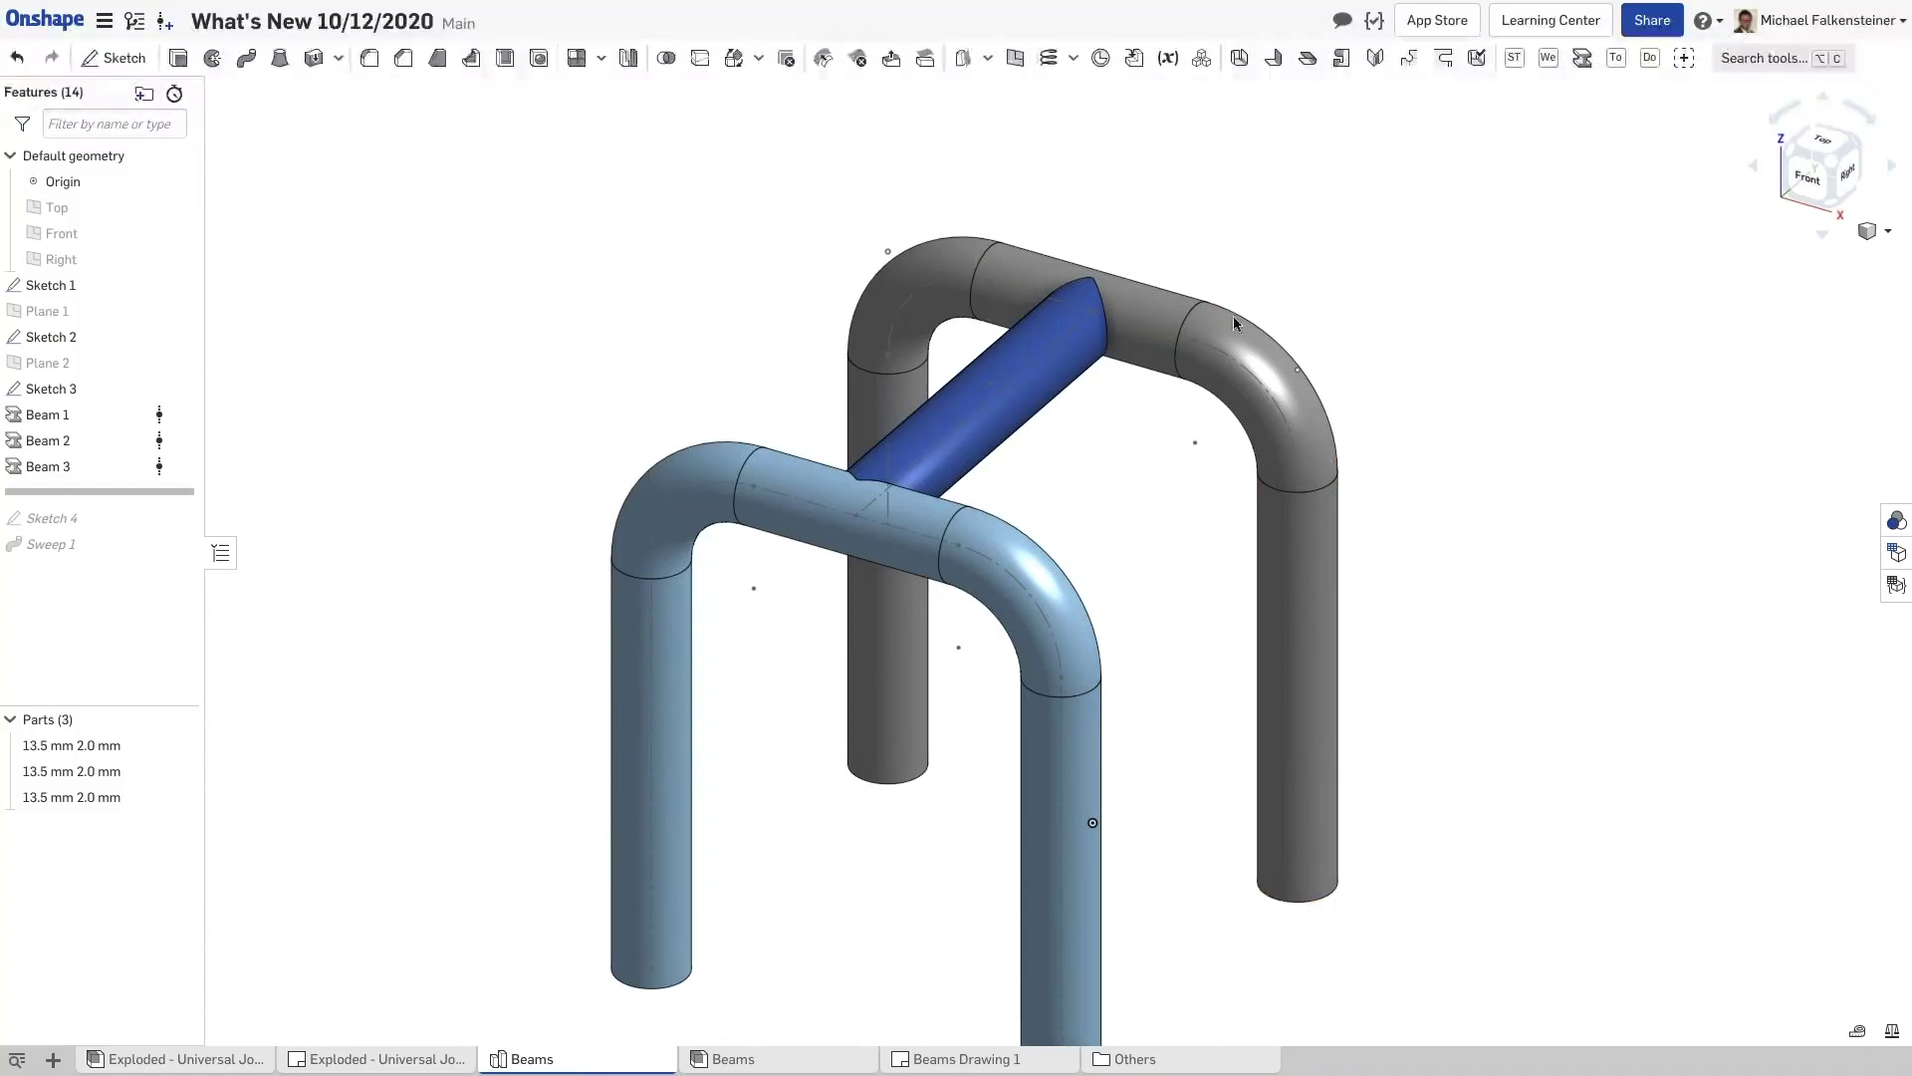
scroll(460, 303, "down", 3)
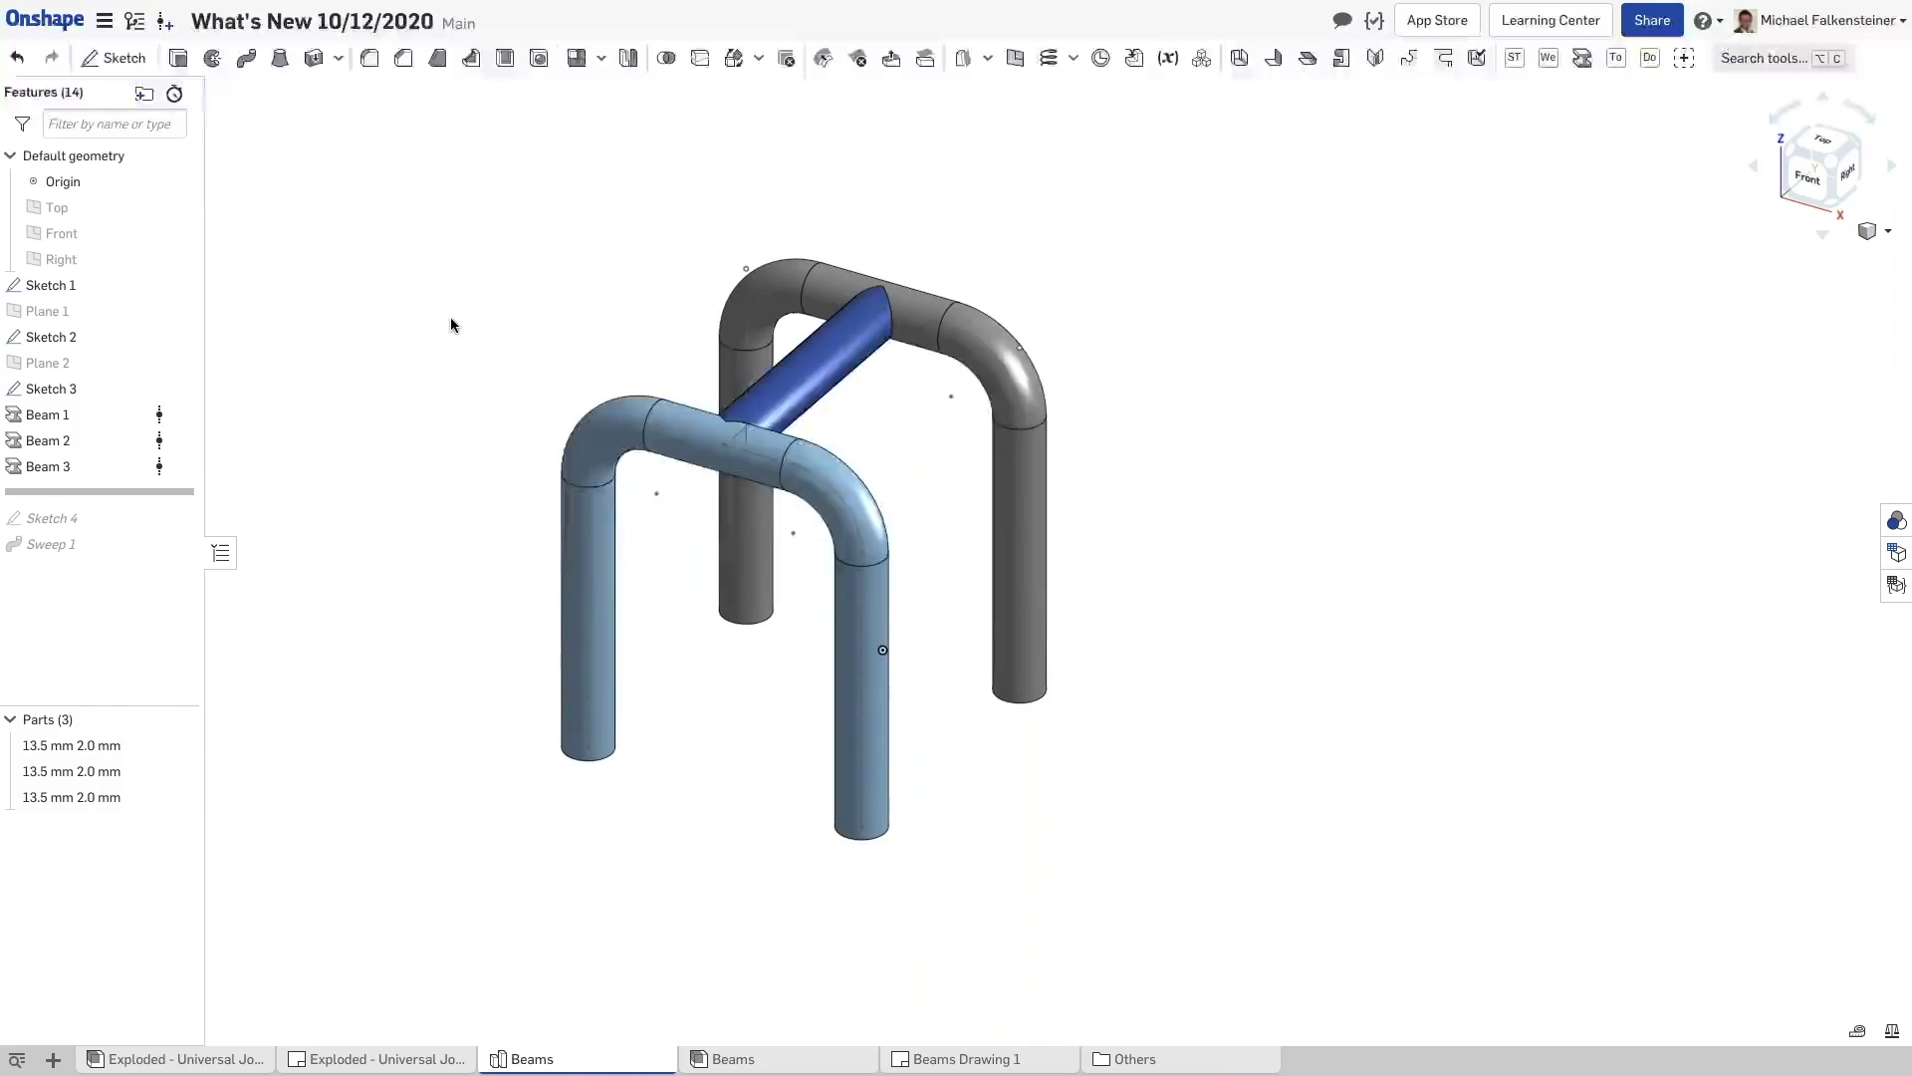
key("p")
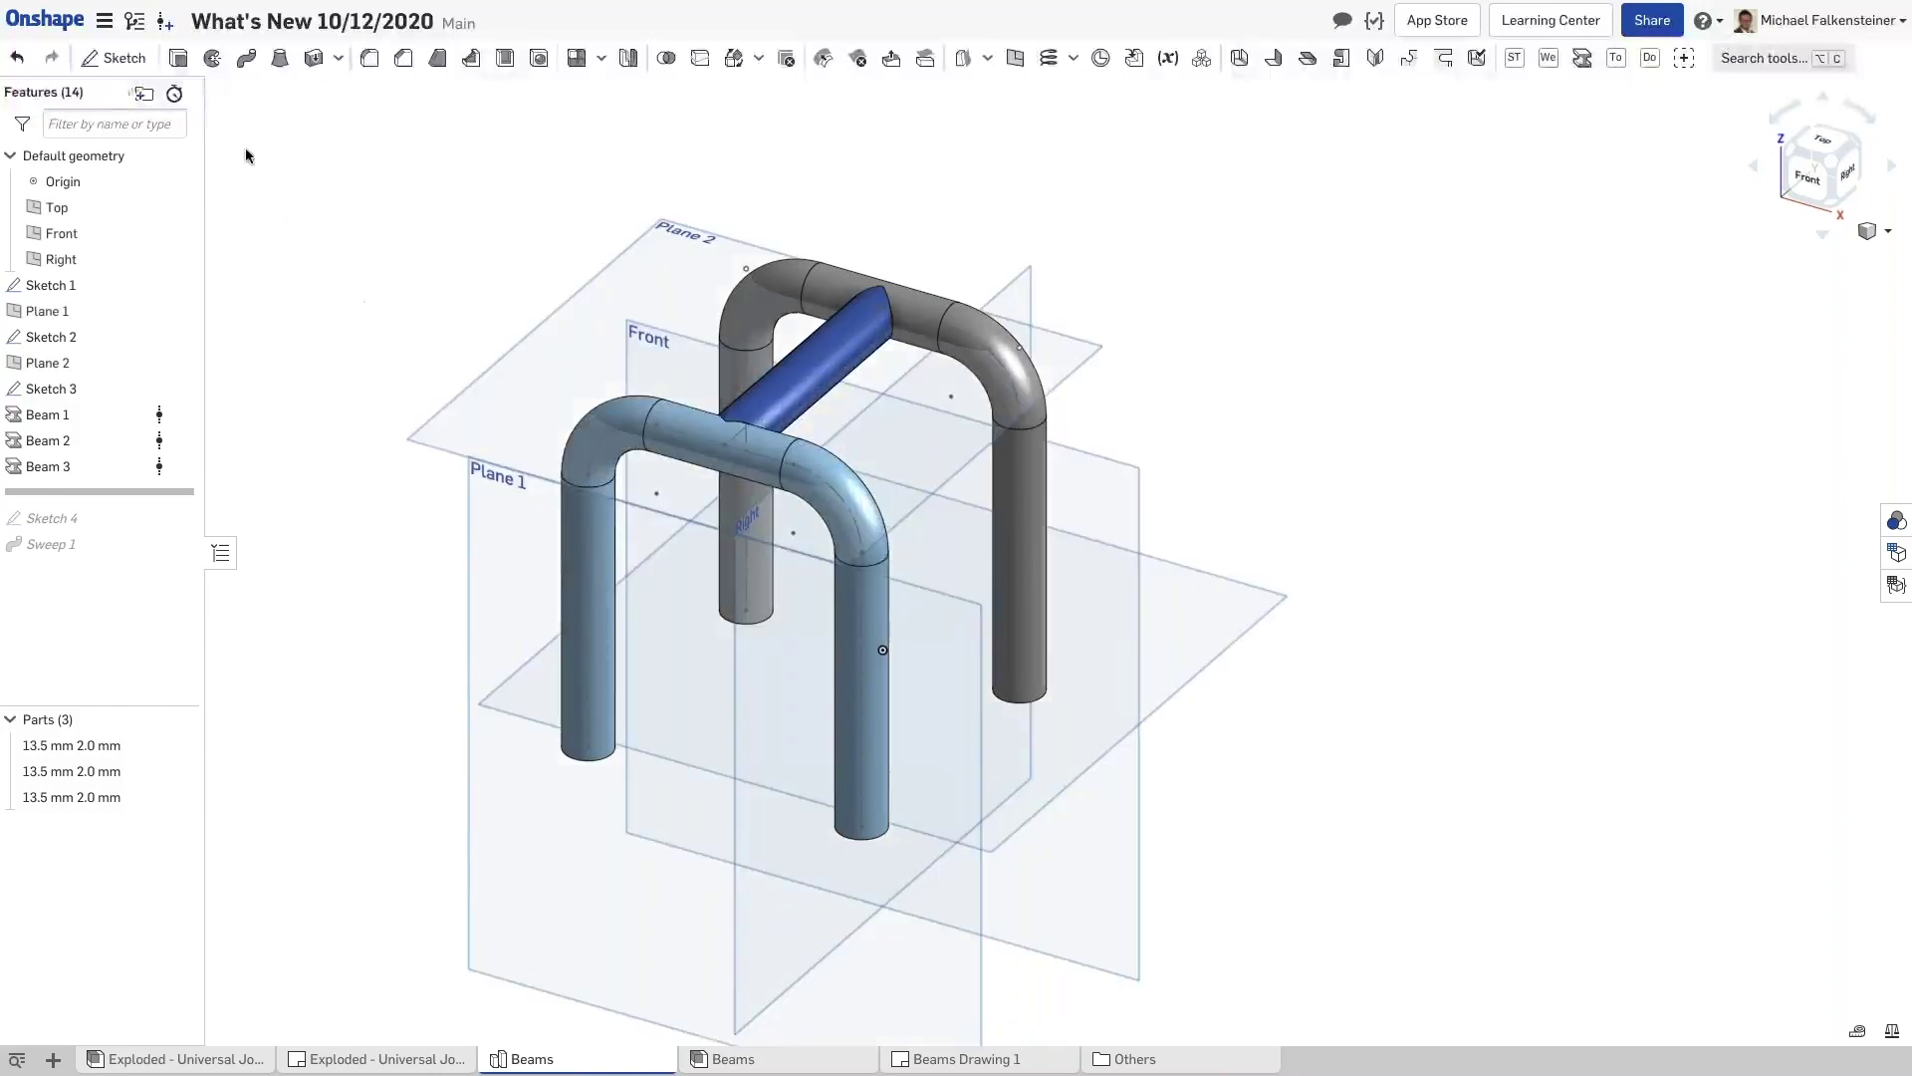
left_click(109, 57)
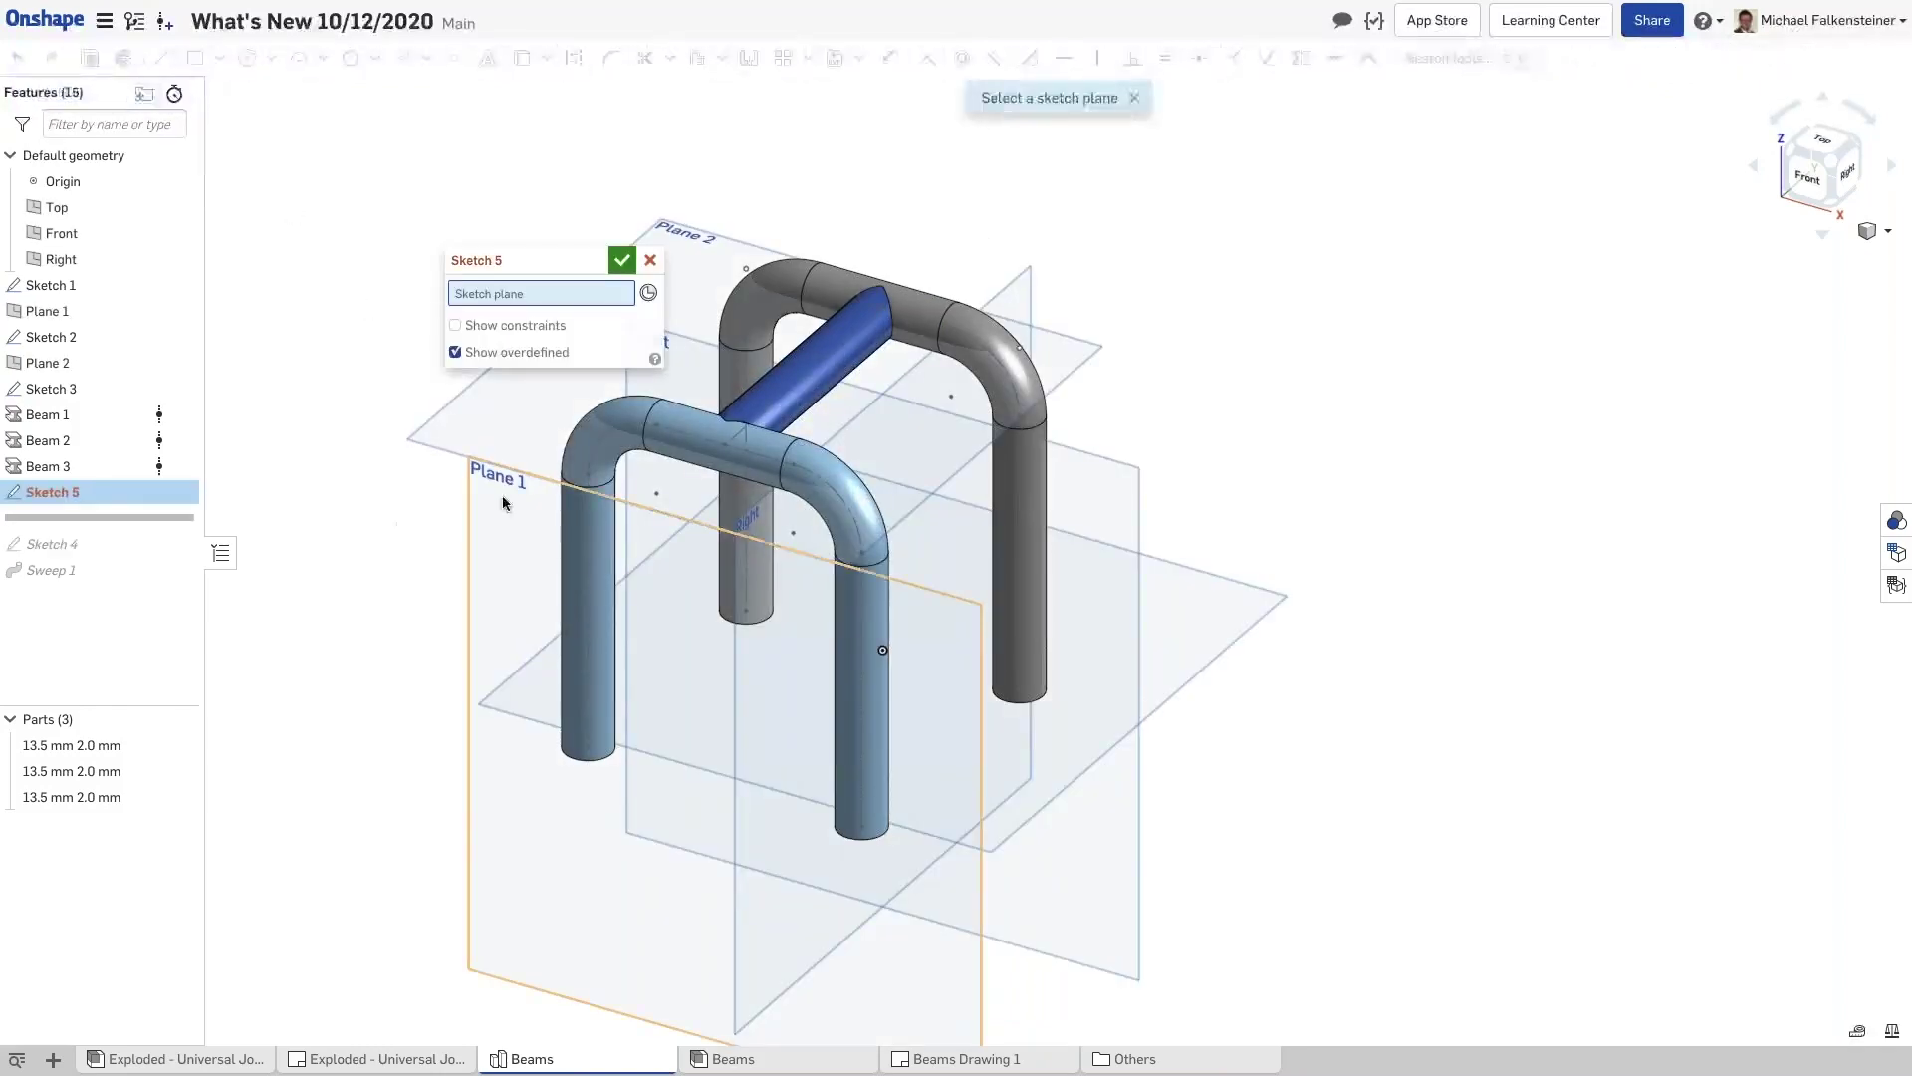
left_click(503, 581)
key("n")
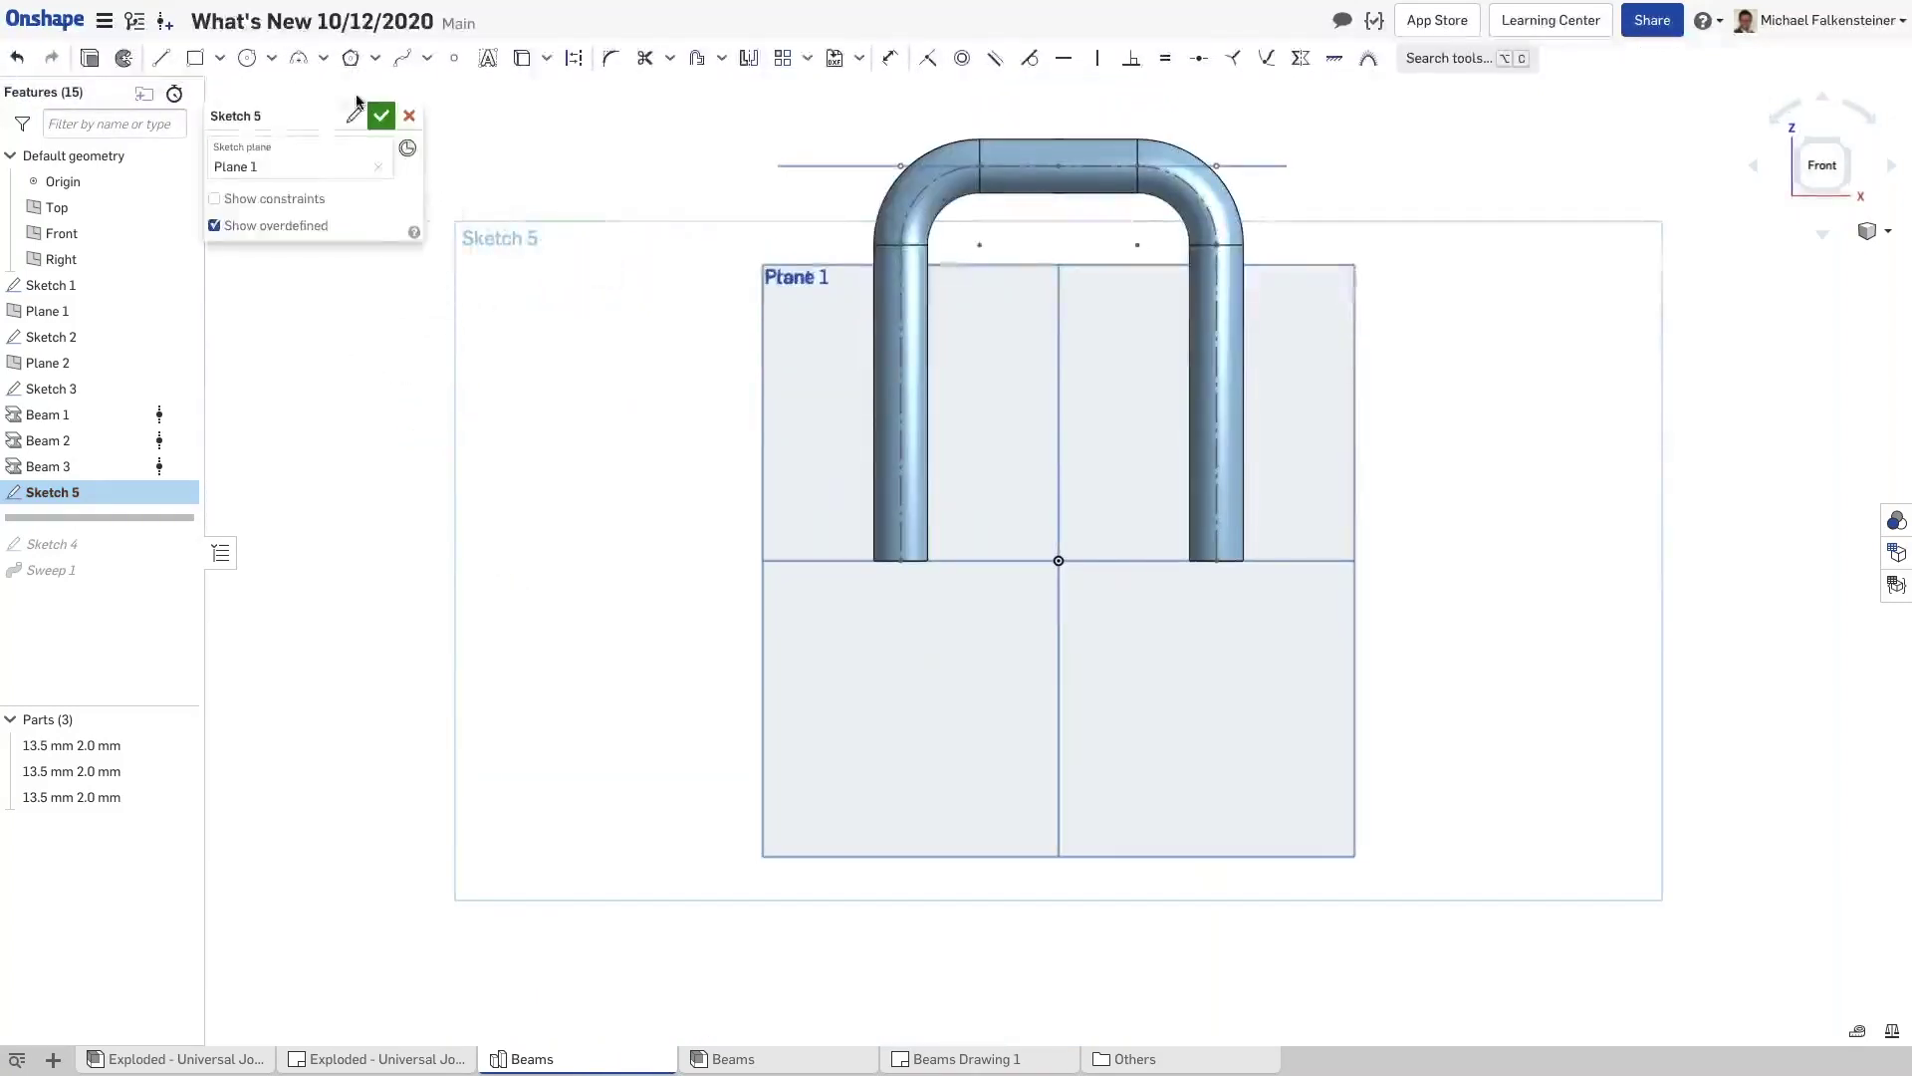
Hide the planes and sketch a U-shaped spline with four interior points joining the lower centreline ends of both legs
left_click(402, 60)
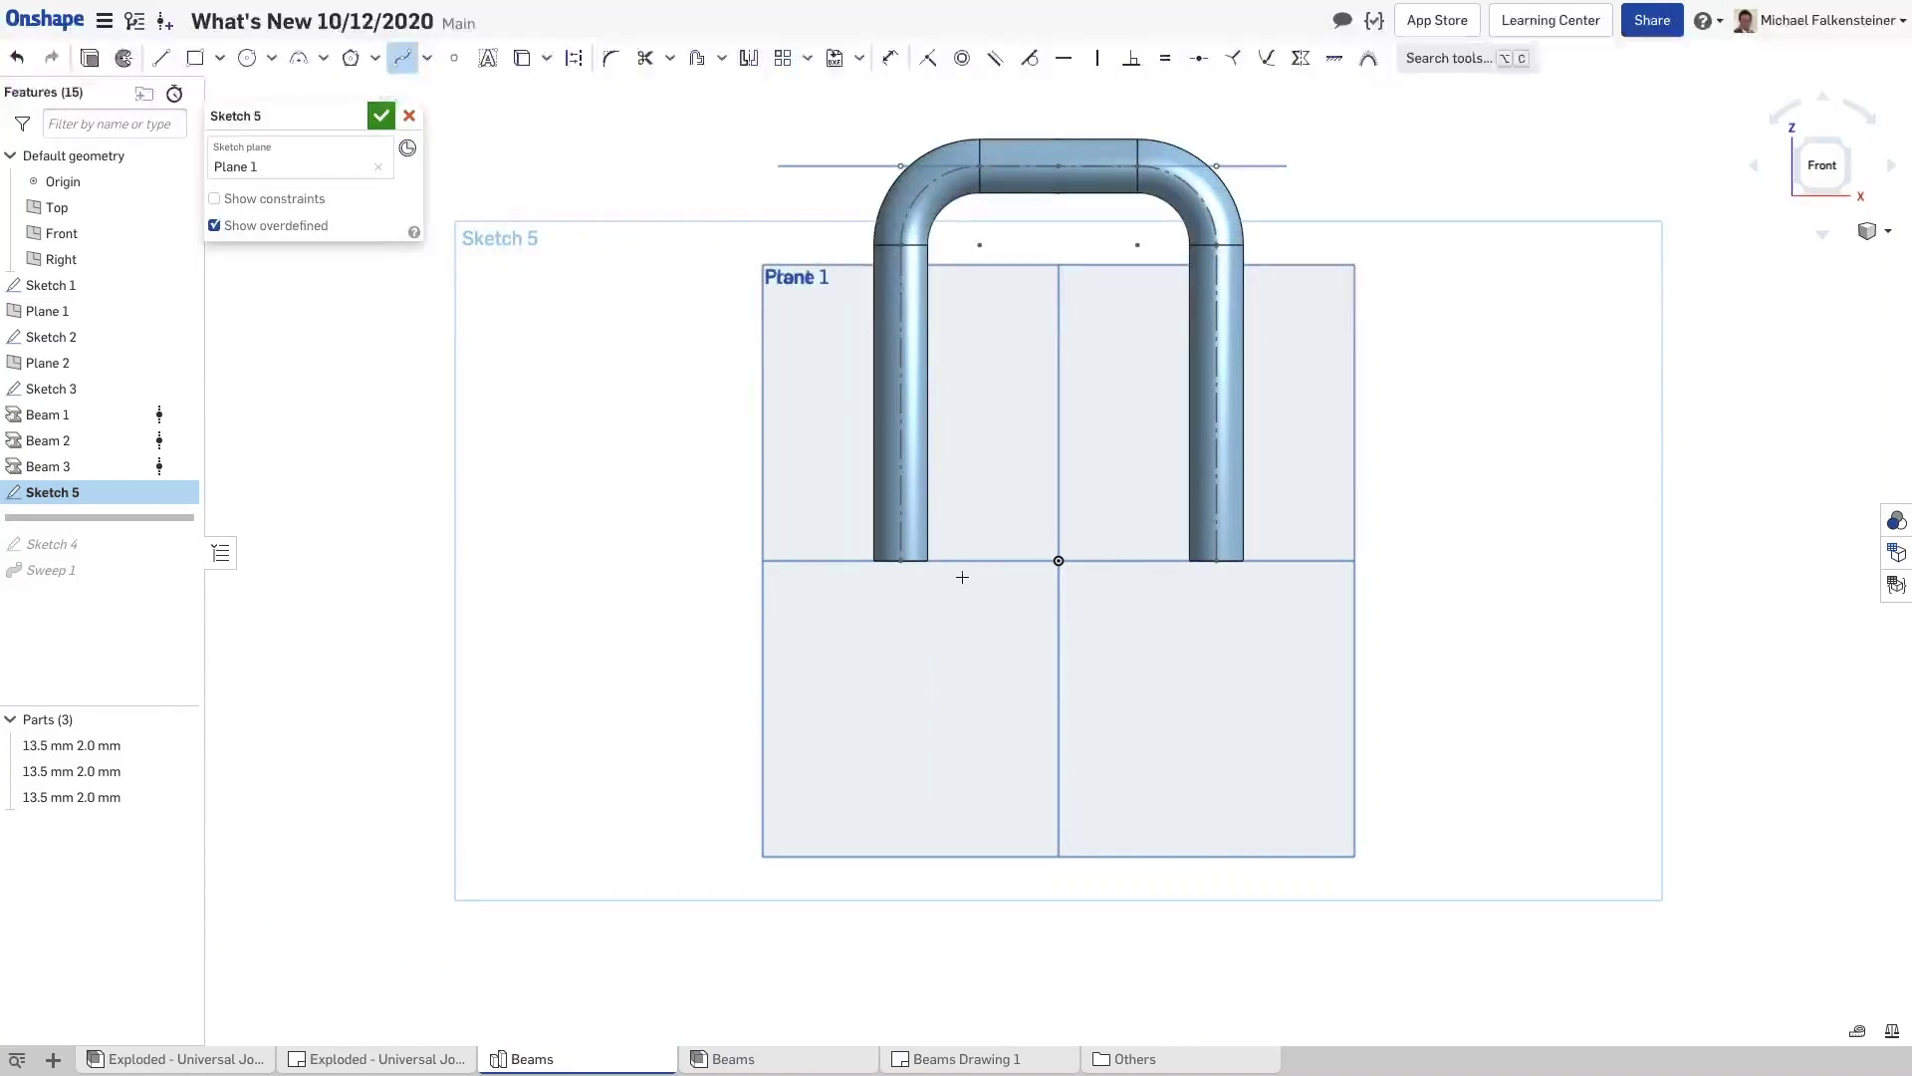
scroll(958, 567, "up", 3)
key("p")
left_click(858, 554)
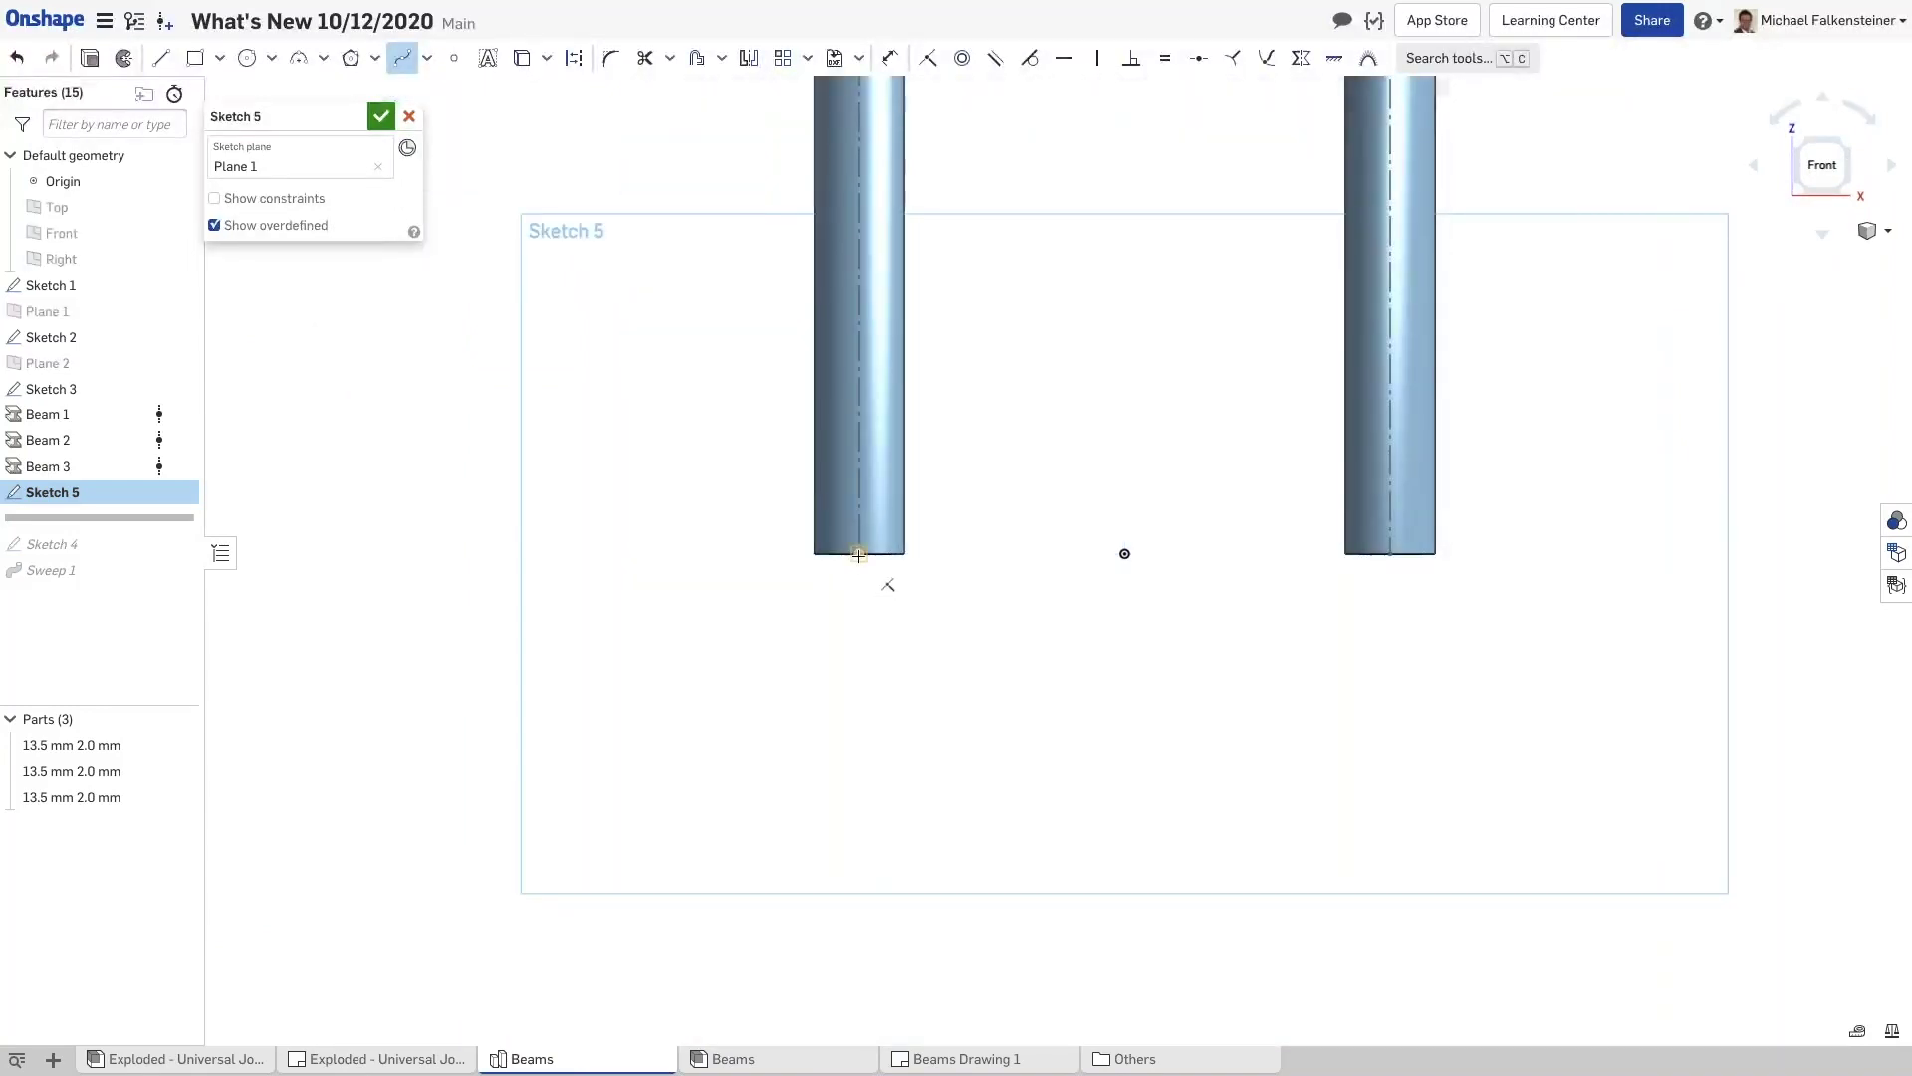
left_click(880, 681)
left_click(1077, 759)
left_click(1315, 731)
left_click(1382, 649)
left_click(1389, 556)
key("Escape")
left_click(843, 872)
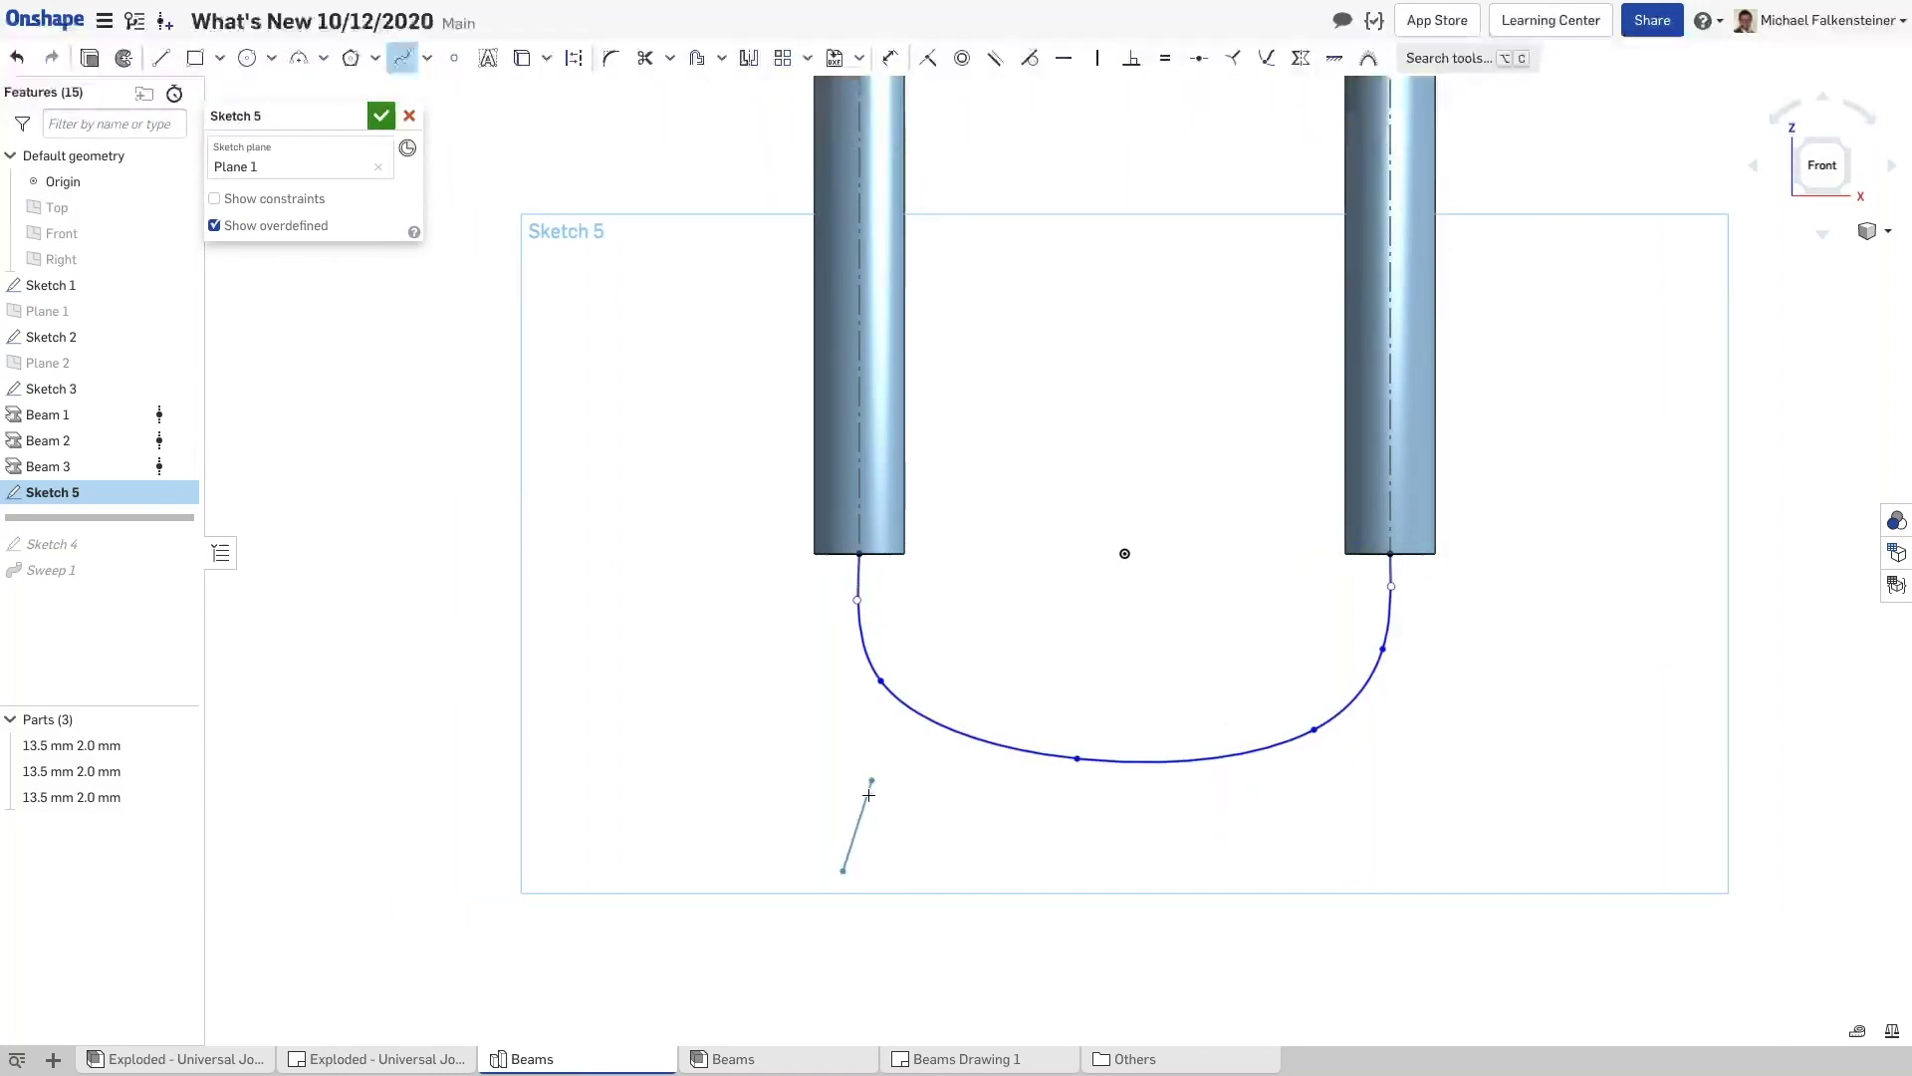
key("Escape")
key("Escape")
Pull out the tangent handle at the spline's left end and dimension it to 10 mm
scroll(837, 609, "up", 8)
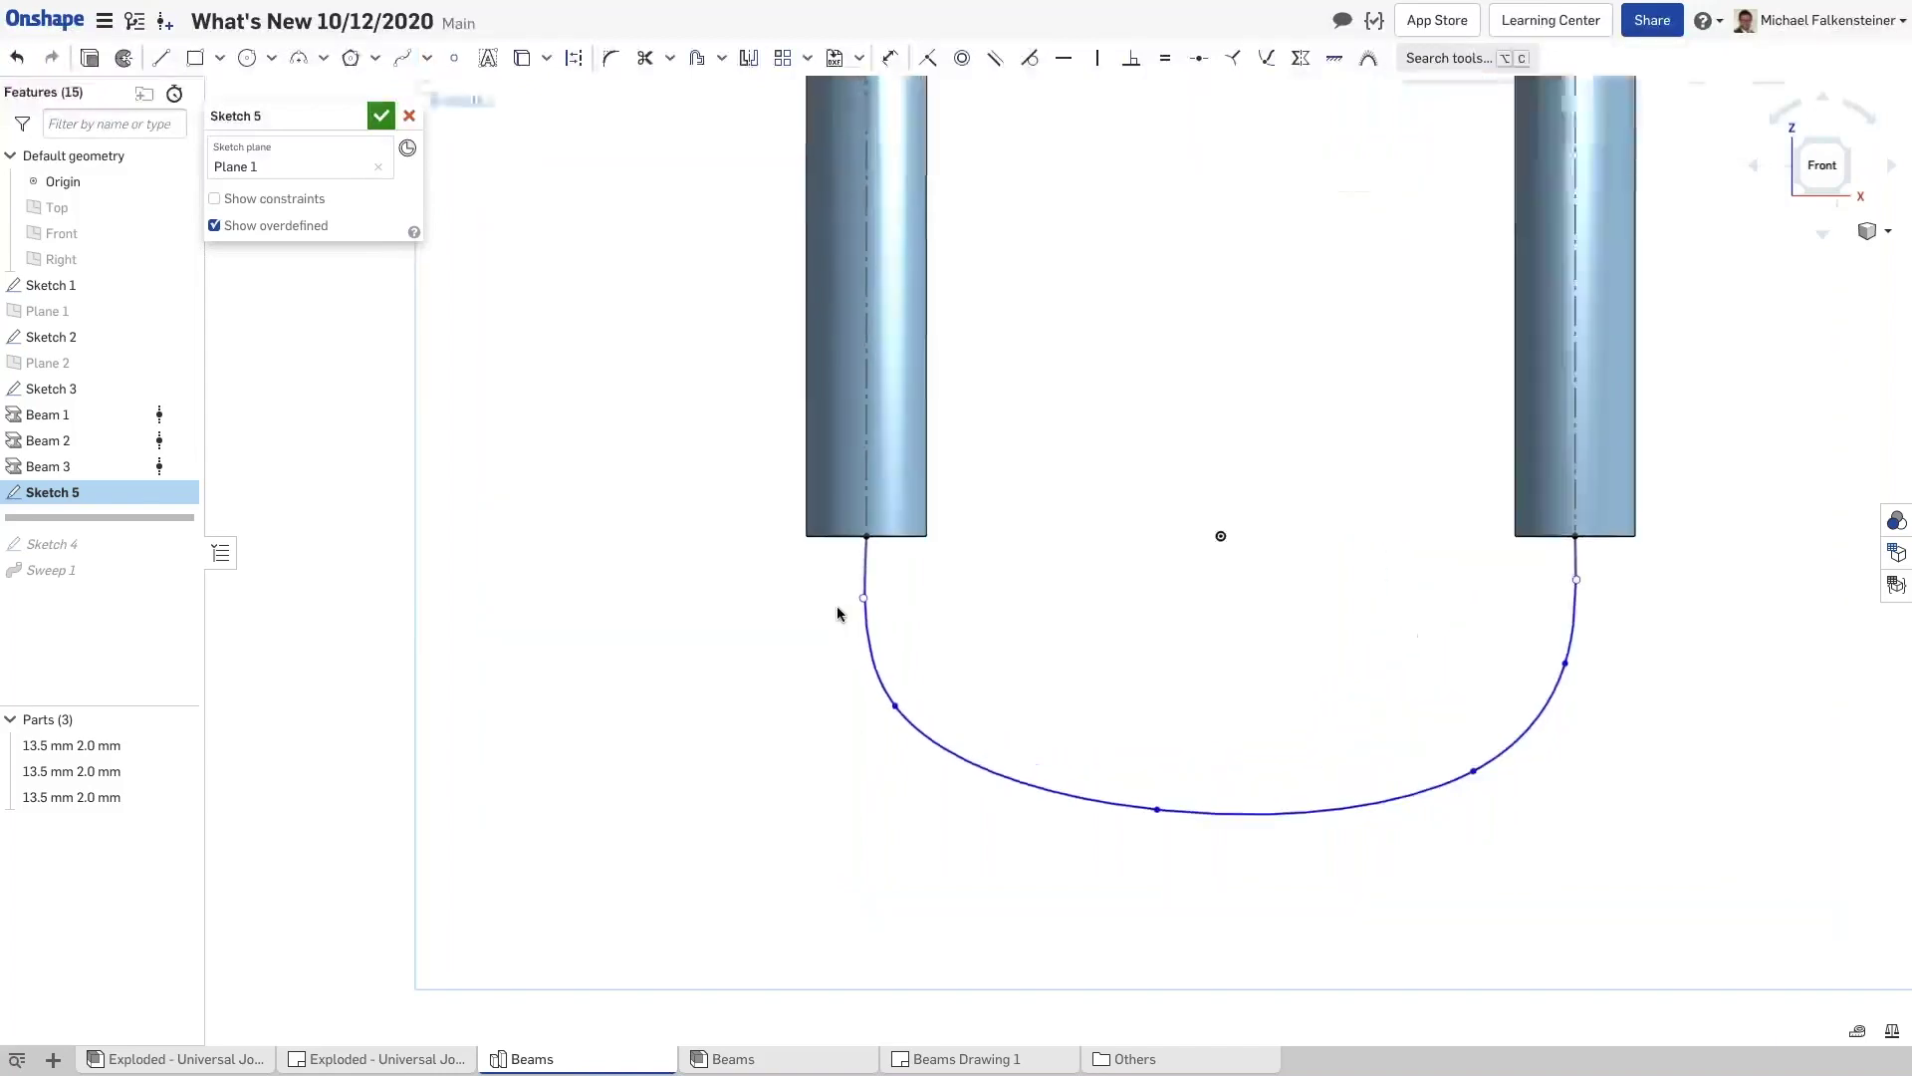
mouse_move(876, 595)
left_mouse_down()
mouse_move(700, 617)
mouse_move(759, 616)
mouse_move(833, 661)
mouse_move(778, 659)
left_mouse_up()
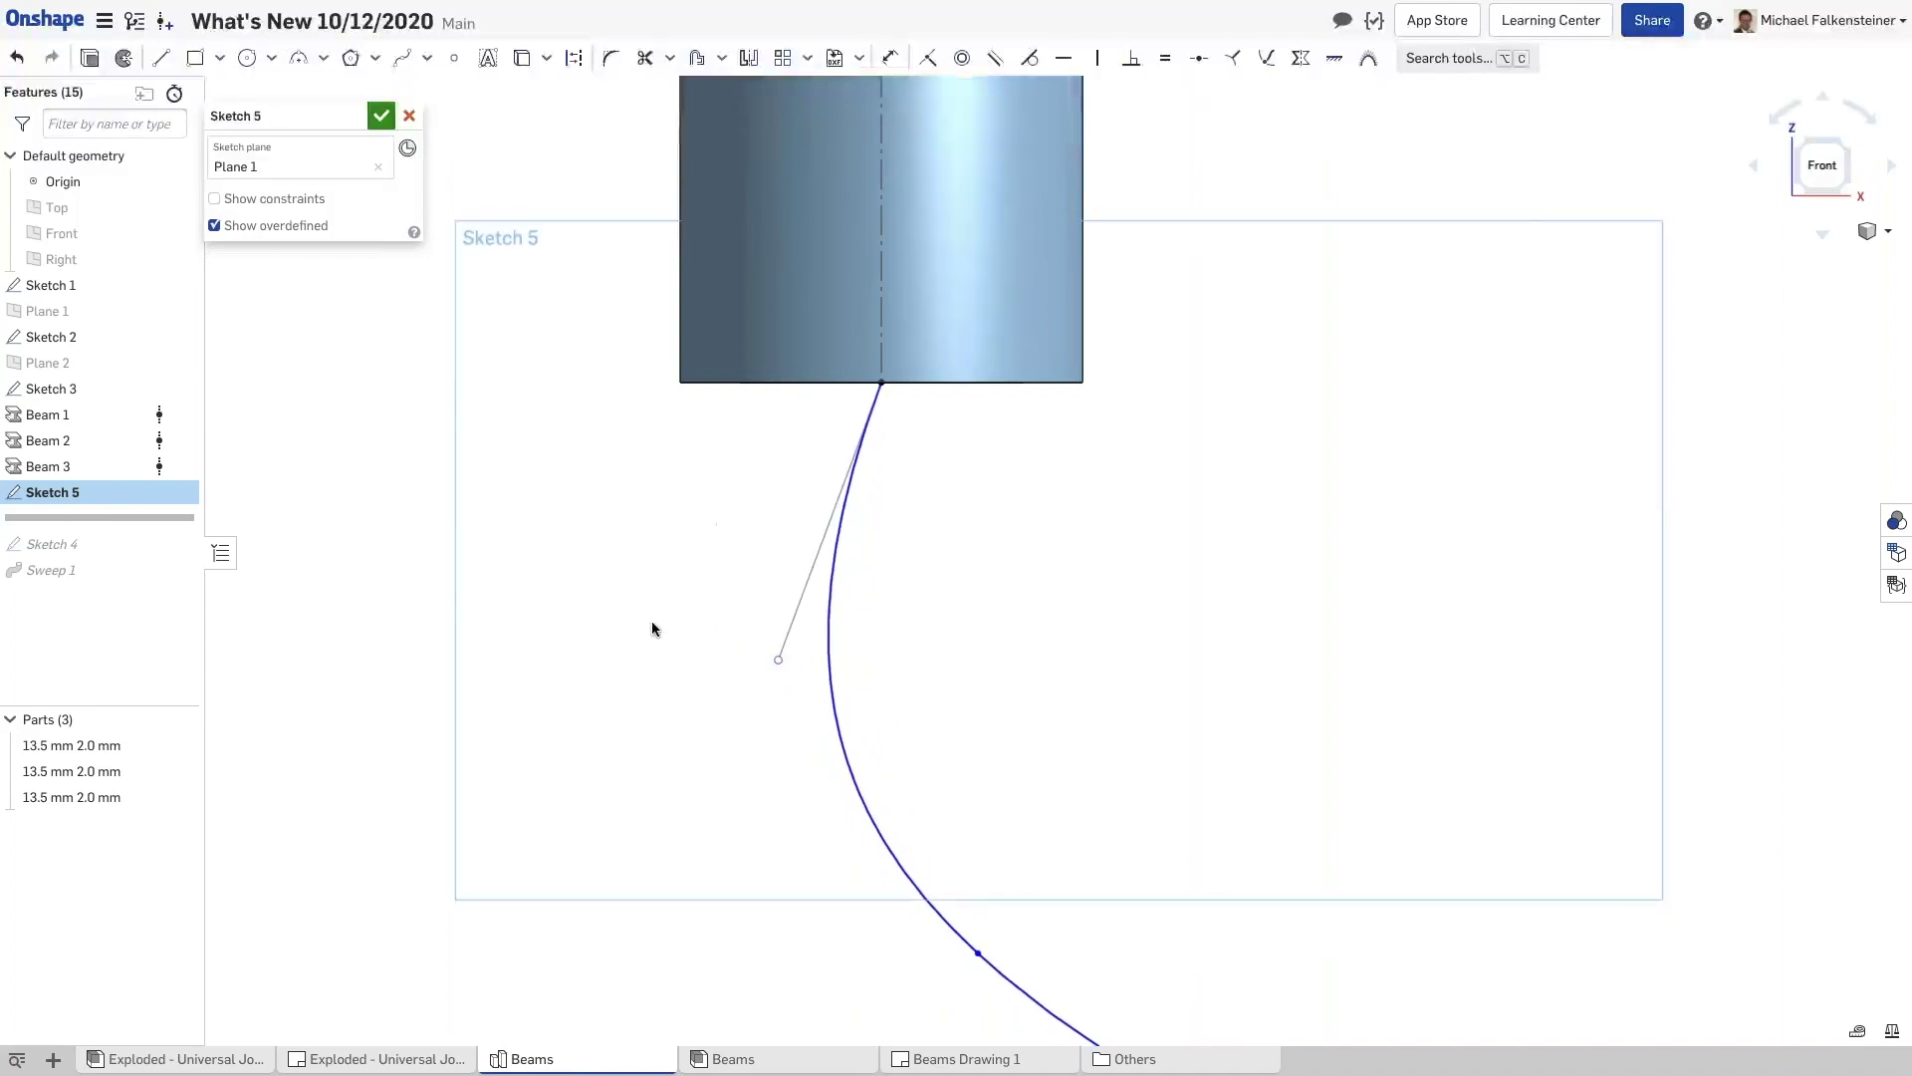
left_click(892, 62)
left_click(799, 606)
left_click(708, 550)
type("10")
key("Return")
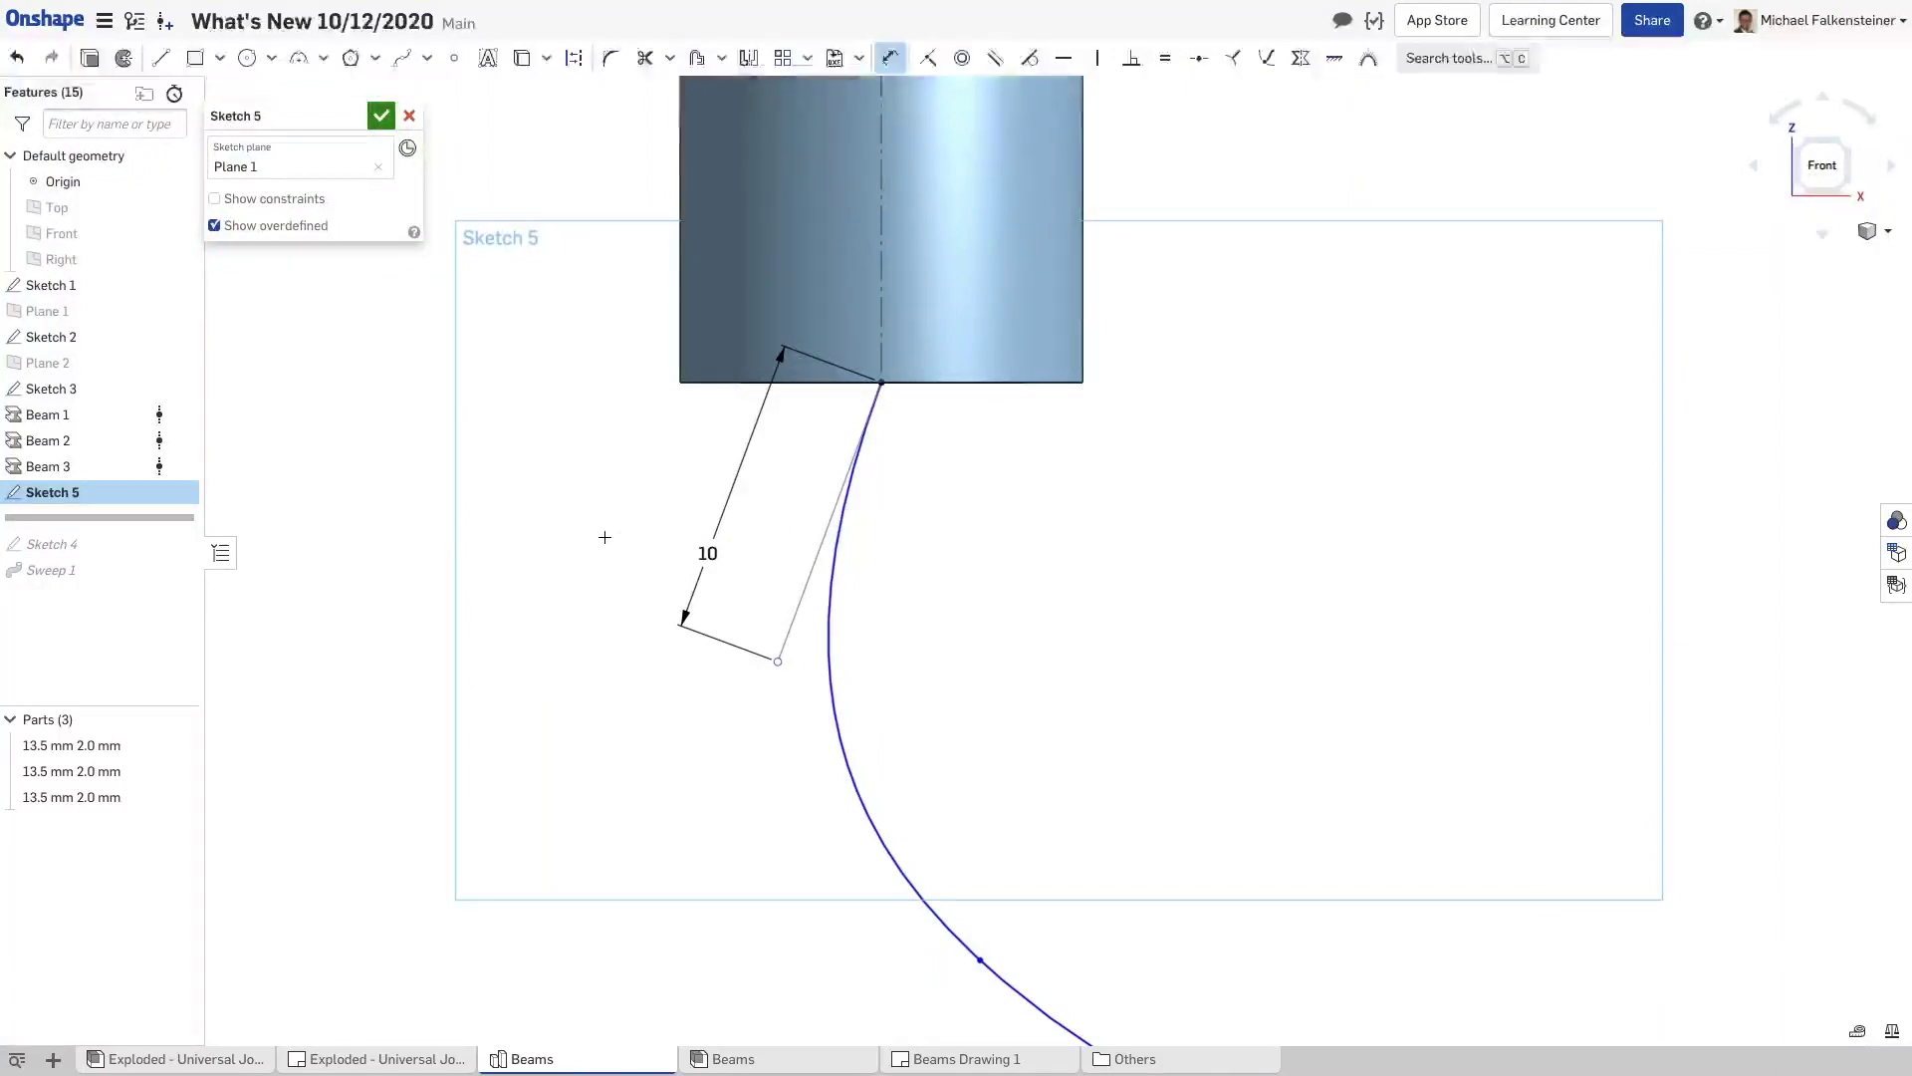
Dimension the tangent handle at the spline's right end to 10 mm
scroll(598, 534, "down", 5)
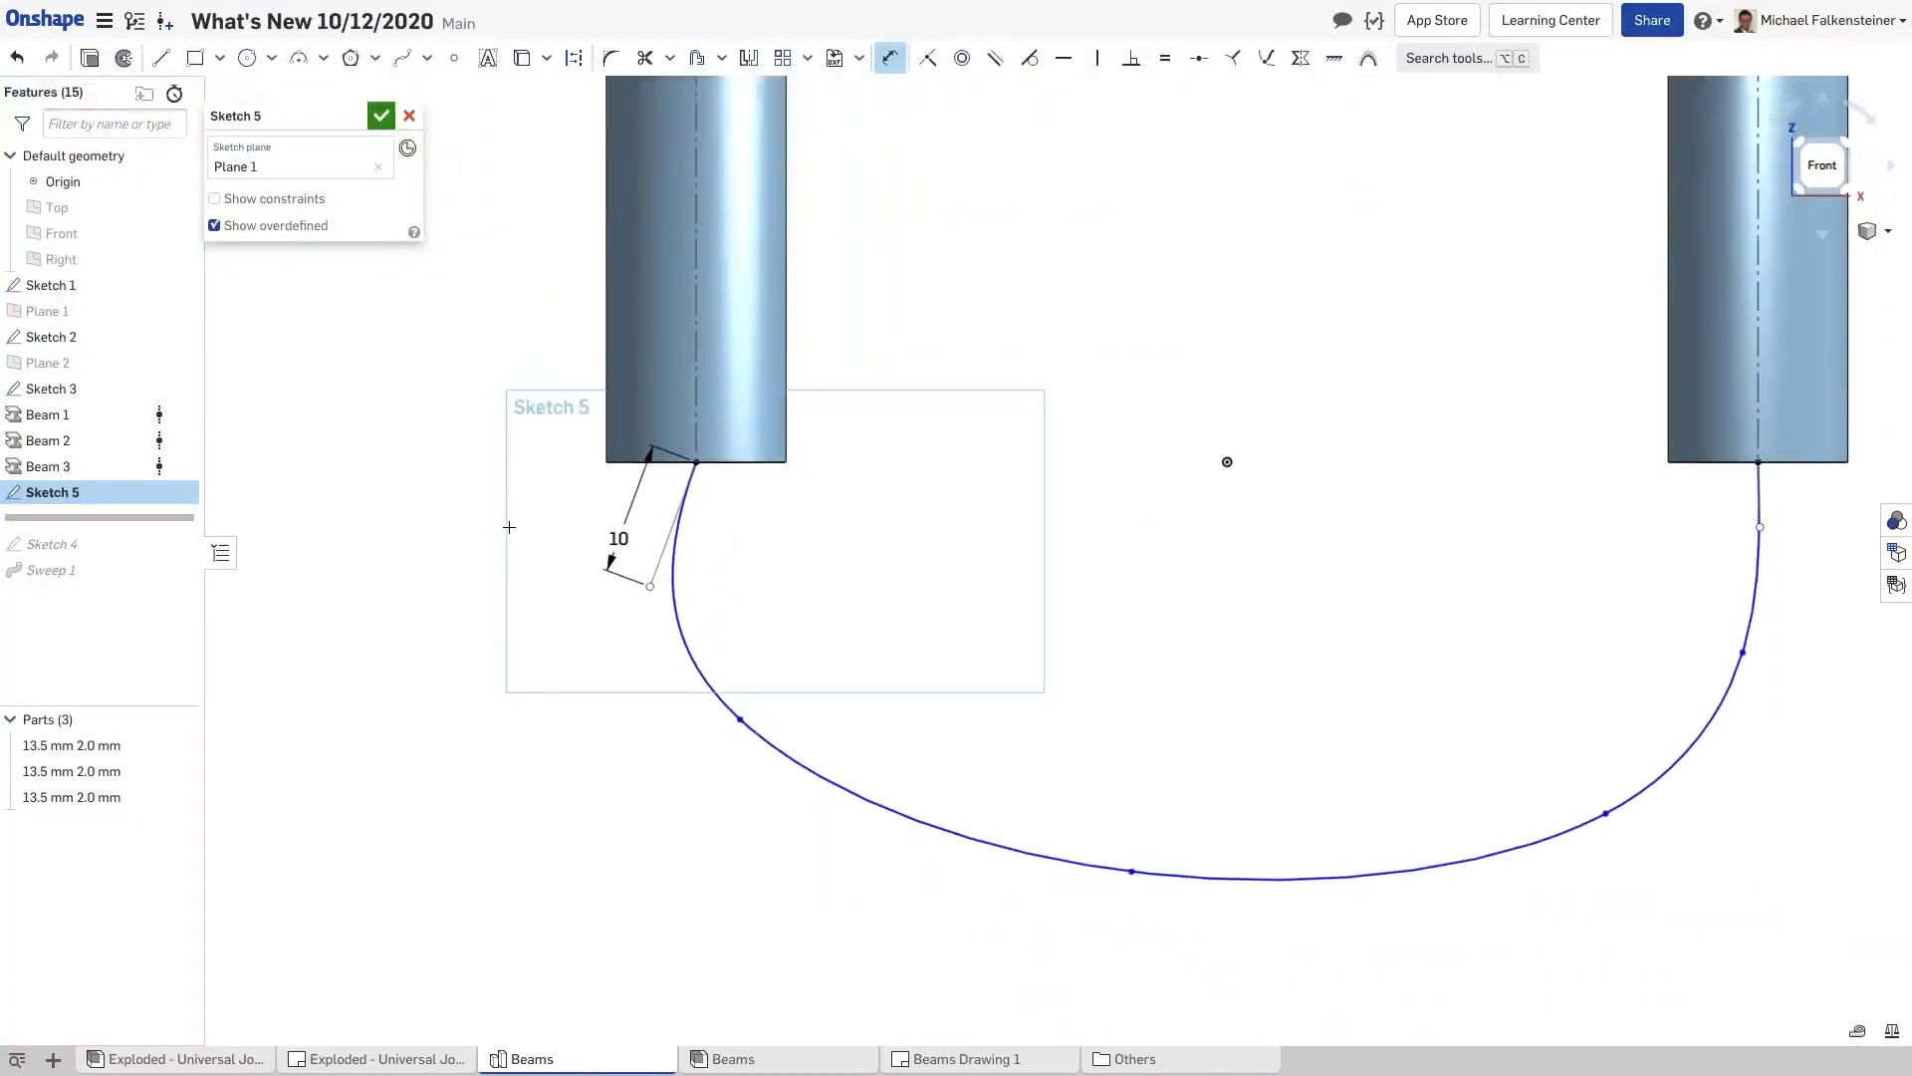
scroll(470, 517, "down", 3)
scroll(1399, 501, "up", 10)
left_click(1152, 803)
left_click(1459, 612)
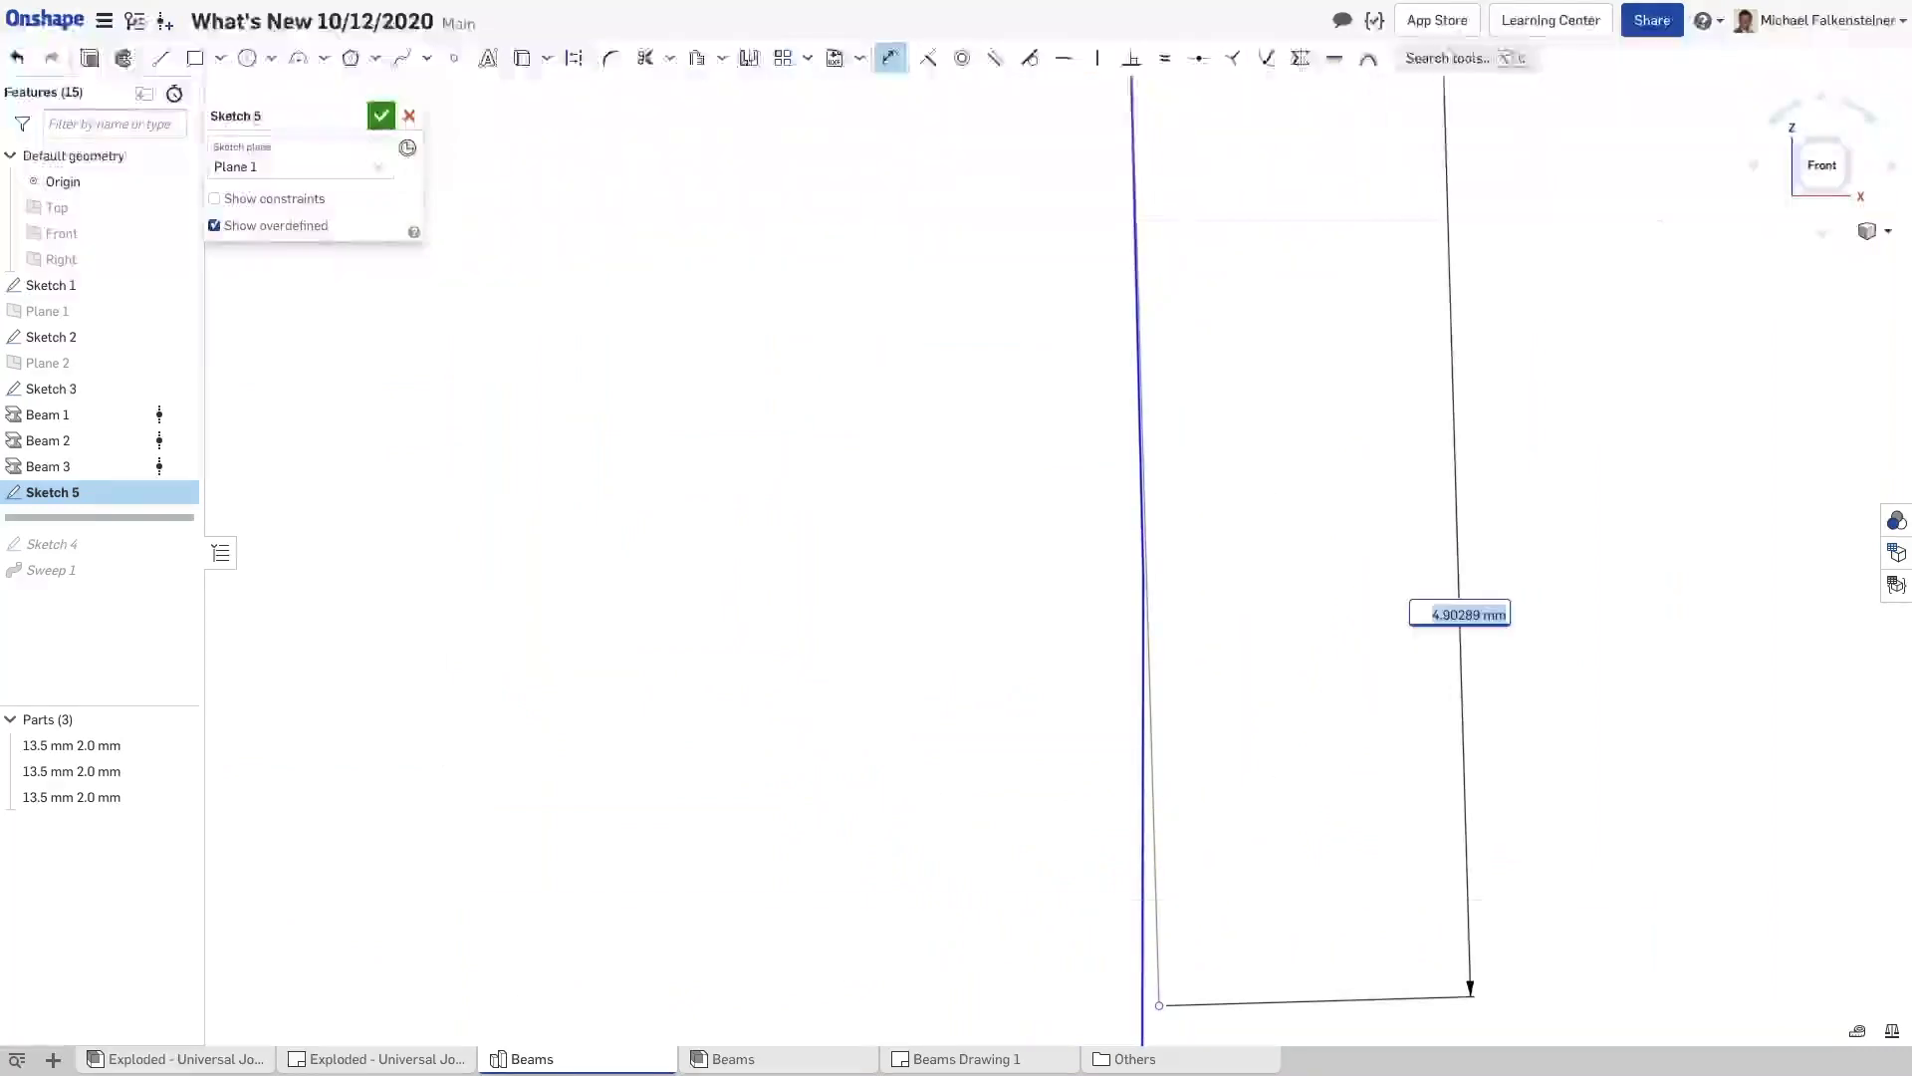
type("10")
key("Return")
Constrain the tangent handles at both ends of the spline to vertical
scroll(1318, 539, "down", 1)
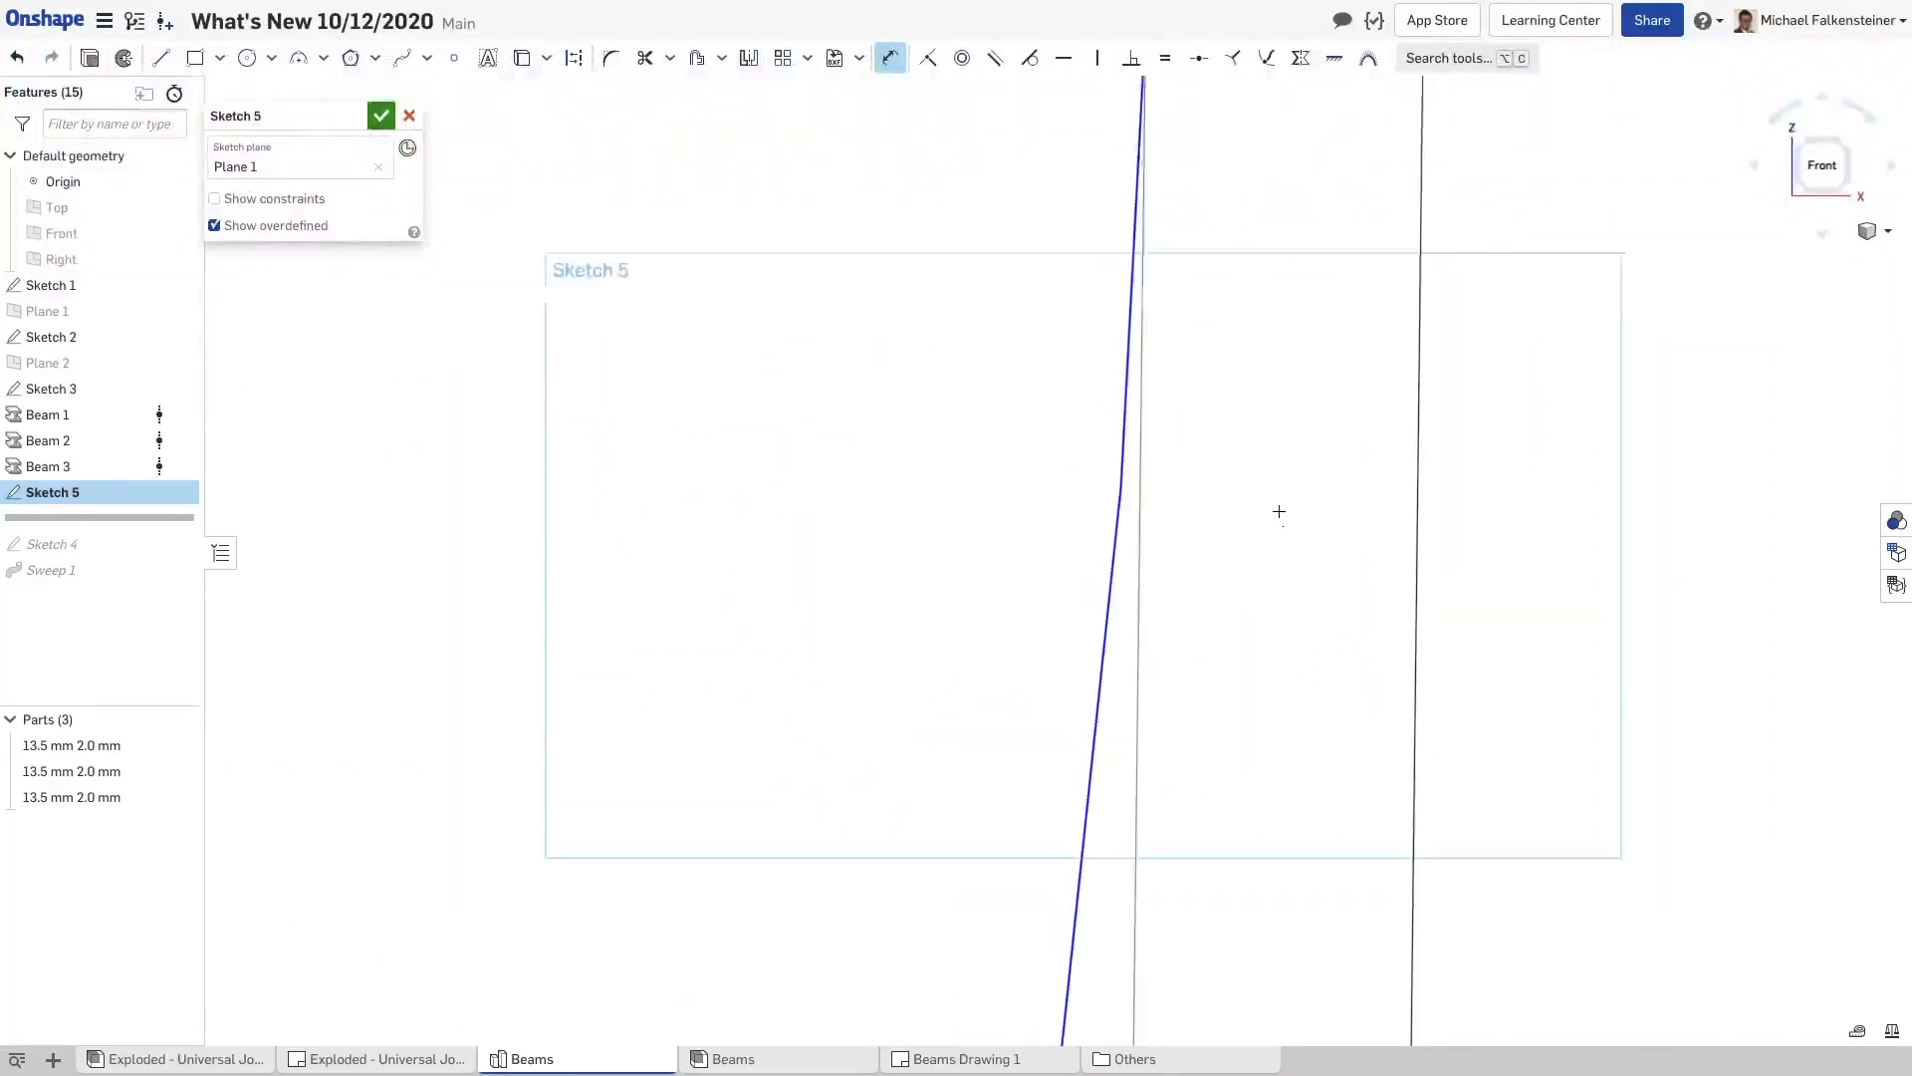
scroll(1278, 511, "down", 5)
key("v")
left_click(1224, 654)
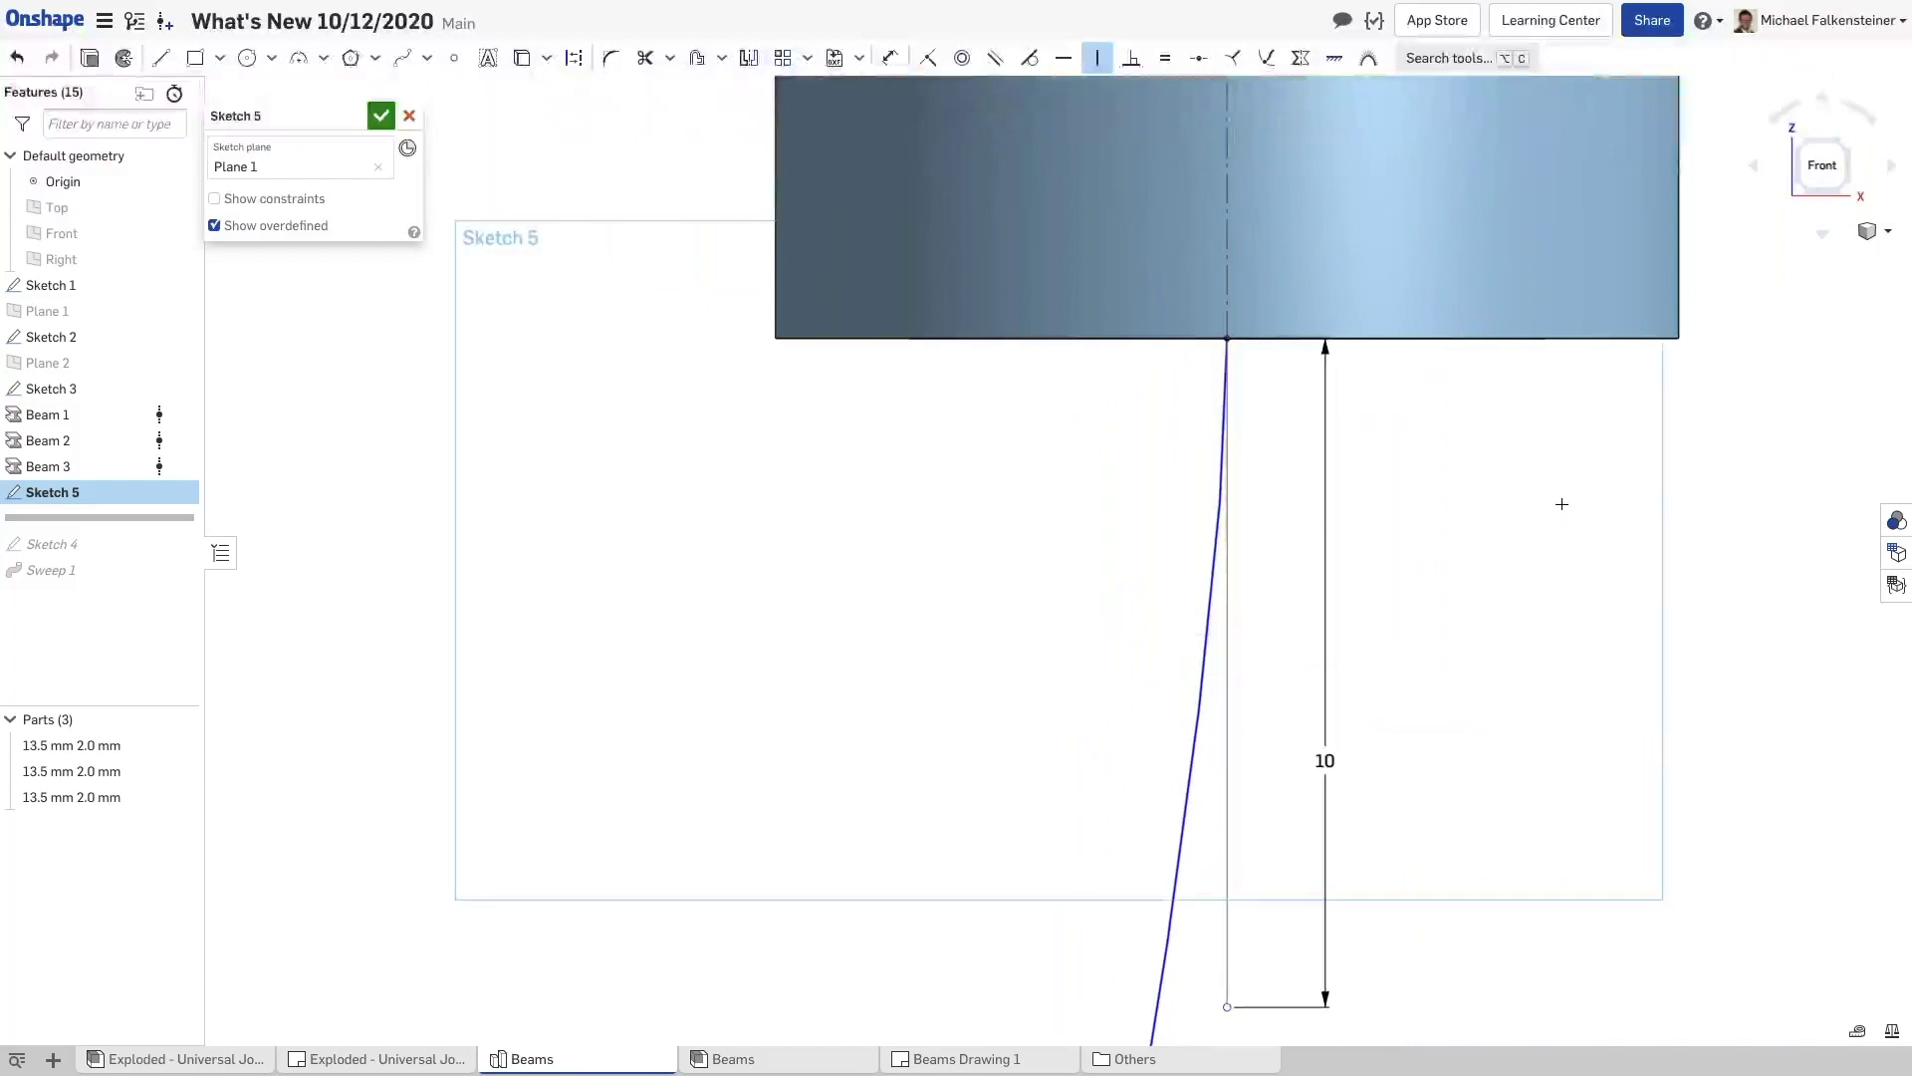
scroll(1562, 504, "down", 5)
scroll(558, 379, "up", 6)
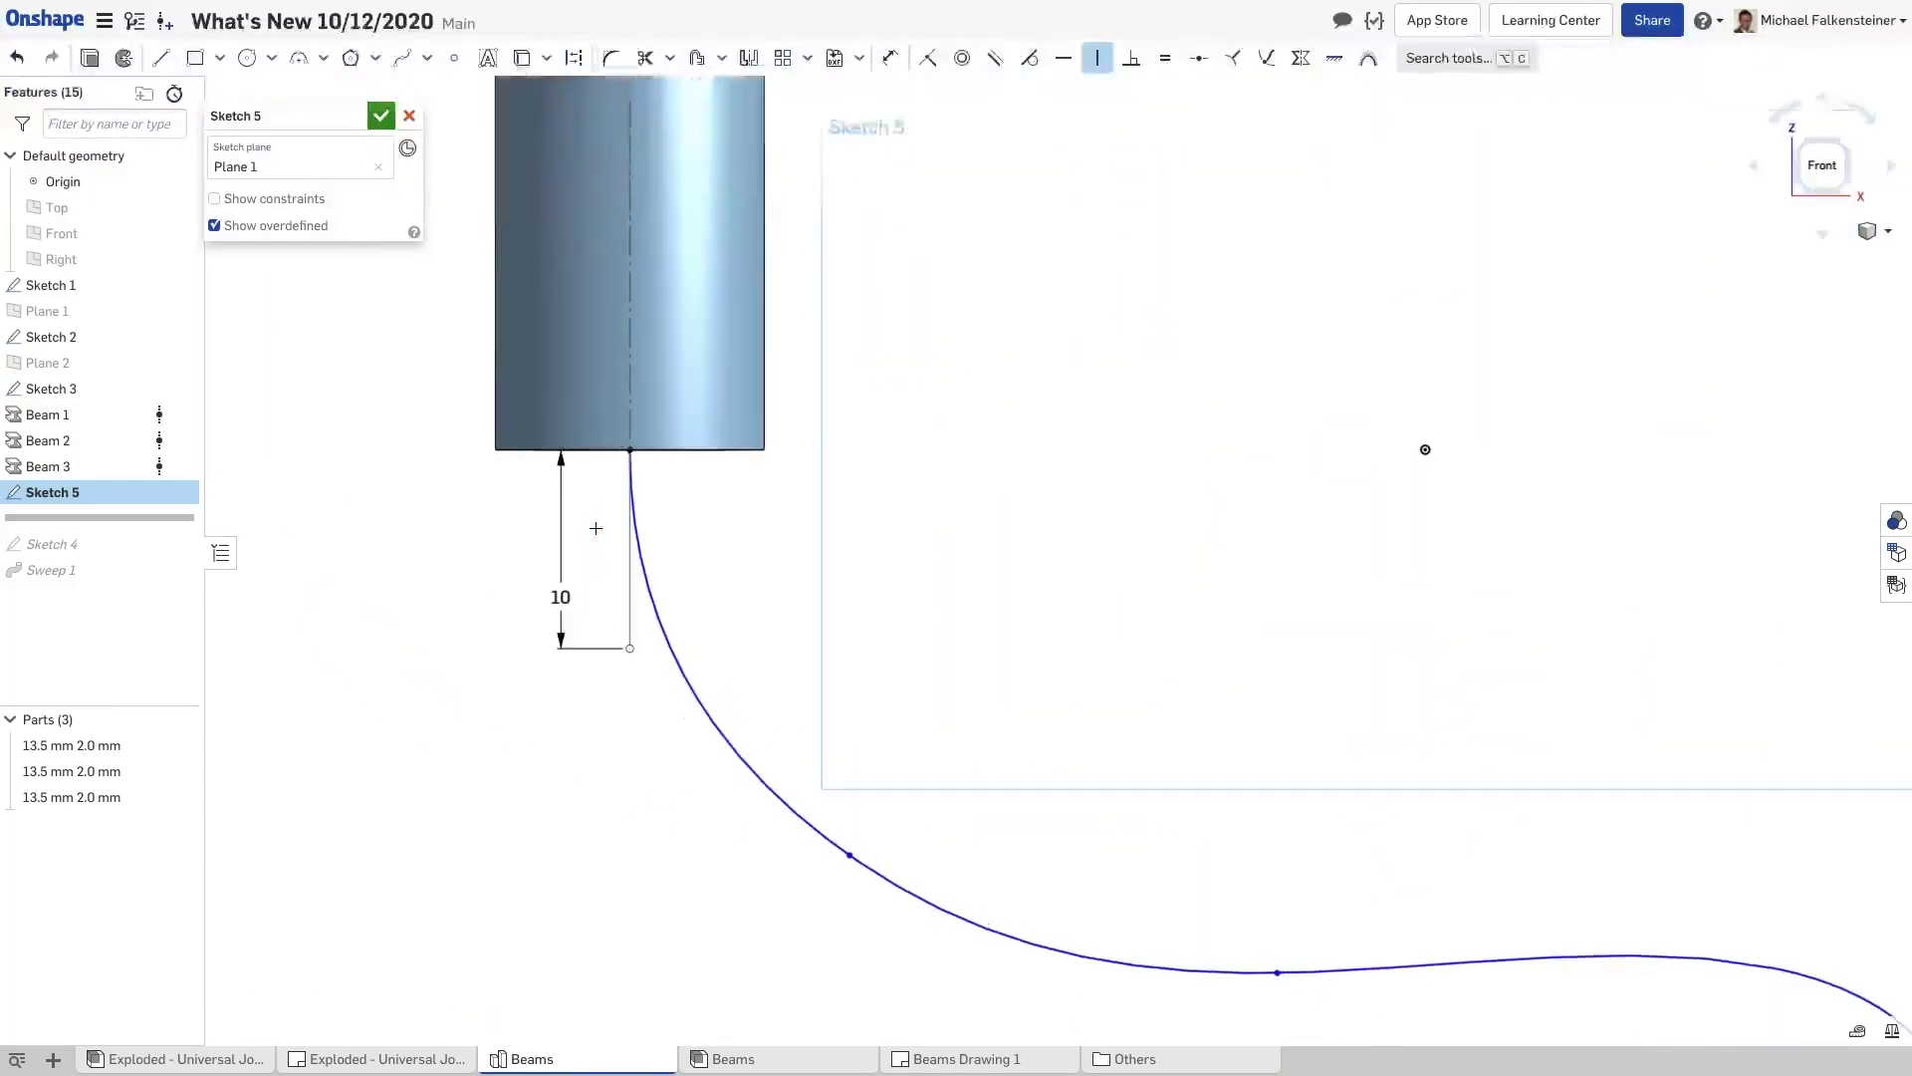
Move the spline's two left interior points and its bottom middle point to form a deeper, flatter U, then accept the sketch
scroll(595, 527, "down", 5)
key("Escape")
left_click_drag(837, 683, 716, 841)
left_click_drag(1062, 739, 900, 864)
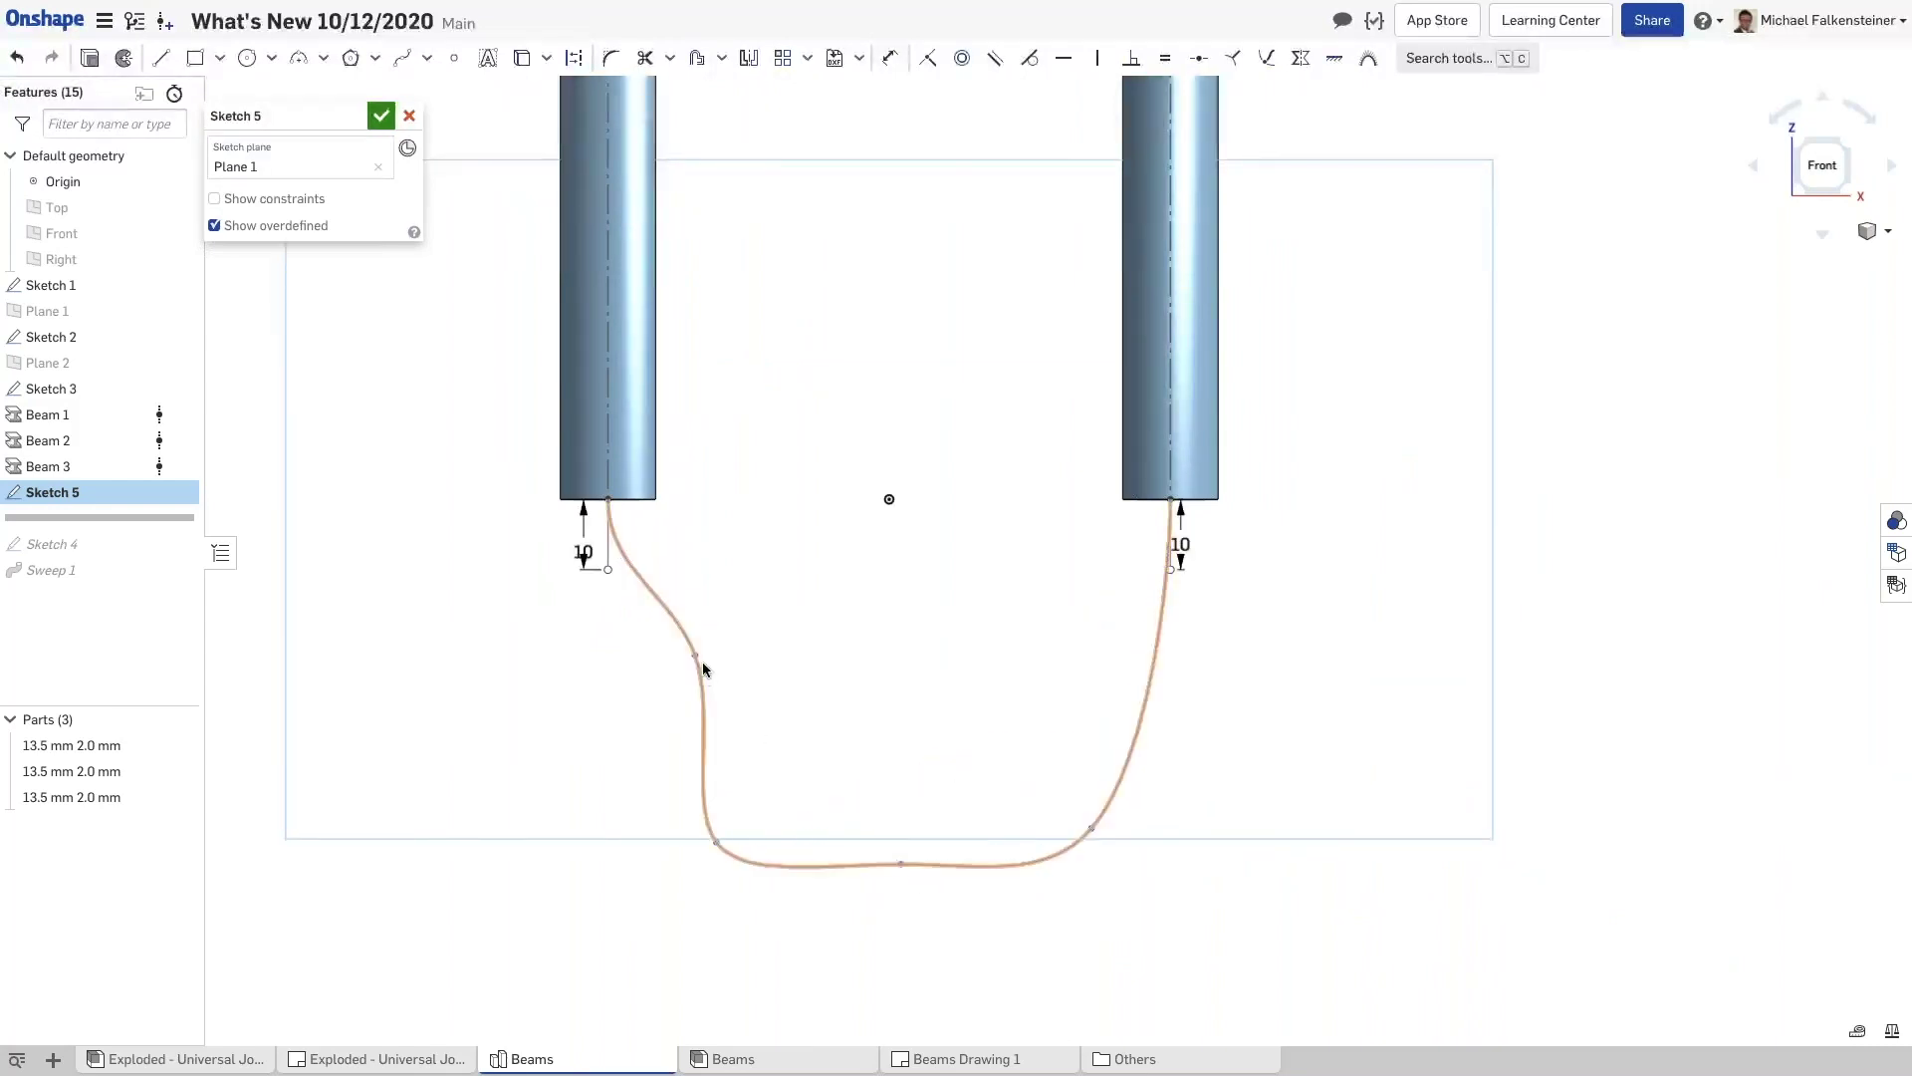
mouse_move(697, 658)
left_mouse_down()
mouse_move(649, 786)
mouse_move(667, 670)
left_mouse_up()
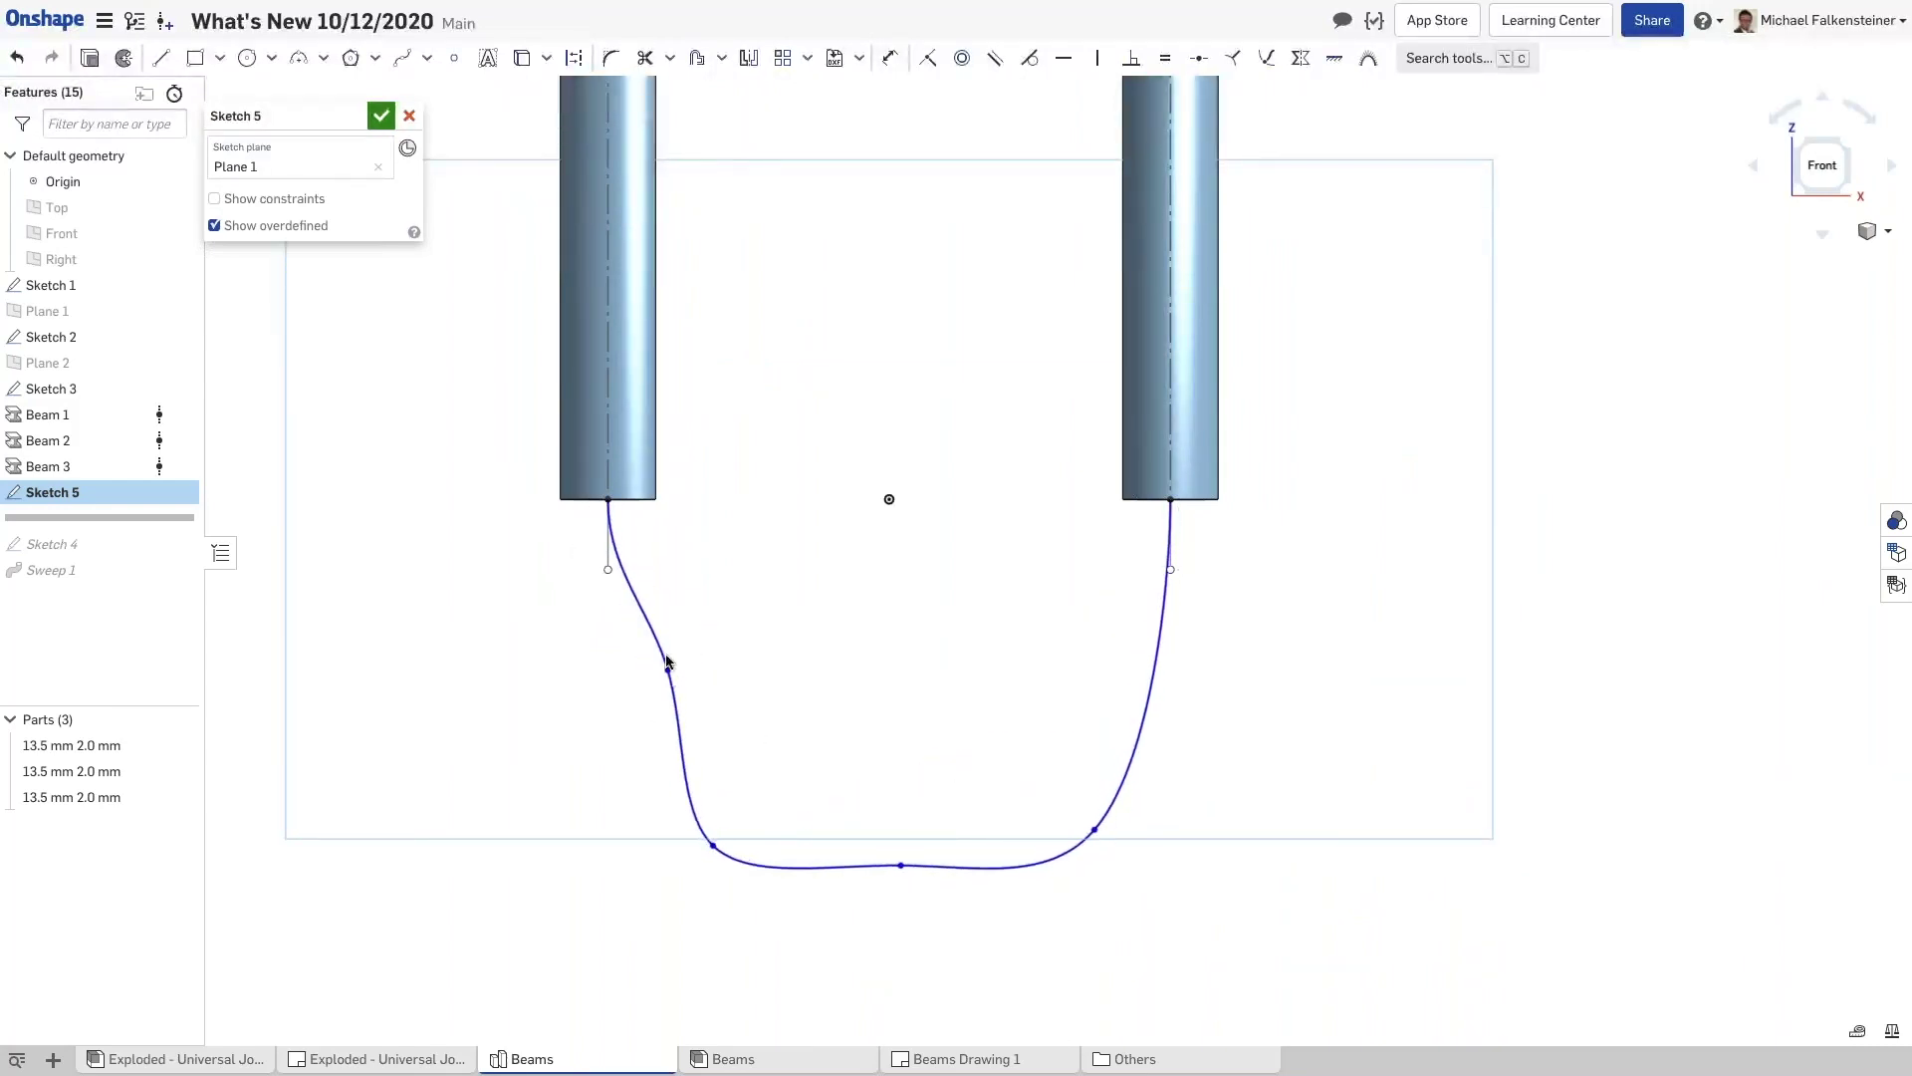
left_click(381, 116)
Sweep the lower end face of the front left leg along the new spline, adding the result to the existing beam
scroll(678, 563, "down", 2)
right_click_drag(767, 649, 754, 605)
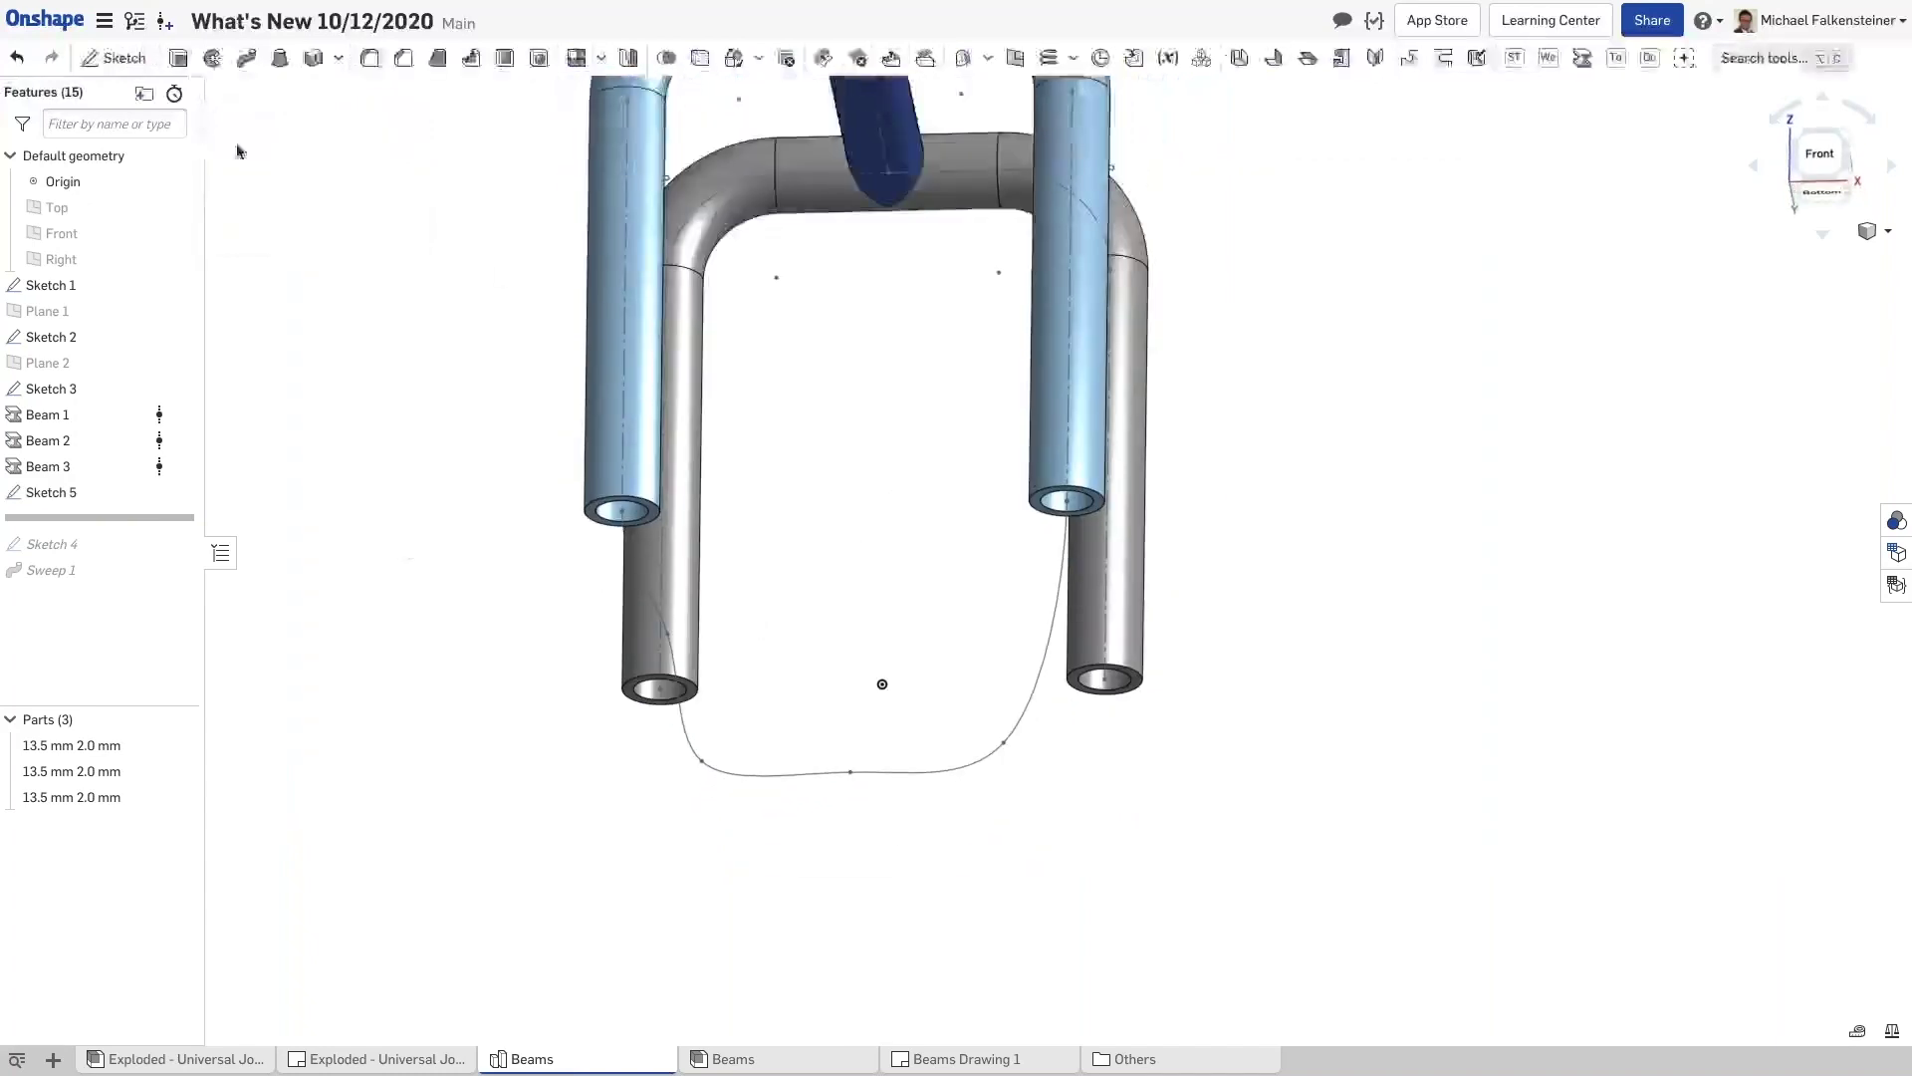
left_click(246, 57)
scroll(624, 509, "up", 5)
left_click(697, 512)
scroll(697, 512, "down", 5)
left_click(744, 834)
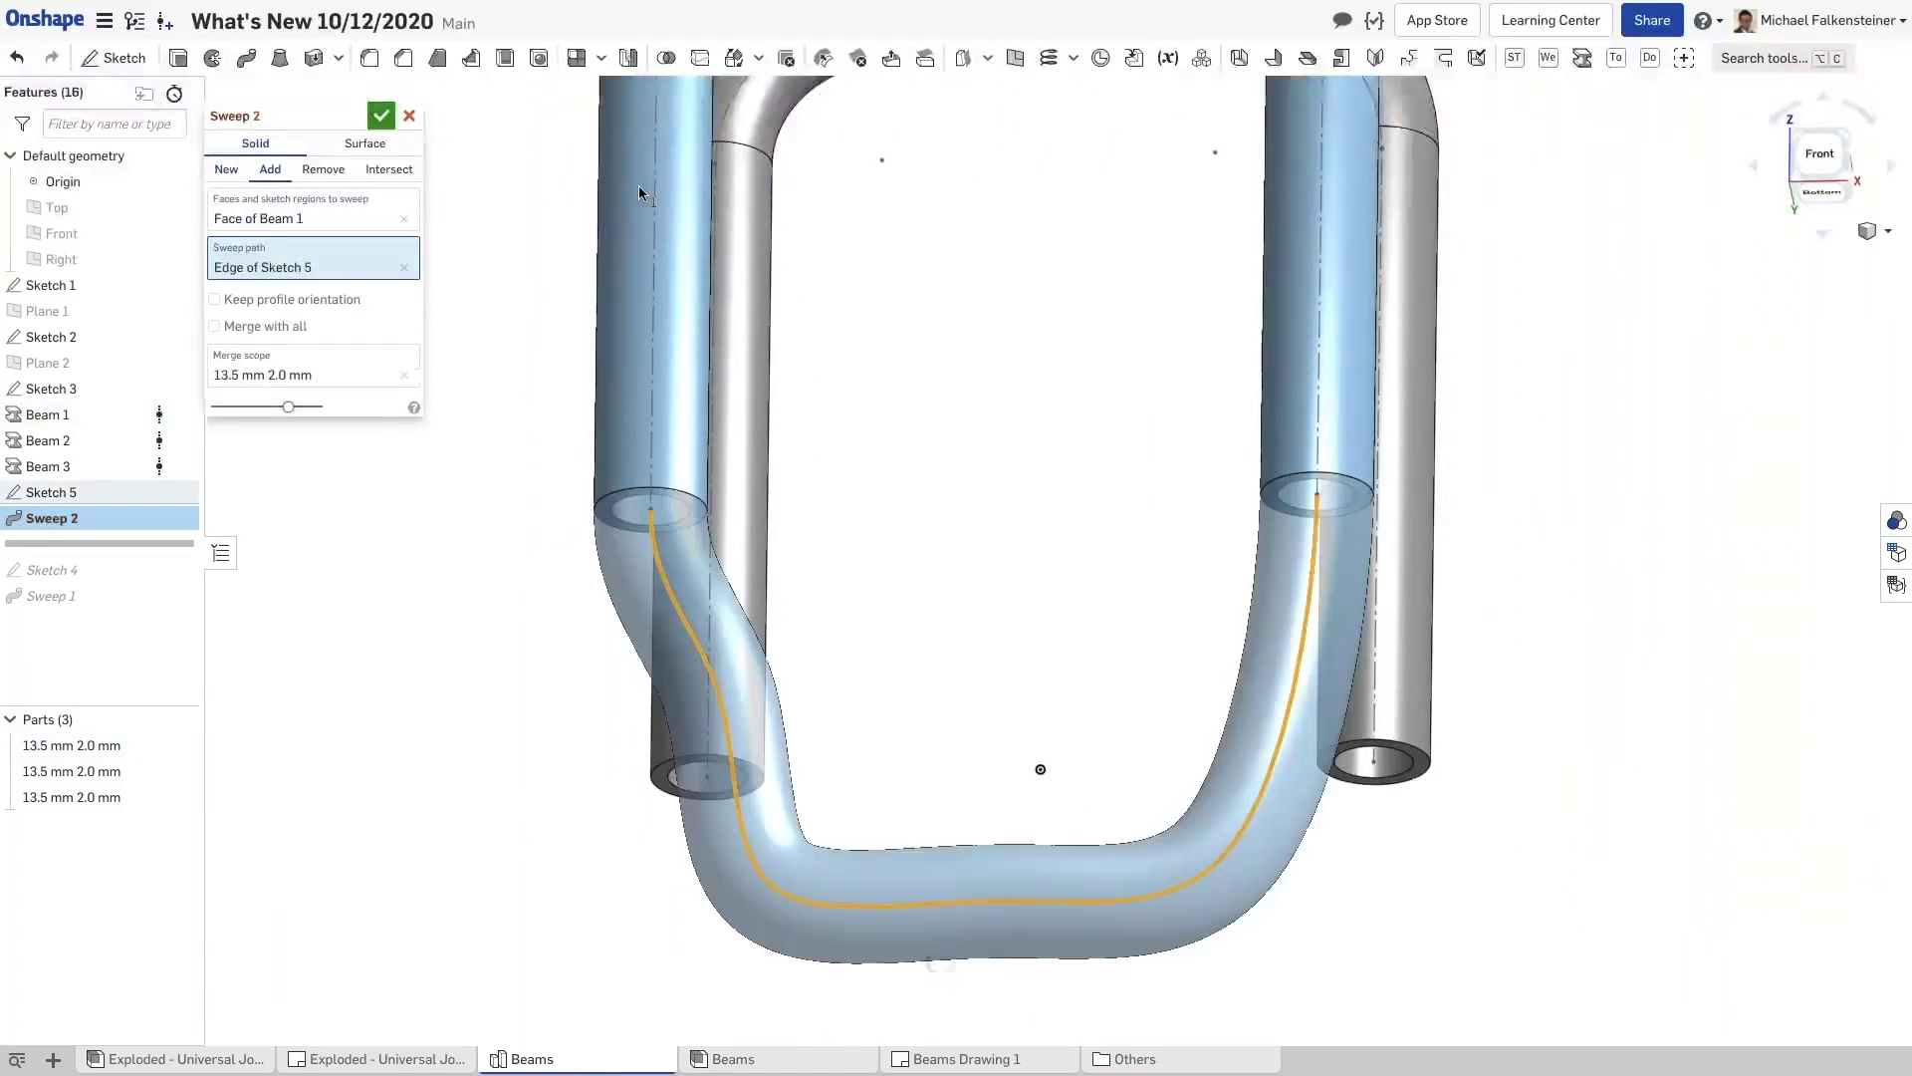
left_click(380, 116)
scroll(727, 638, "down", 2)
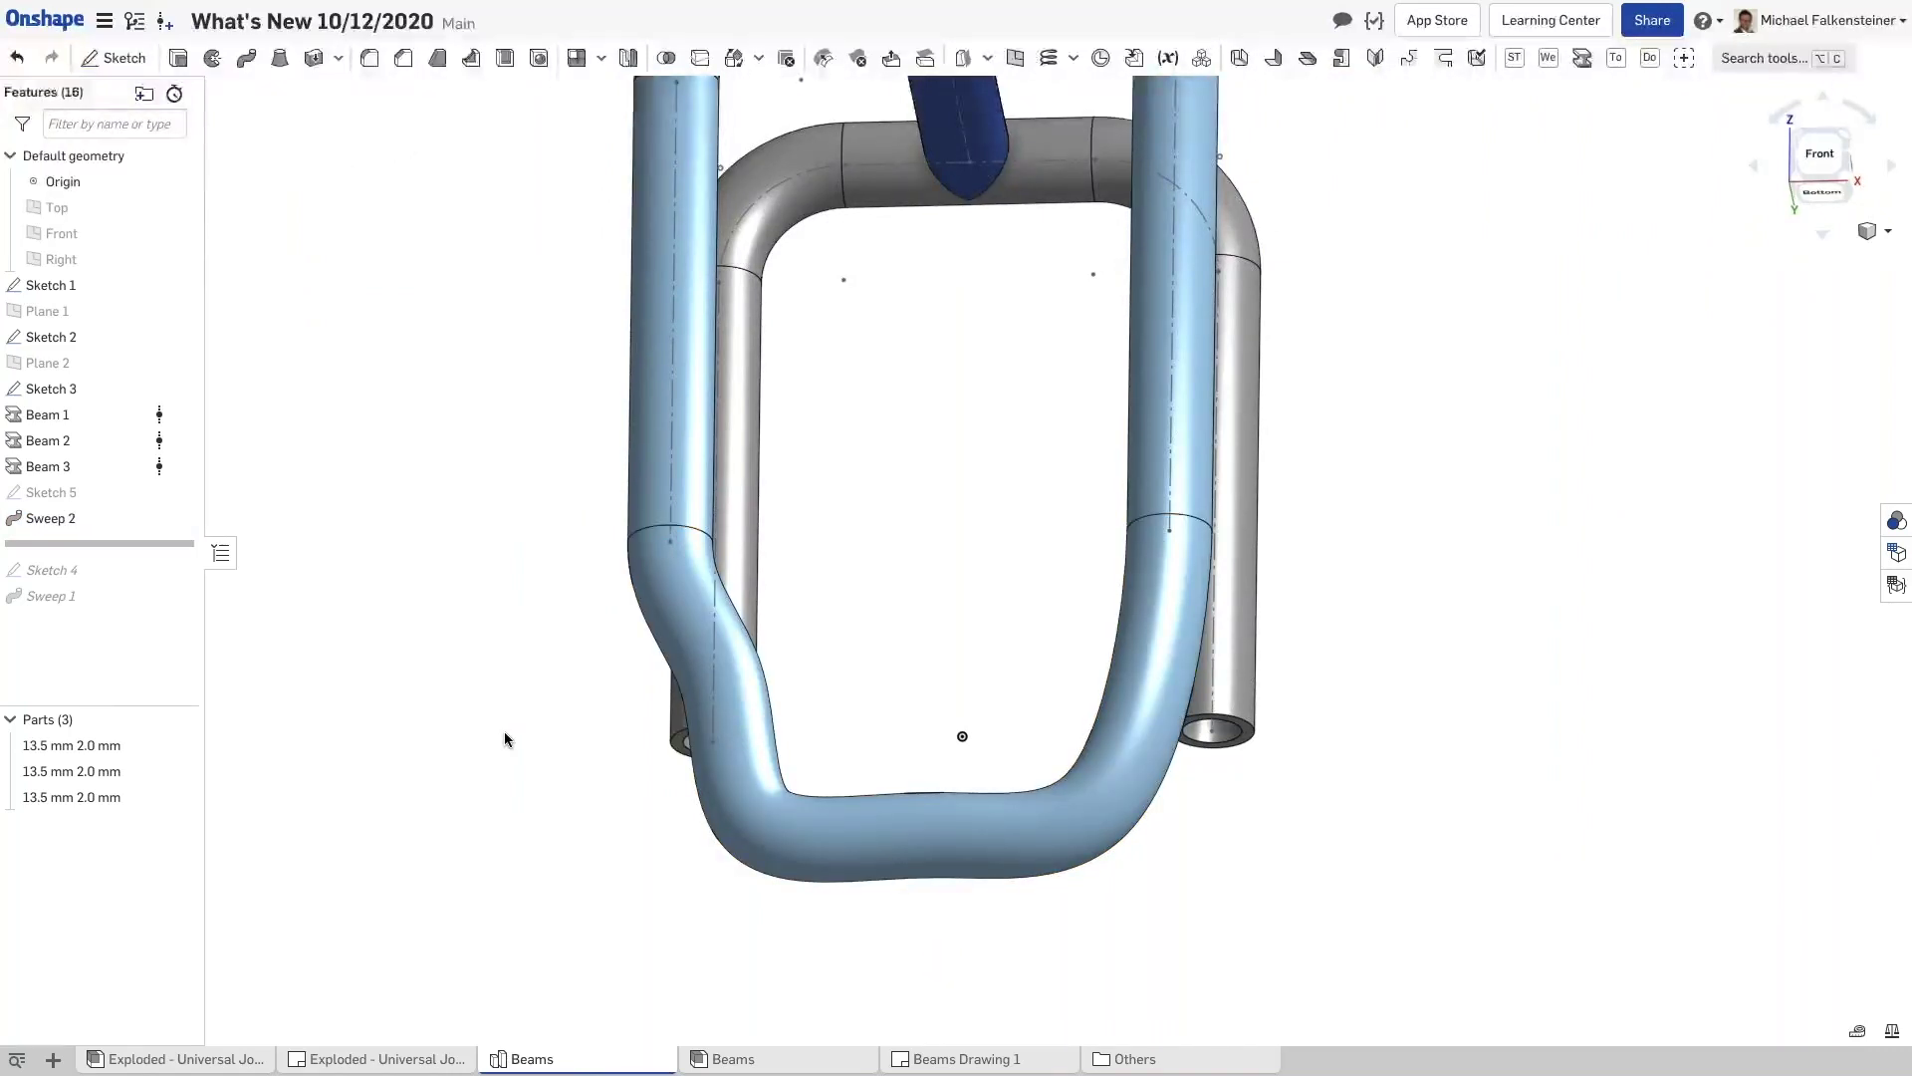
key("ctrl+Right")
key("ctrl+Left")
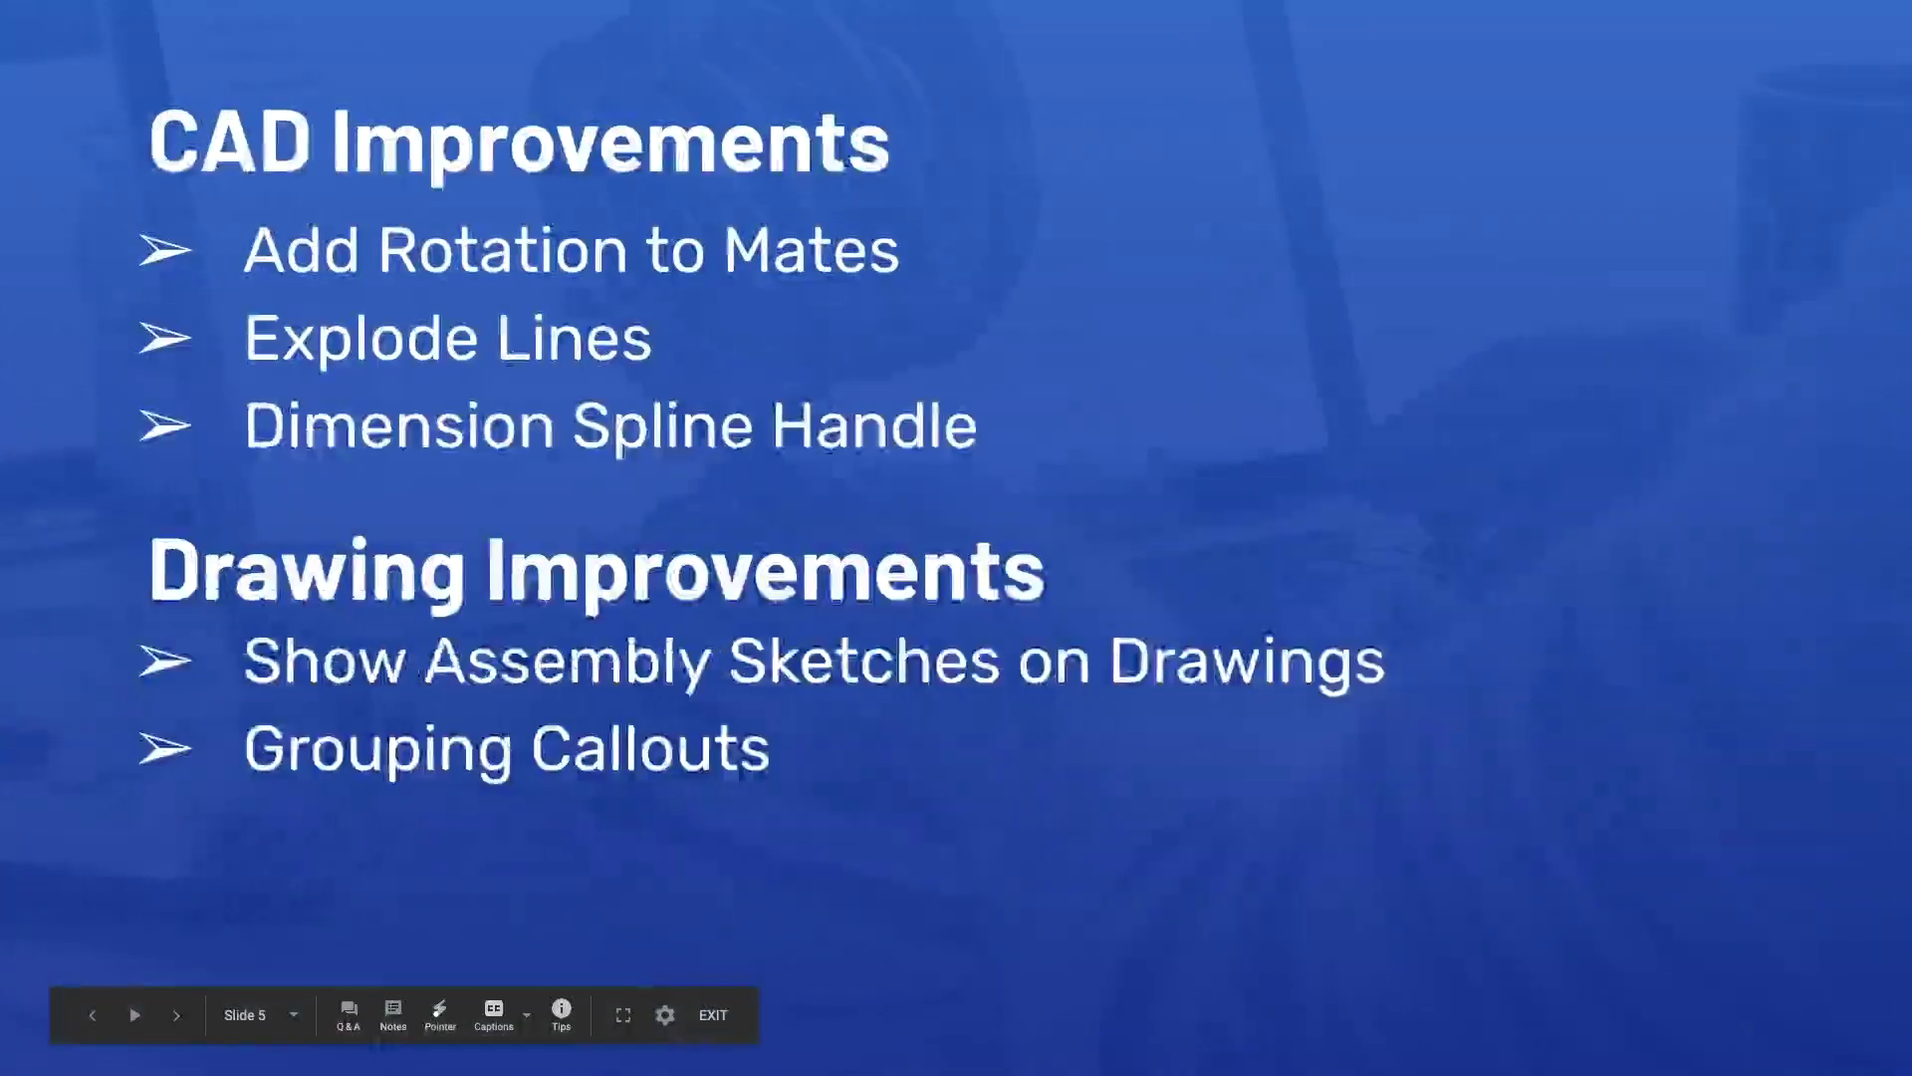
key("Right")
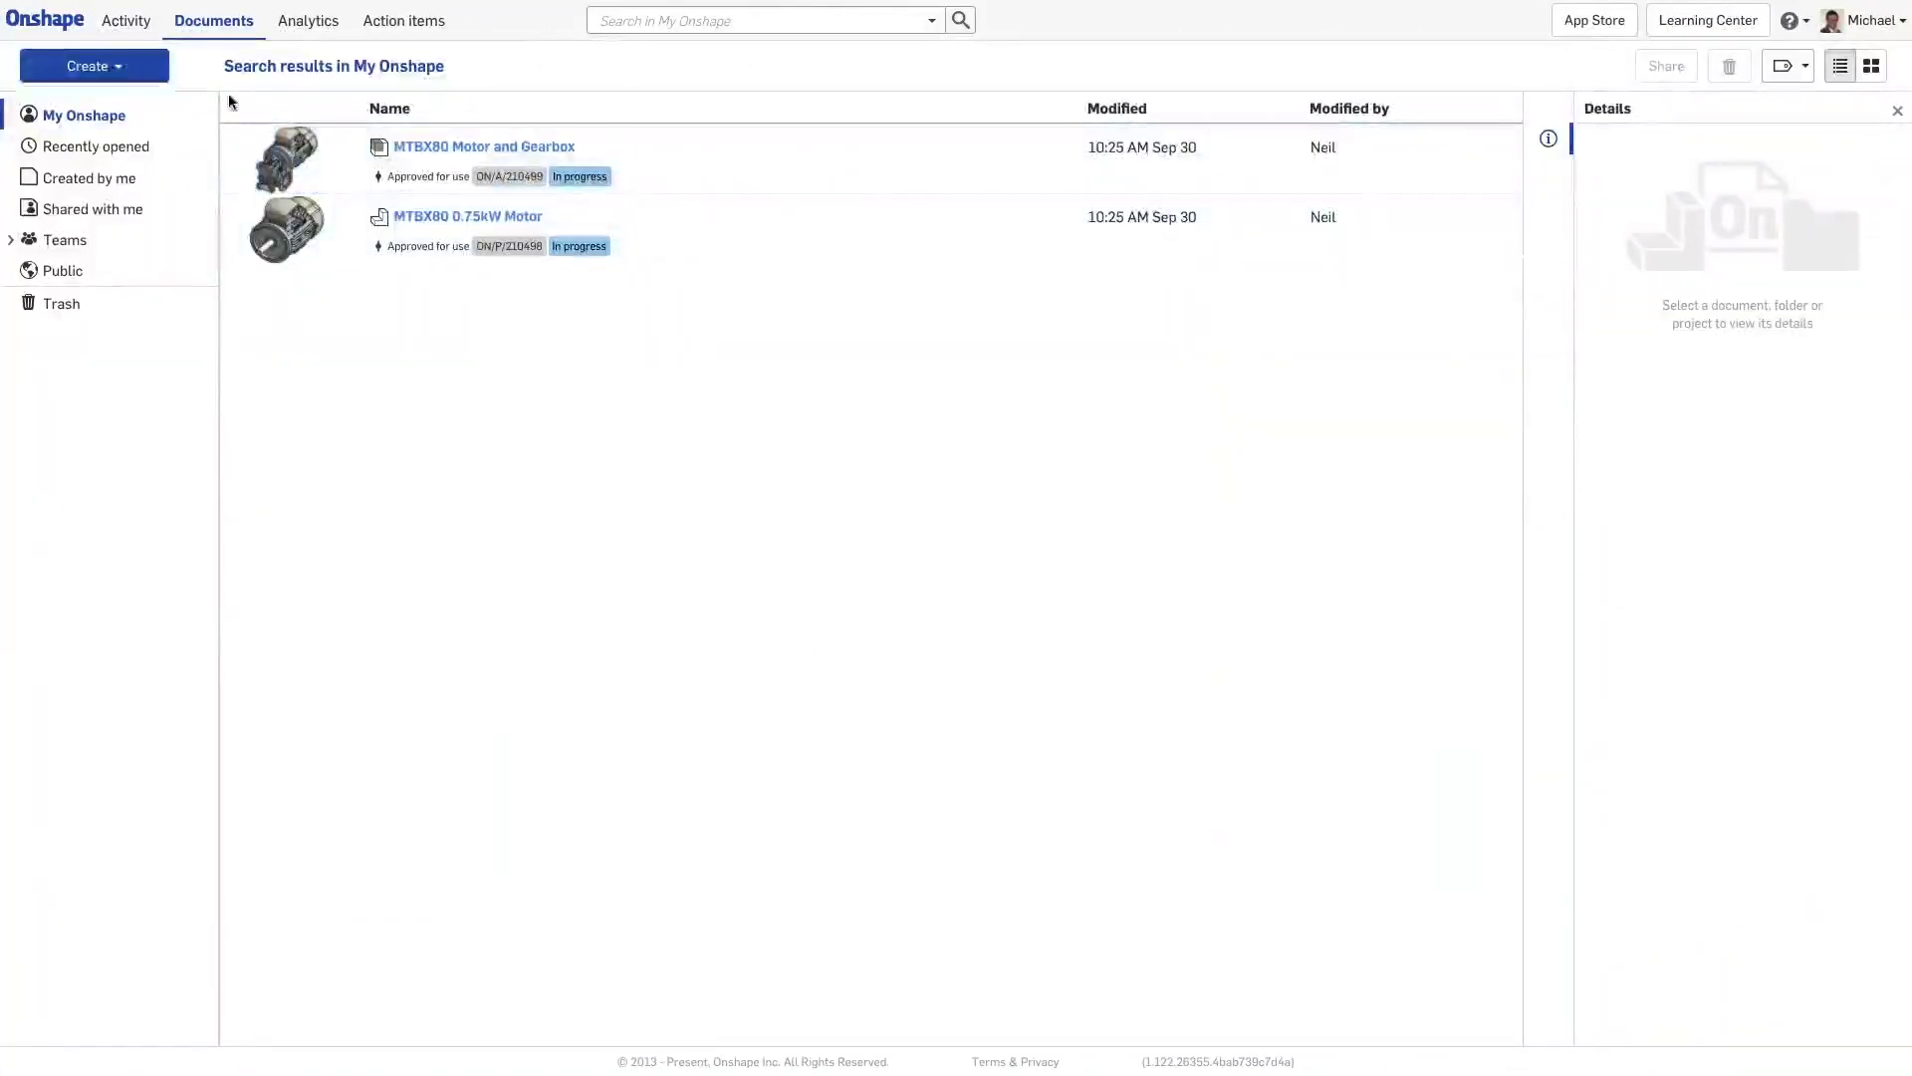
From the My Onshape documents page, set up an advanced search for the types Part and Assembly with the name mtb*
left_click(38, 22)
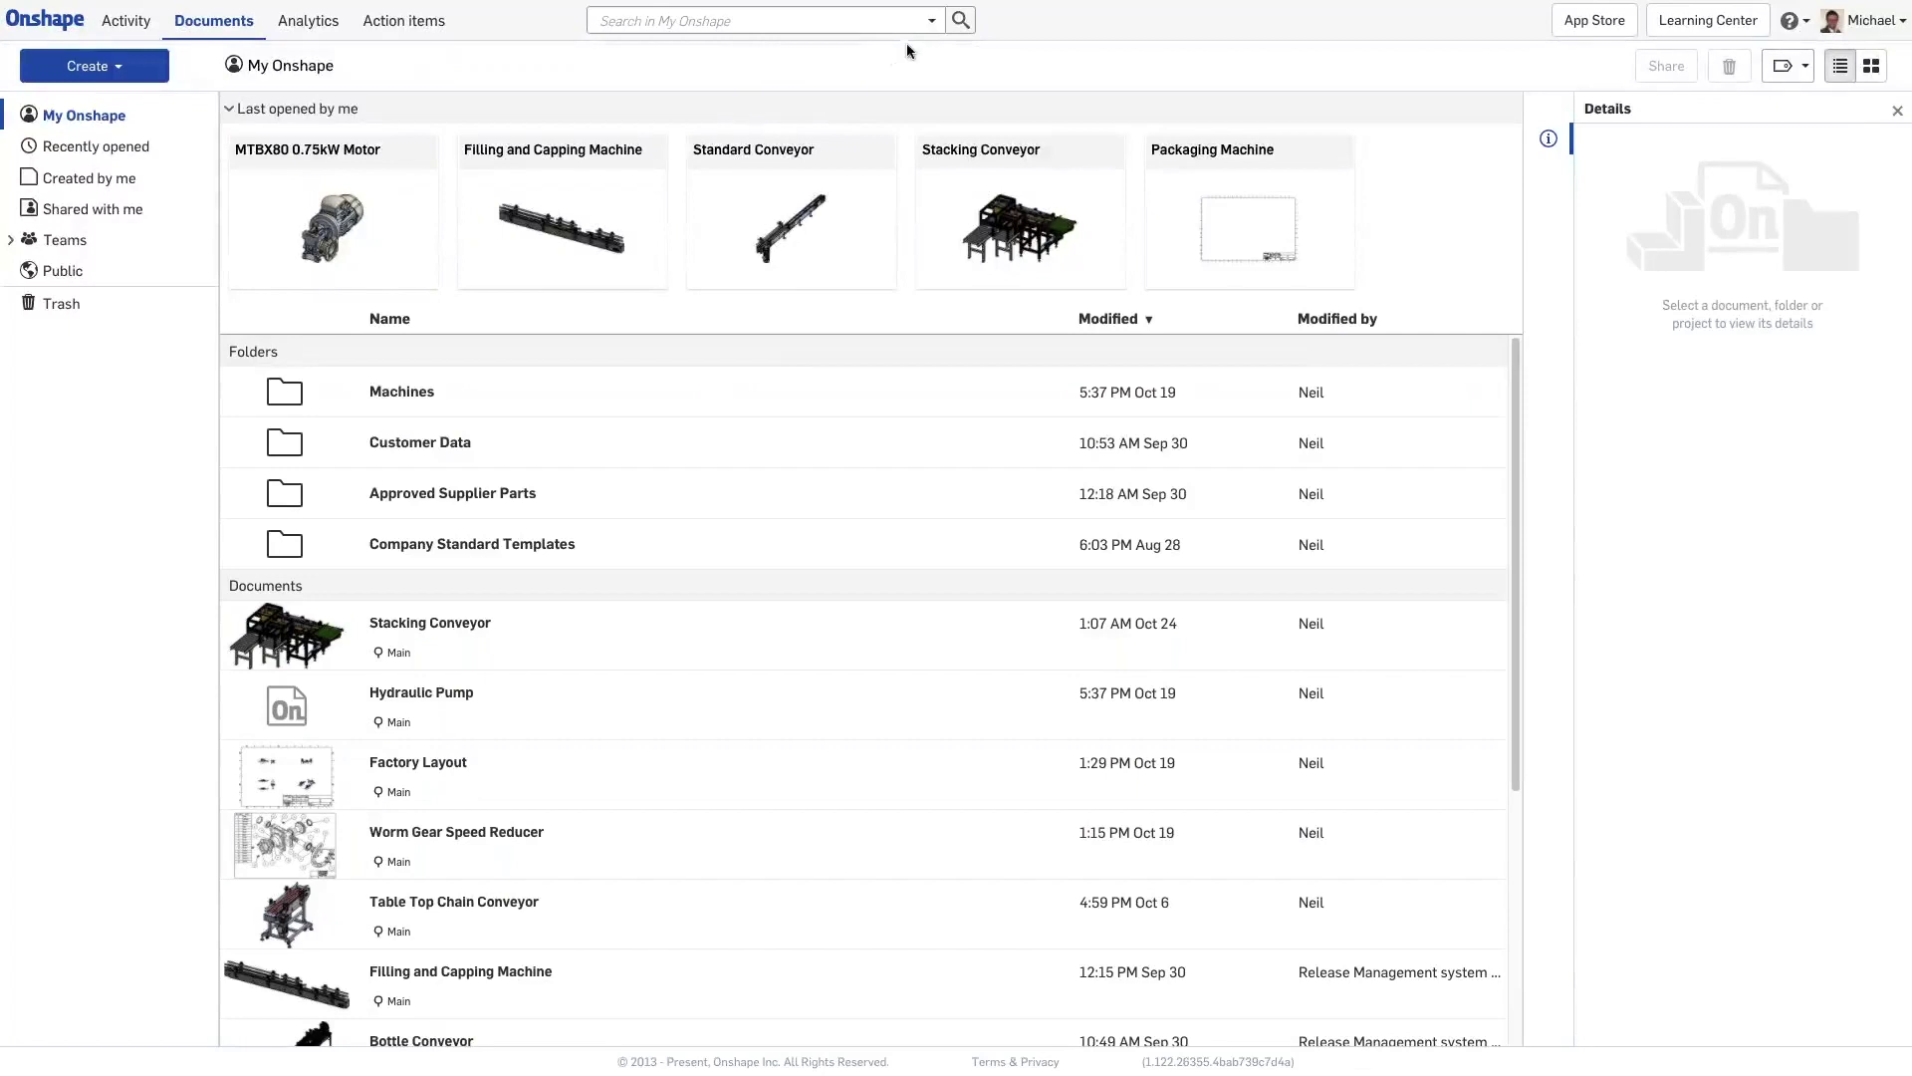
left_click(931, 22)
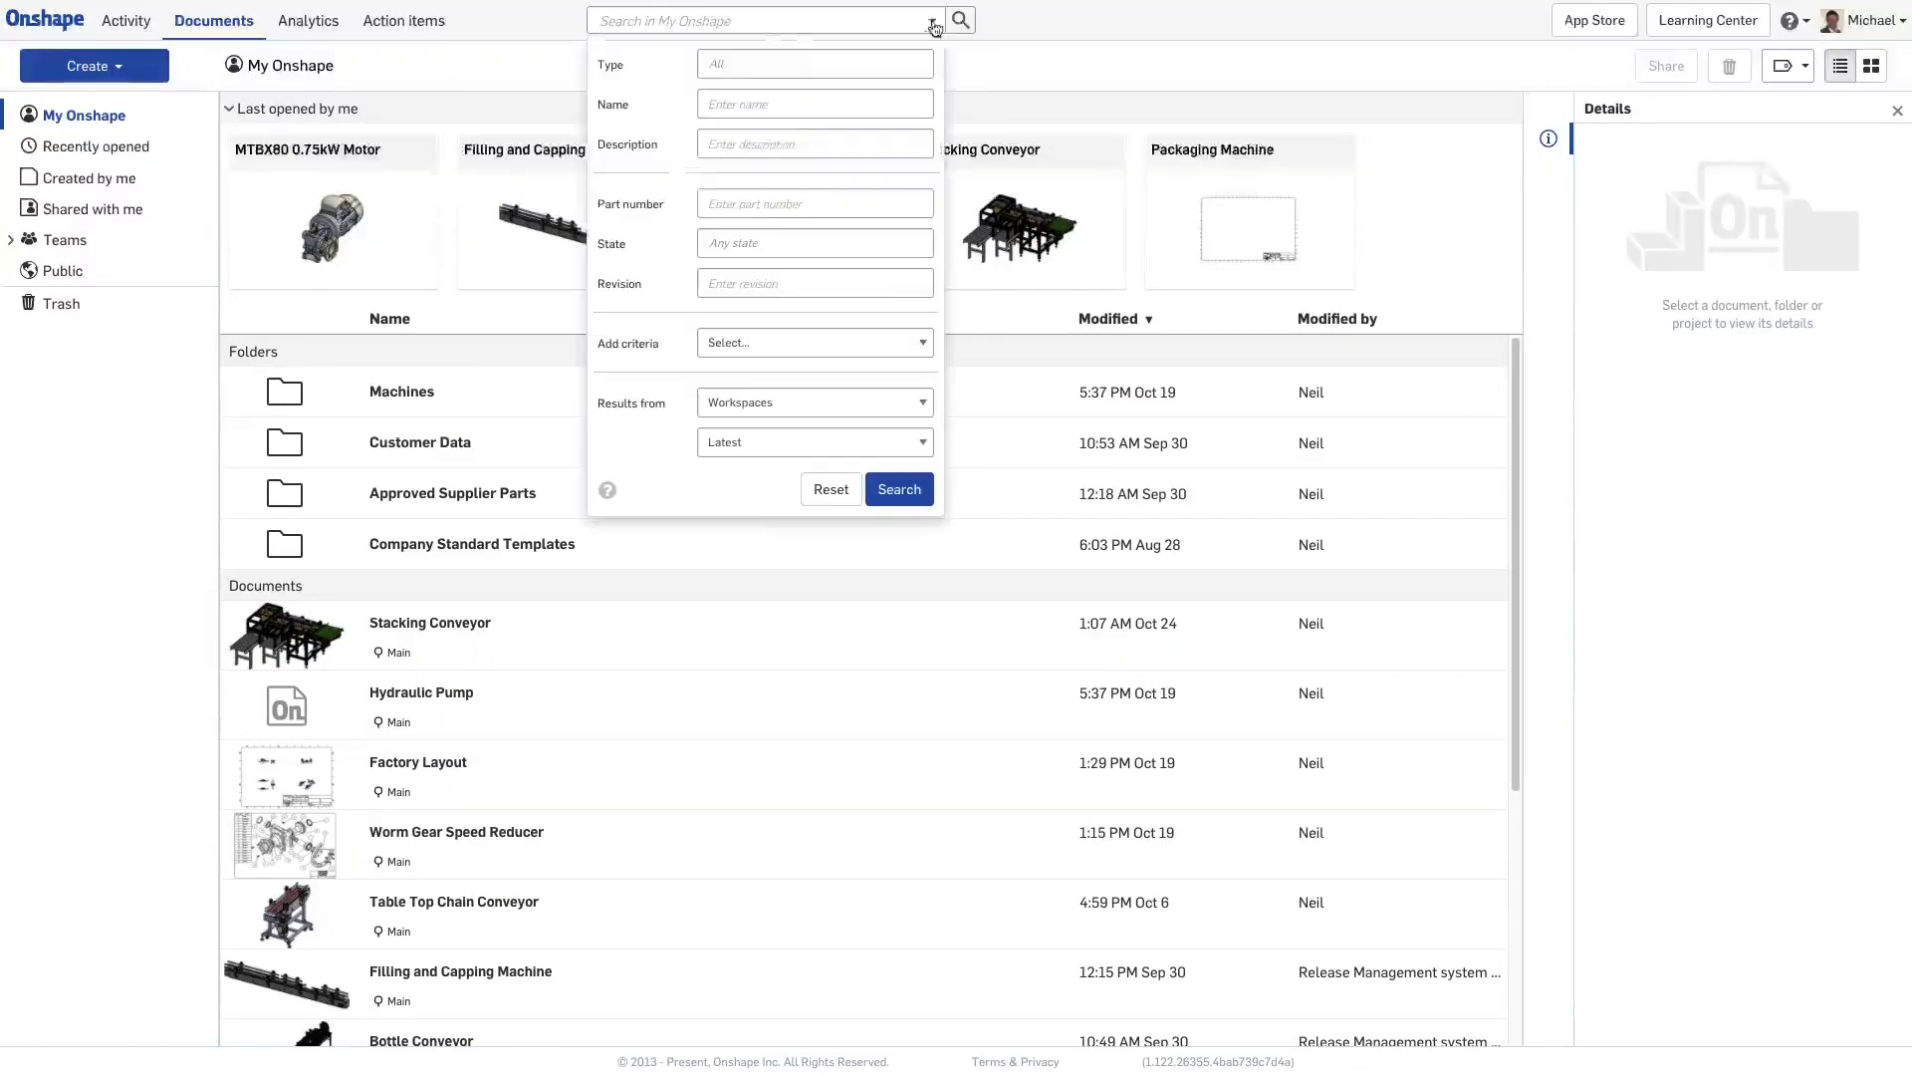
left_click(803, 60)
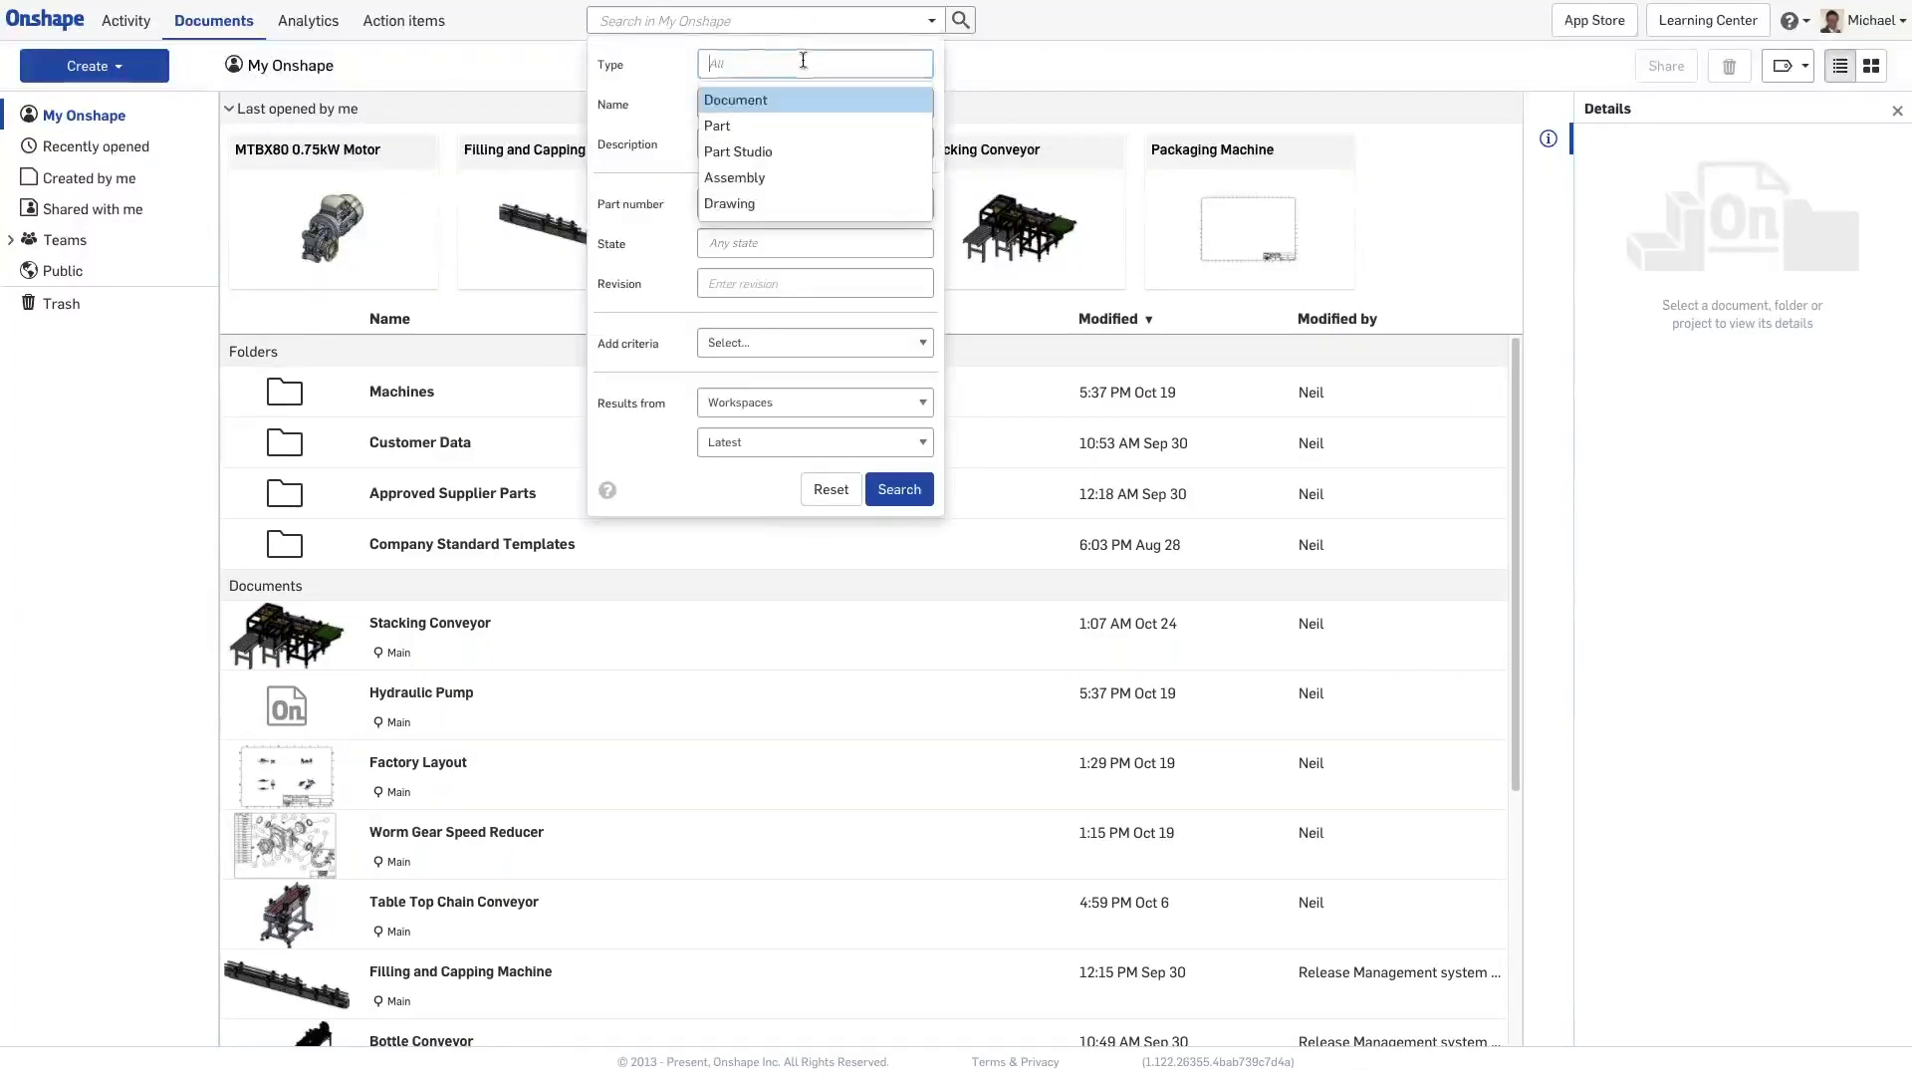
left_click(752, 121)
left_click(745, 151)
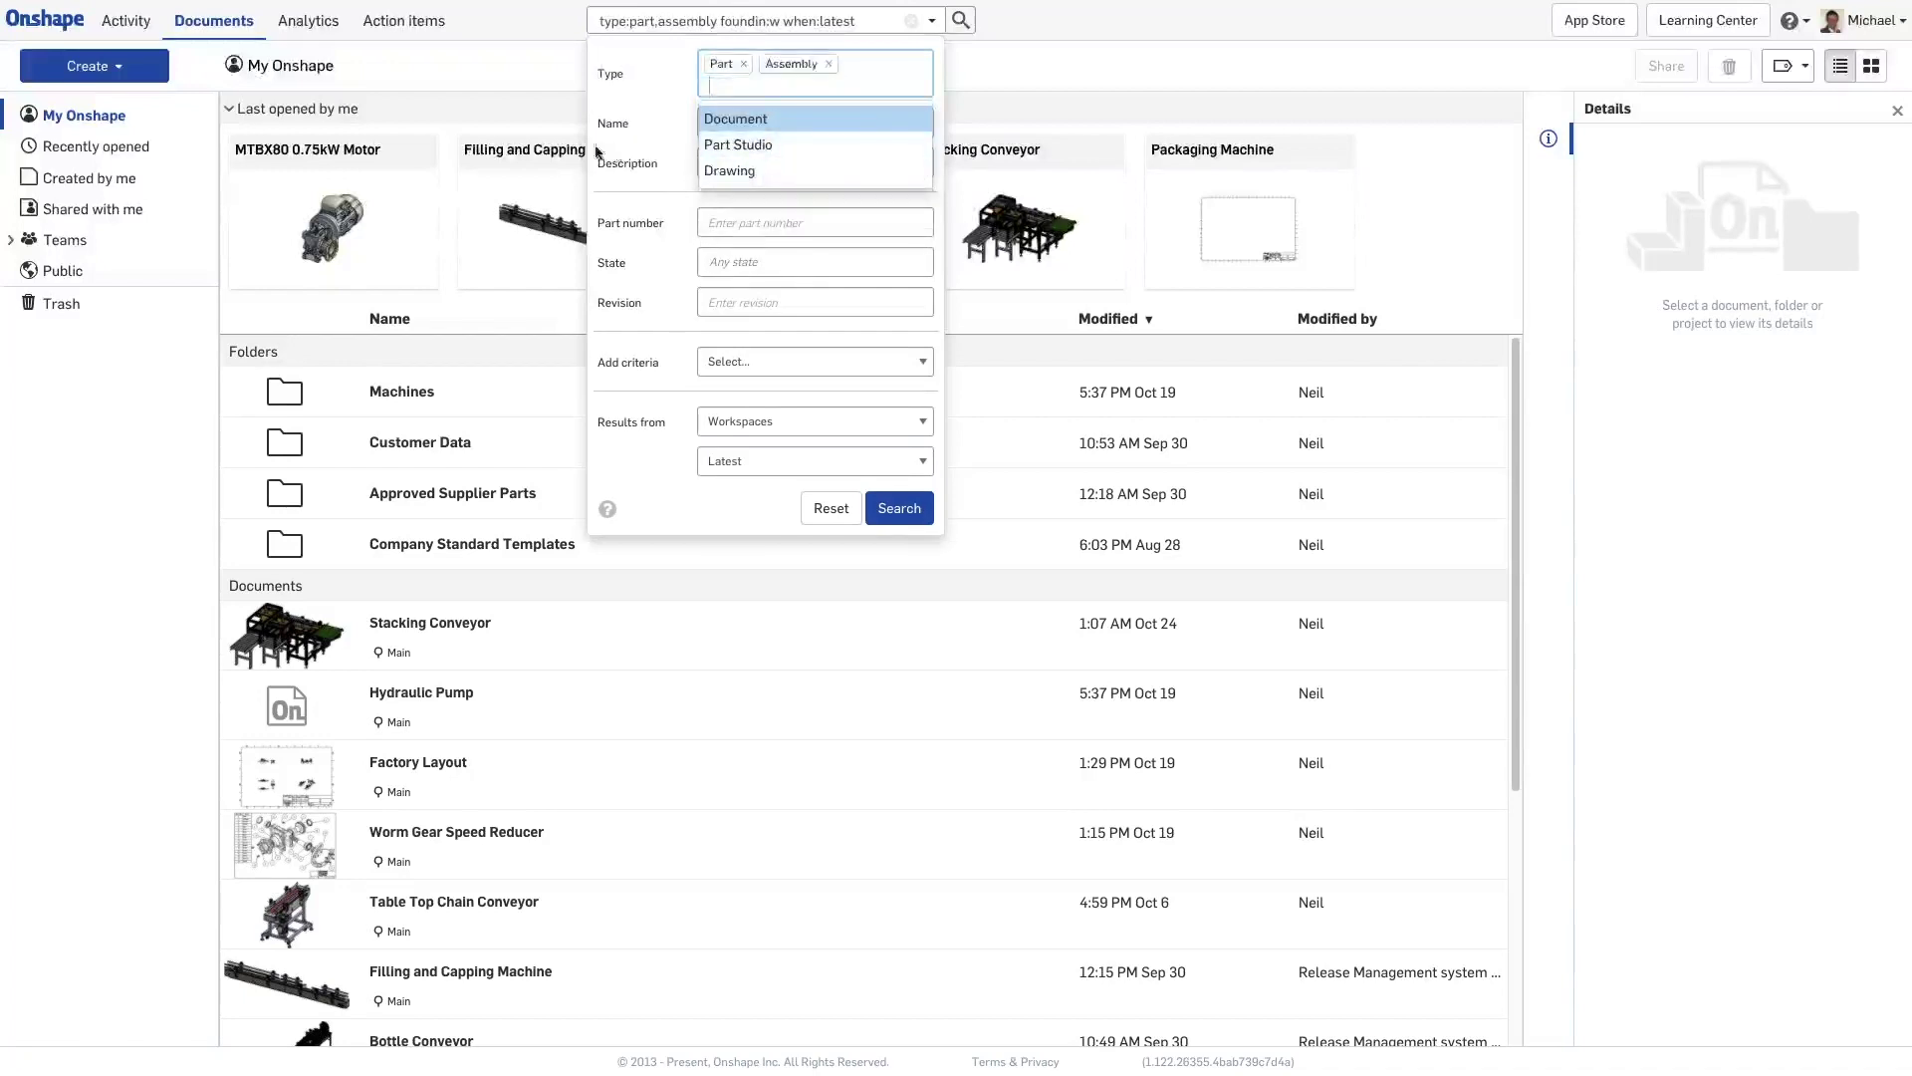
left_click(745, 135)
type("mtb*")
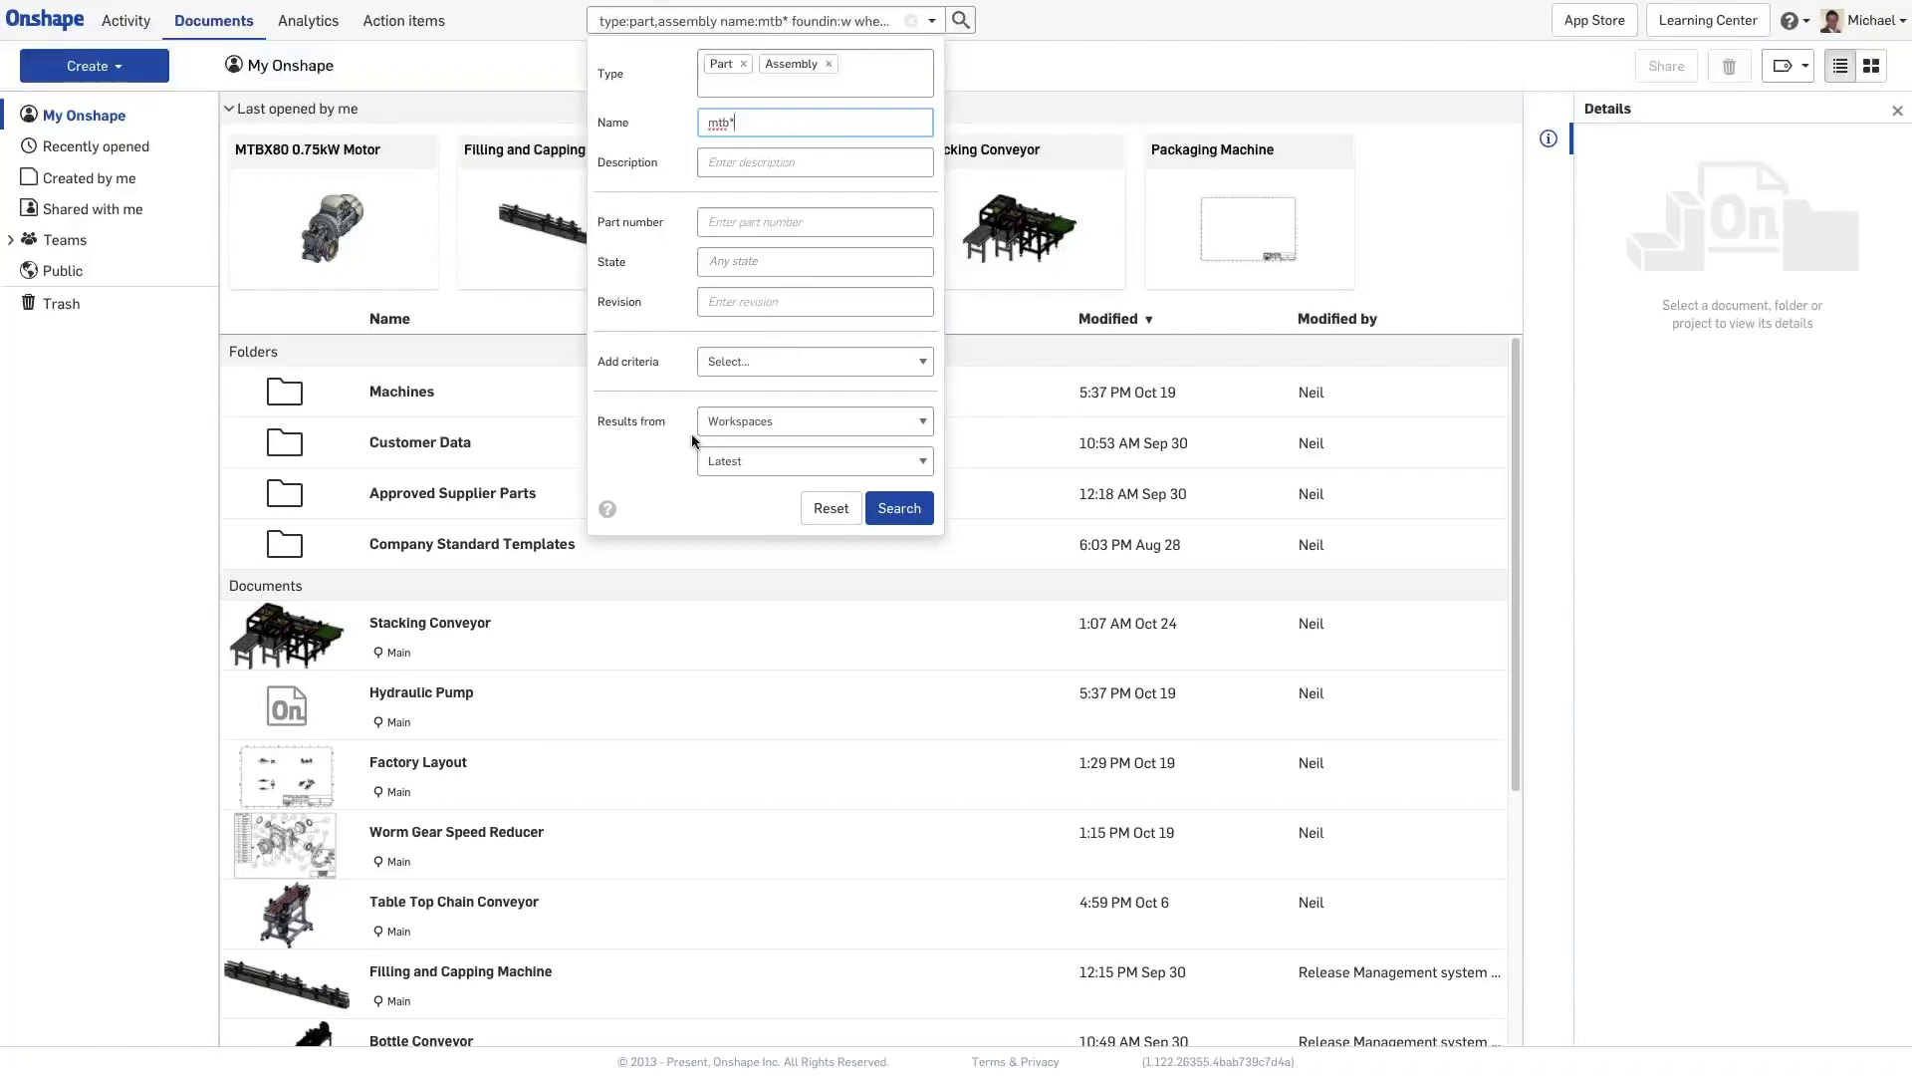
Restrict the search results to Versions and run the search
left_click(762, 426)
left_click(763, 440)
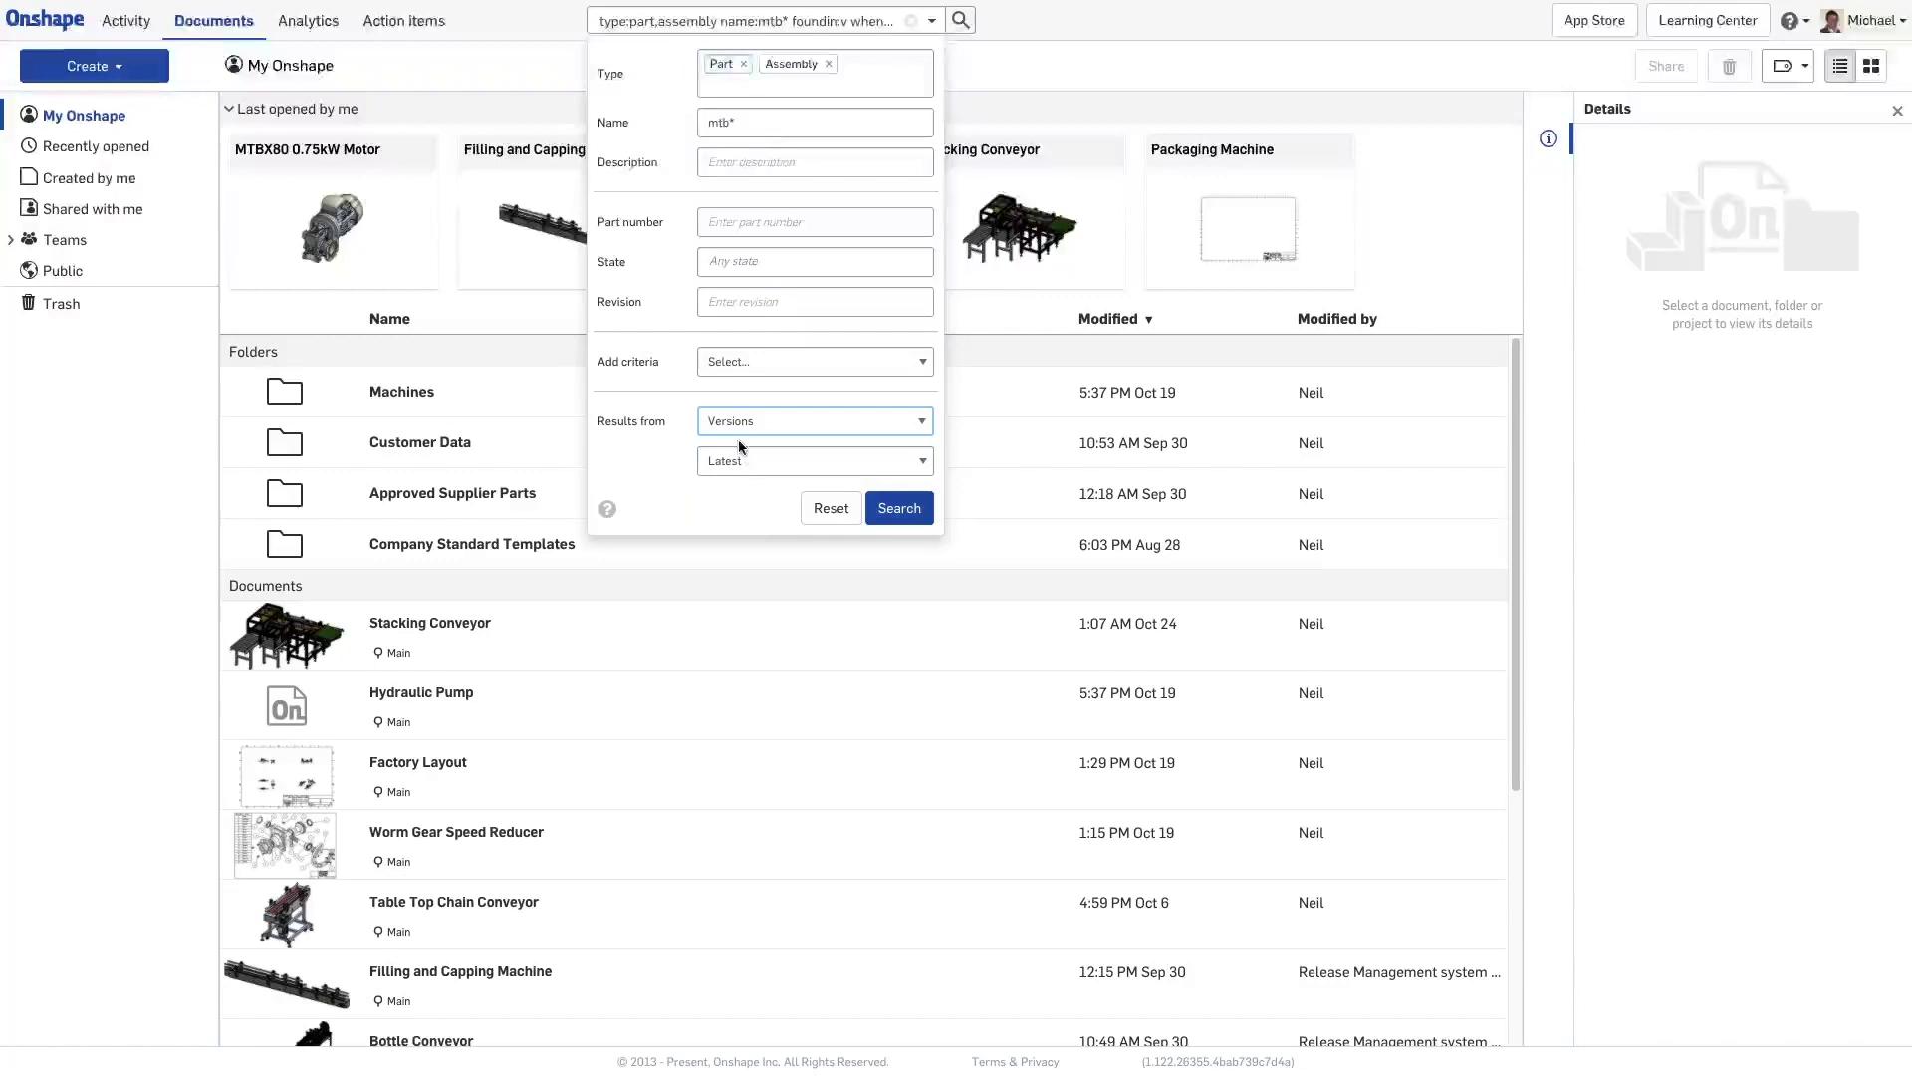
left_click(900, 508)
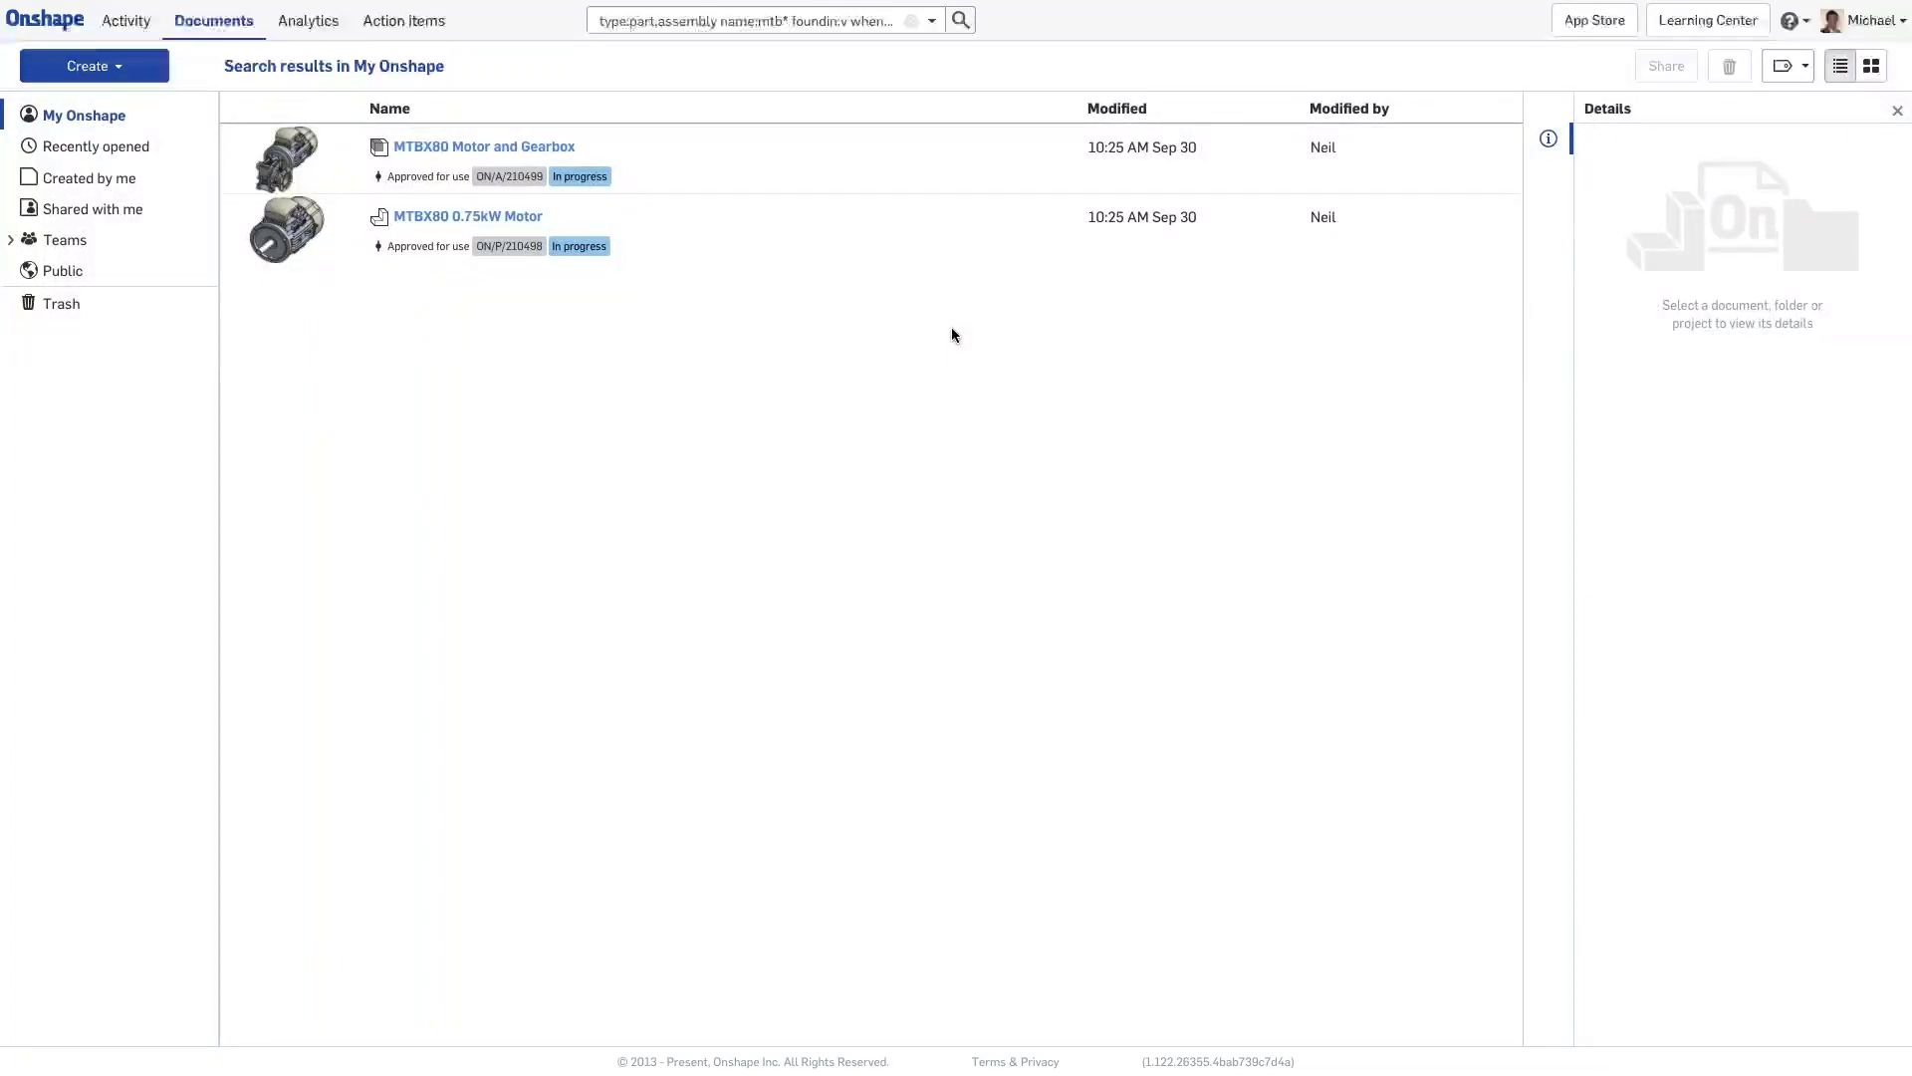
Show where the MTBX80 Motor and Gearbox is used, for the Approved for use configuration with Short flange size and Left flange location
left_click(847, 169)
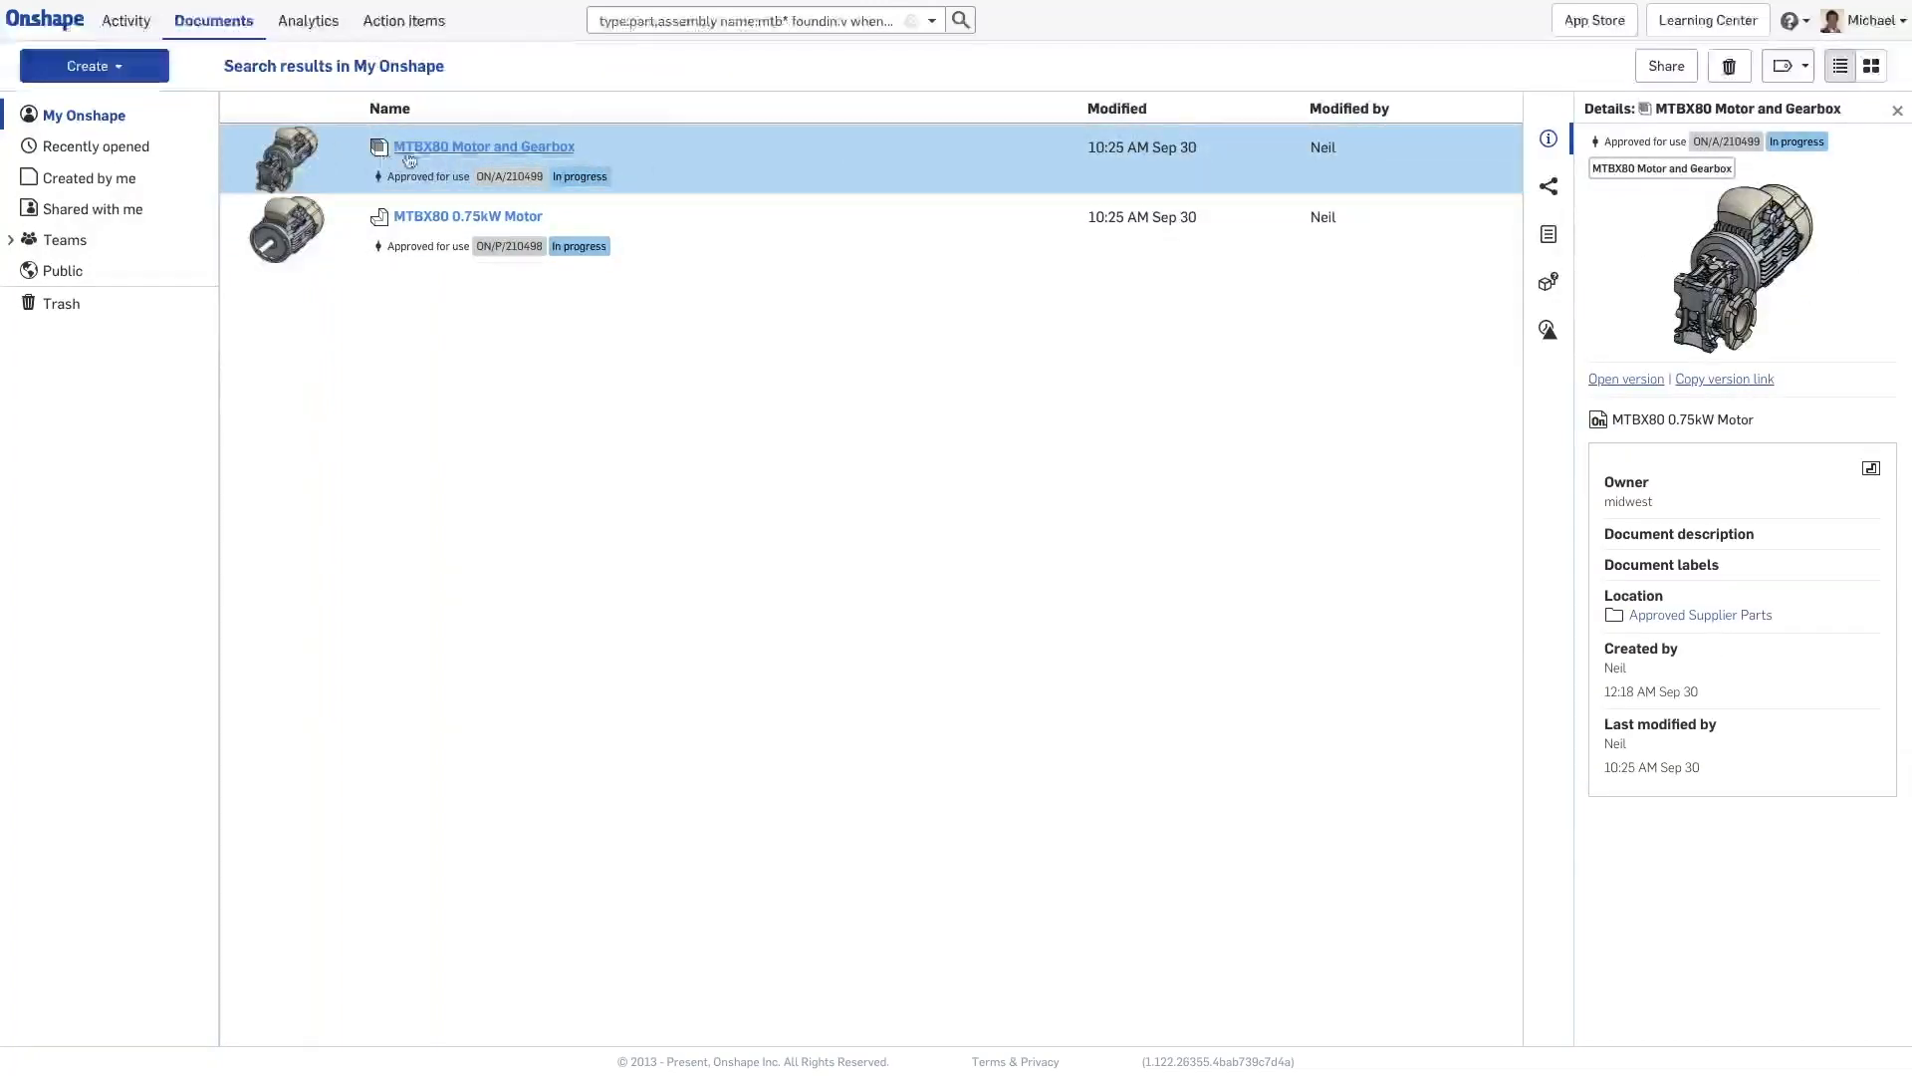
left_click(1545, 286)
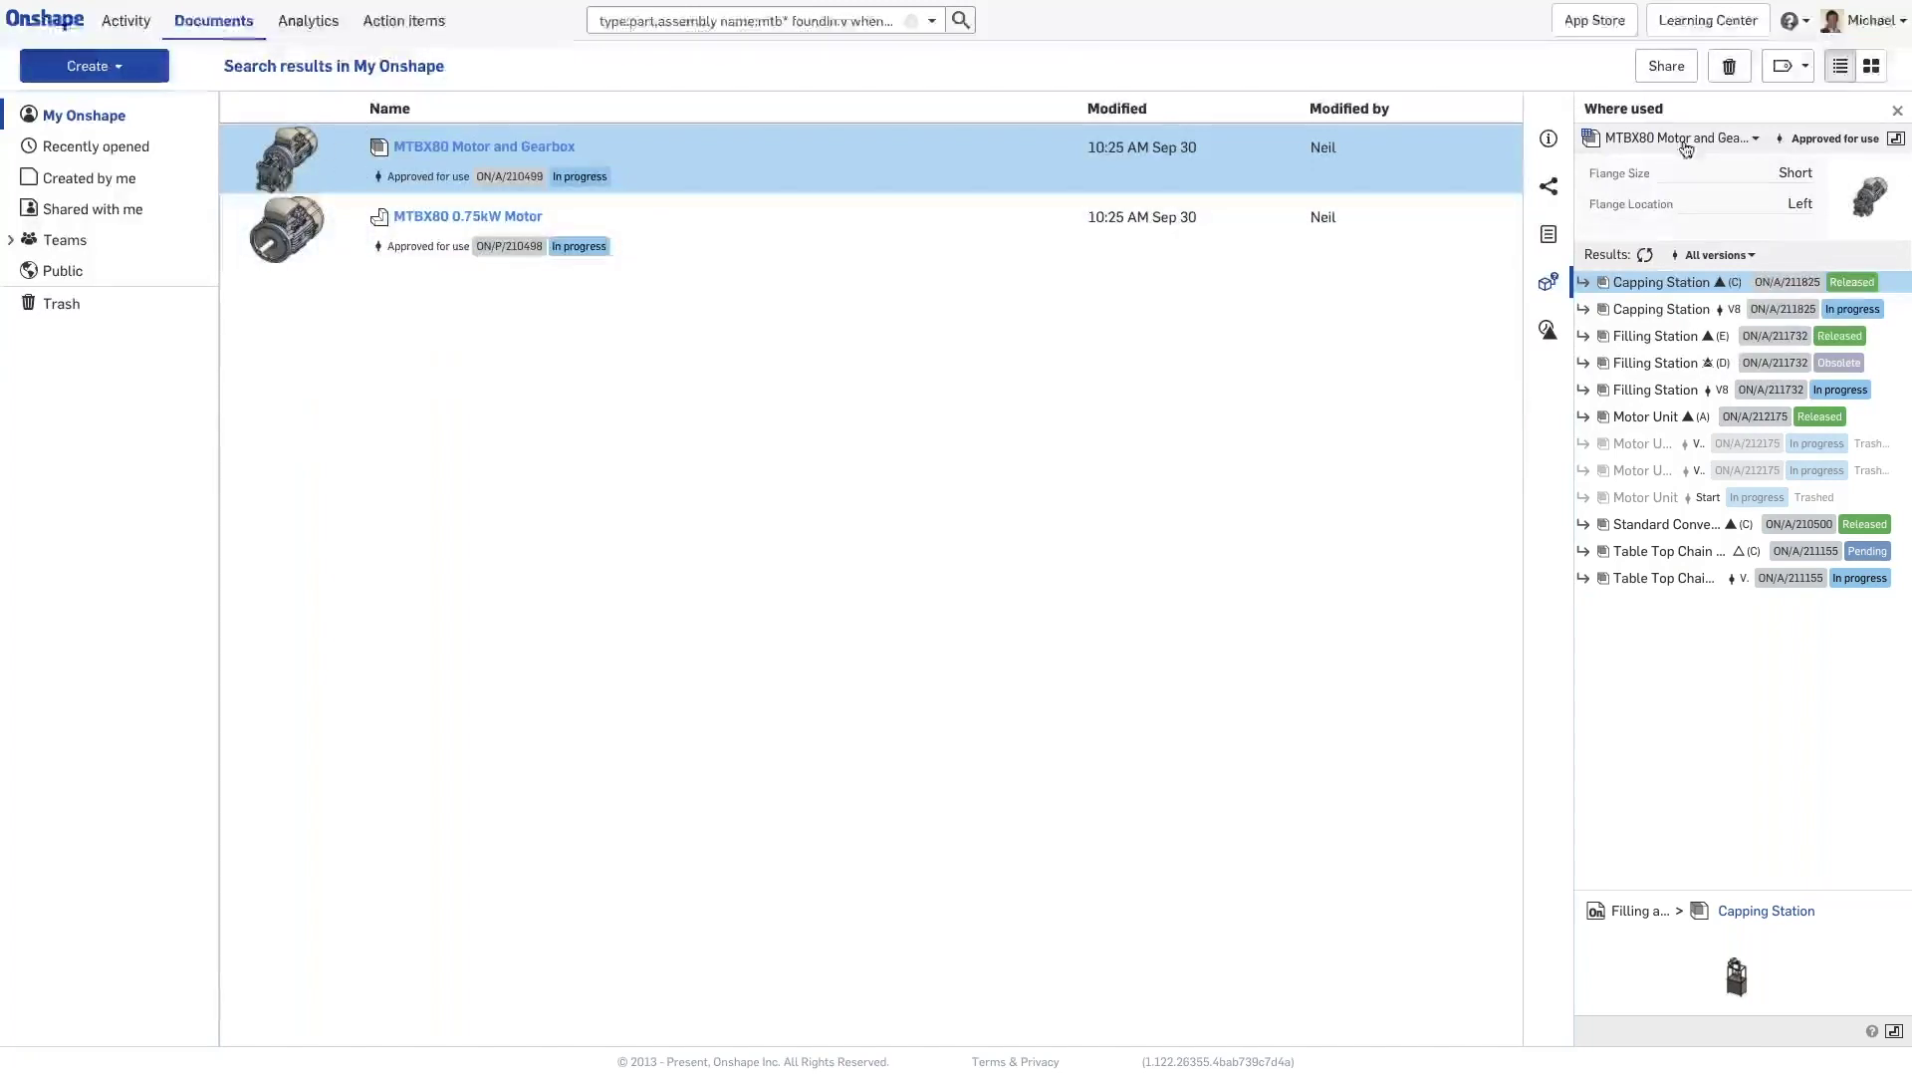
left_click(1755, 139)
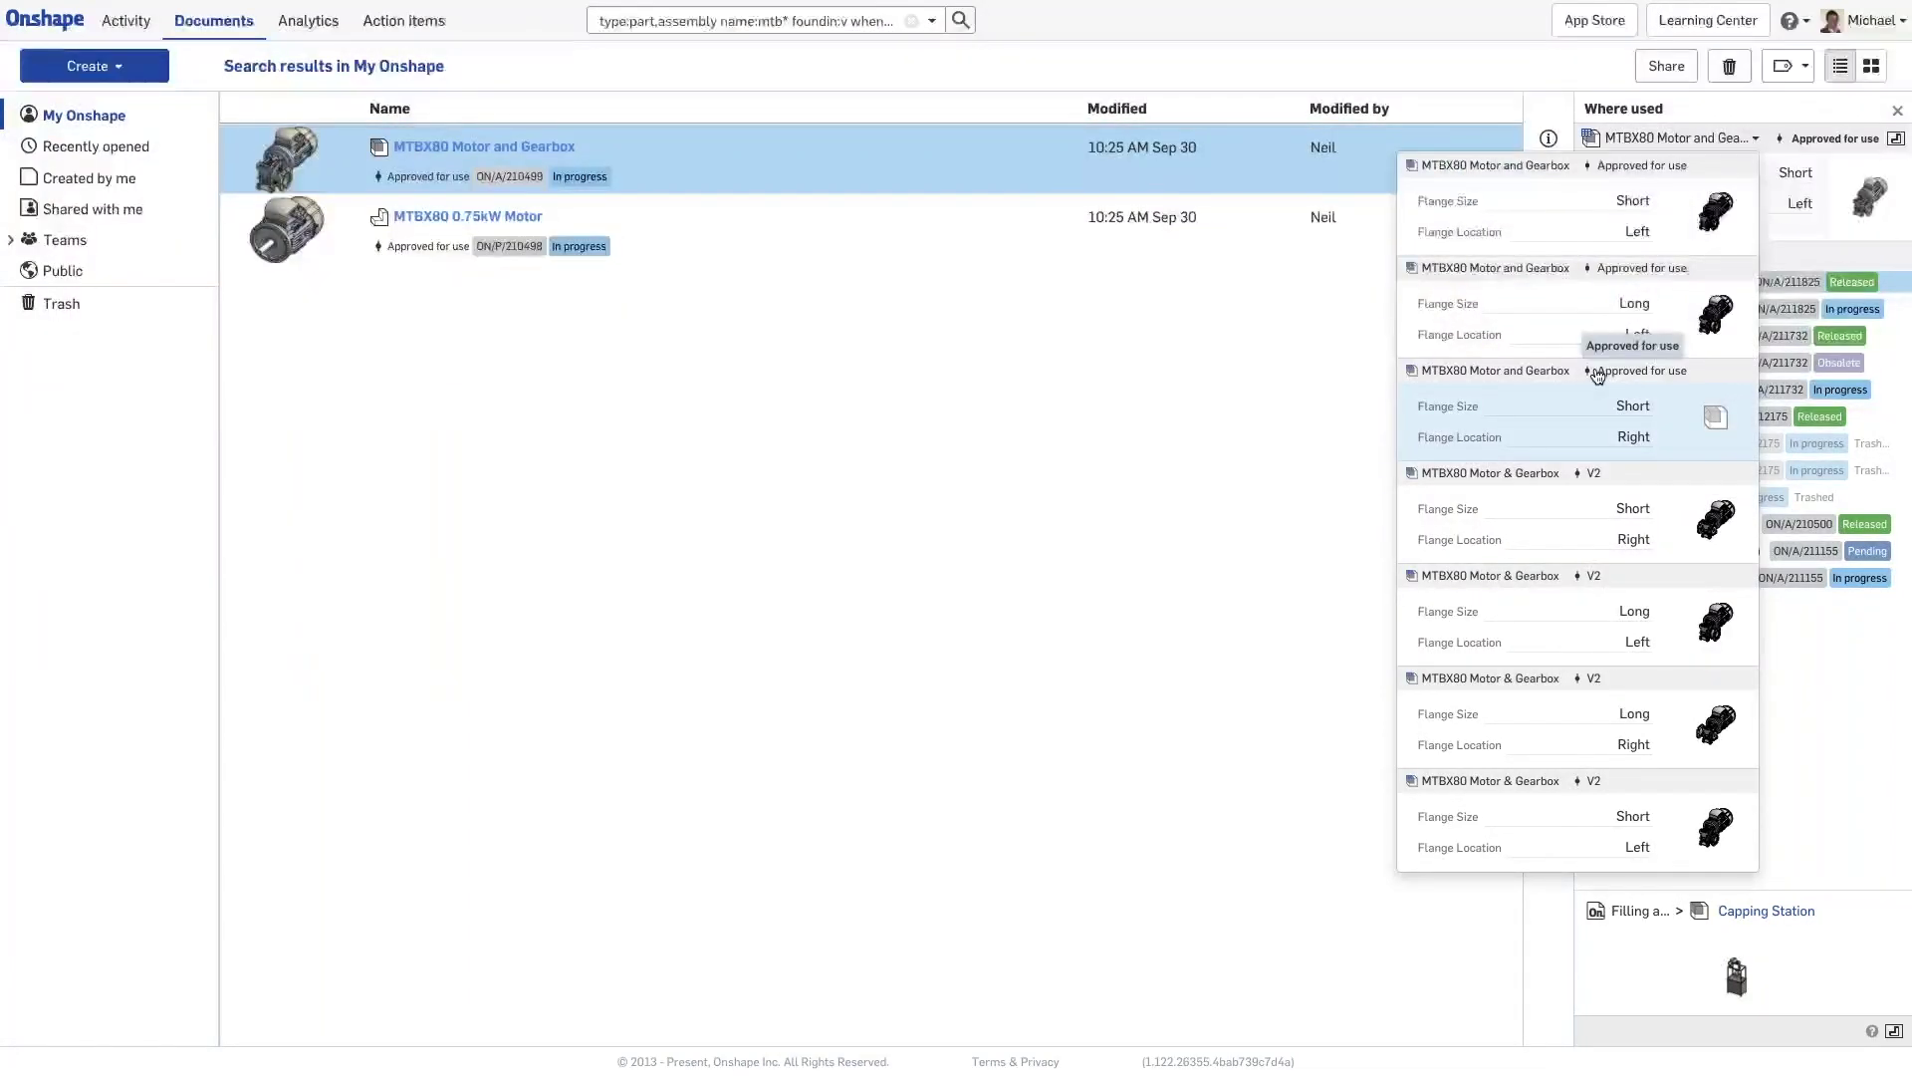
left_click(1559, 227)
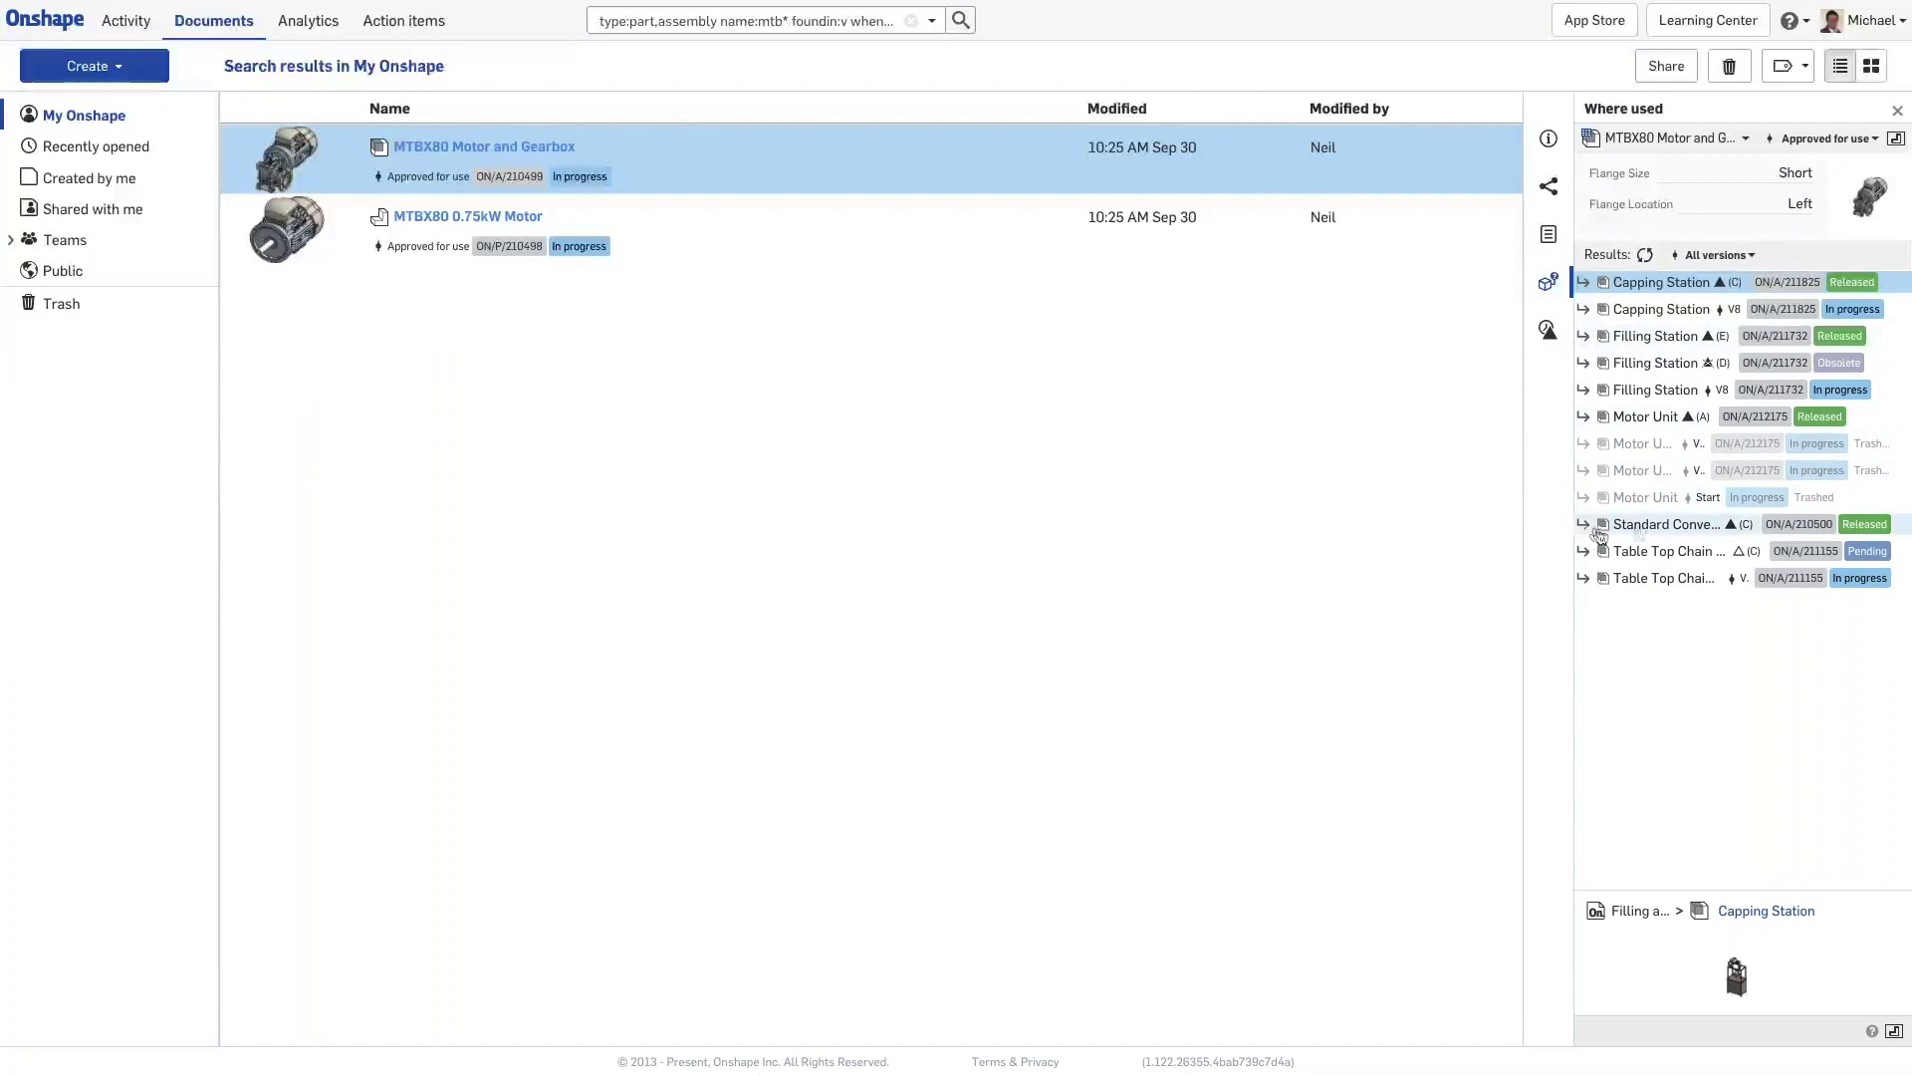
Expand the where-used tree of the Standard Conveyor through the revision G Filling and Capping Machine and Layout V4
right_click(1658, 528)
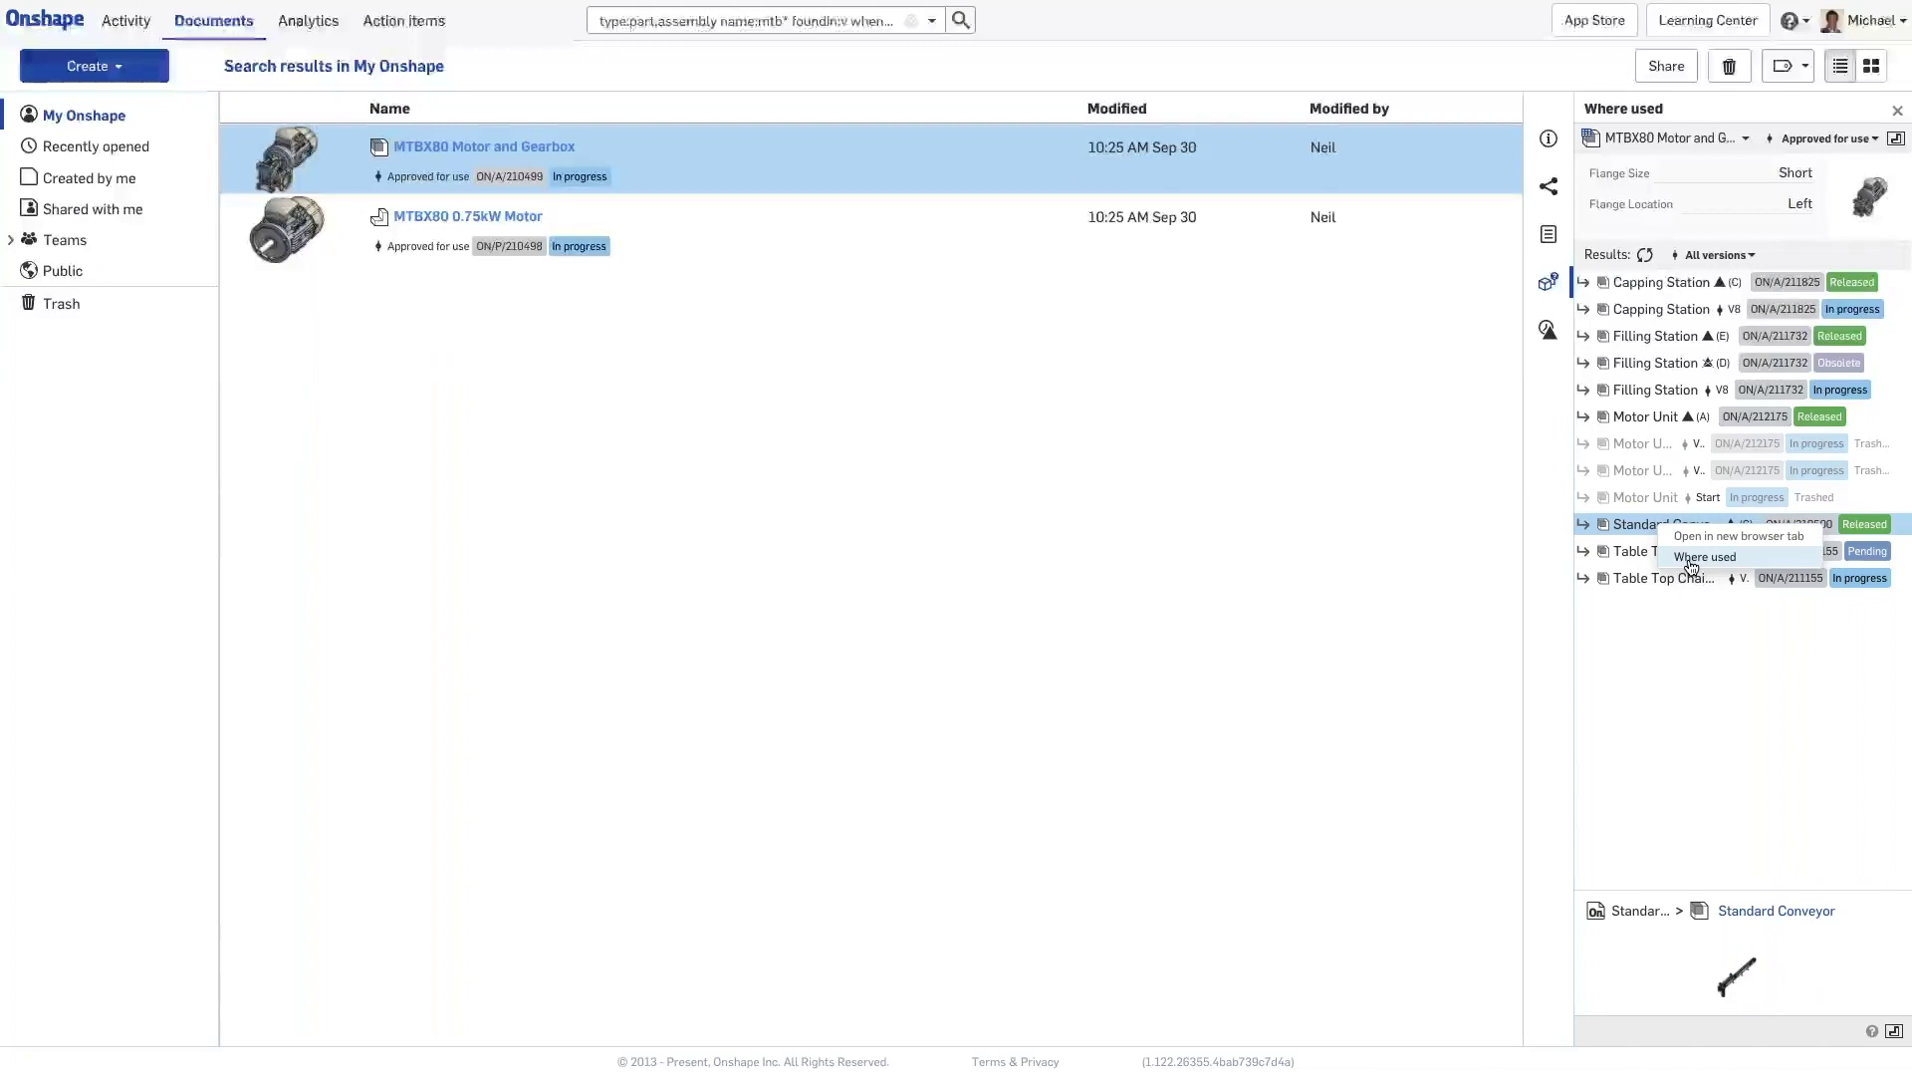
left_click(1583, 538)
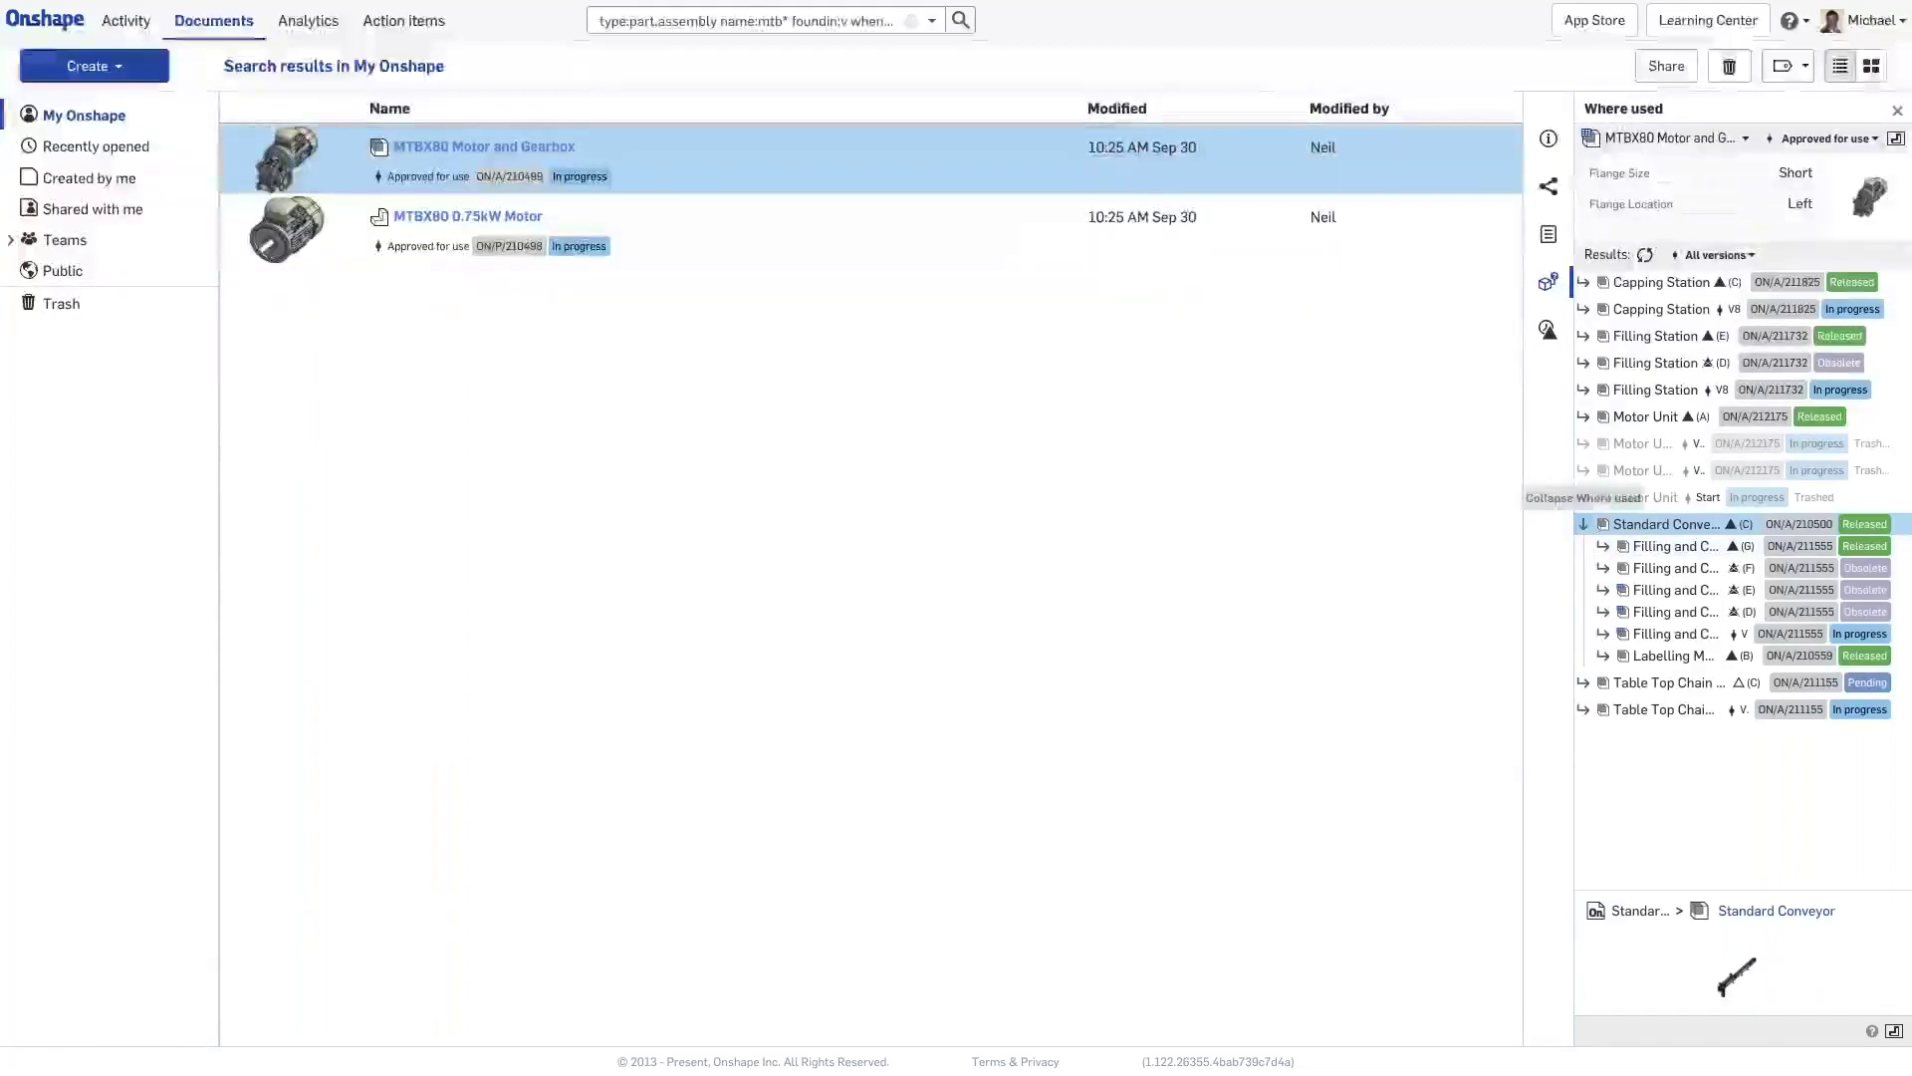
left_click(1601, 548)
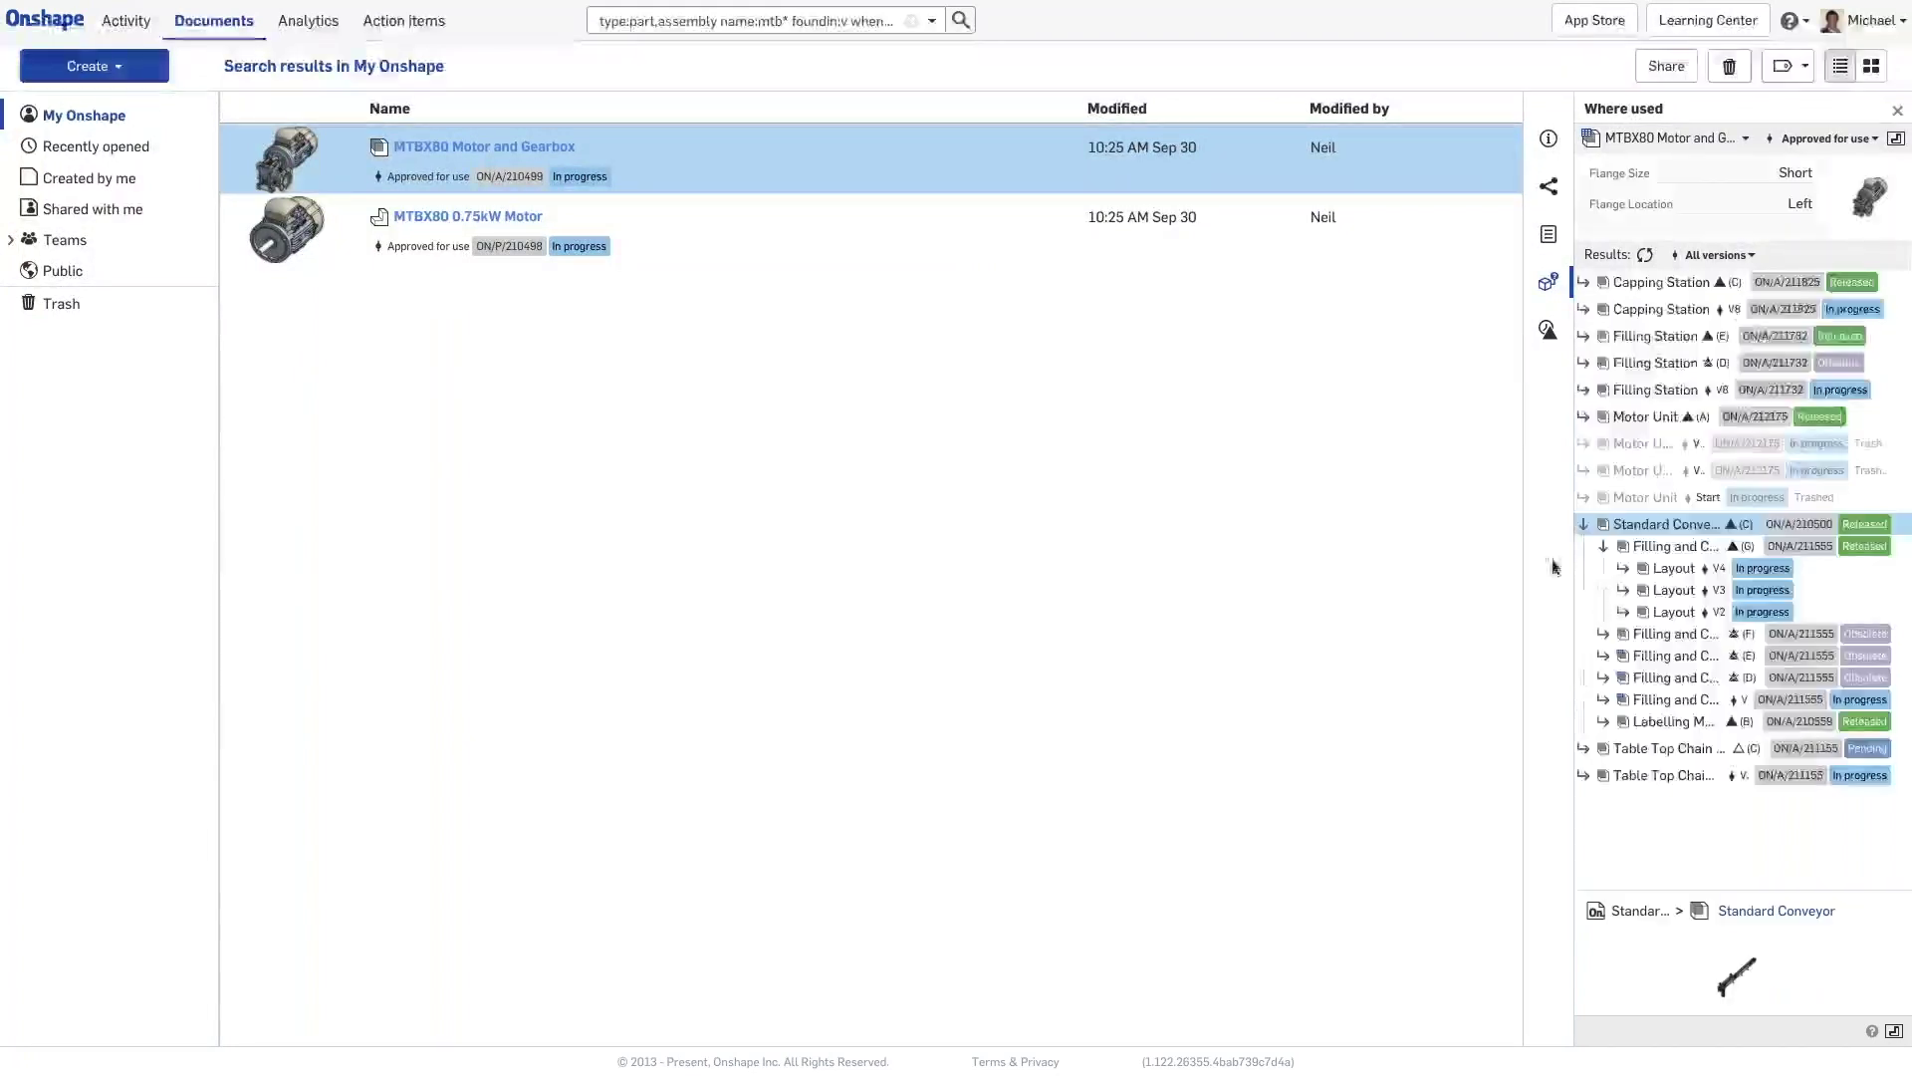
left_click(1622, 568)
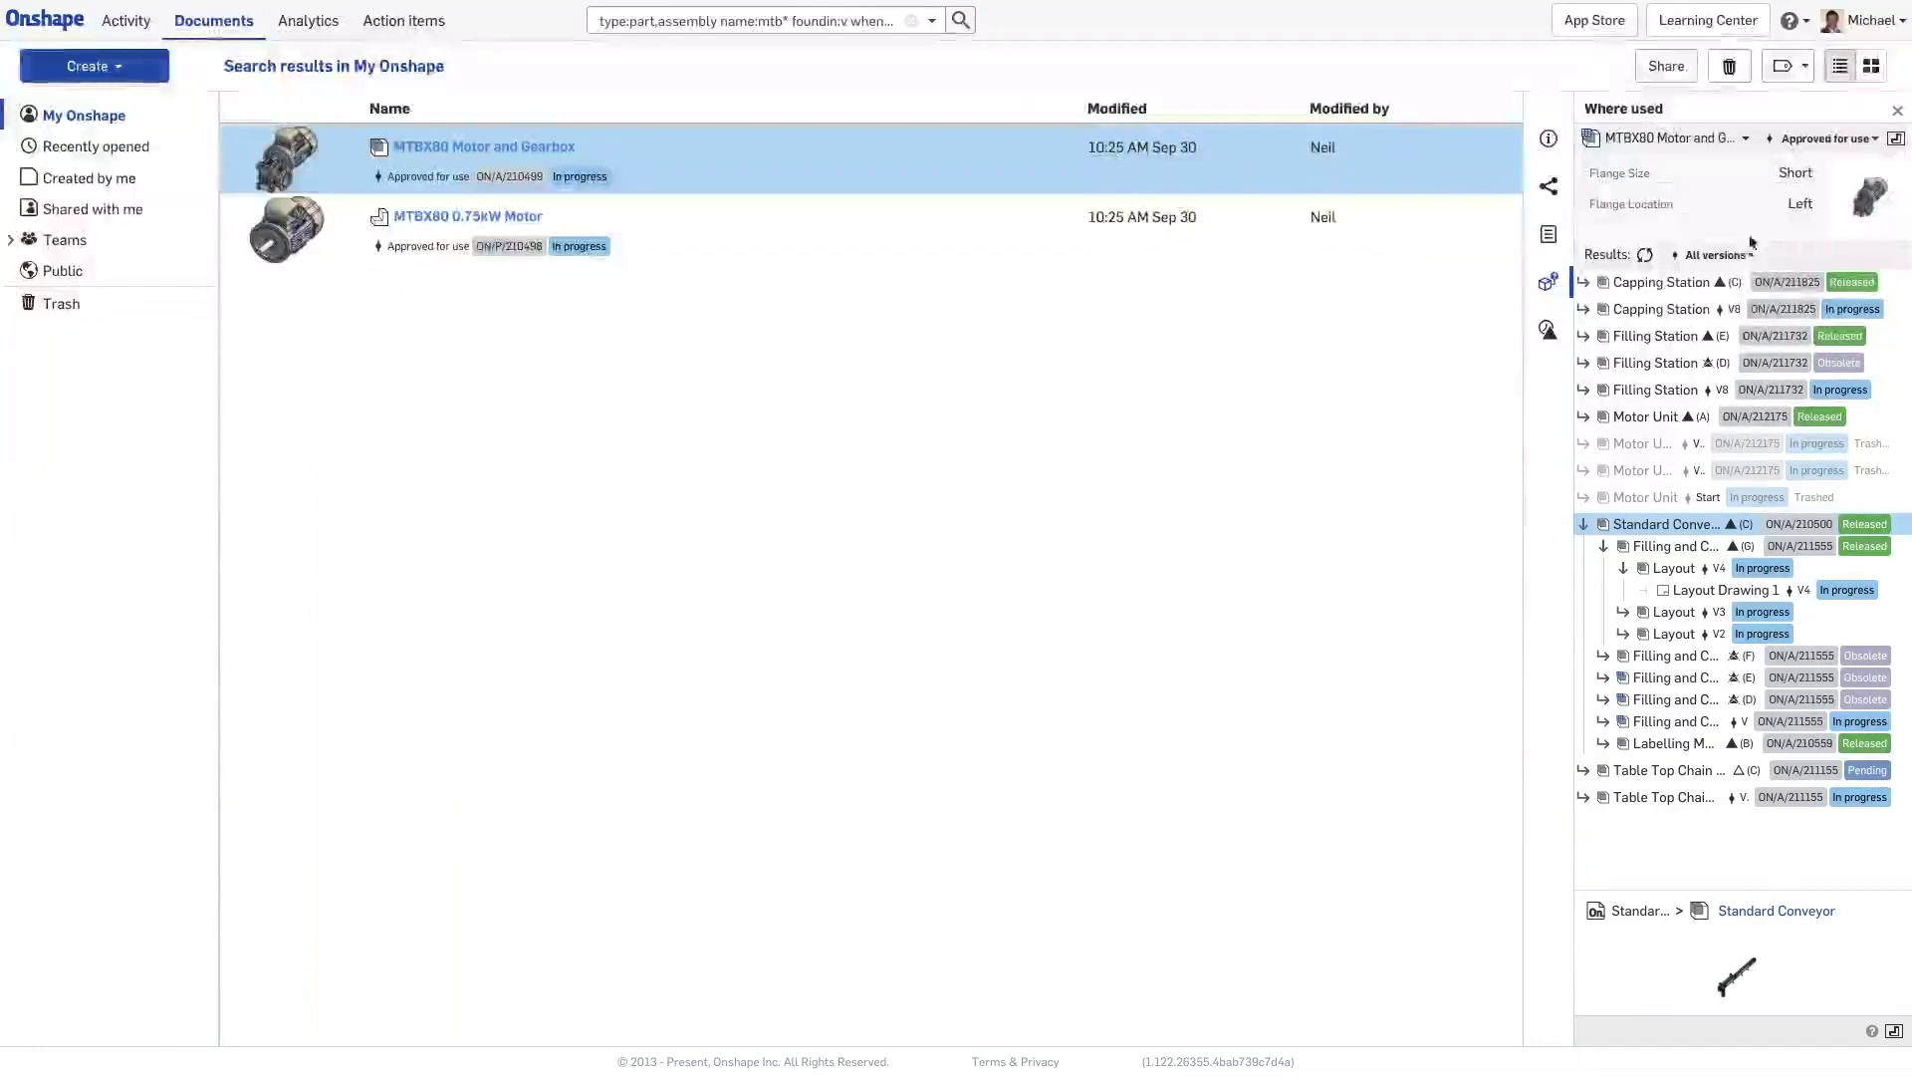
Review the version choices for the gearbox and the revision and version filter options for the where-used results
left_click(1834, 141)
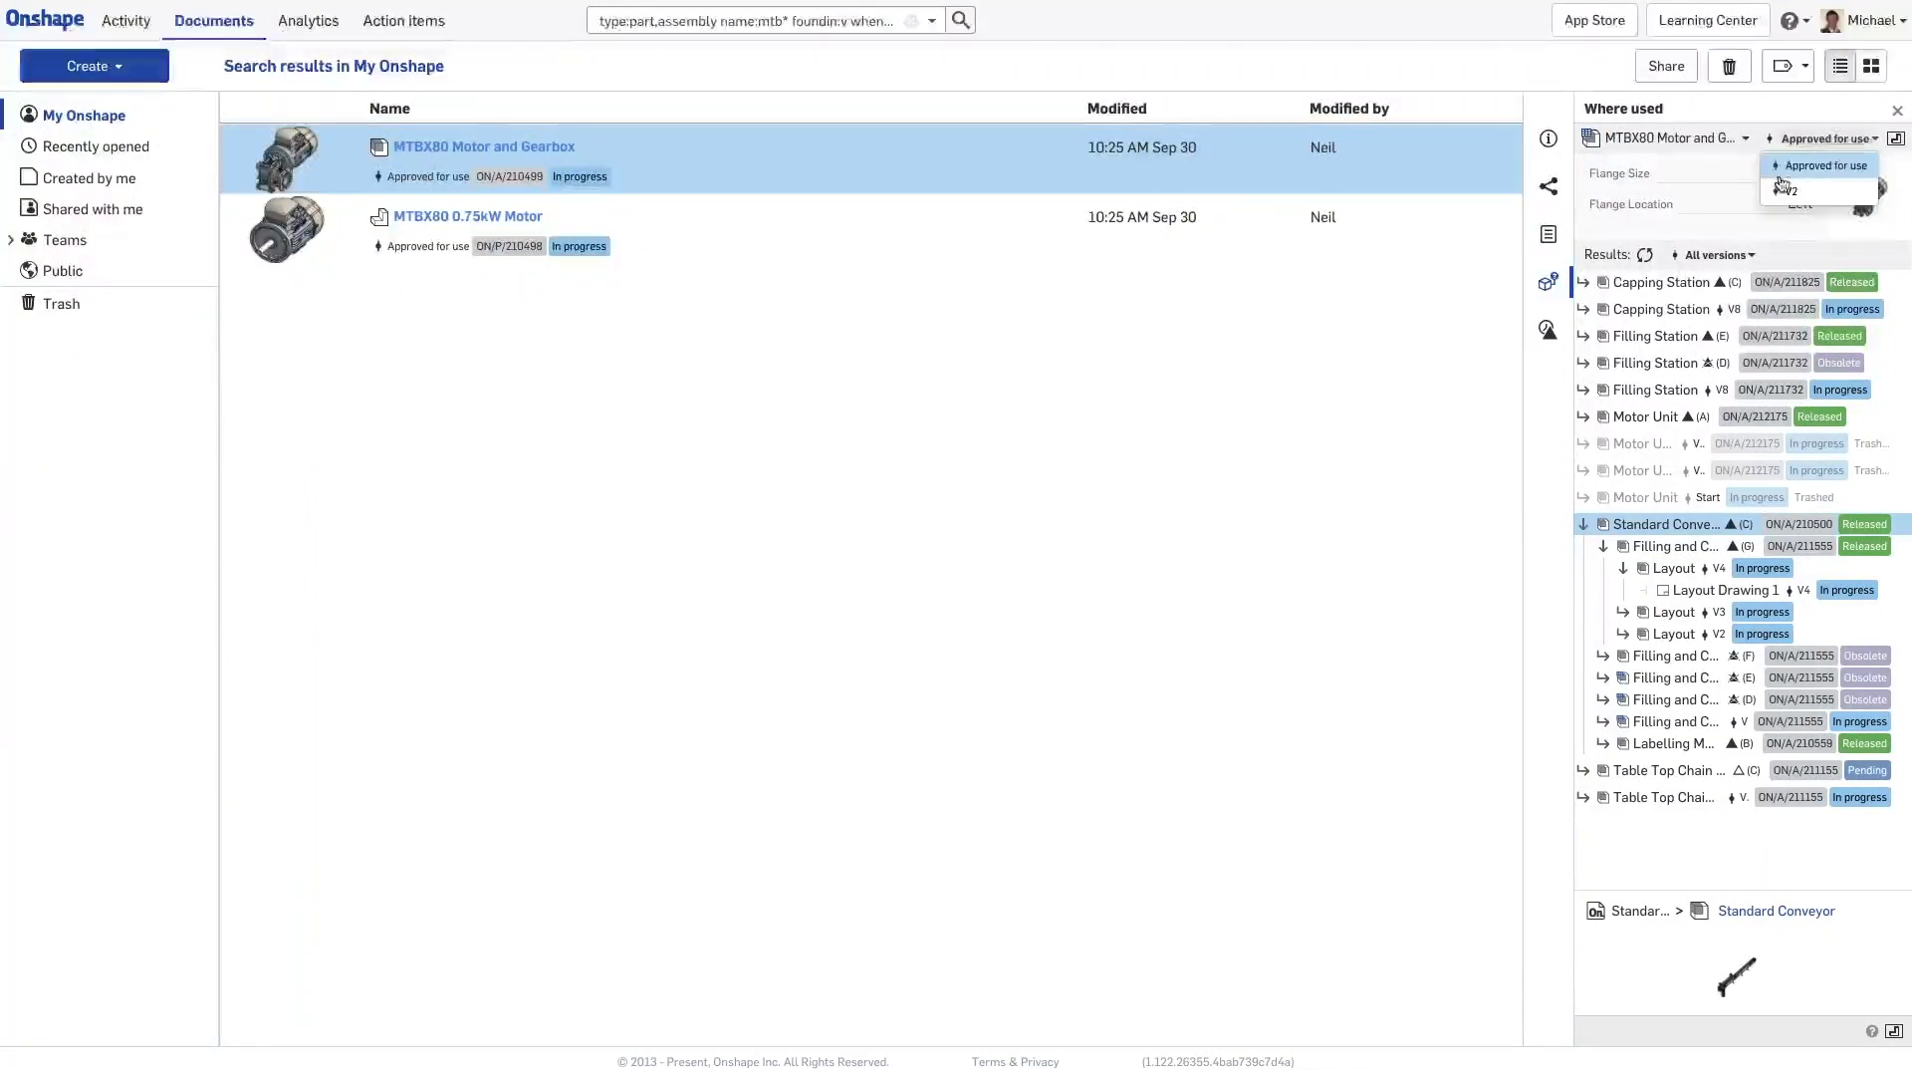
left_click(1718, 255)
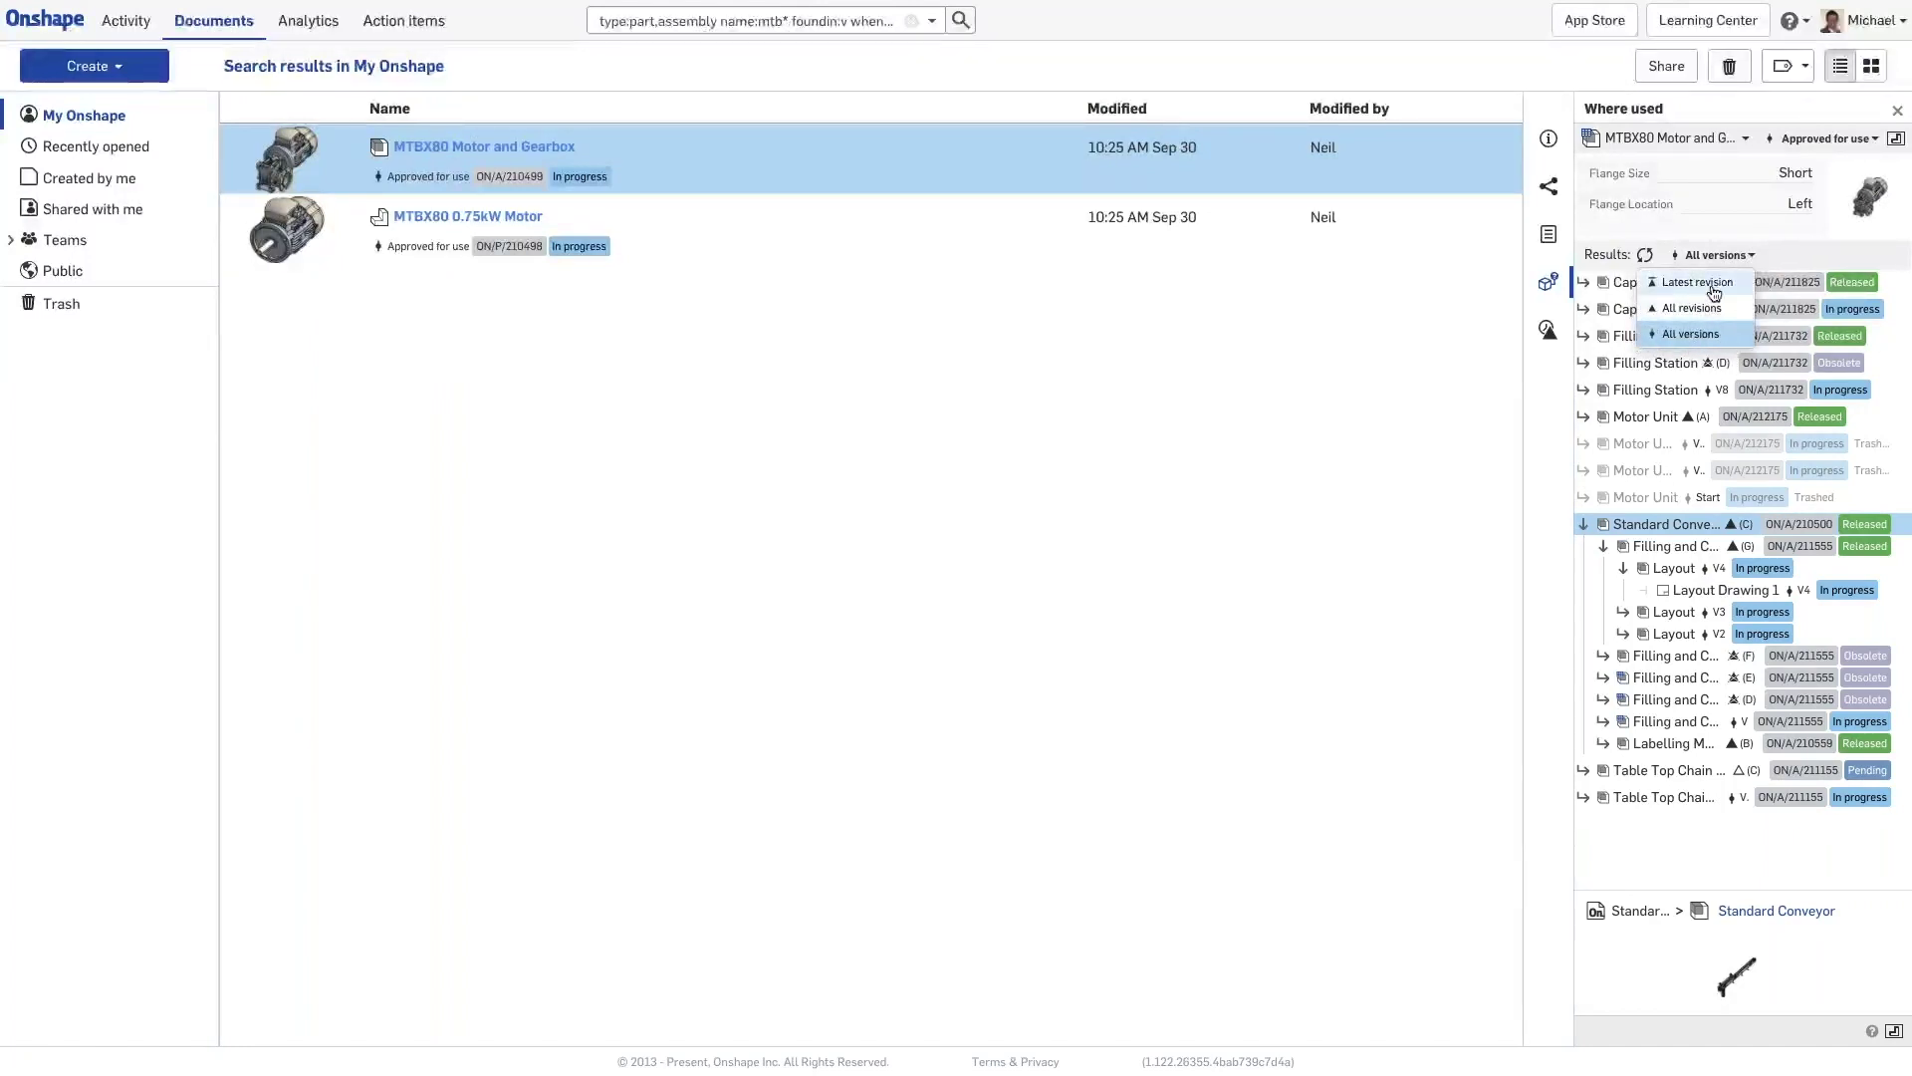
left_click(1809, 241)
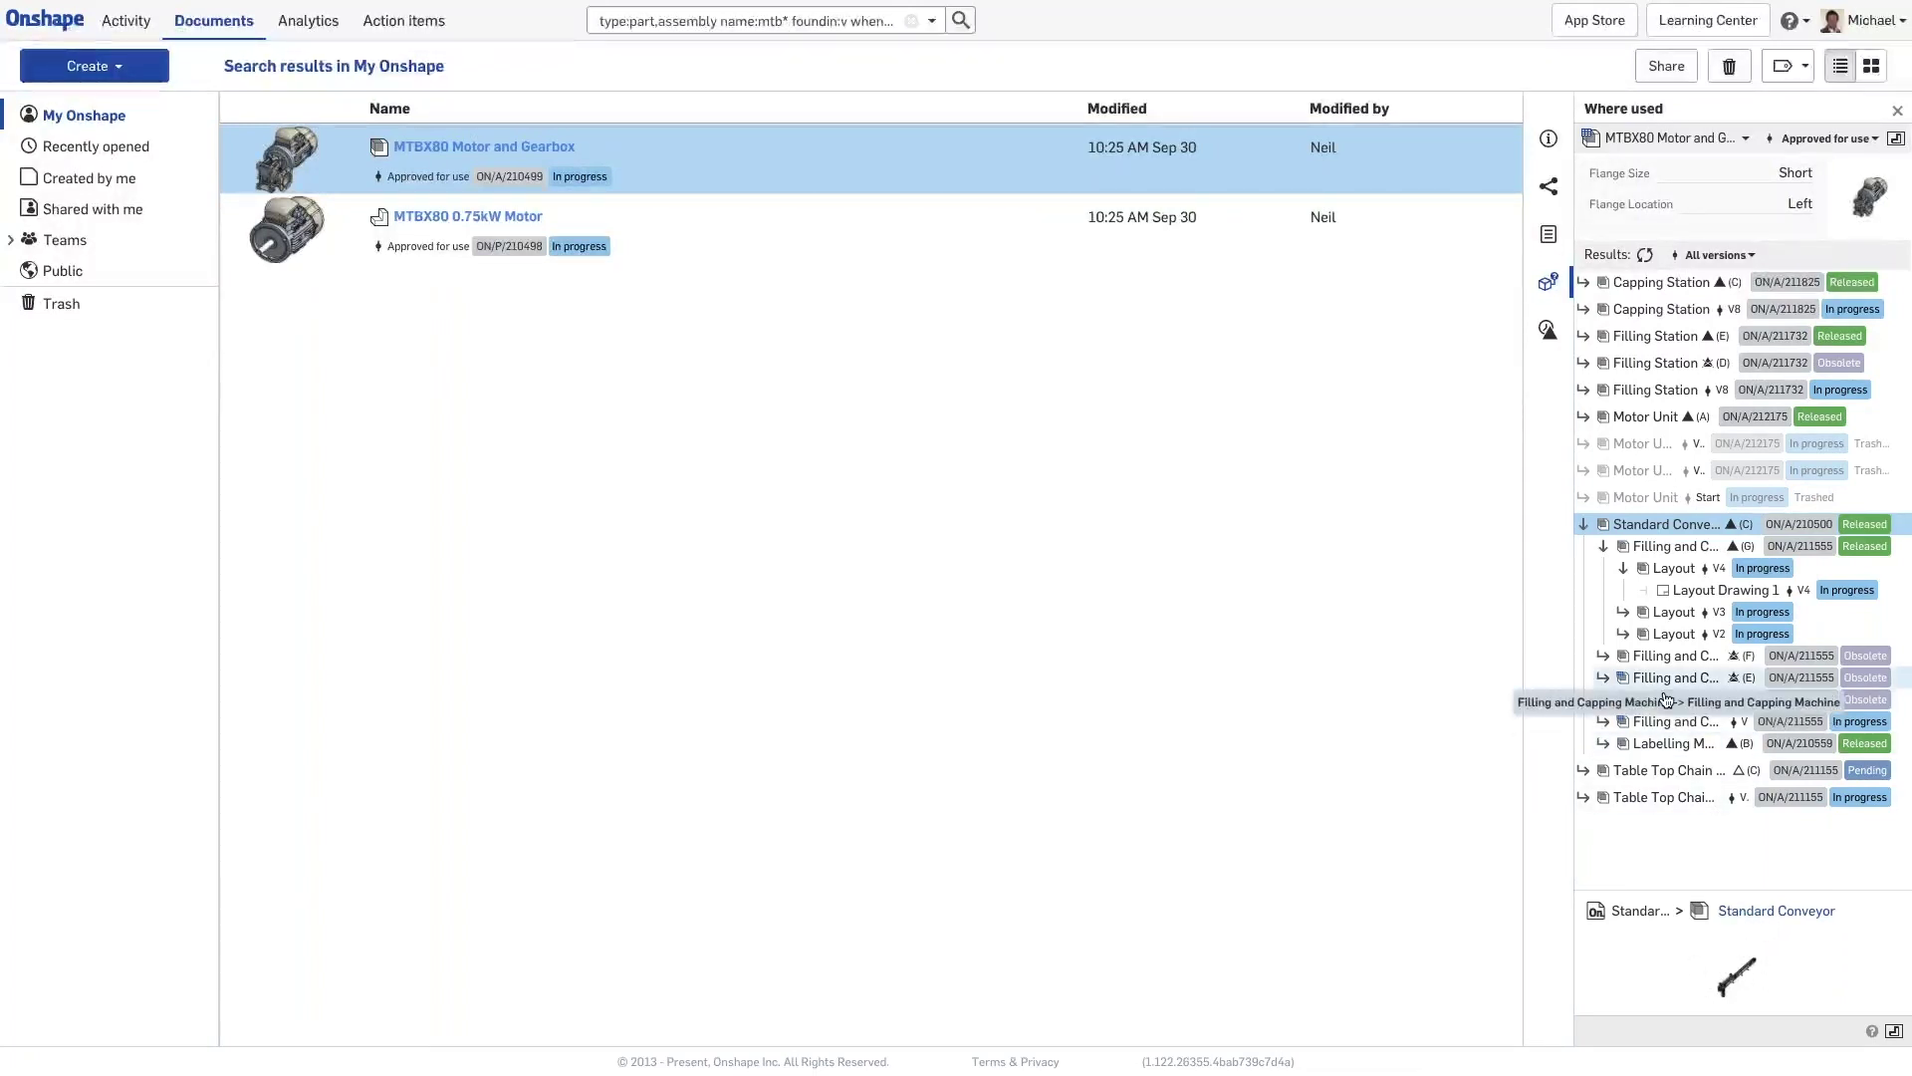
Open revision G of the Filling and Capping Machine in a new browser tab, clear the selection and end the isolation of the motors
right_click(1651, 530)
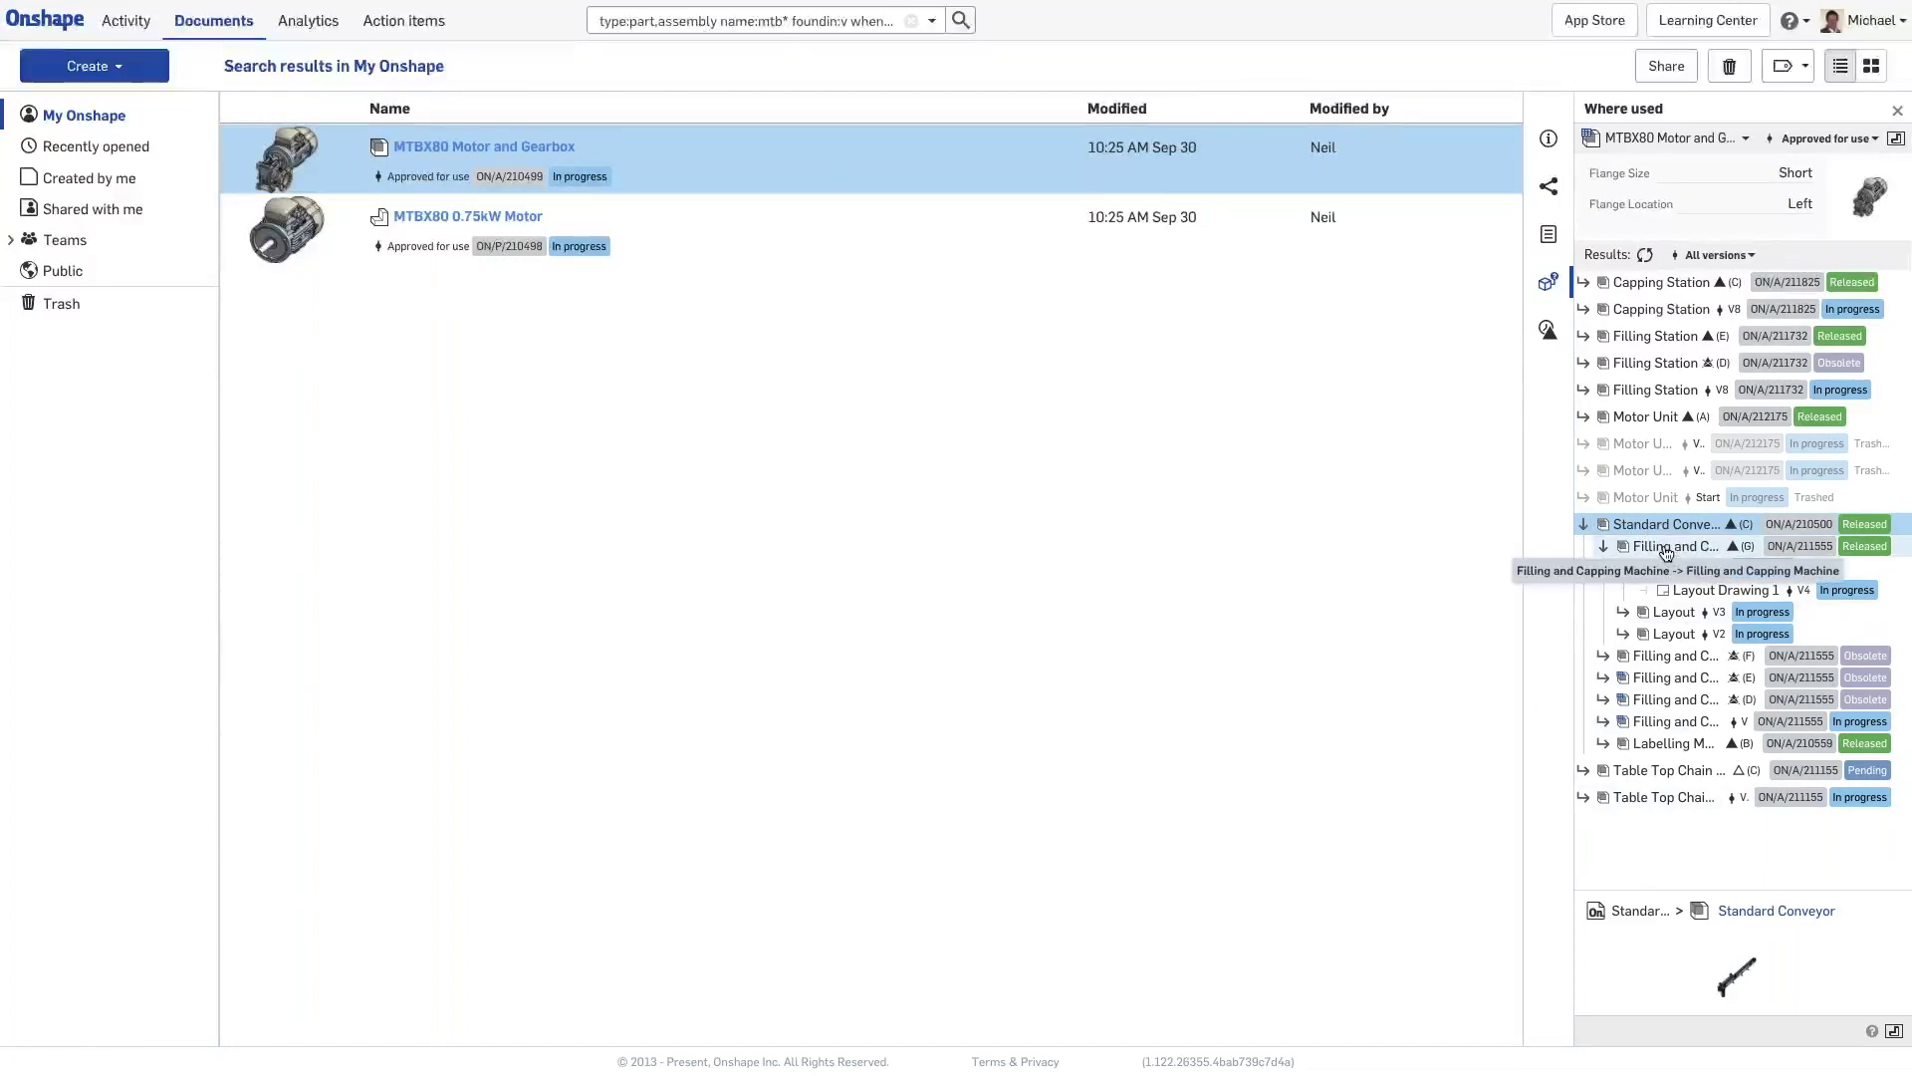
right_click(1665, 550)
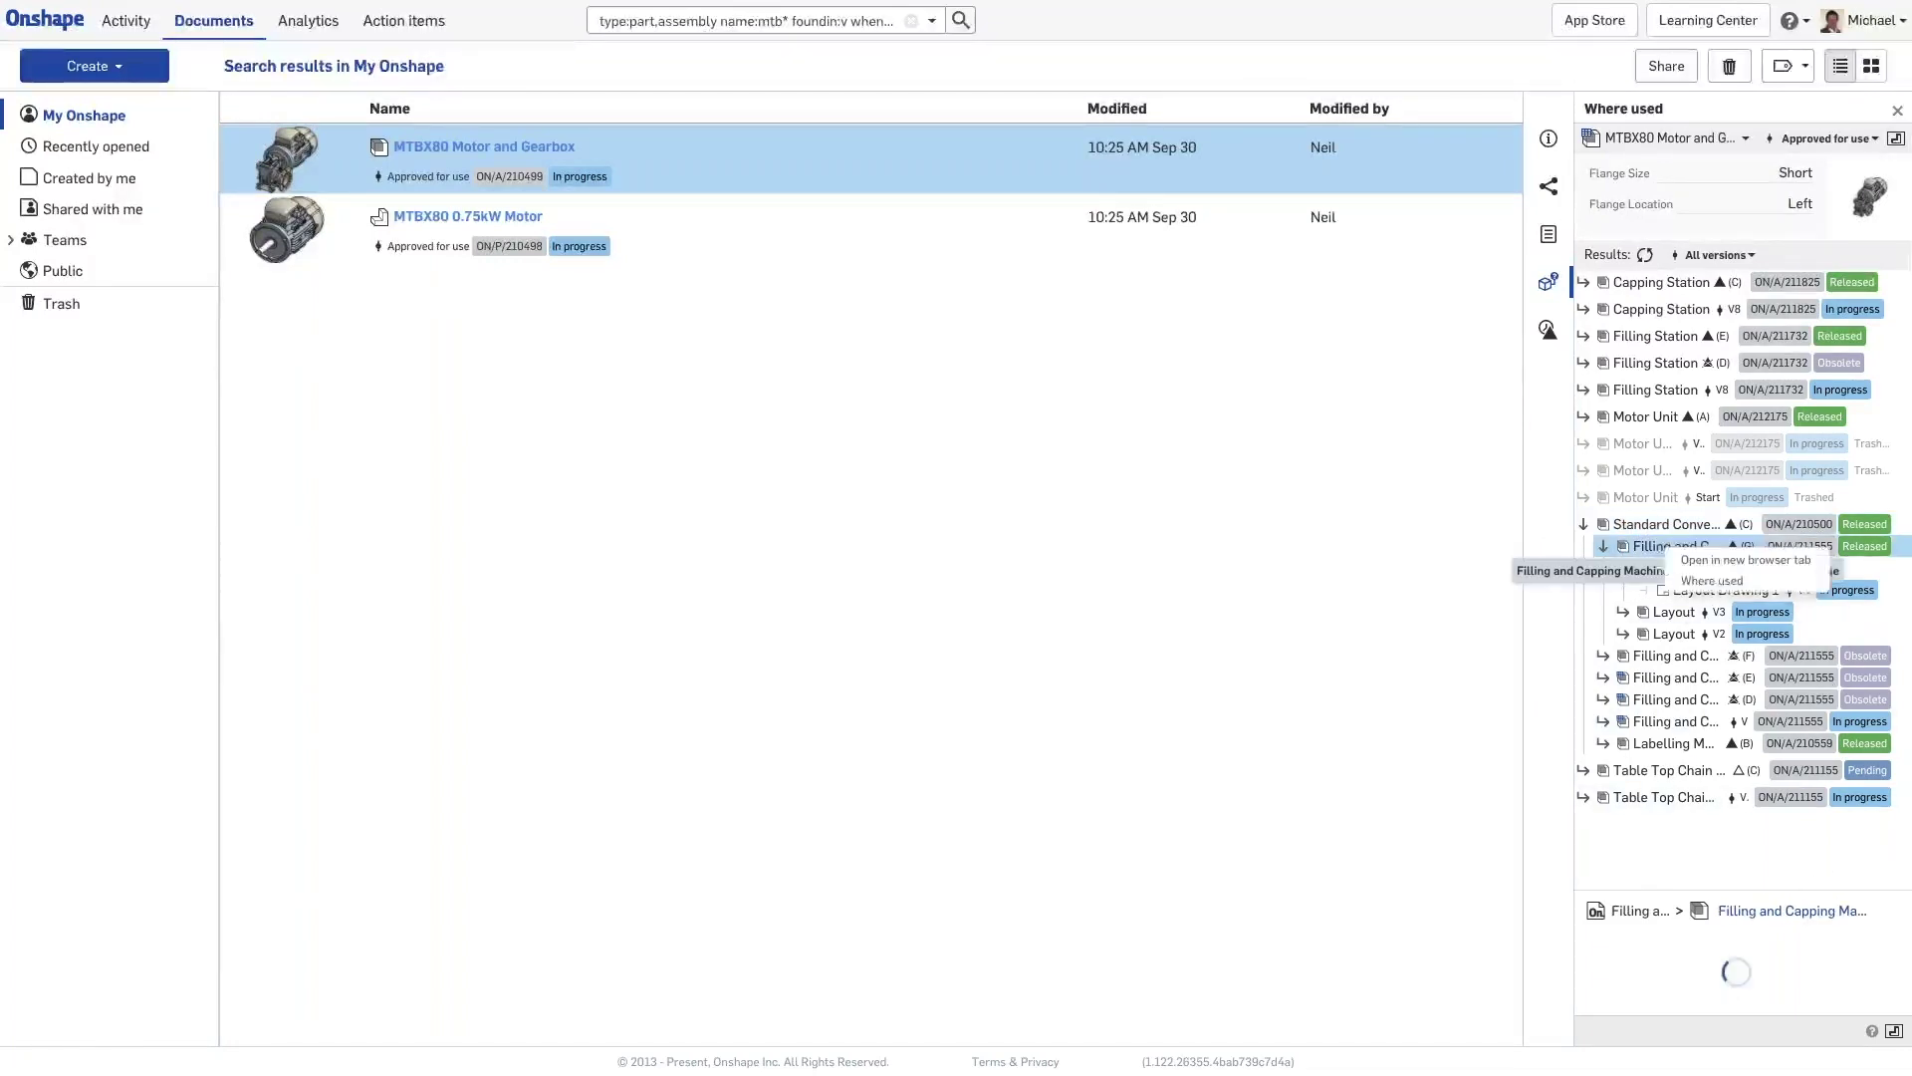
left_click(1721, 561)
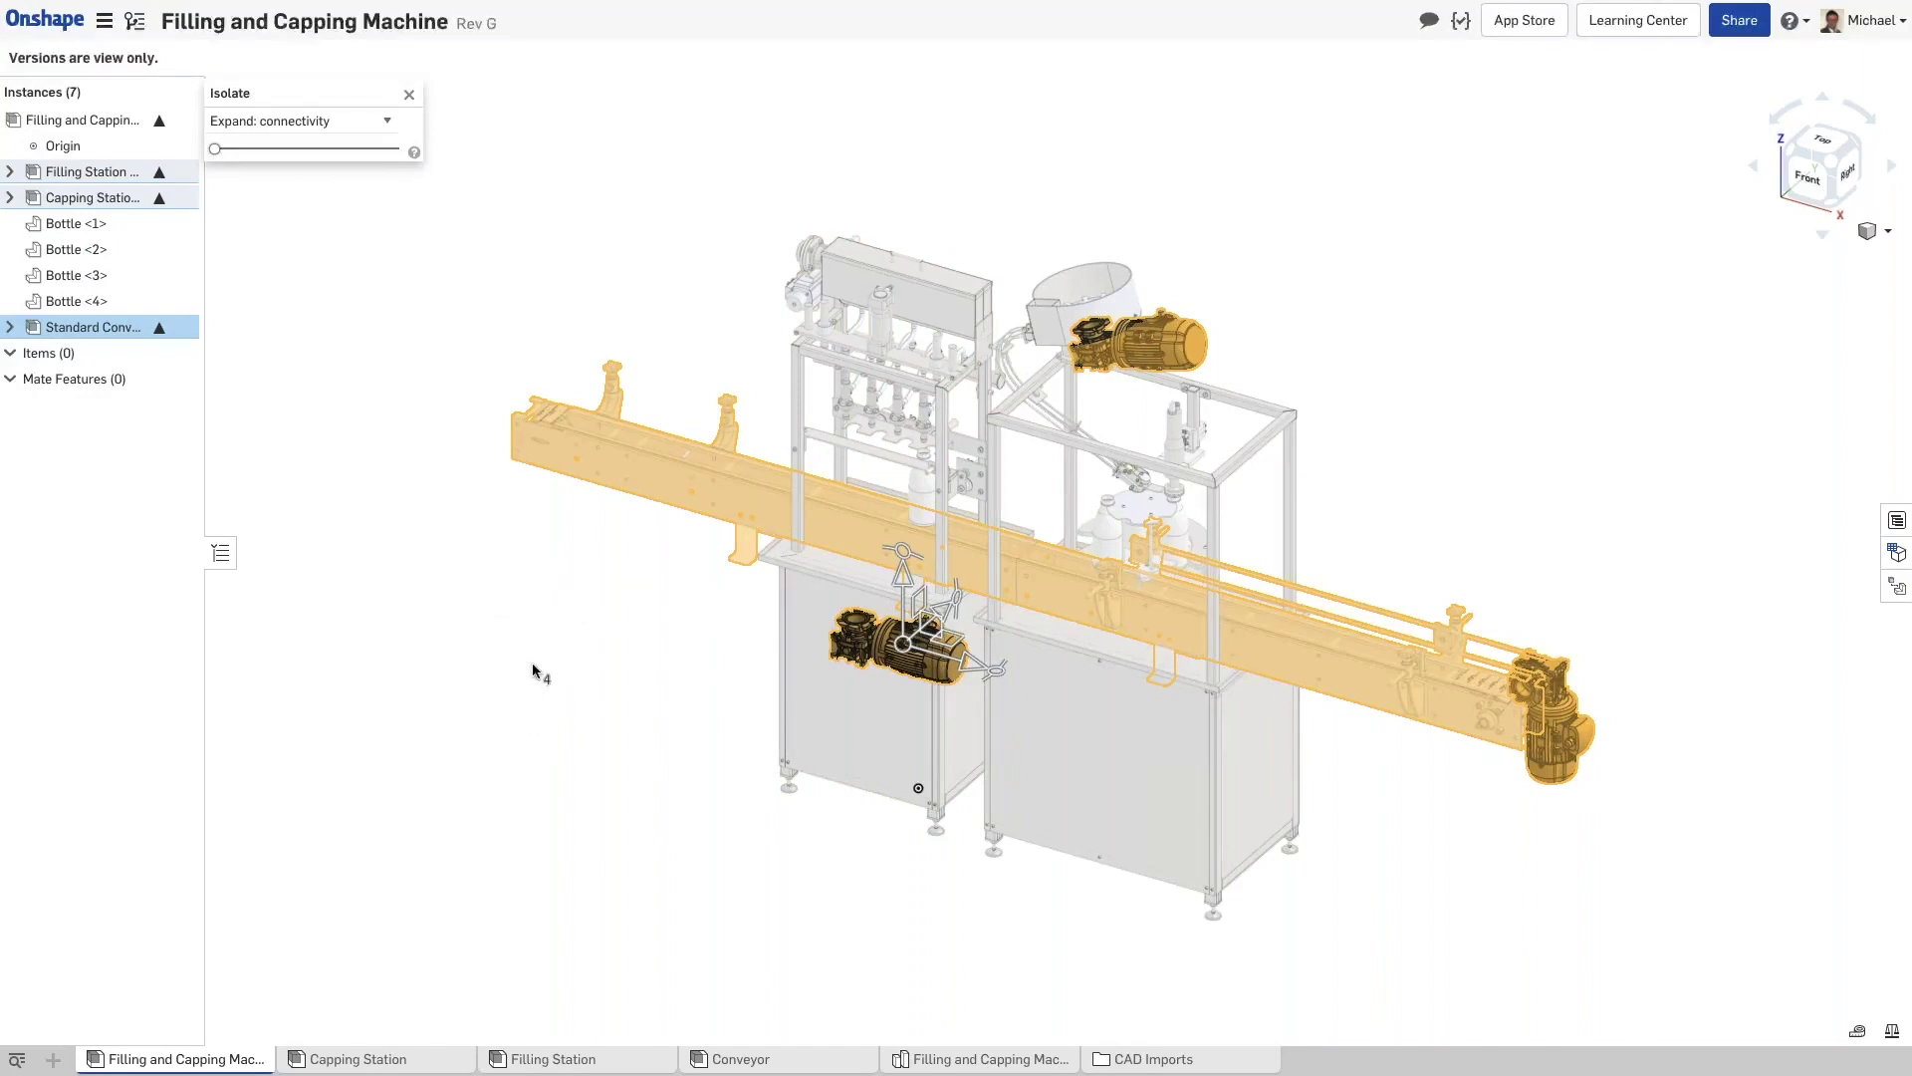
left_click(514, 684)
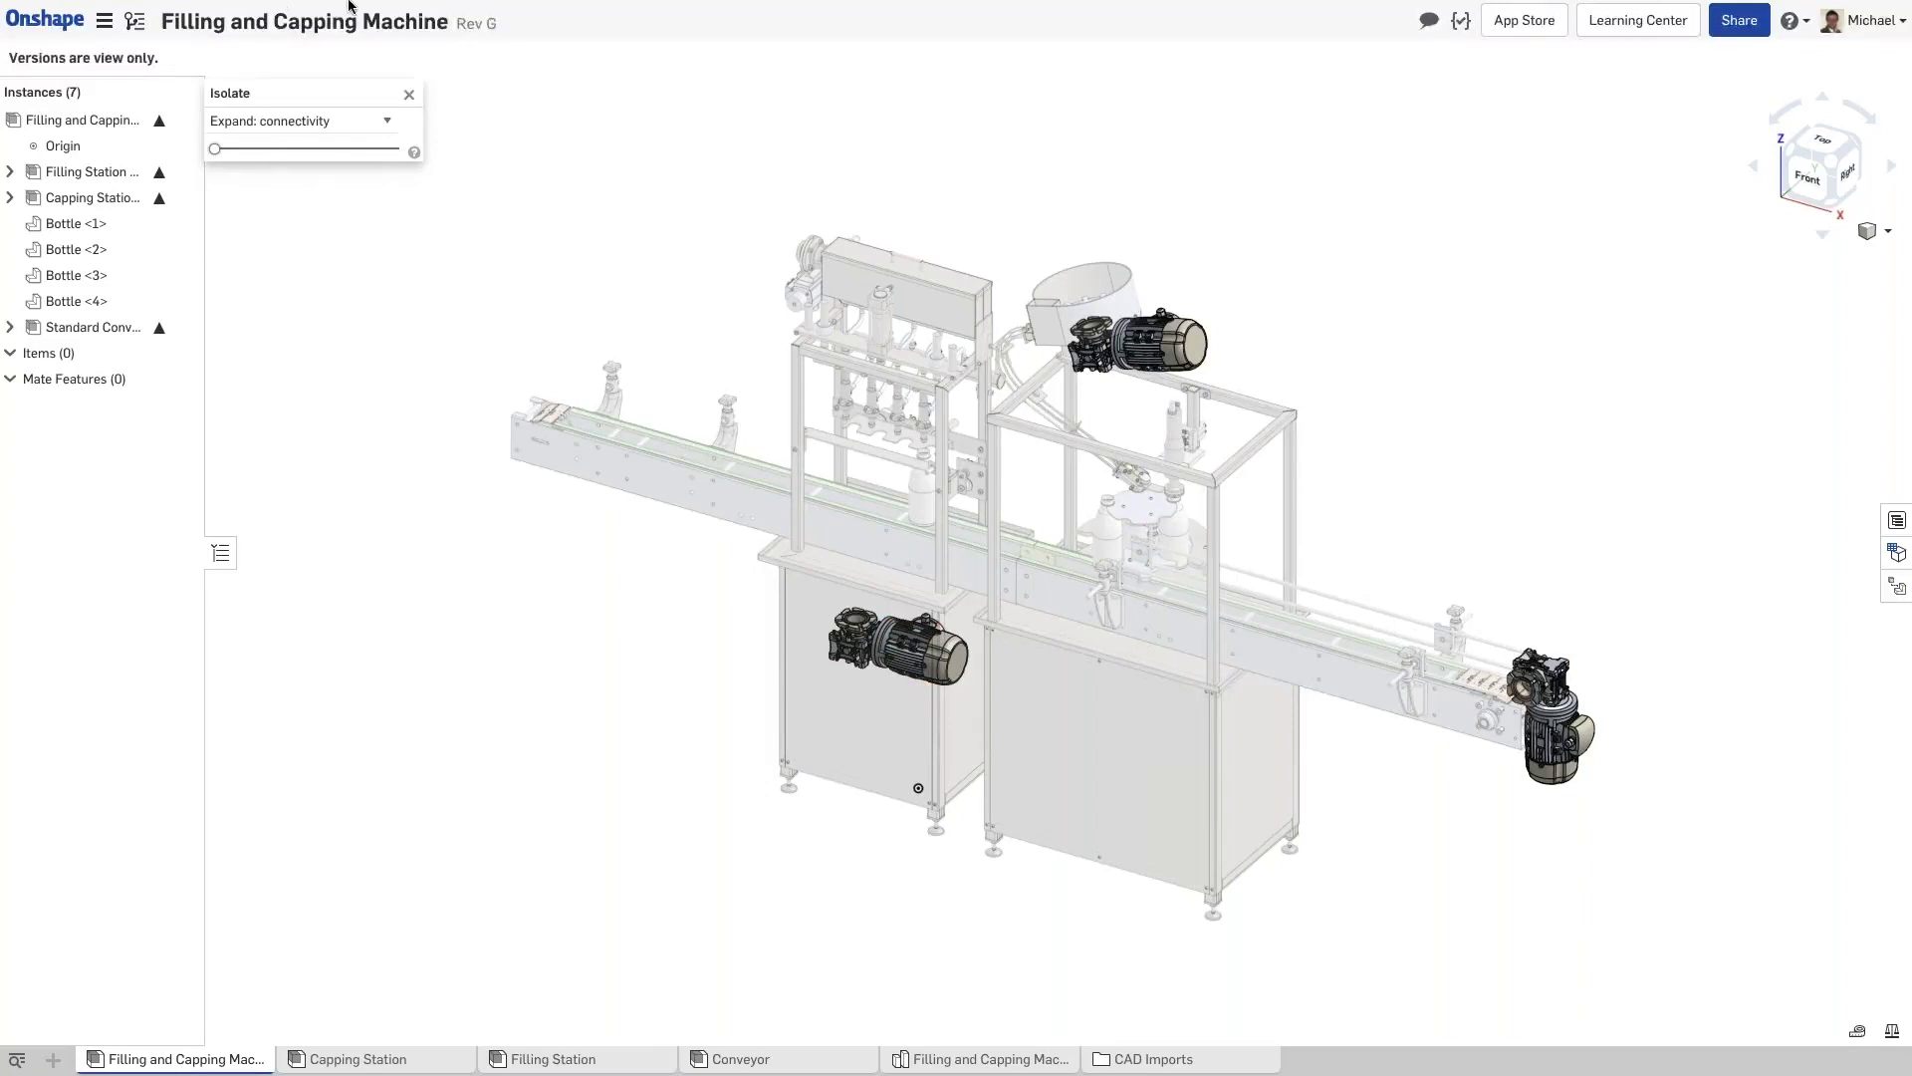
left_click(409, 95)
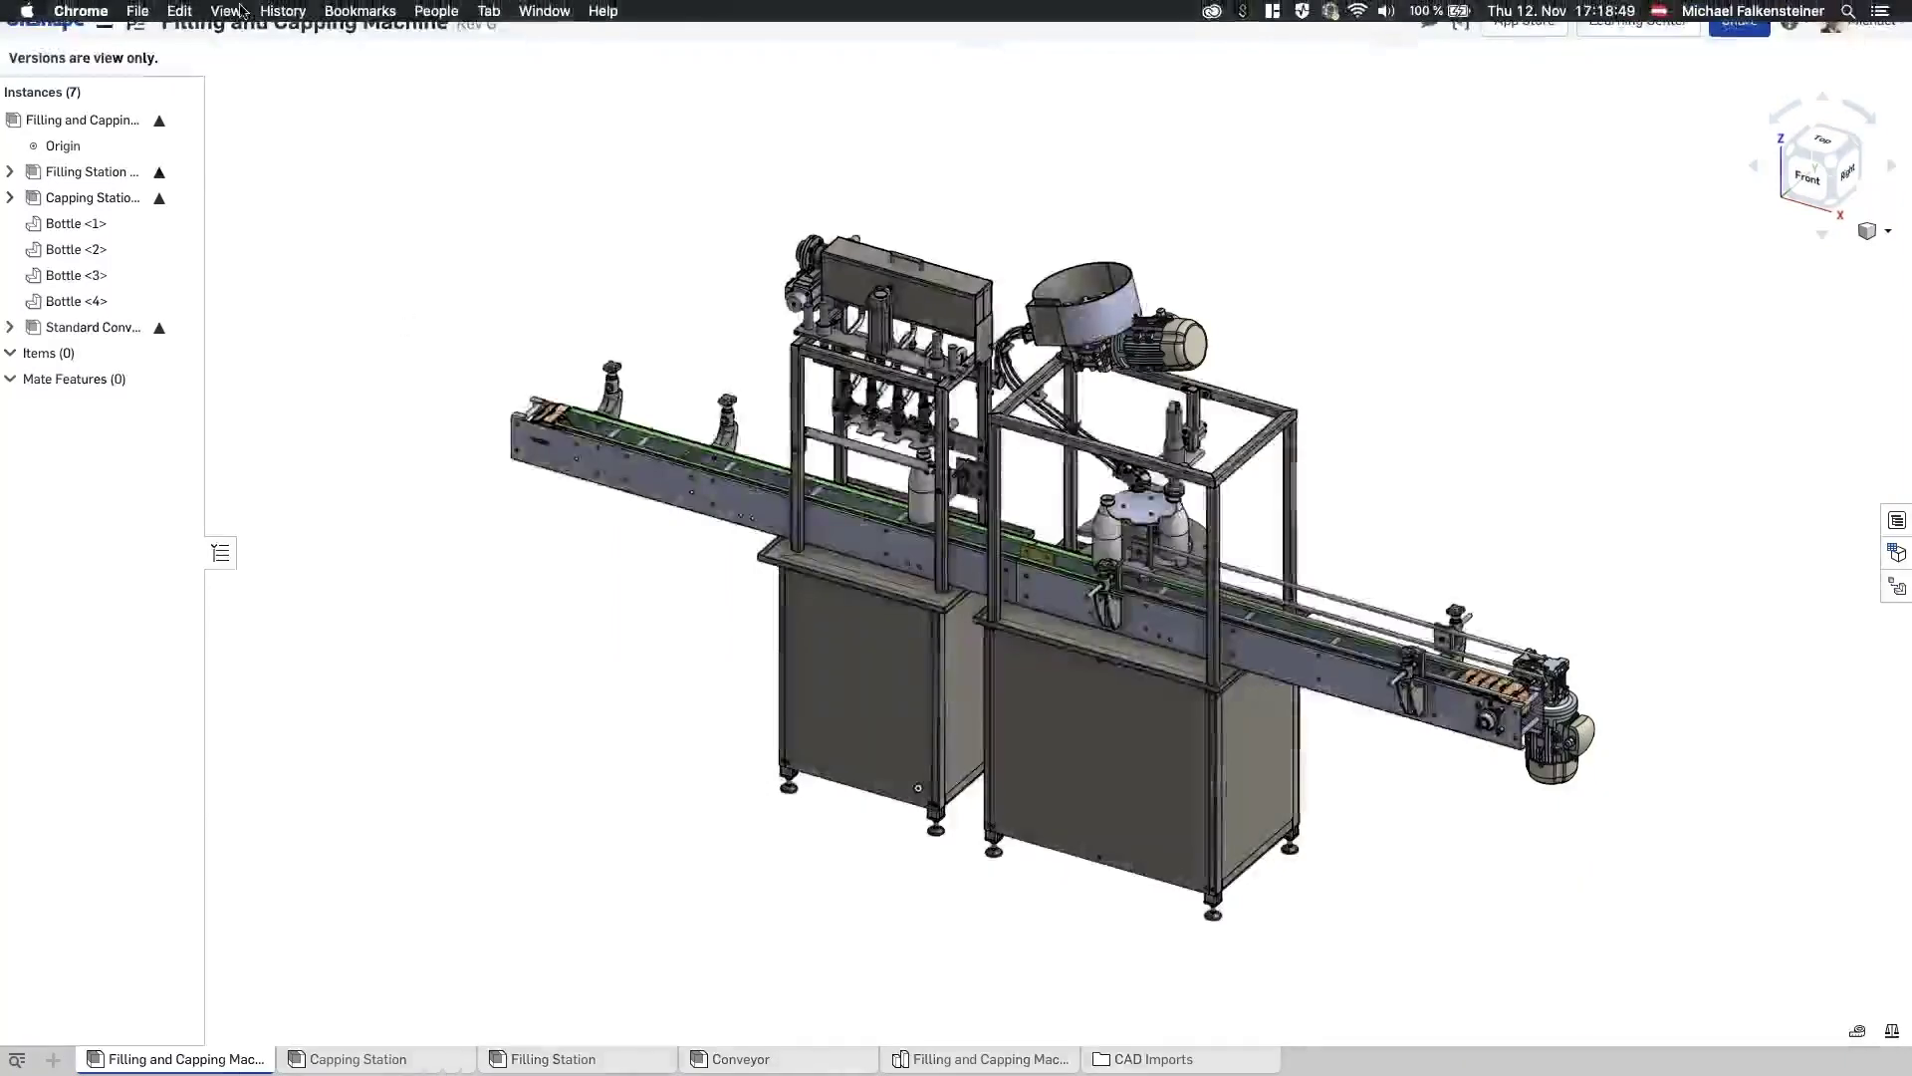
Return to the search results and show again where the MTBX80 Motor and Gearbox is used
left_click(225, 10)
left_click(259, 170)
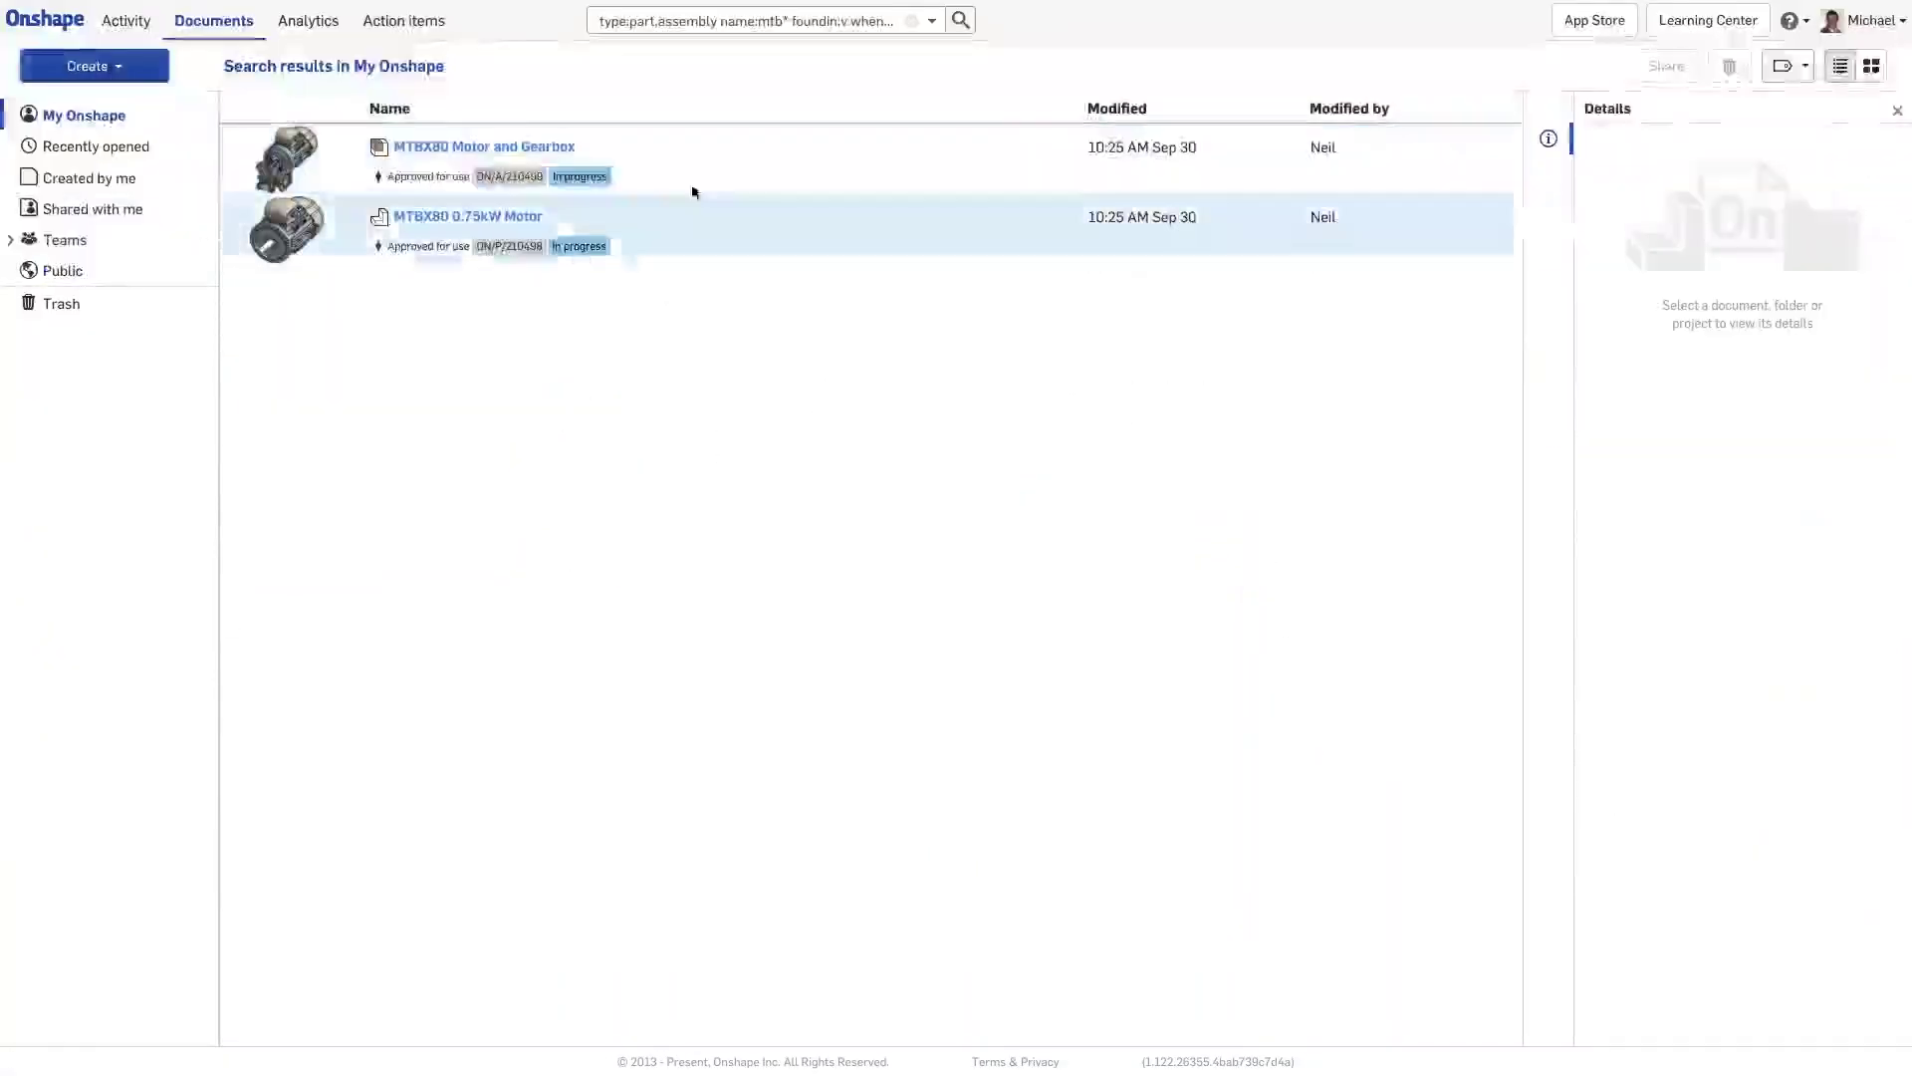
left_click(681, 158)
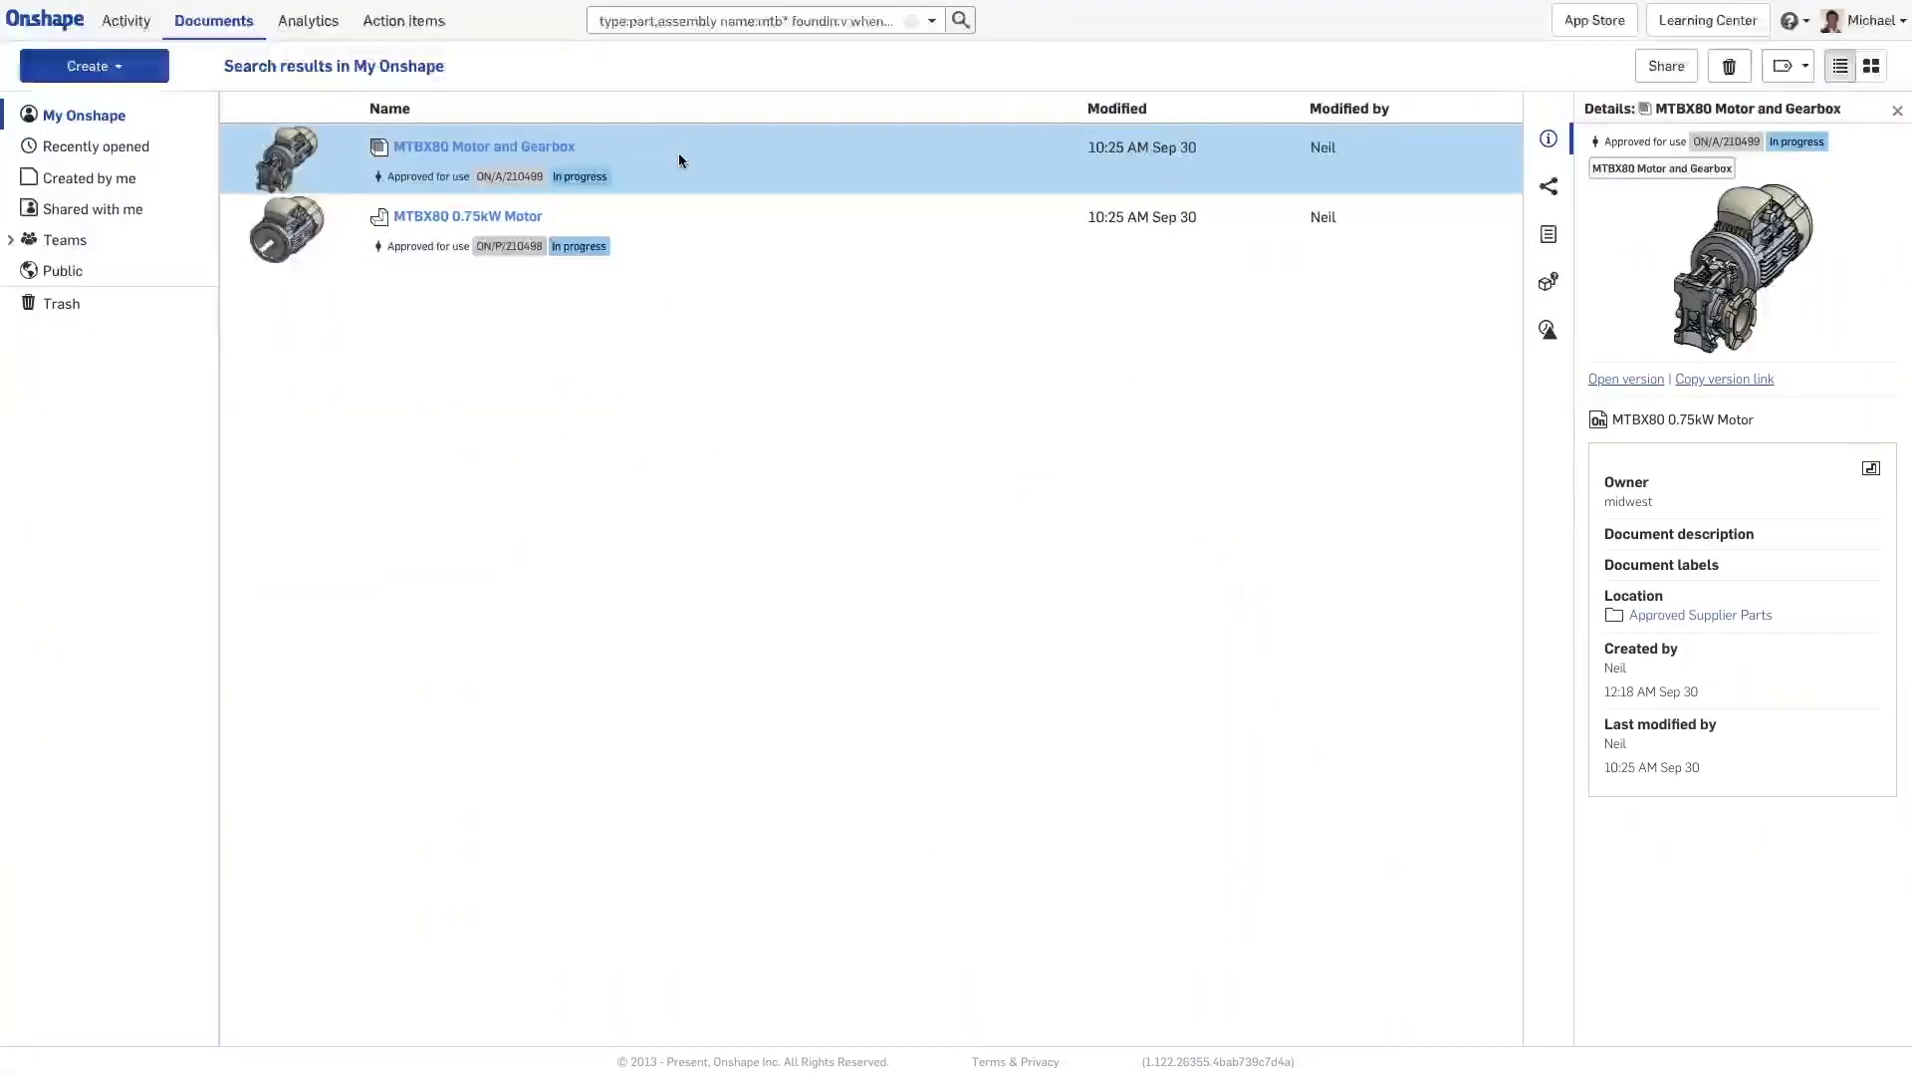
left_click(1897, 110)
left_click(1890, 284)
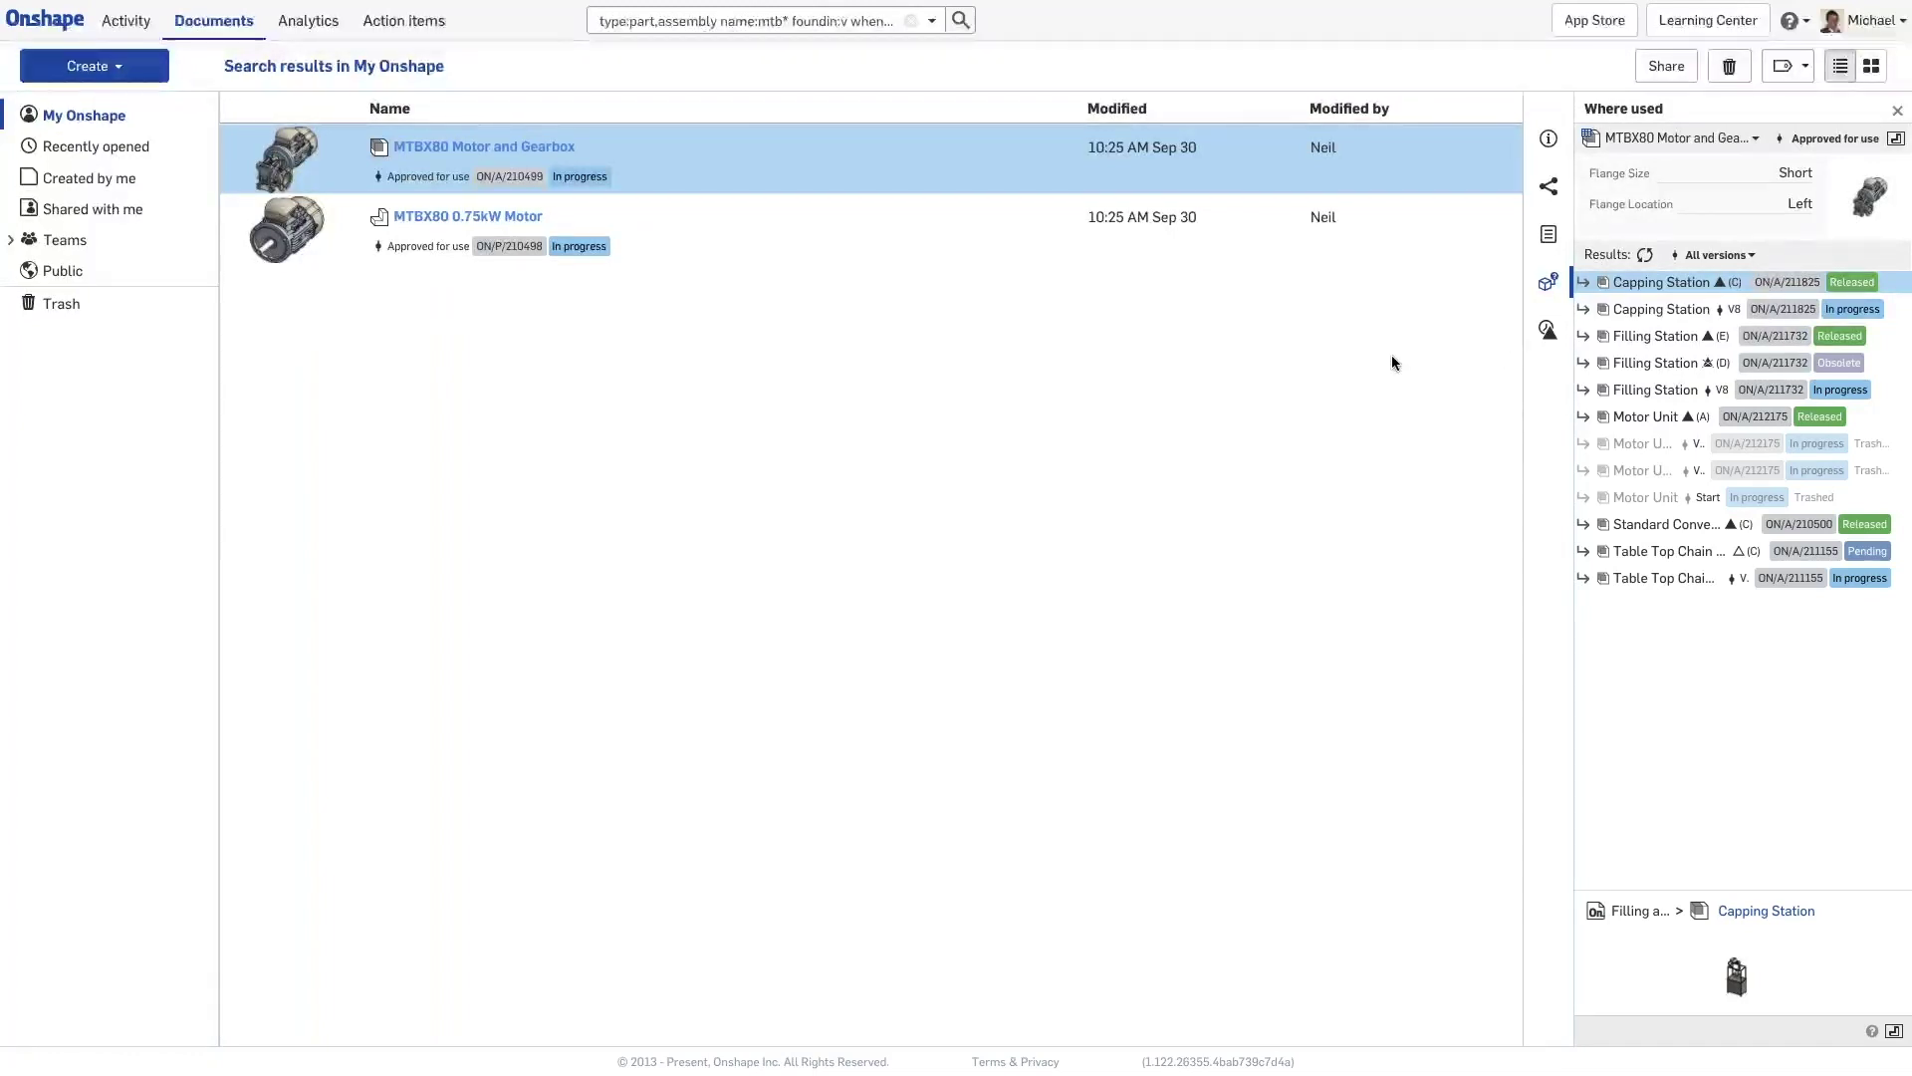
left_click(1105, 410)
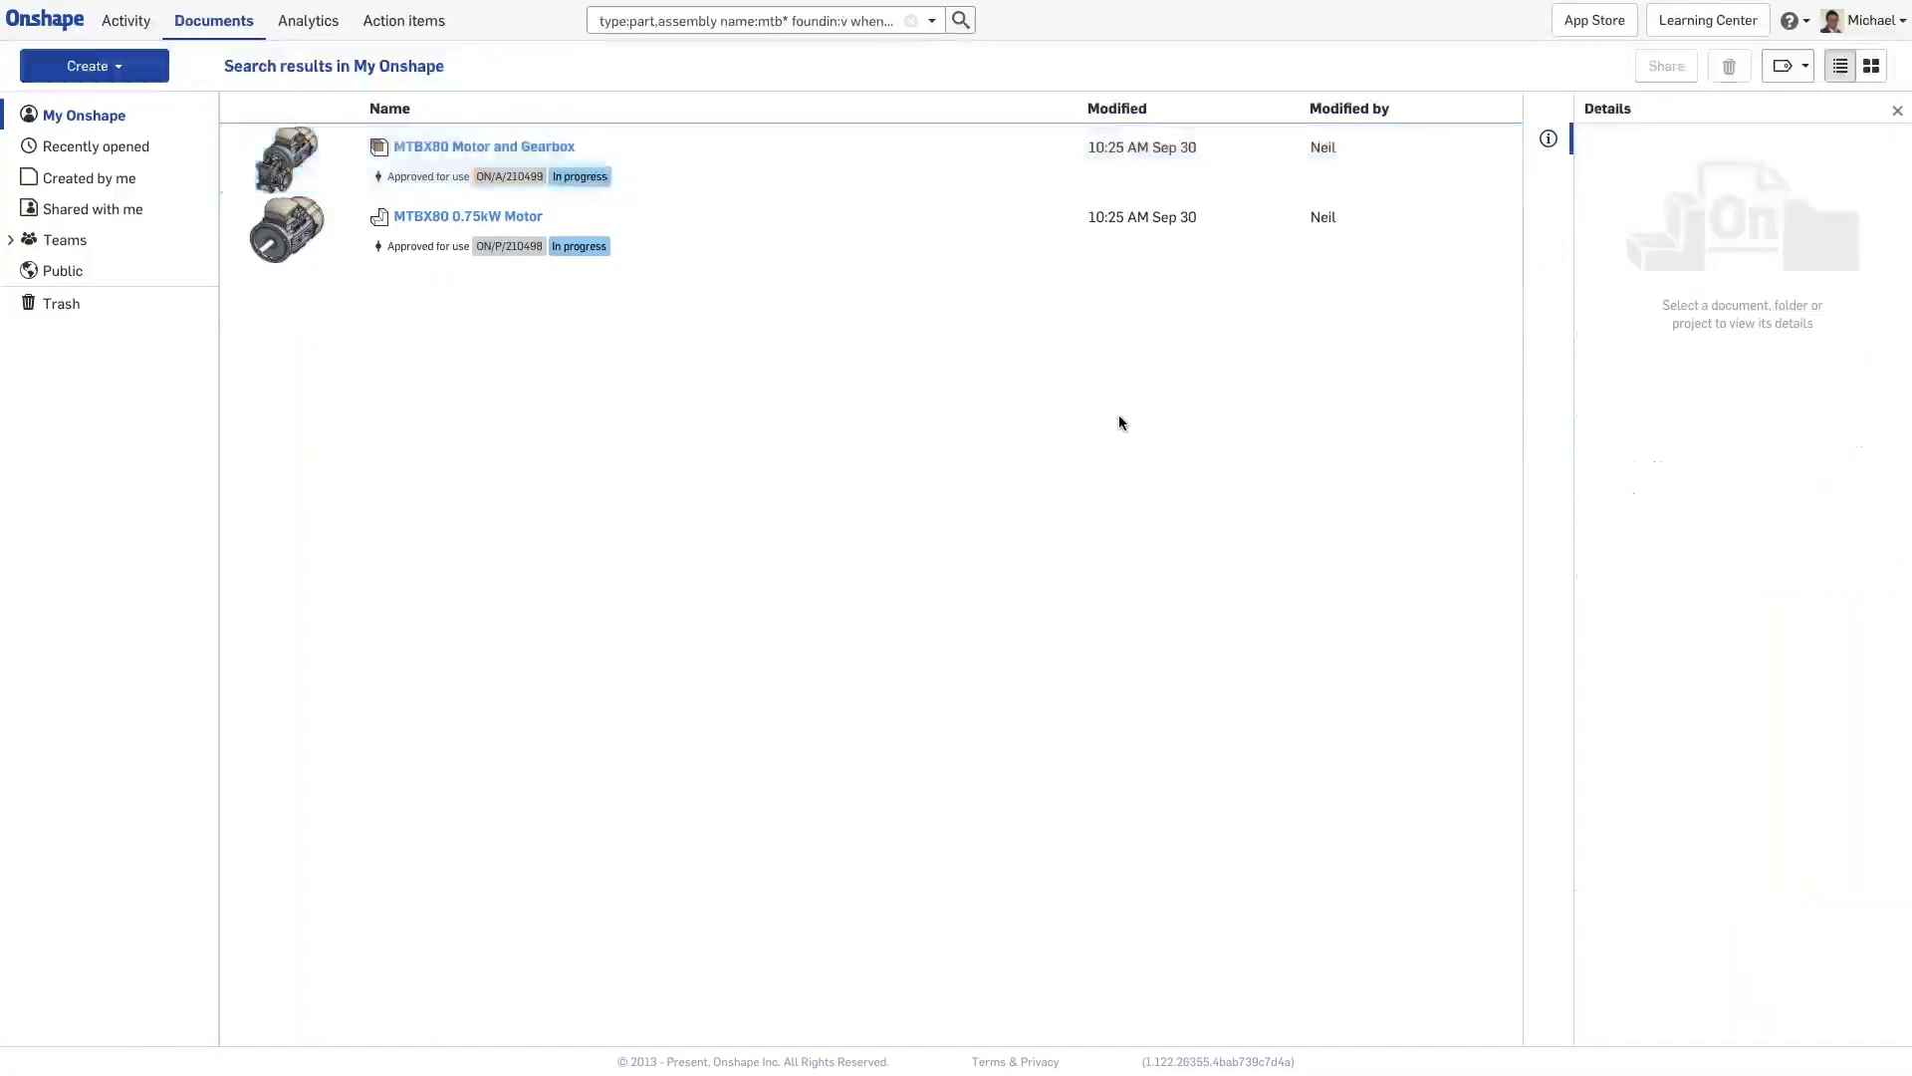
left_click(1155, 156)
left_click(1548, 281)
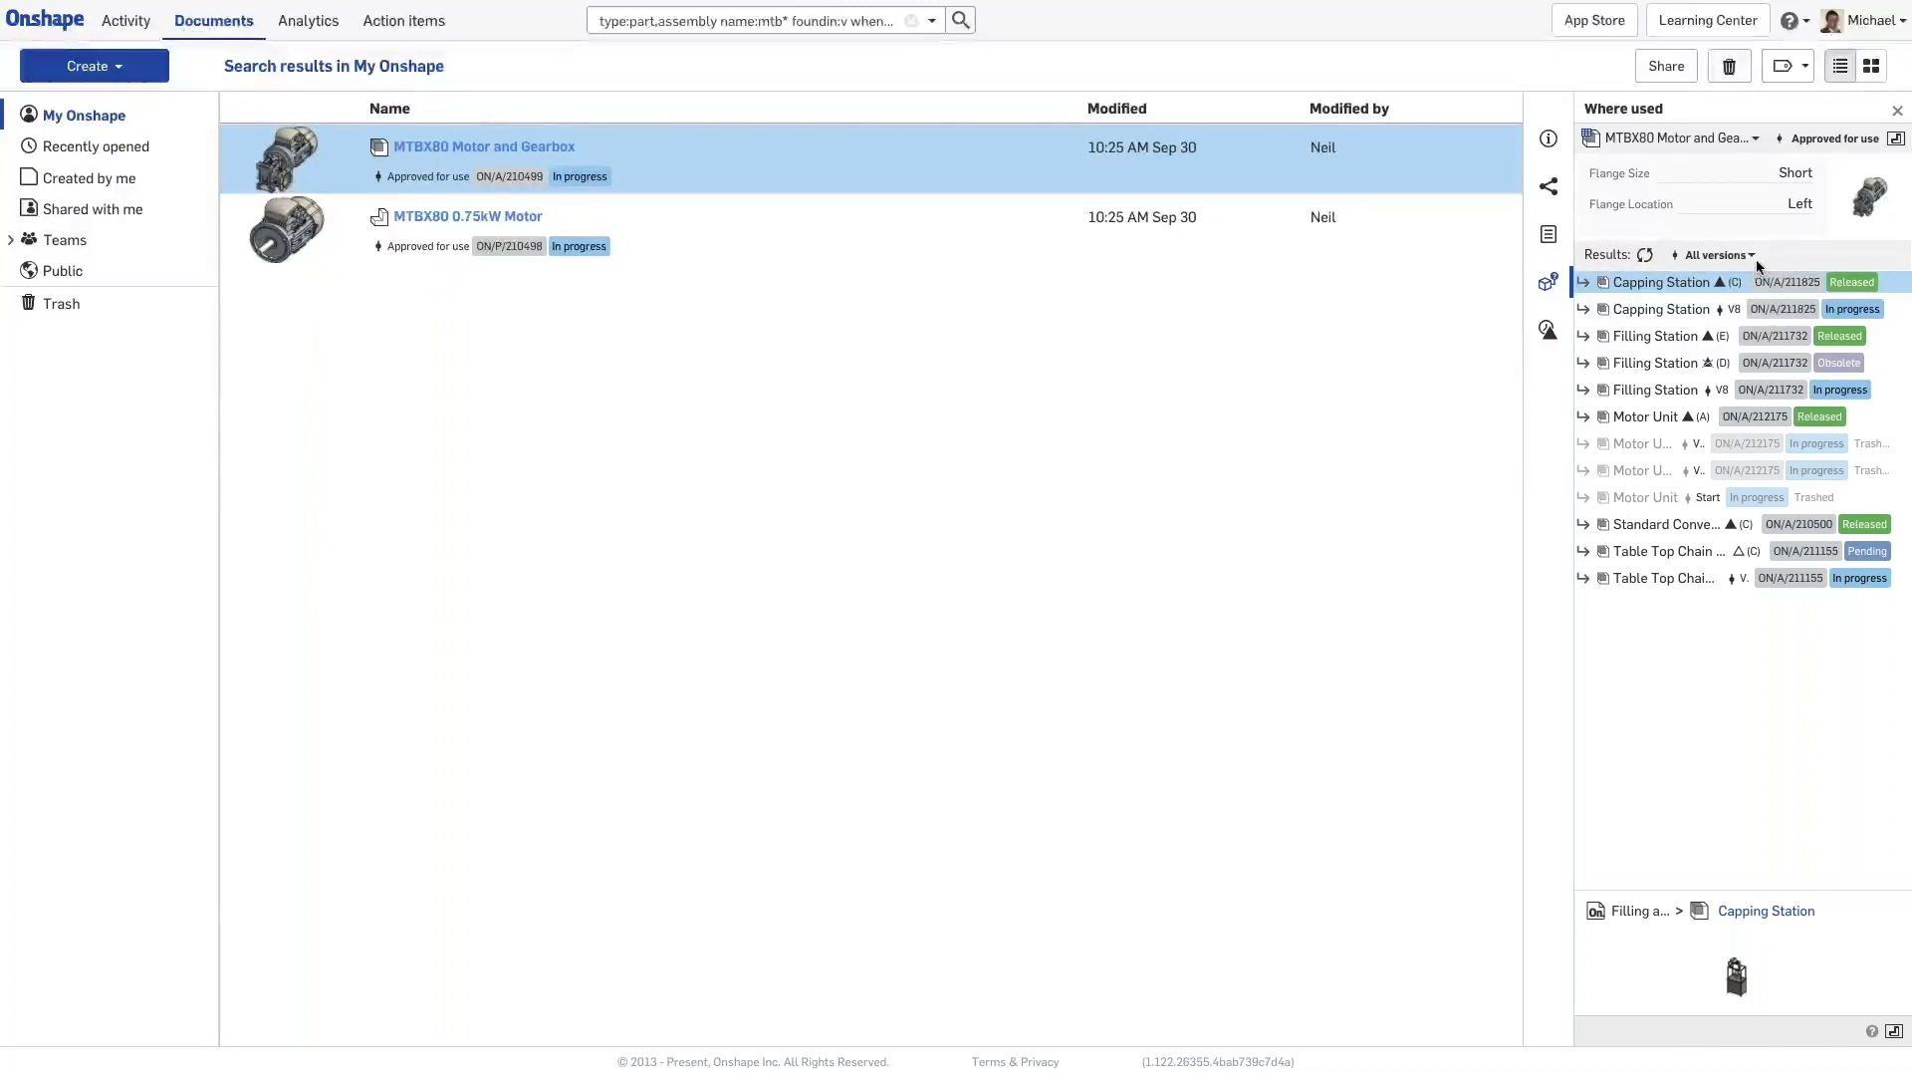
Compare the where-used results of the gearbox for the latest revision and all versions, leaving them filtered to the latest revision
left_click(1720, 256)
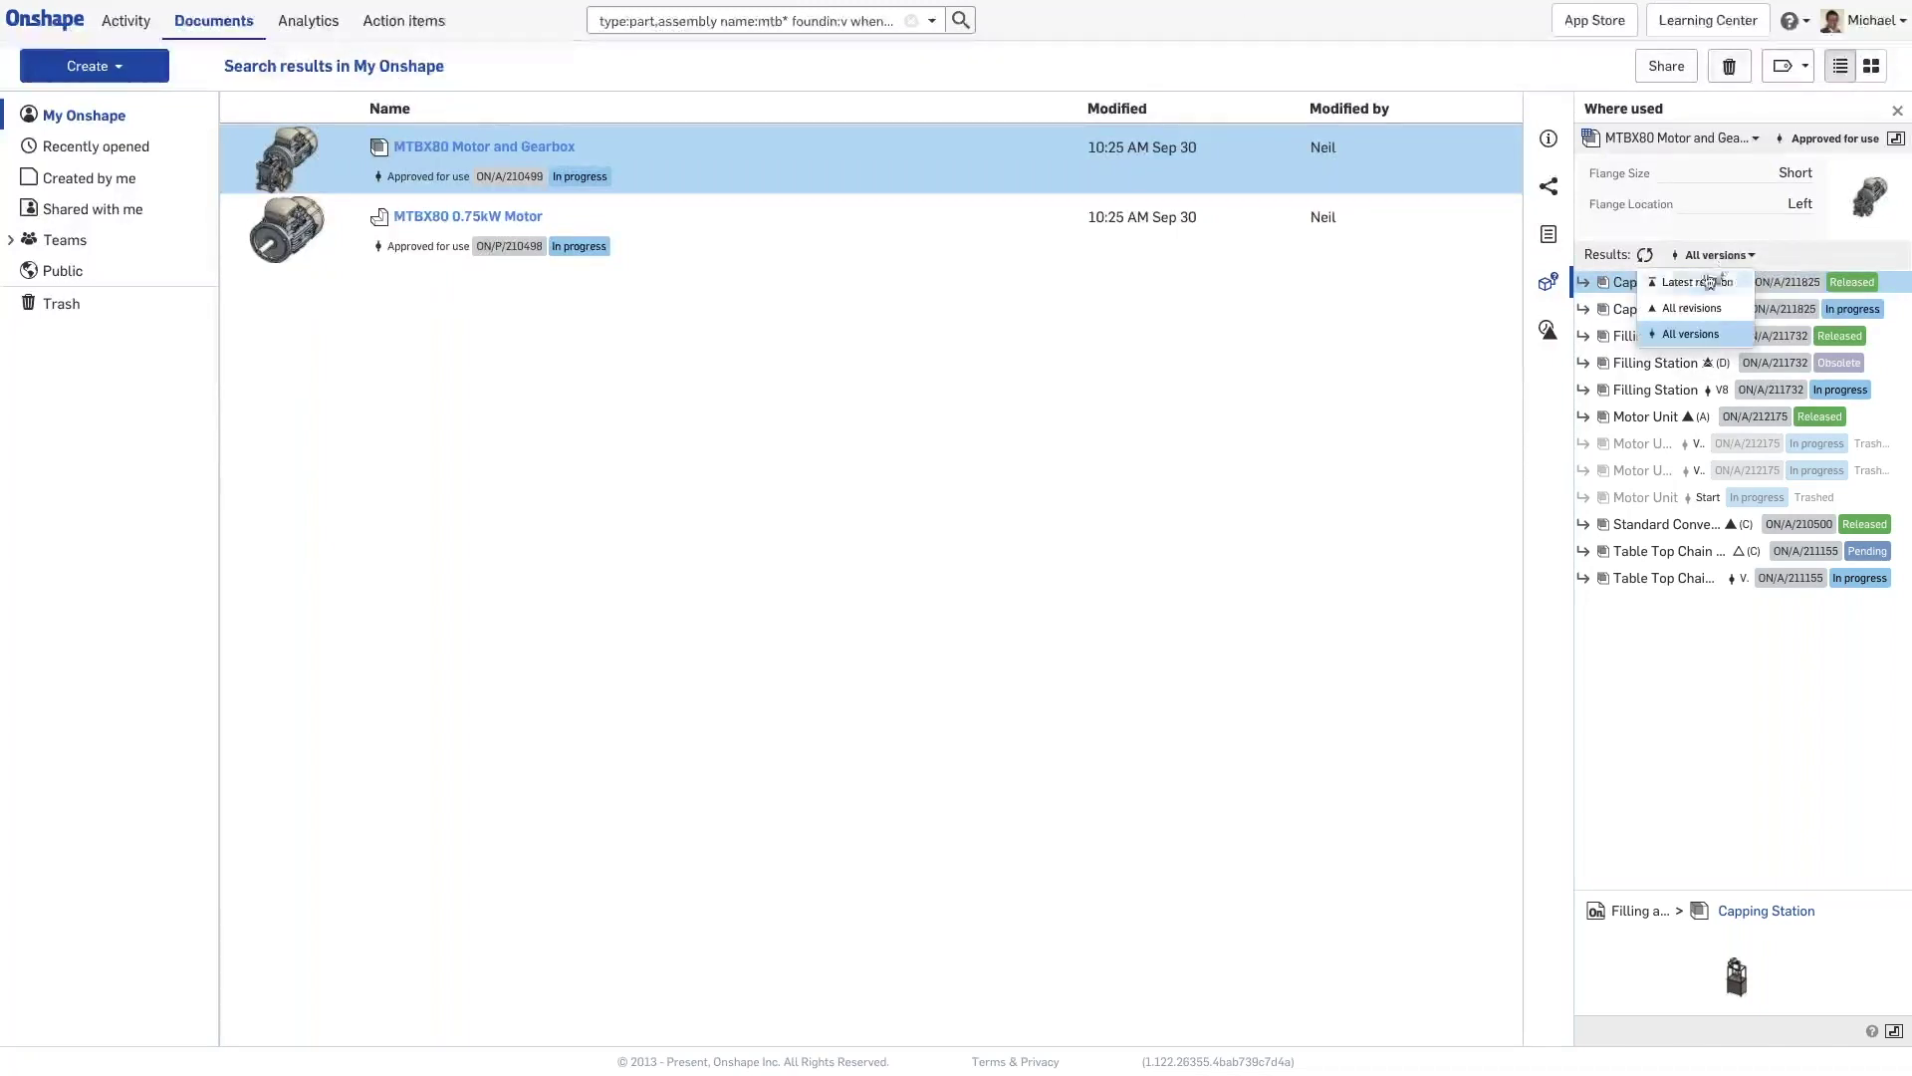
left_click(1698, 284)
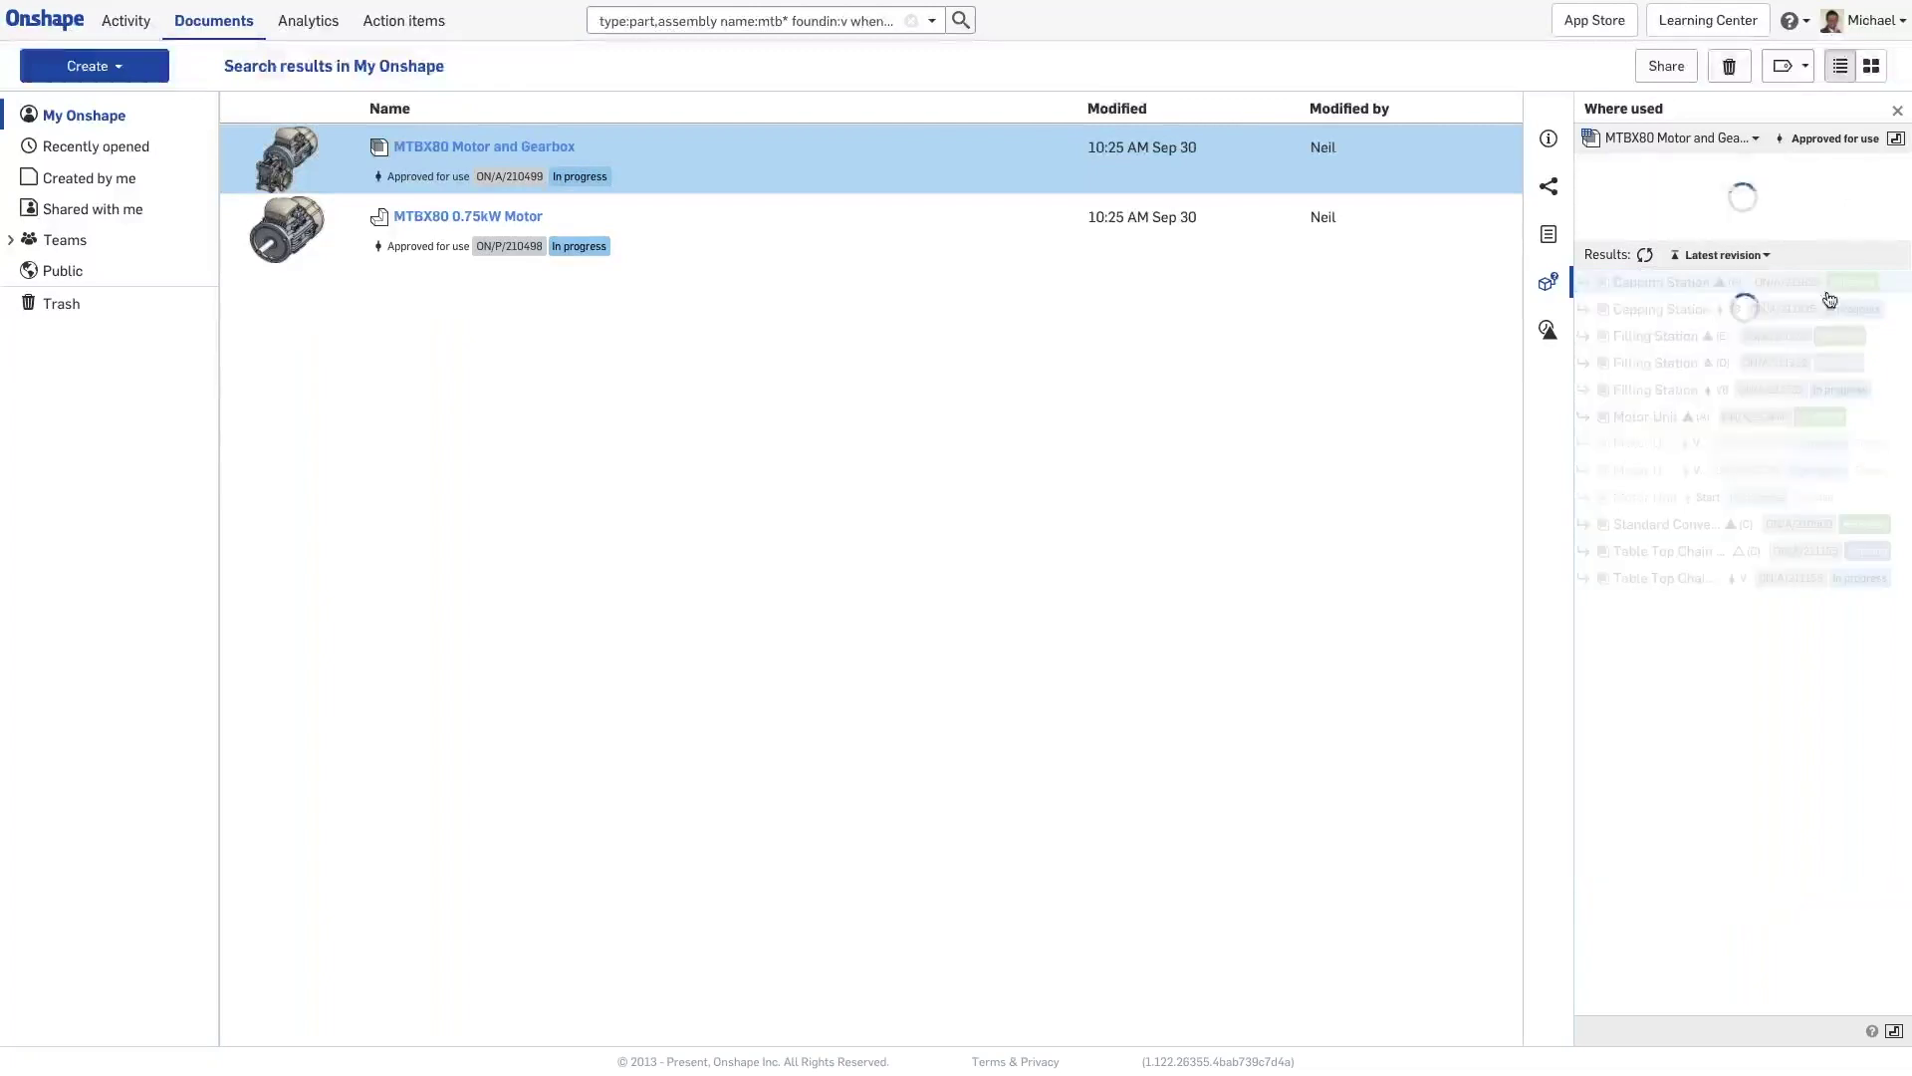
left_click(1720, 256)
left_click(1698, 339)
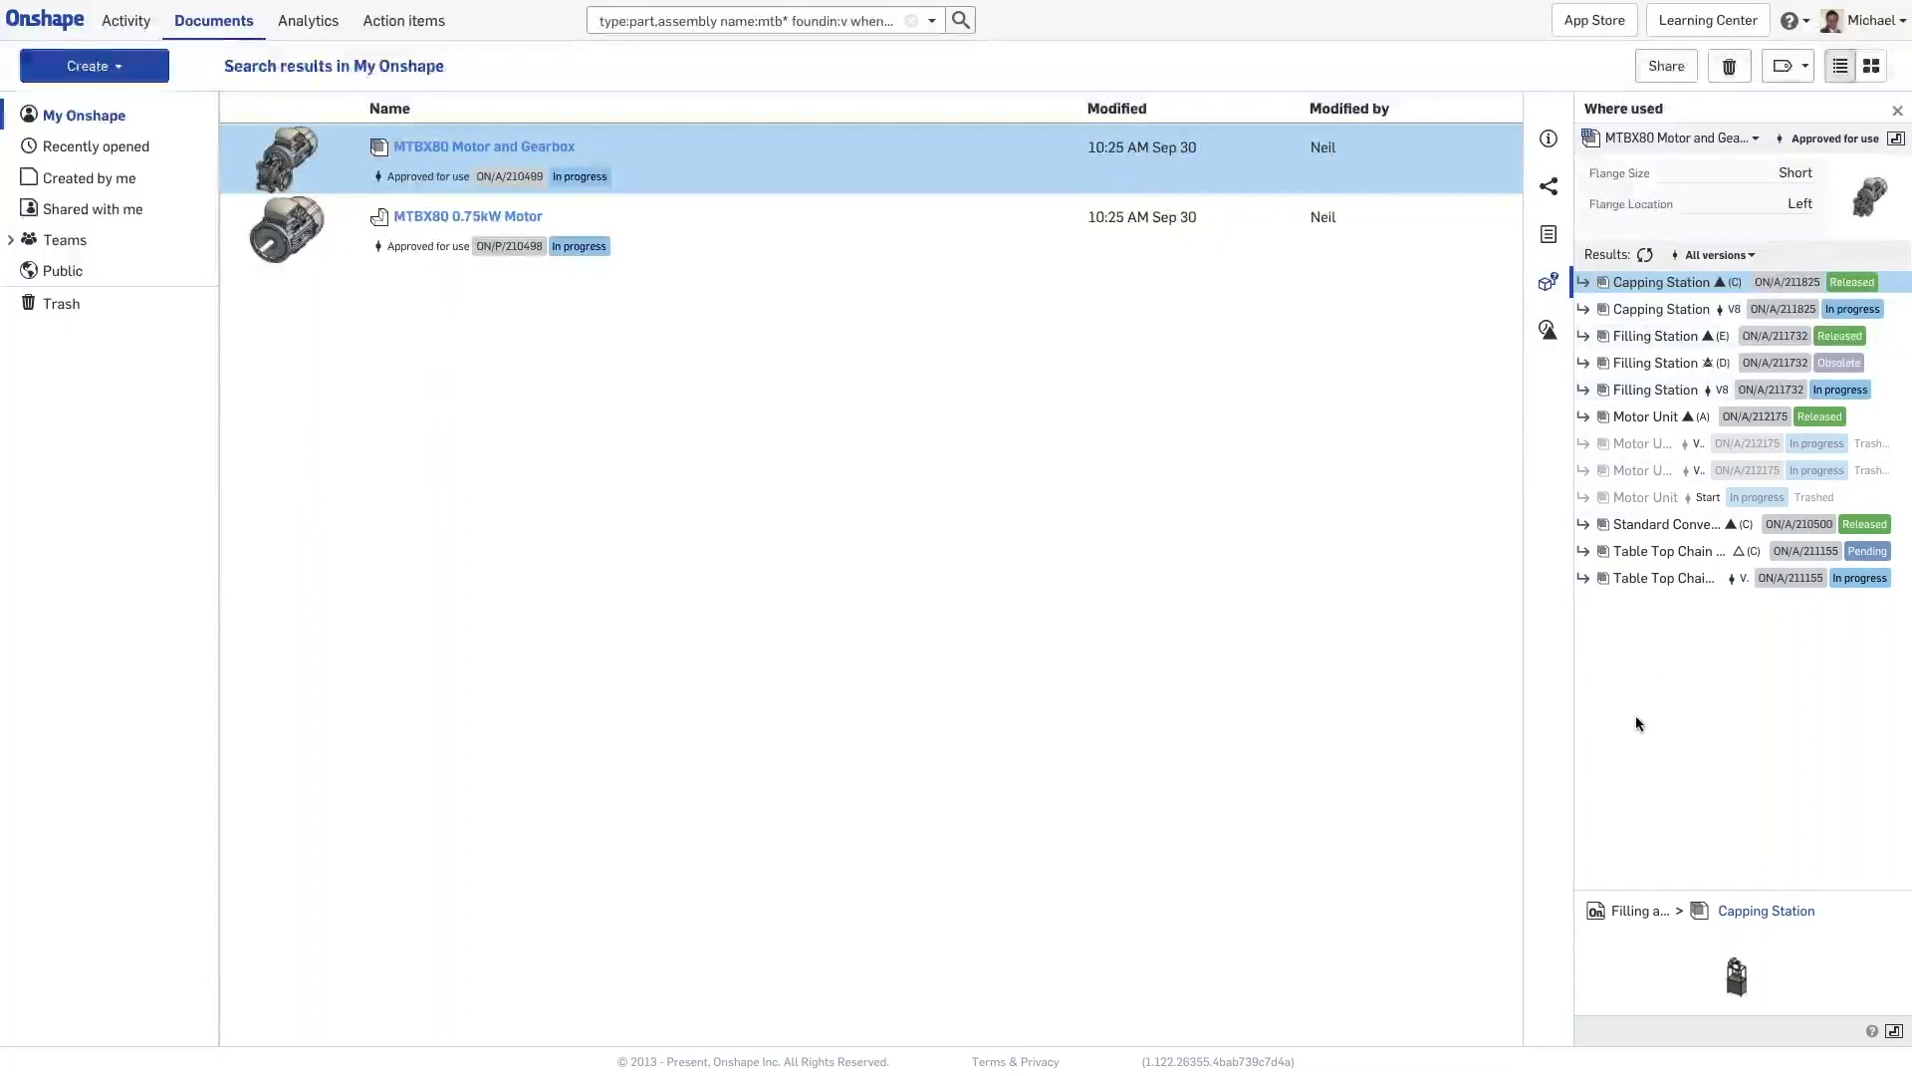
left_click(1709, 257)
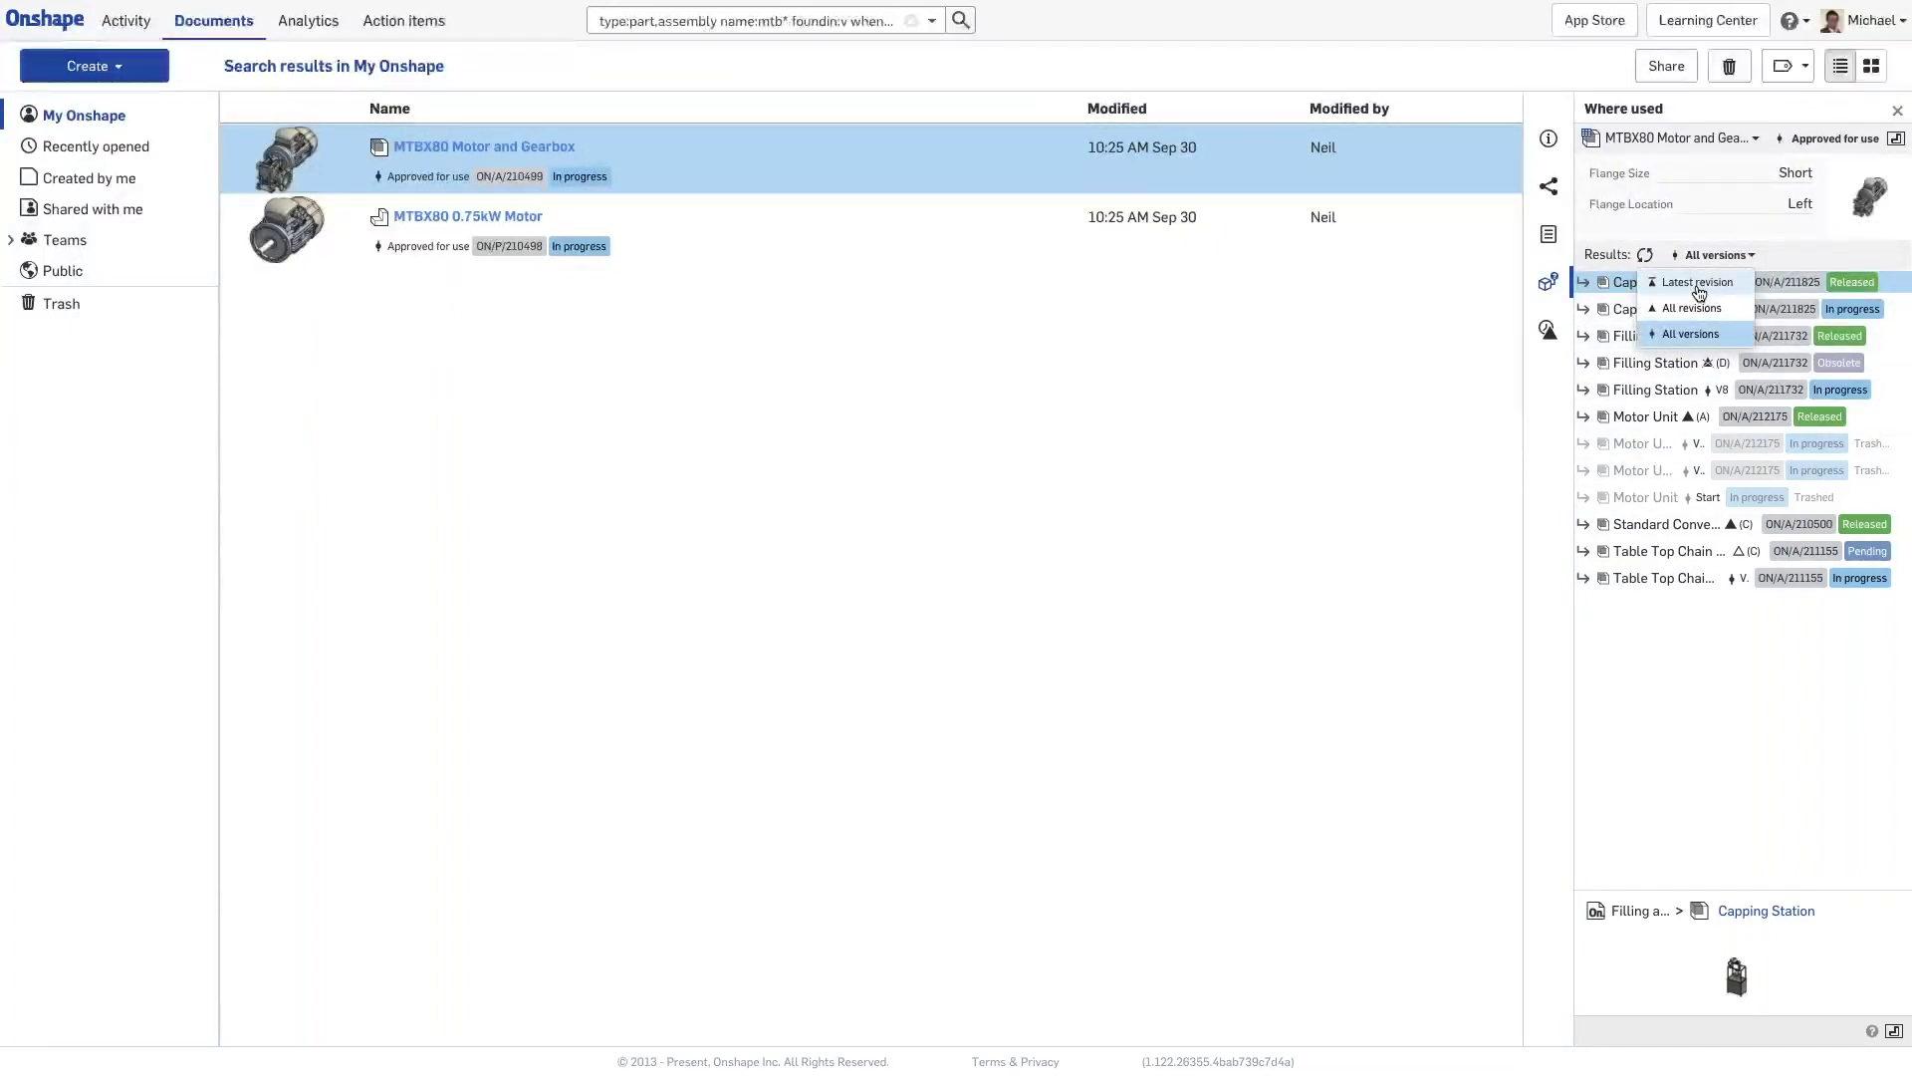
left_click(1698, 289)
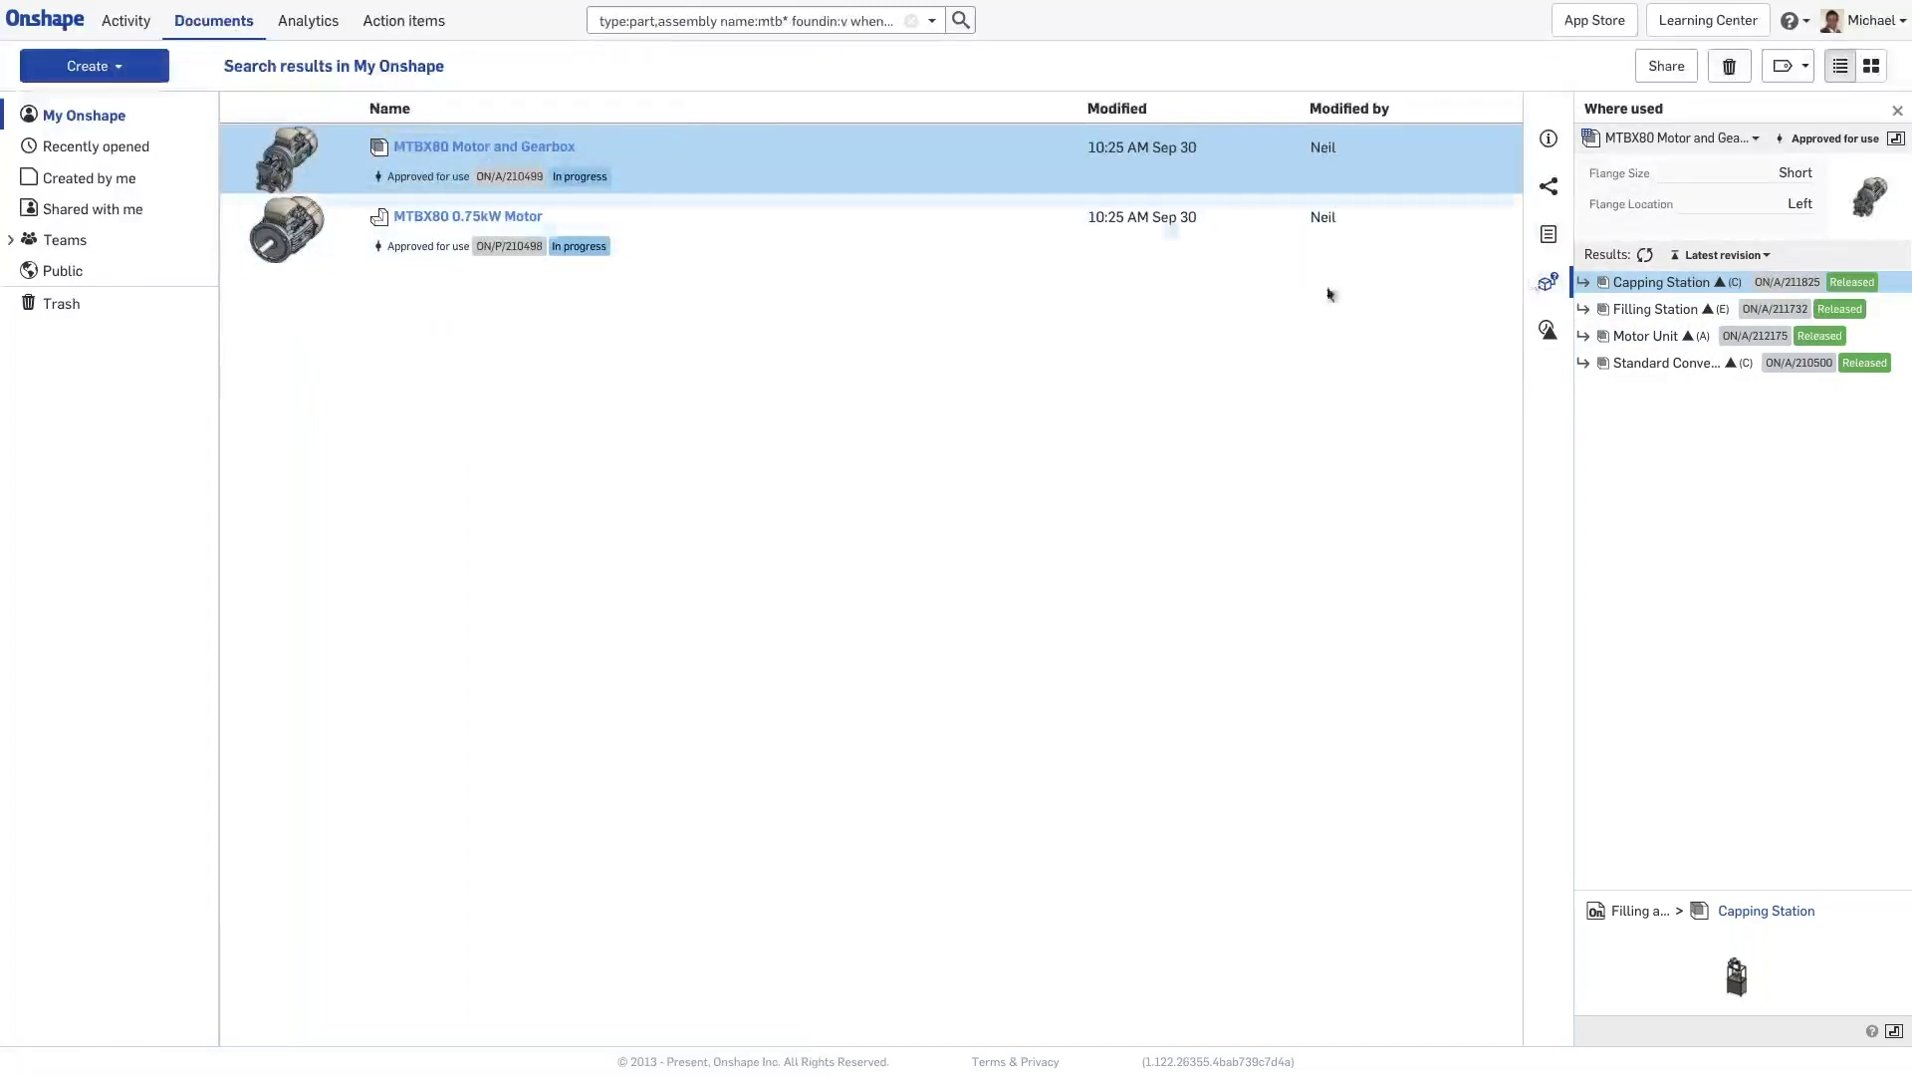
Open the MTBX80 Motor and Gearbox assembly and review the where-used commands offered for the assembly and its 0.75kW motor instance
left_click(479, 157)
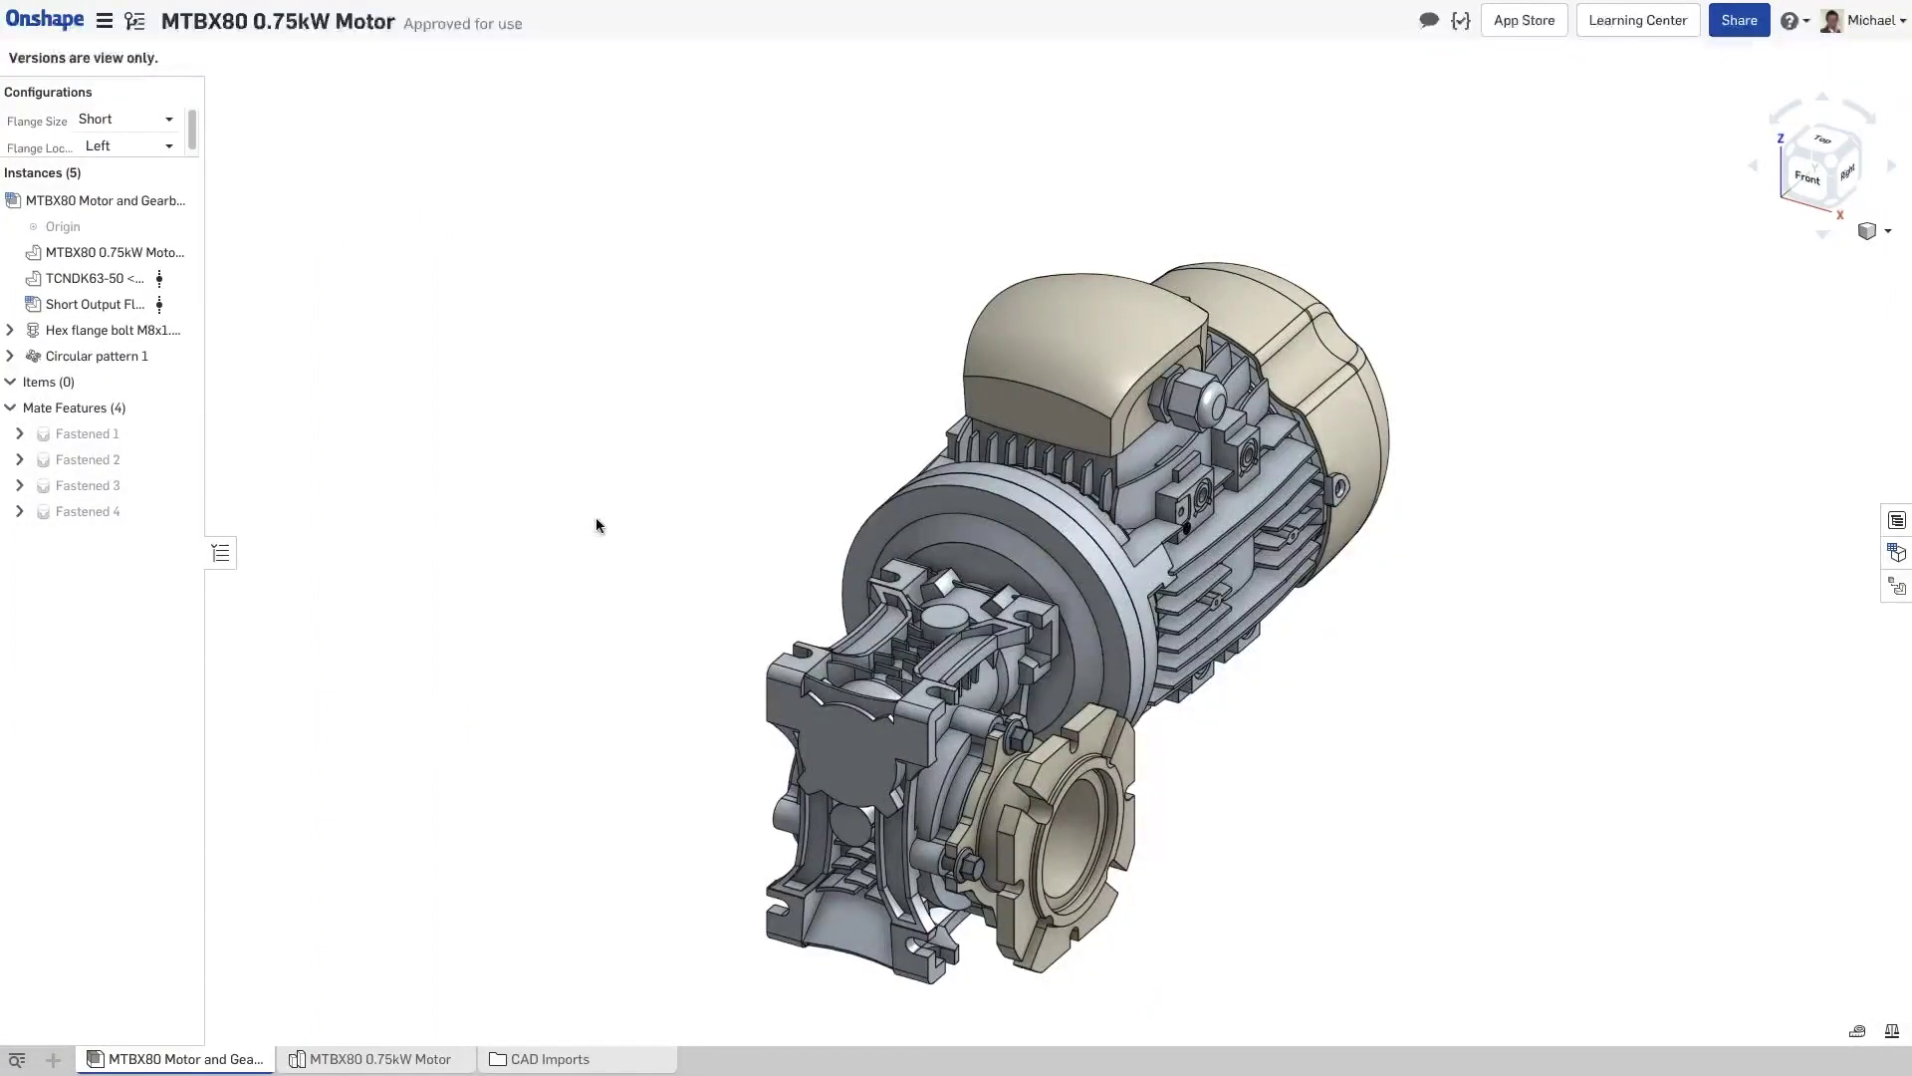
right_click(76, 205)
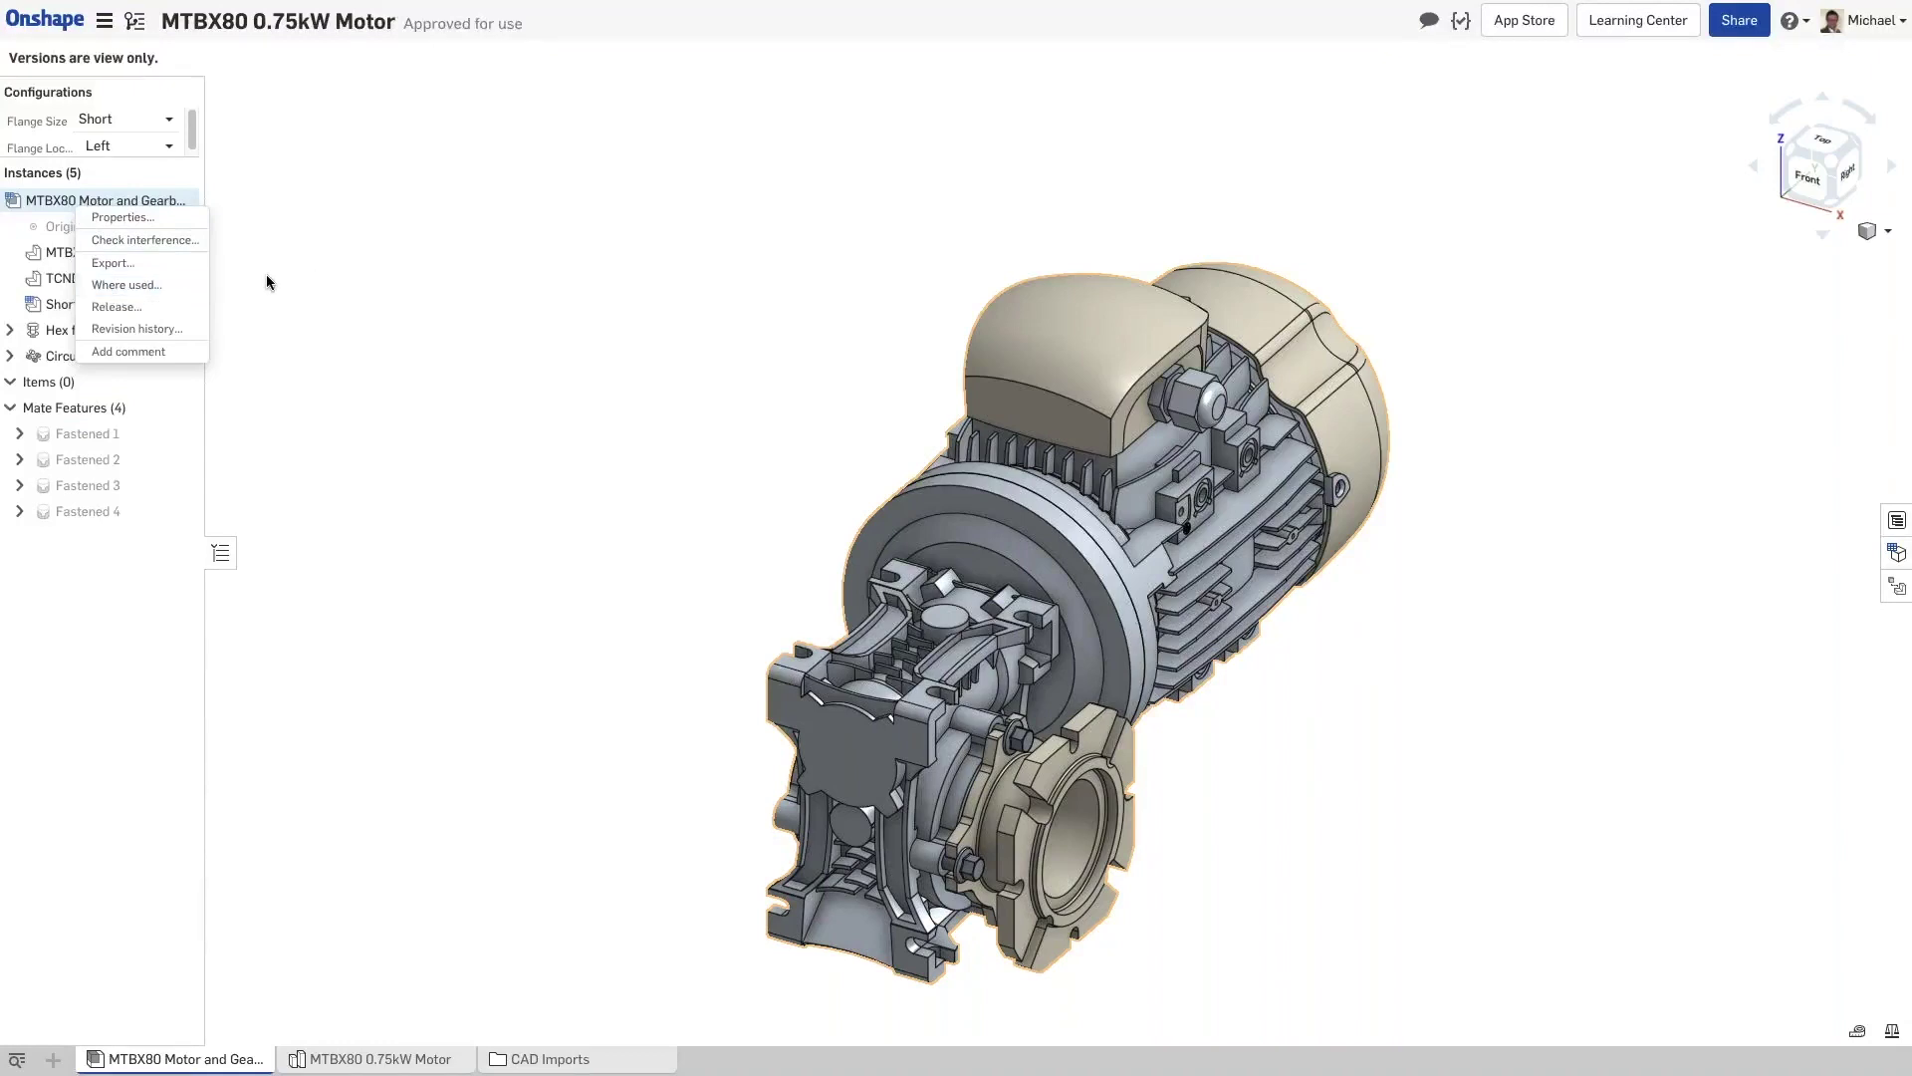
right_click(60, 256)
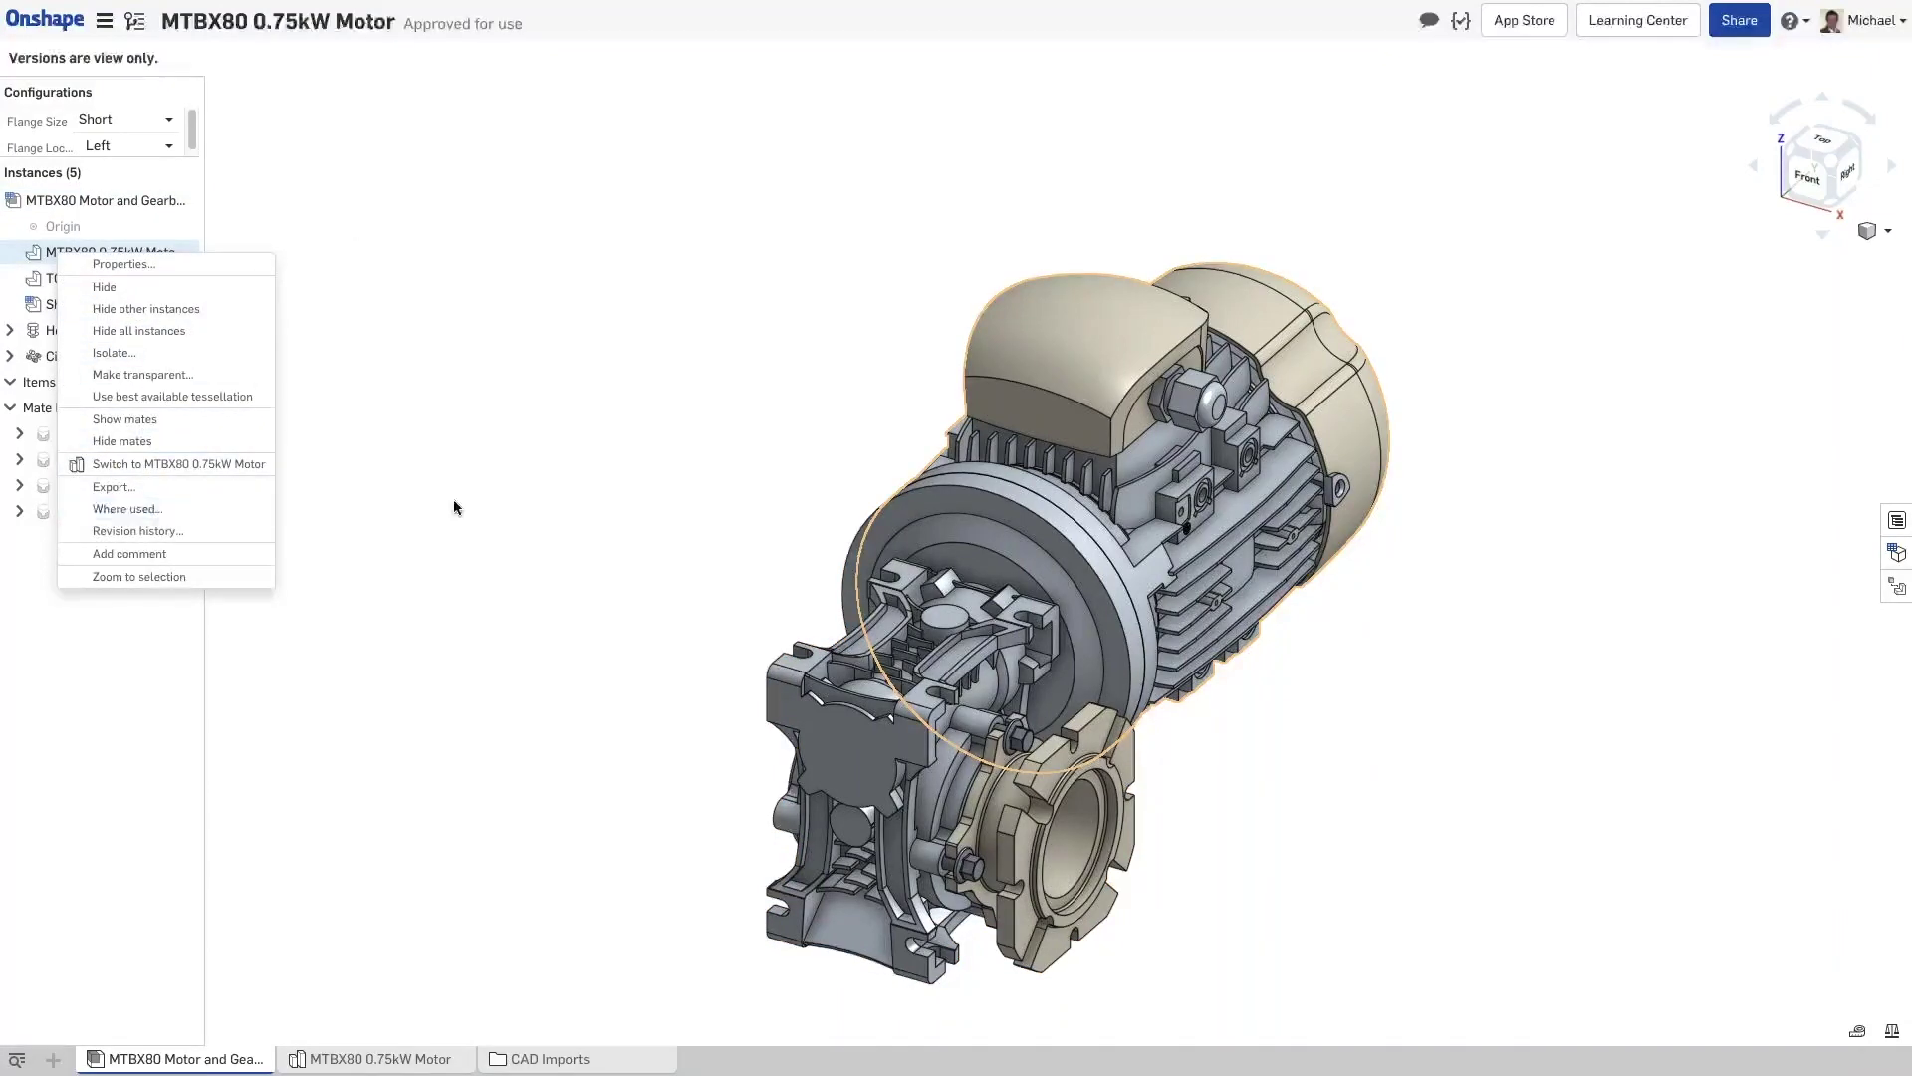
left_click(457, 389)
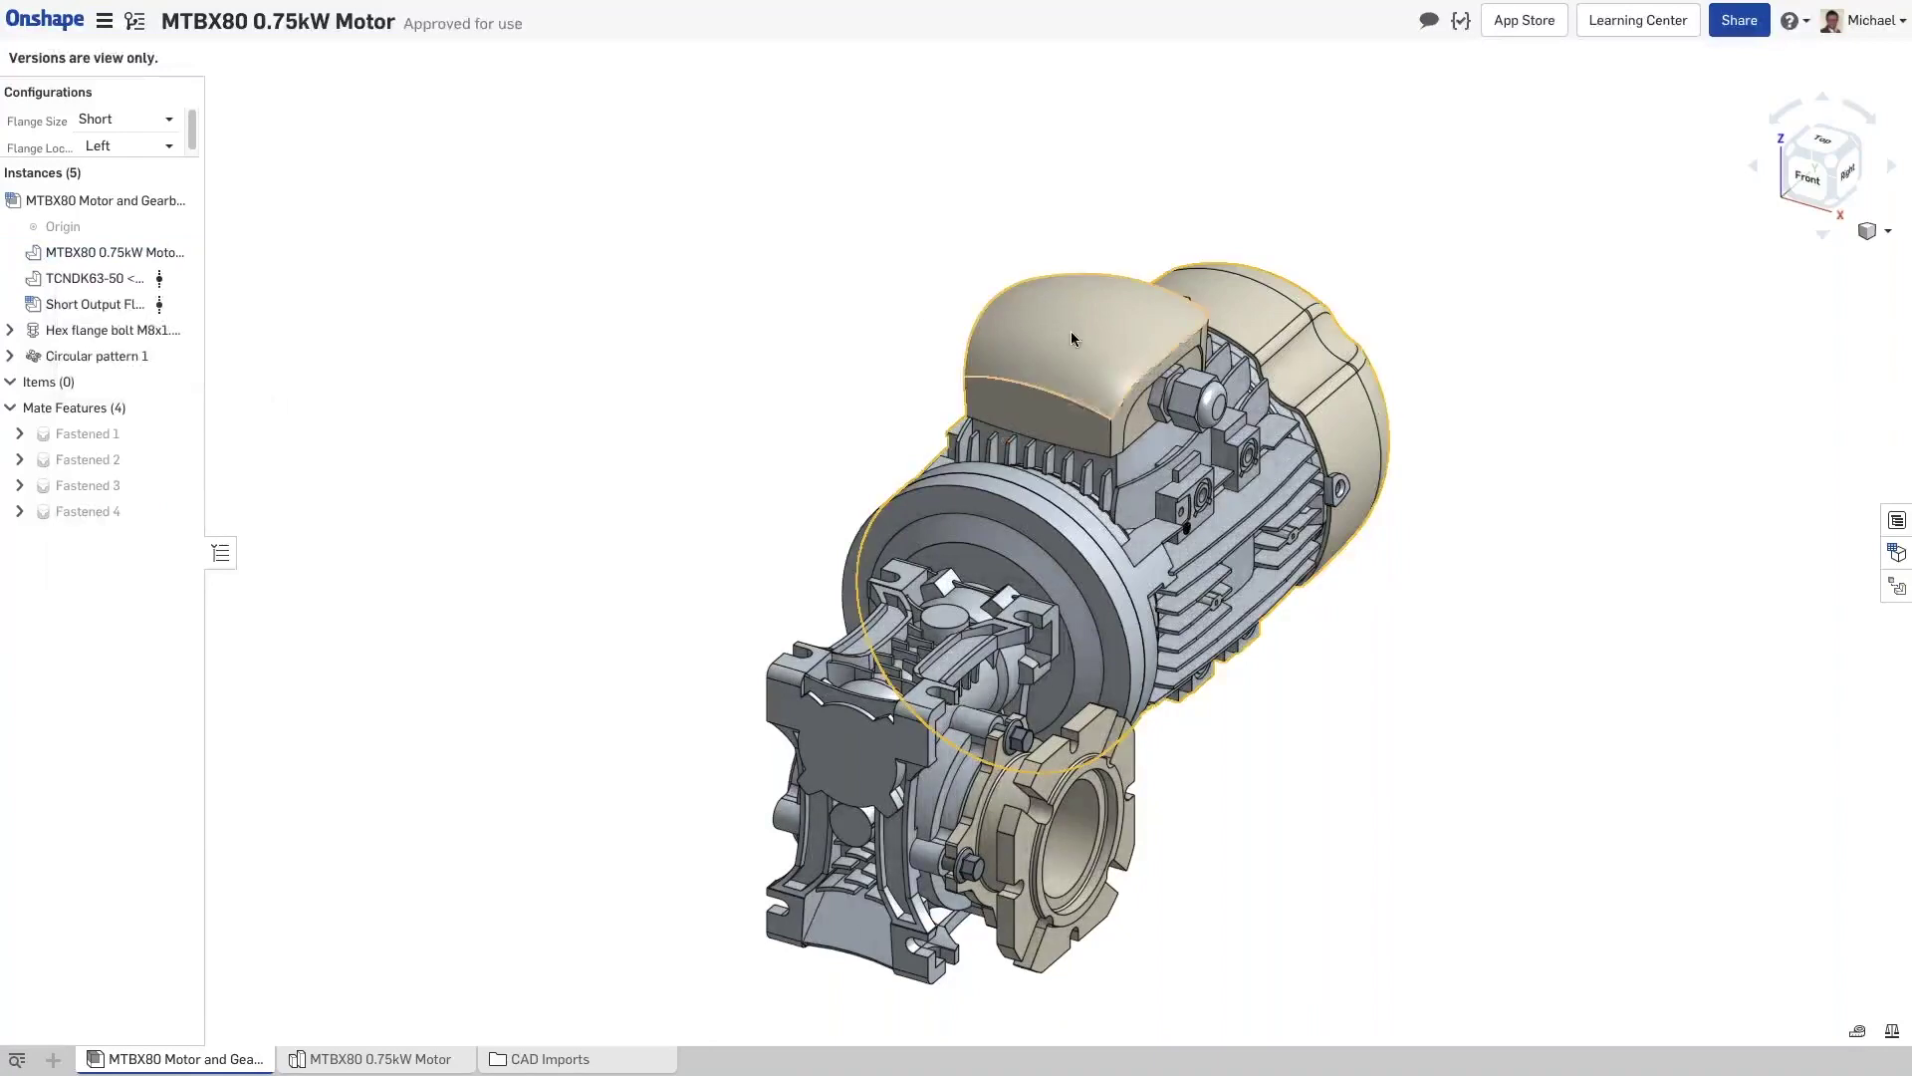
right_click(1072, 334)
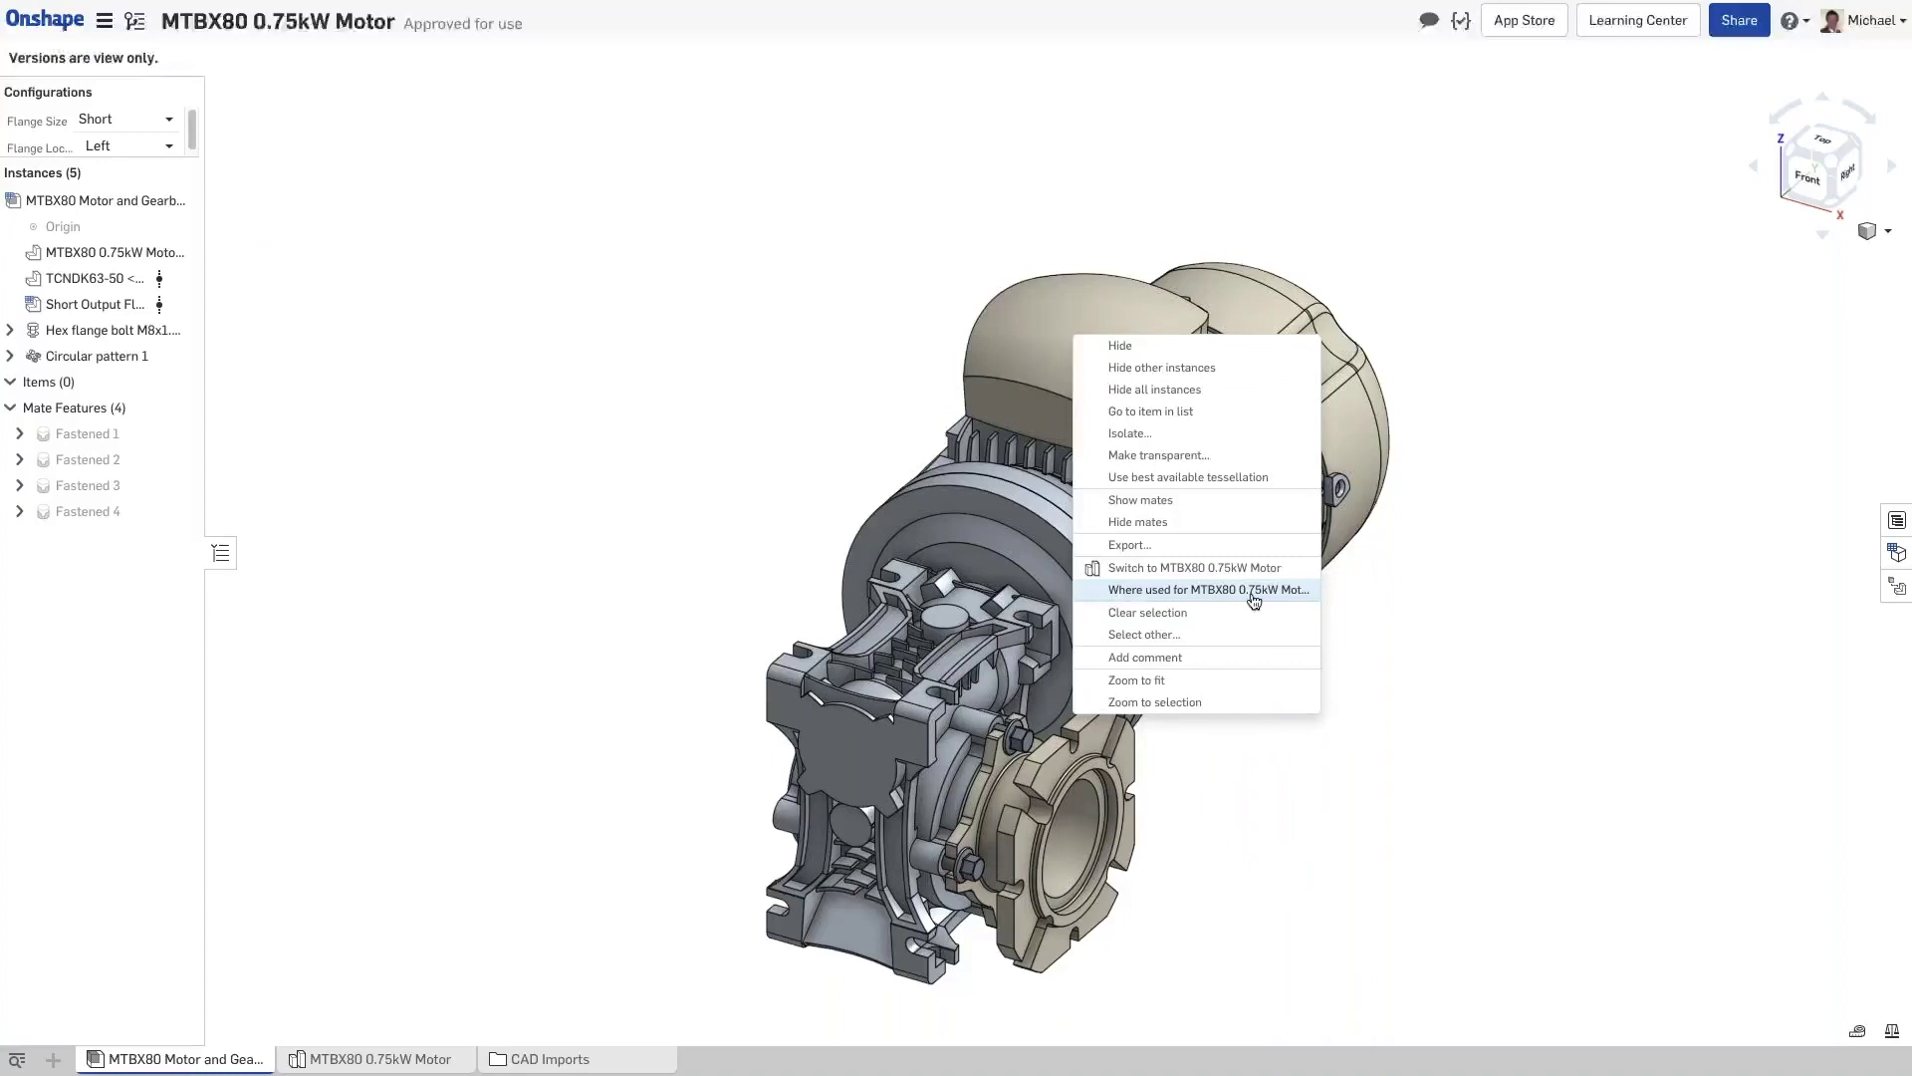
Switch to the MTBX80 0.75kW Motor part studio and show where the motor part is used
left_click(366, 1068)
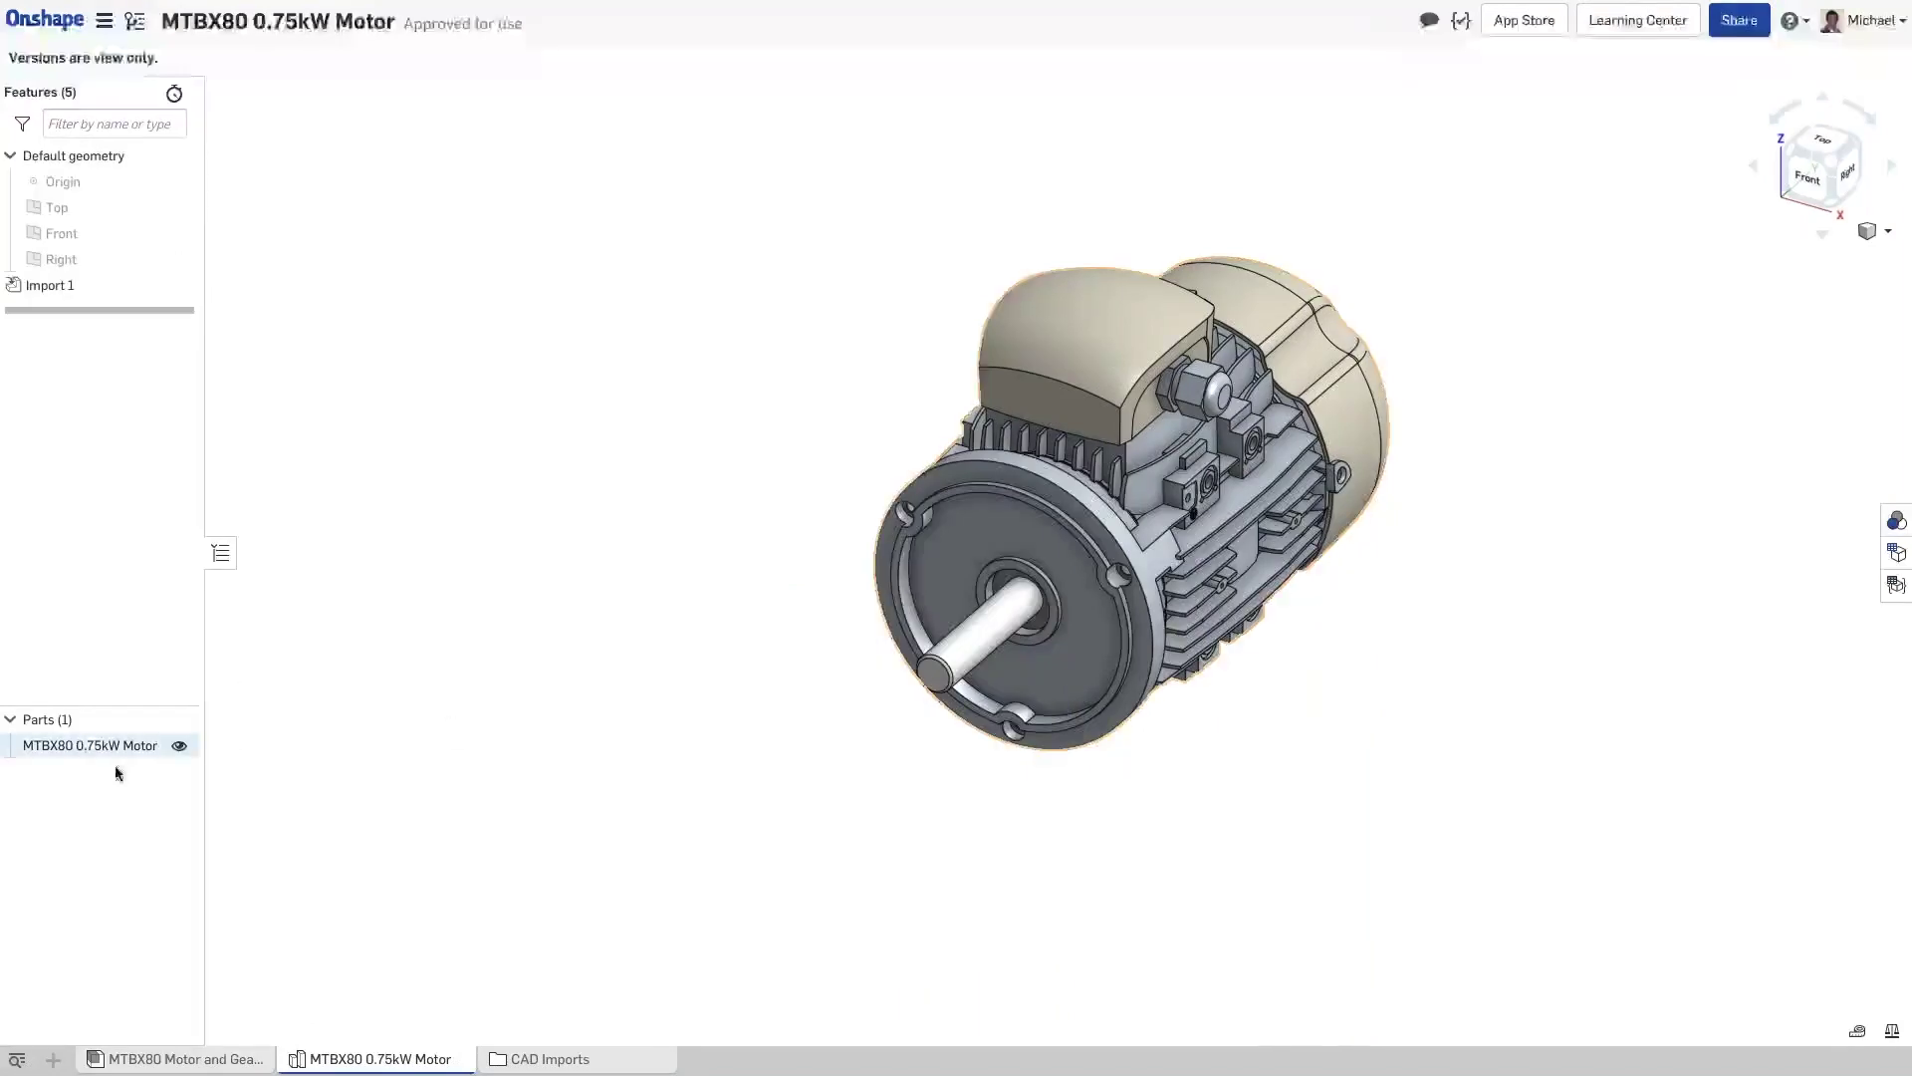
right_click(86, 745)
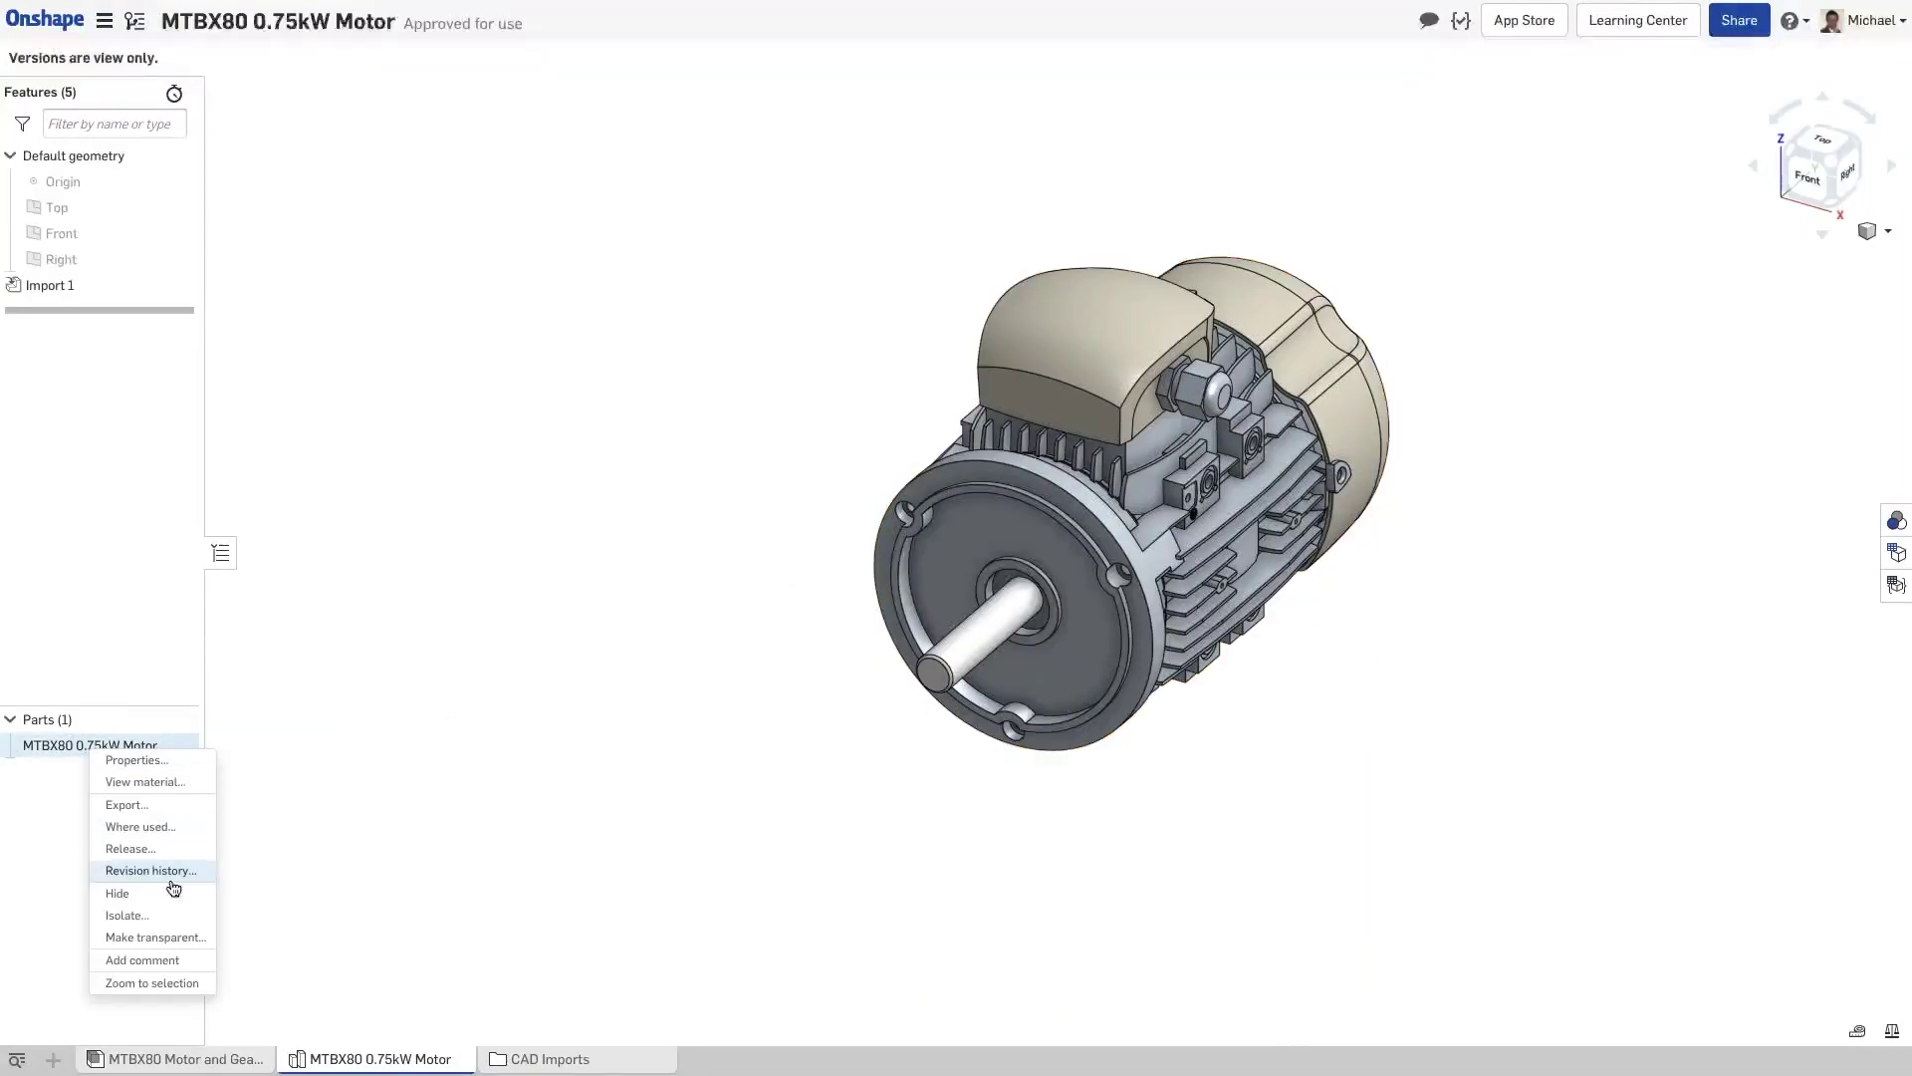
left_click(727, 820)
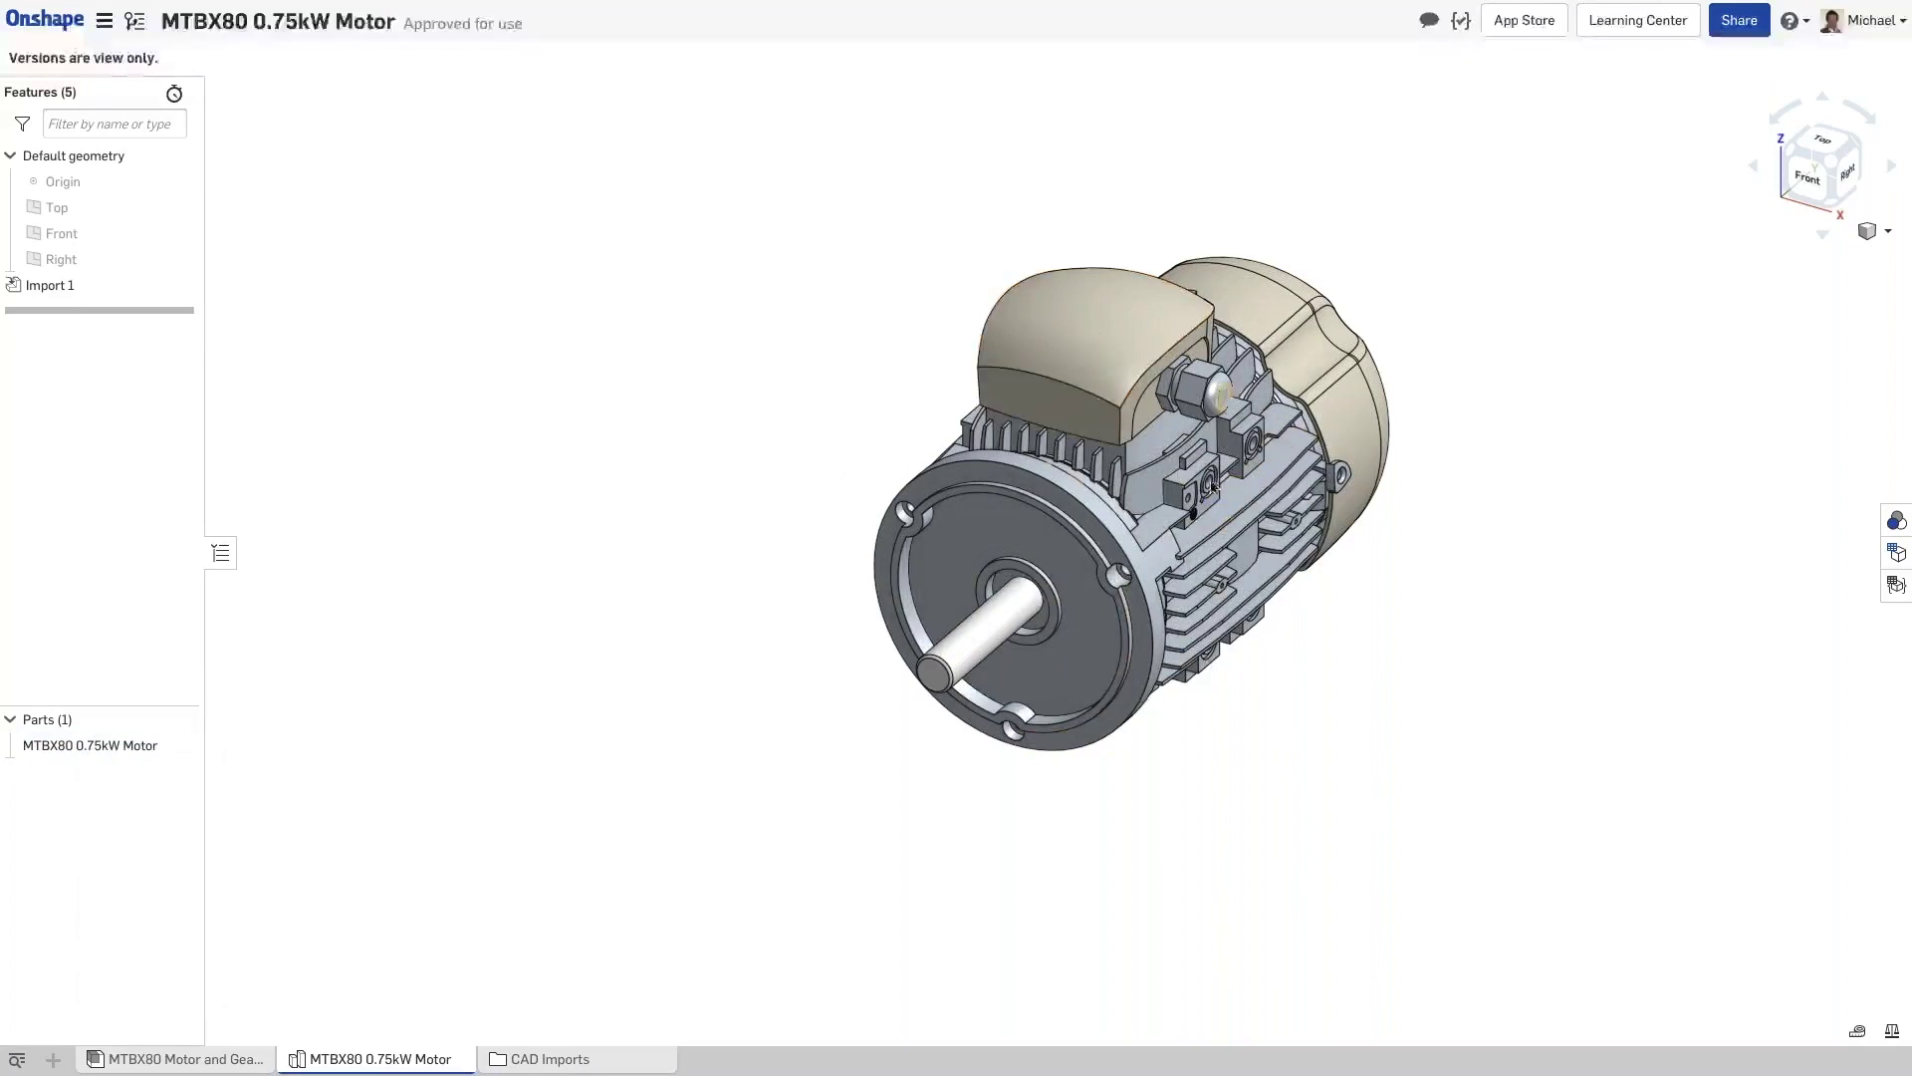
right_click(1090, 490)
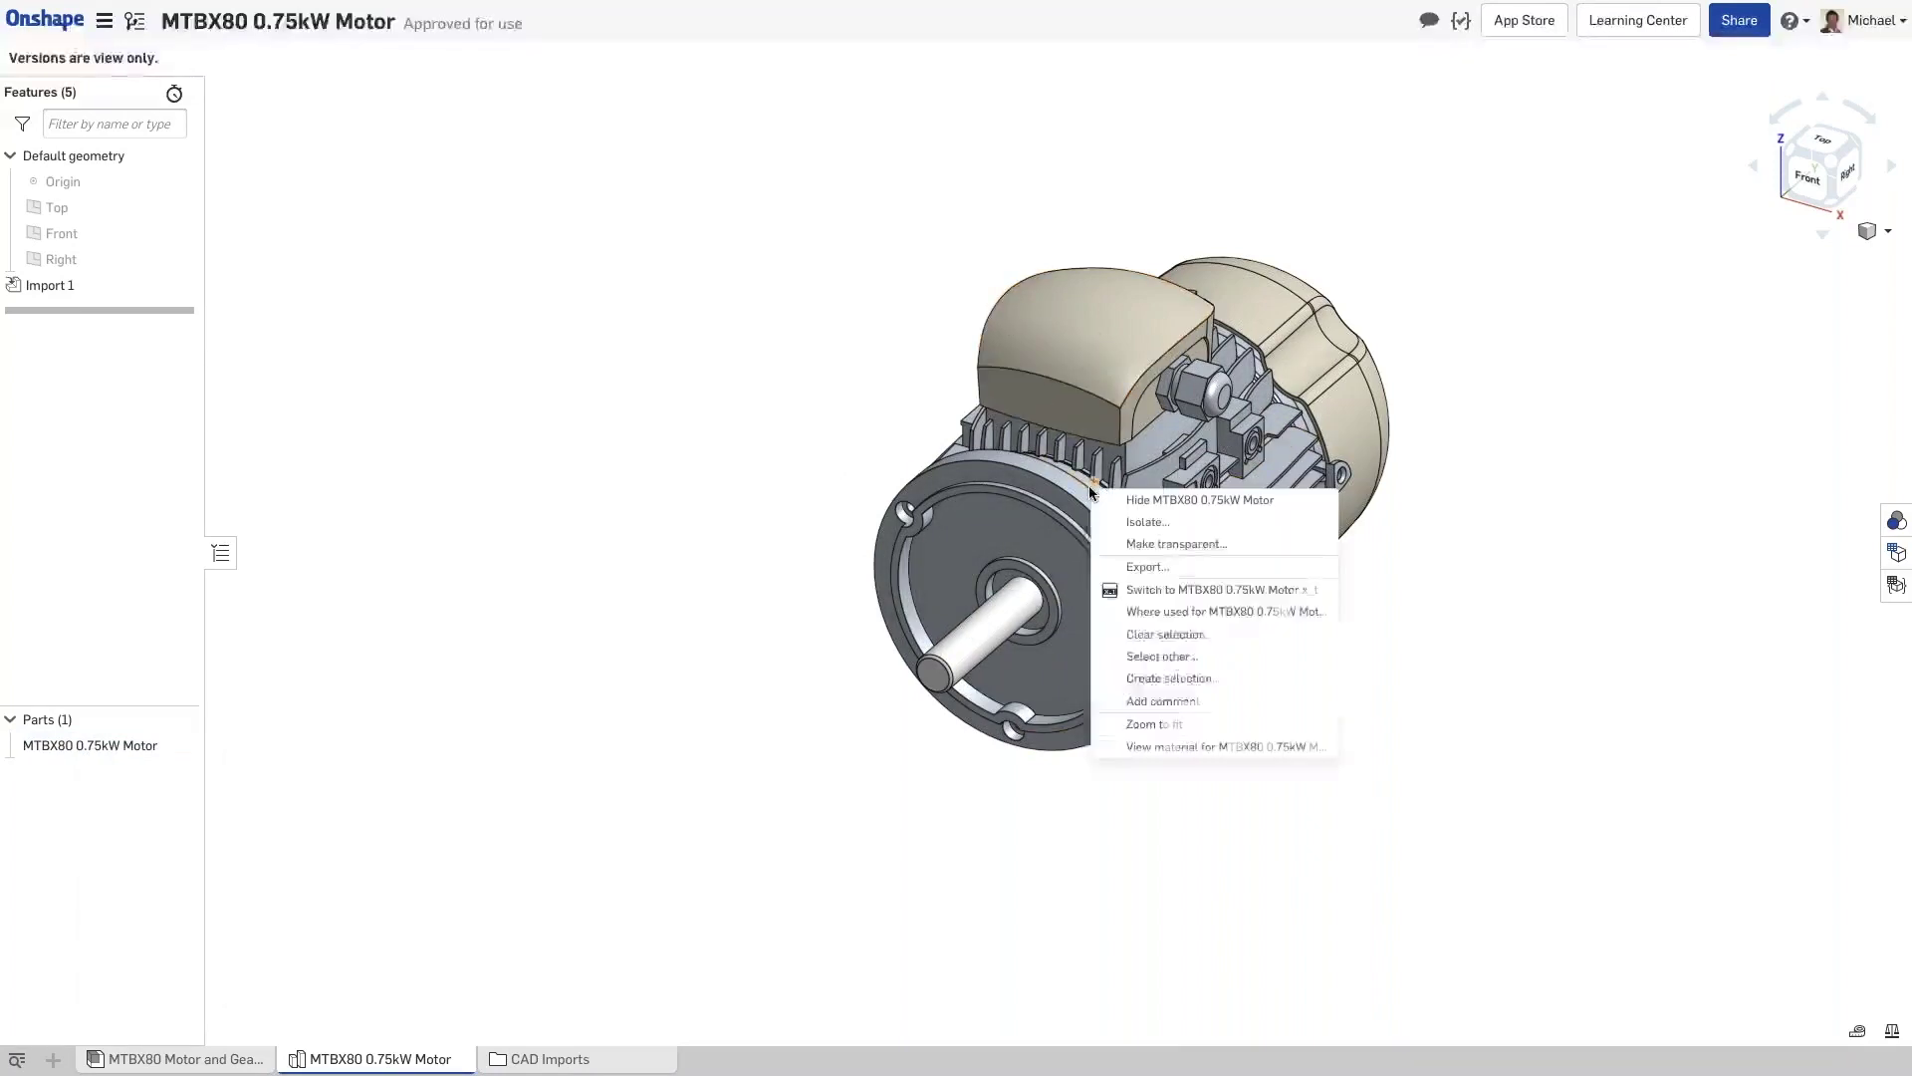
left_click(1177, 610)
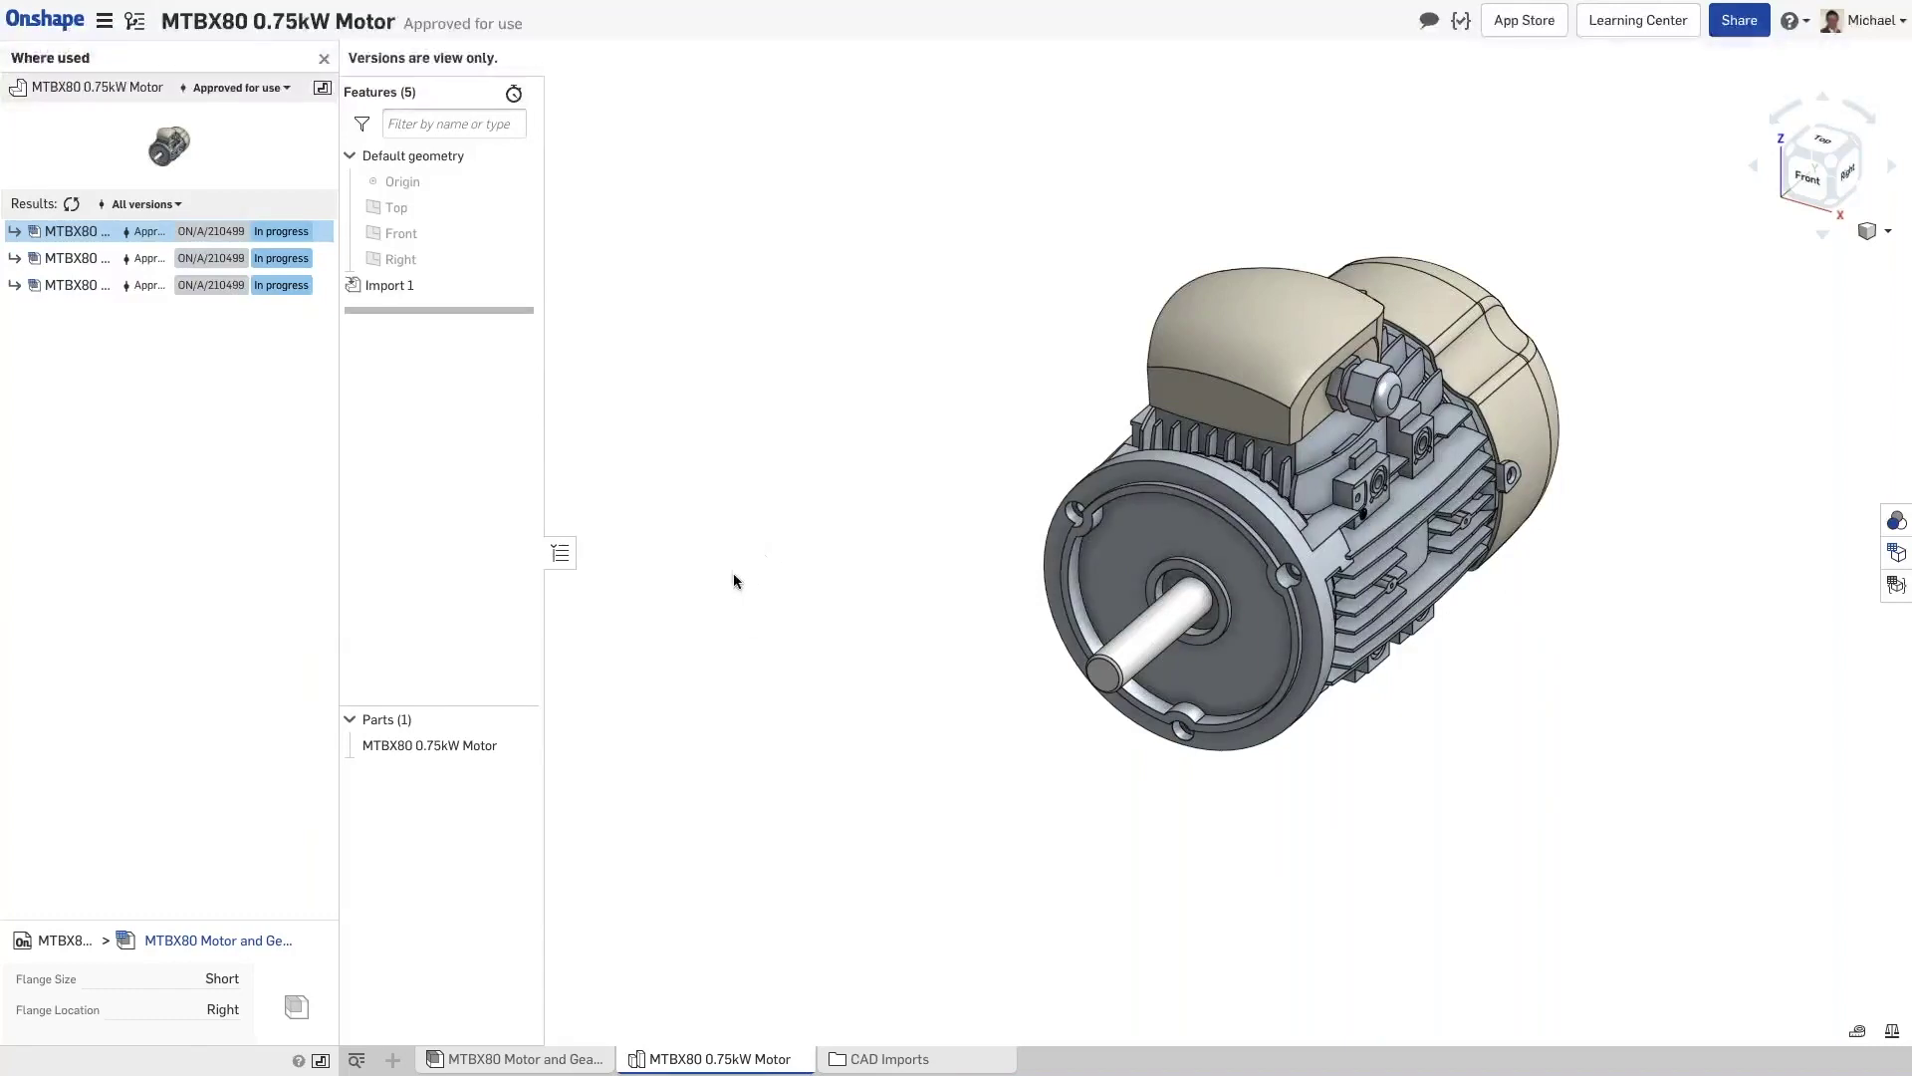
mouse_move(826, 6)
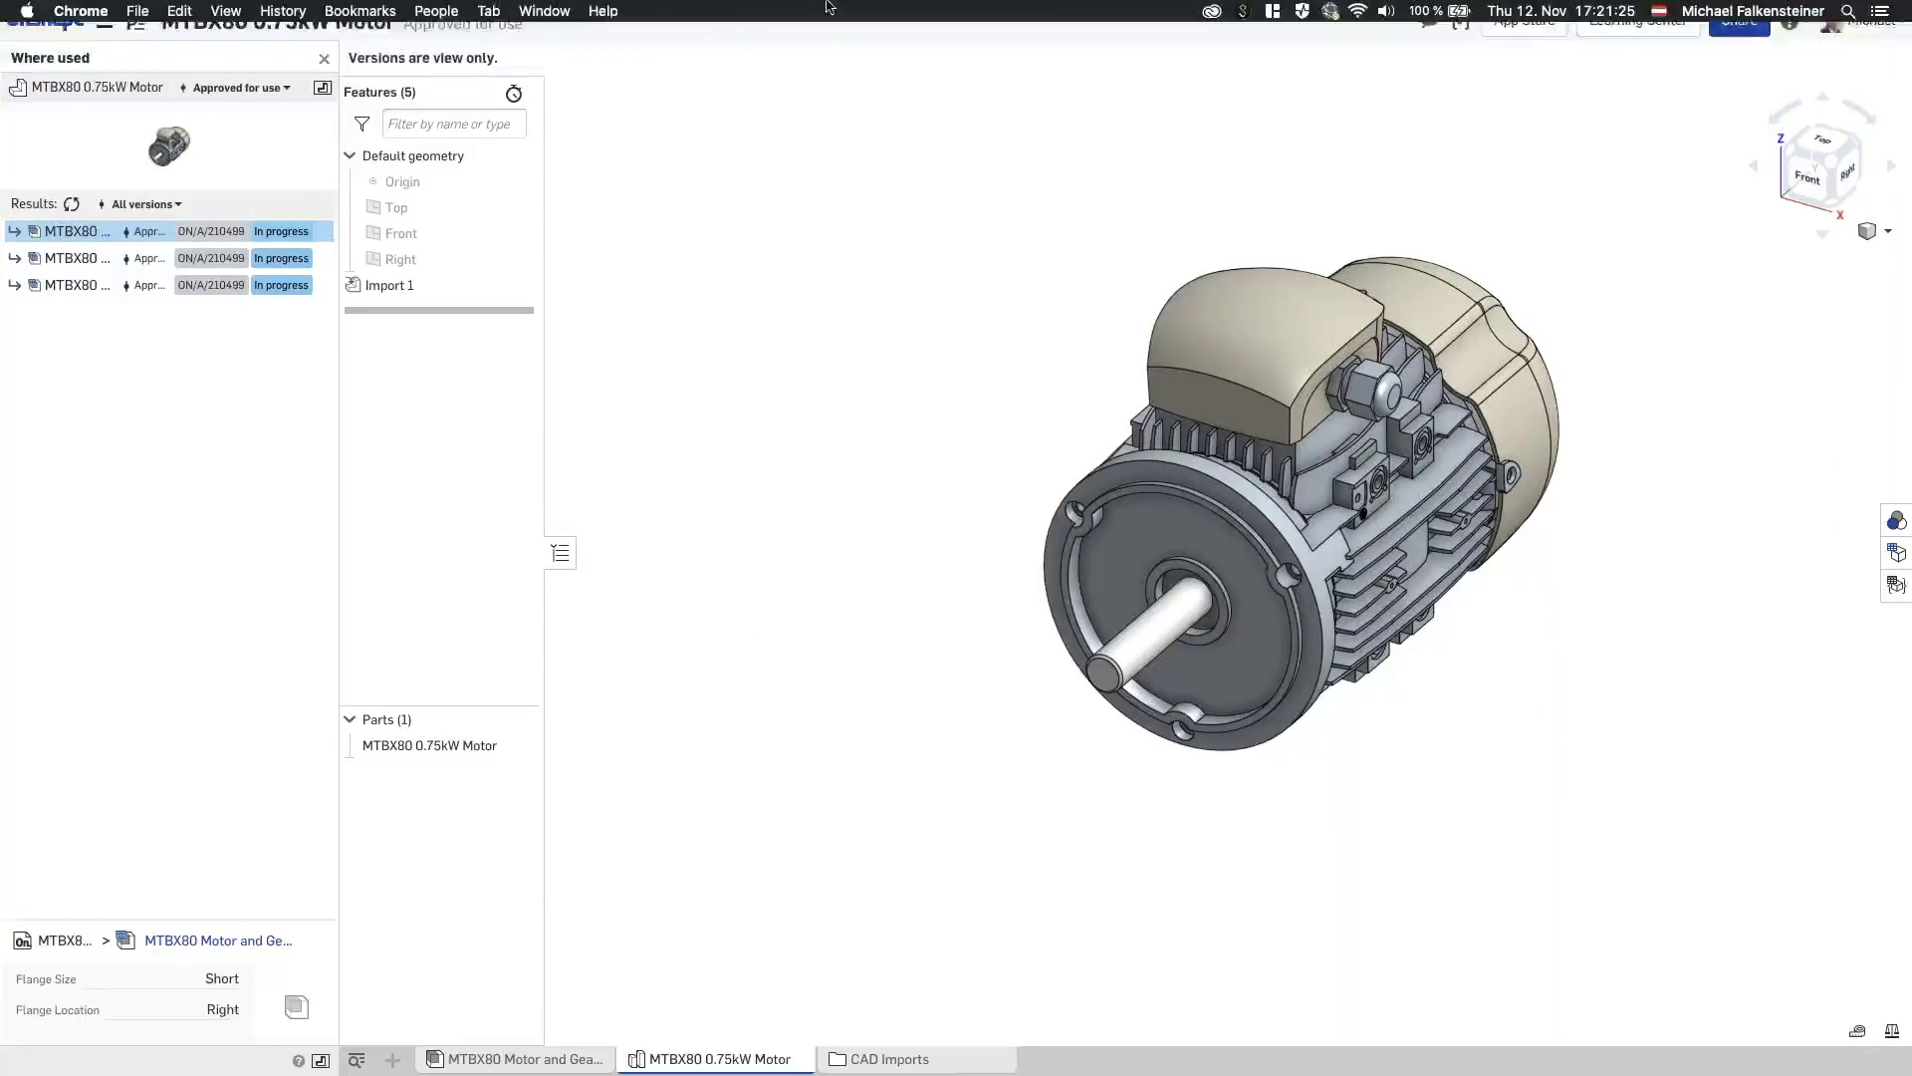